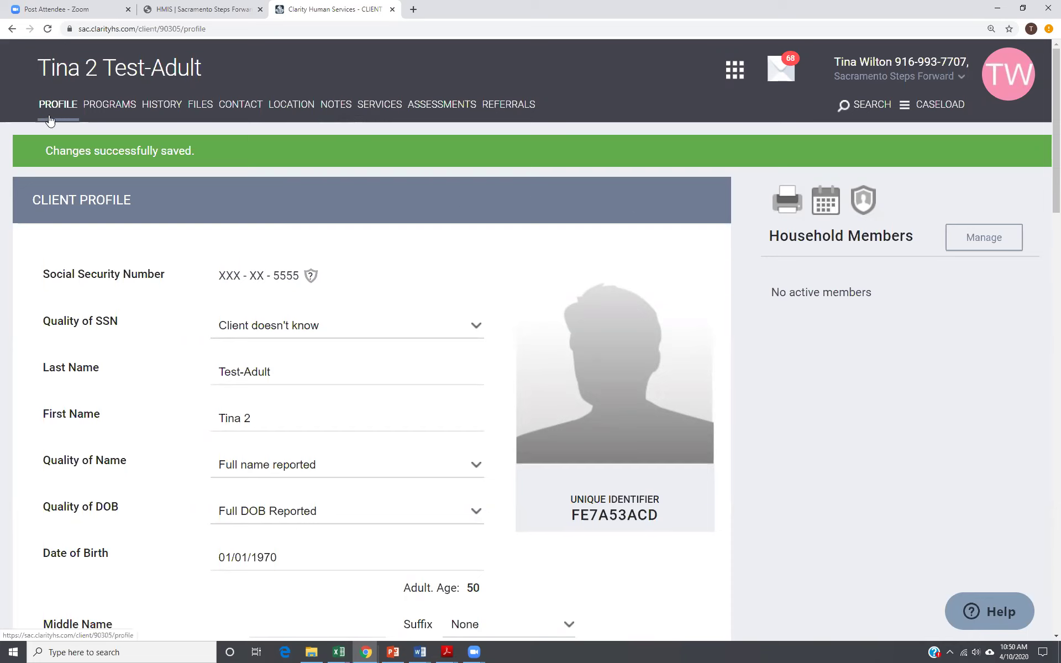
- Try to save the client's privacy as Private, and reload the privacy page with the form resubmitted
left_click(867, 204)
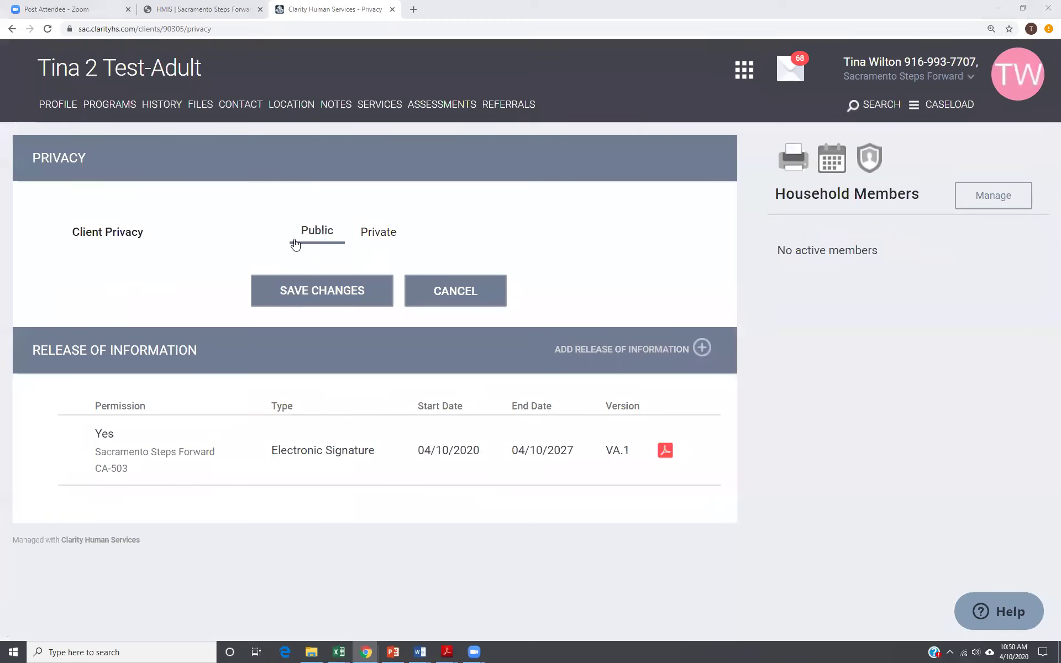
left_click(380, 238)
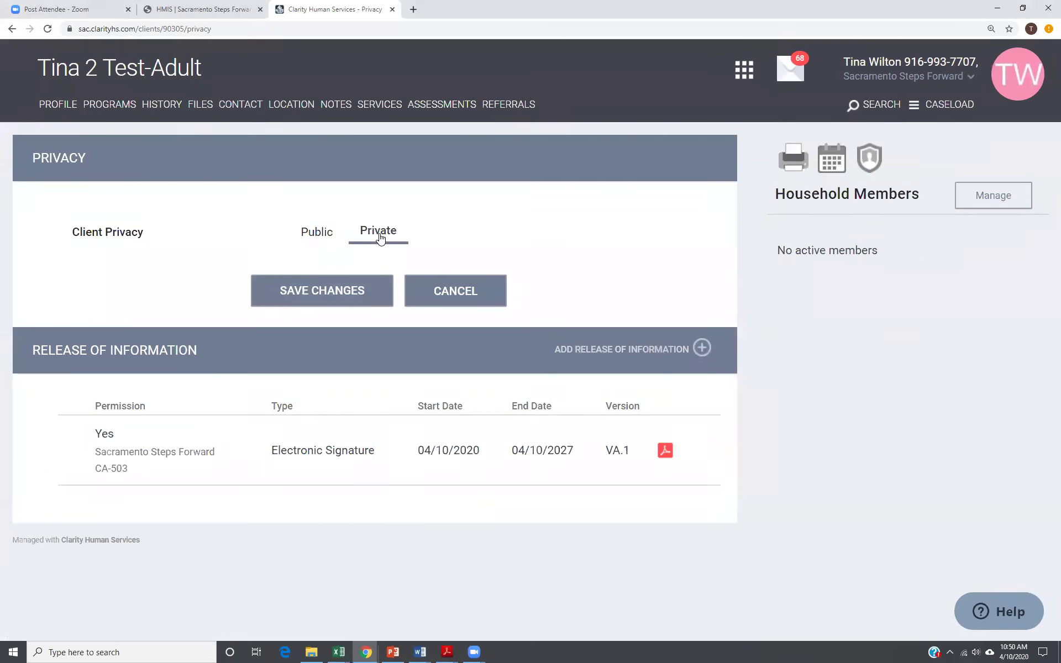
left_click(372, 297)
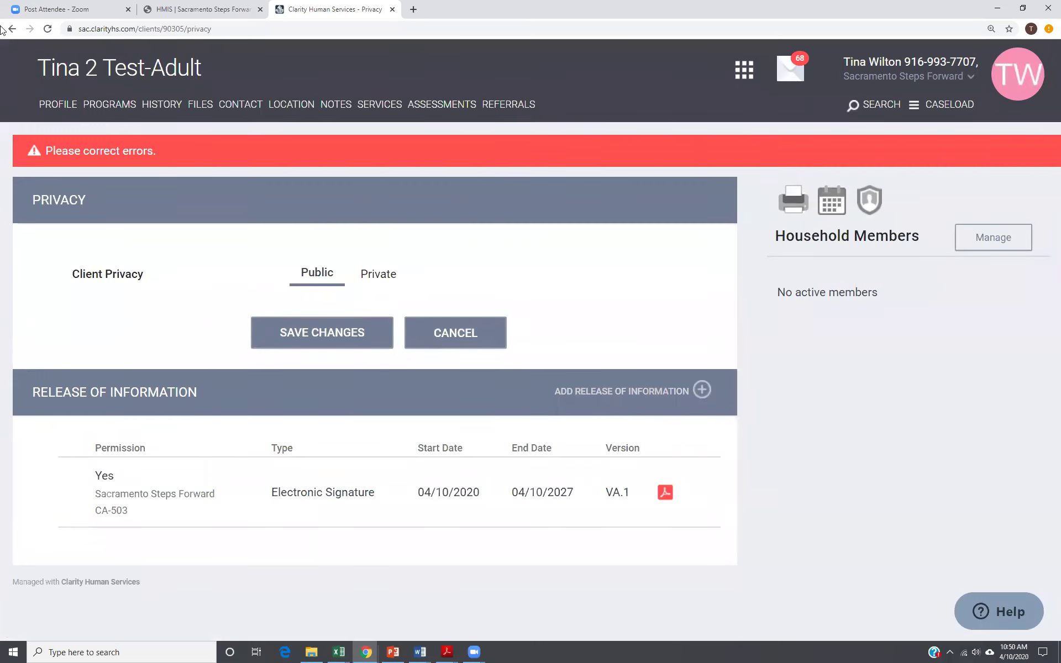
left_click(47, 28)
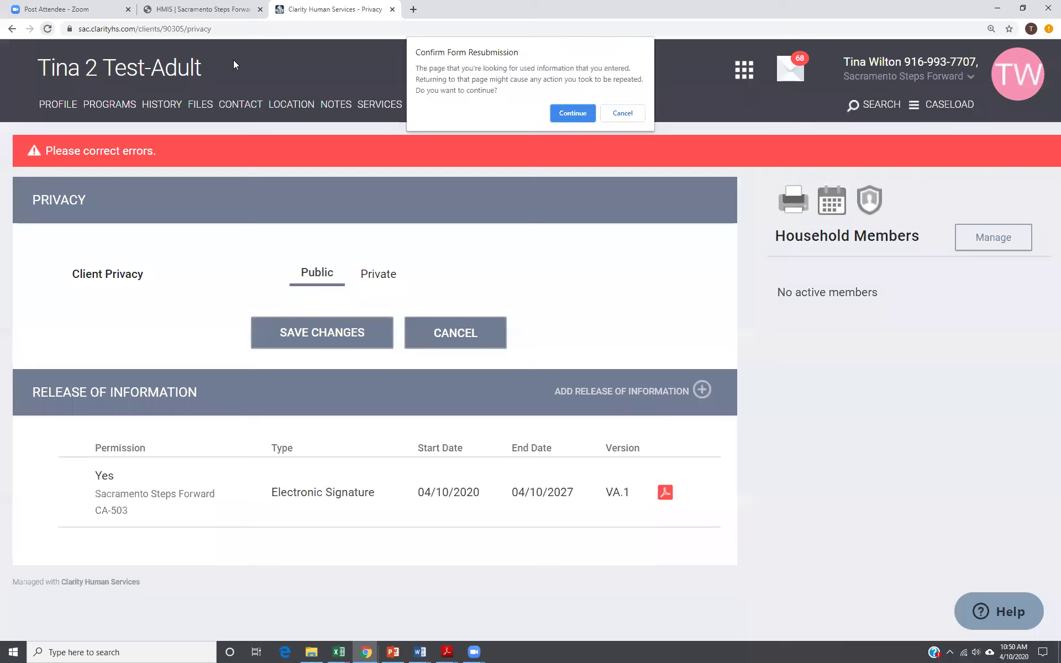
left_click(578, 112)
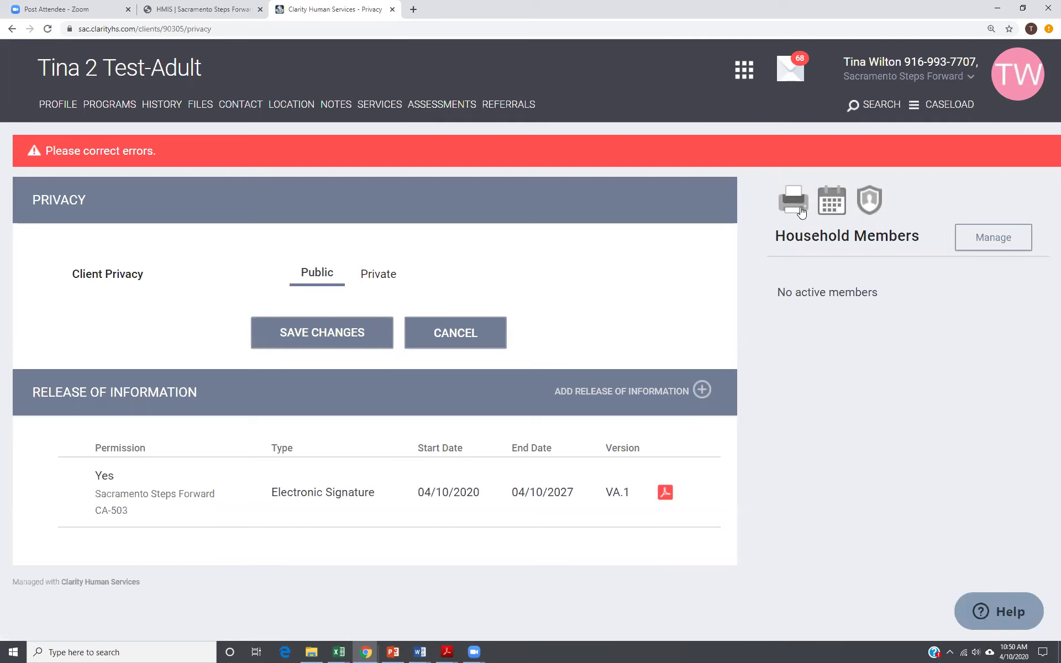
- Reopen the client's privacy settings from the profile and try again to save the Client Privacy as Private
left_click(41, 107)
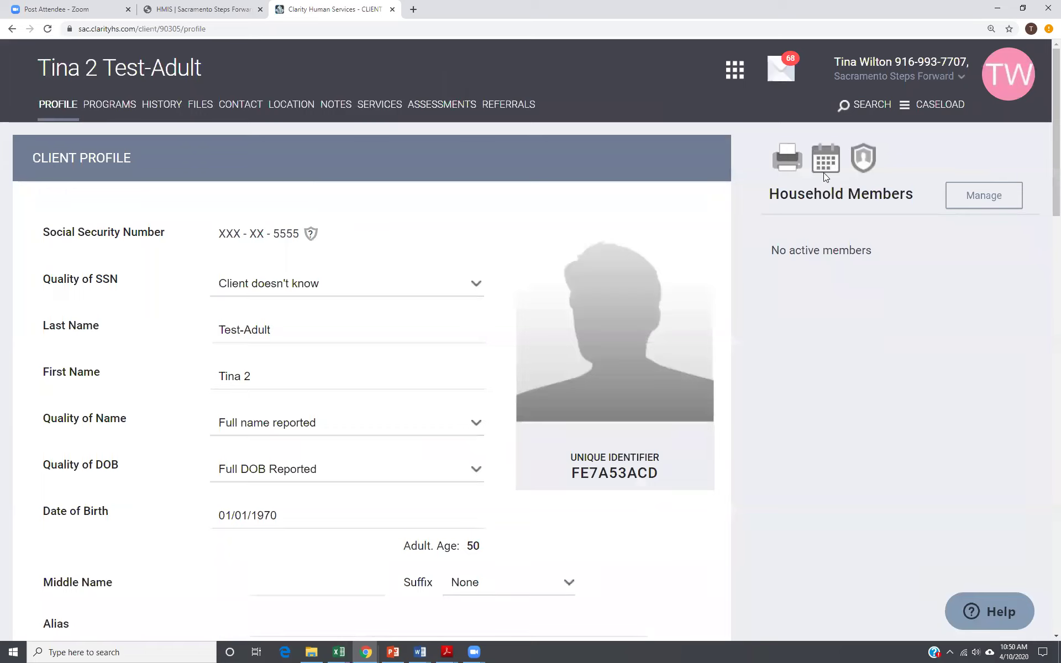
left_click(862, 163)
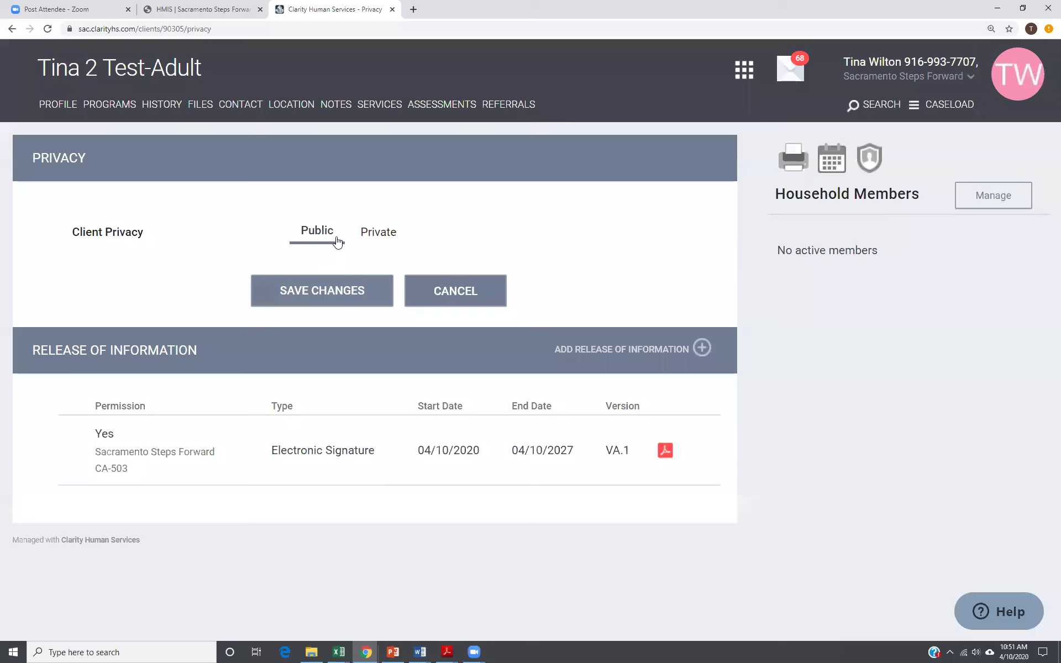
left_click(382, 237)
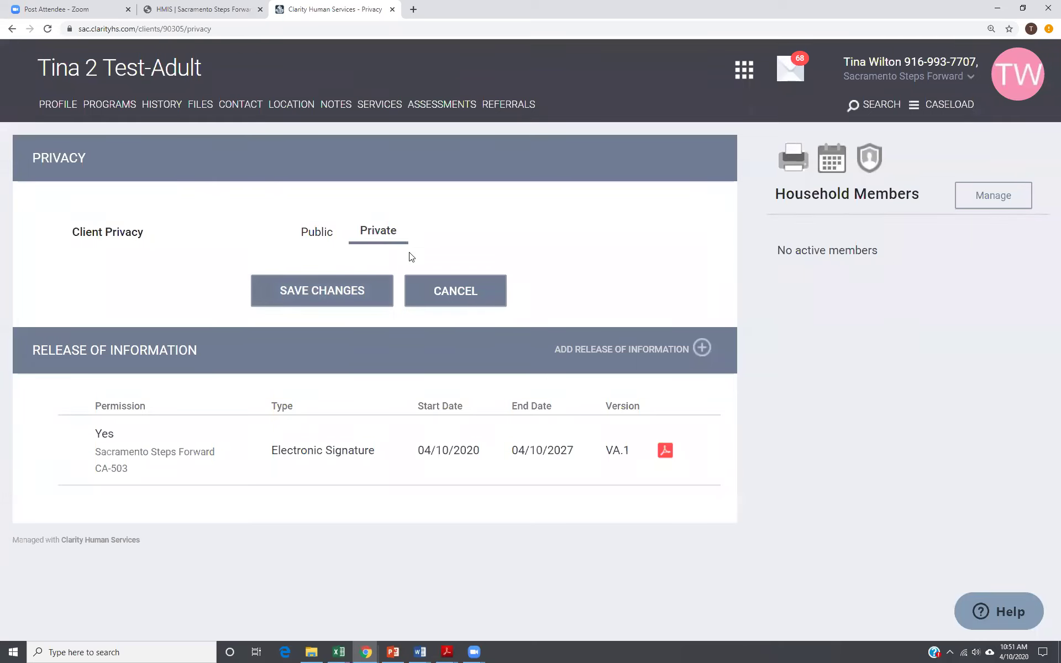
left_click(364, 299)
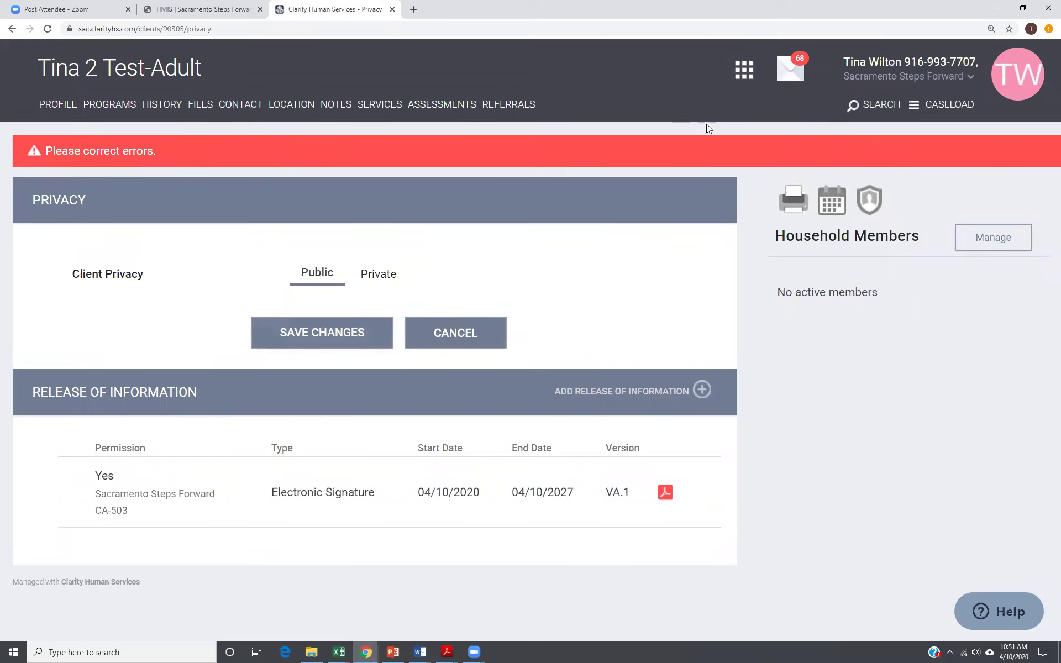
- Switch the active agency to Training Agency and save the client's Public privacy setting
left_click(965, 92)
scroll(884, 292, "down", 20)
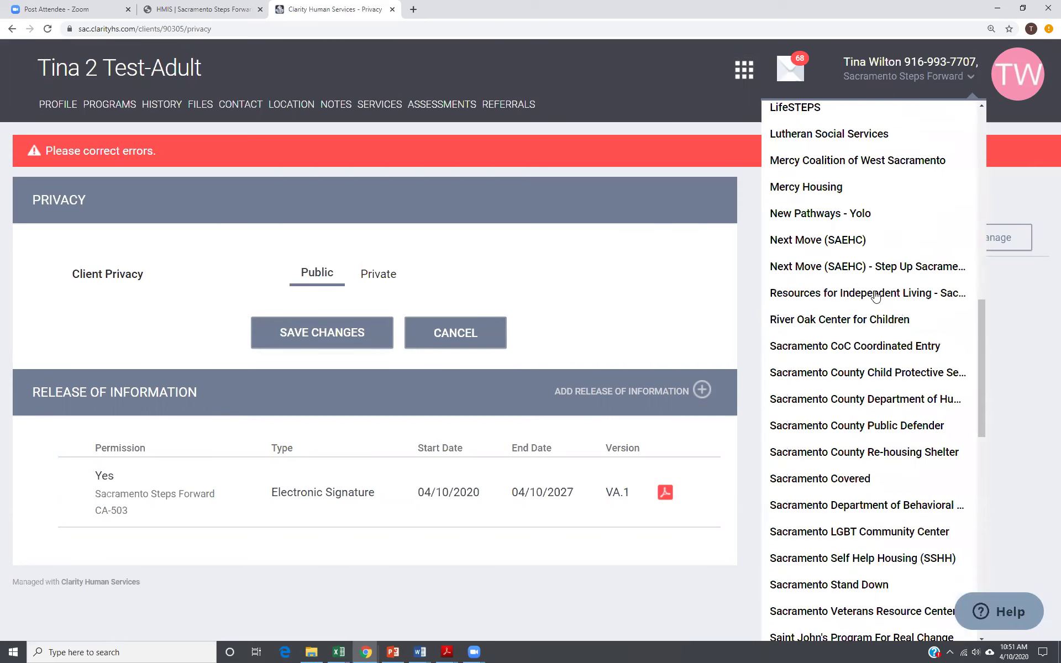
scroll(874, 291, "down", 7)
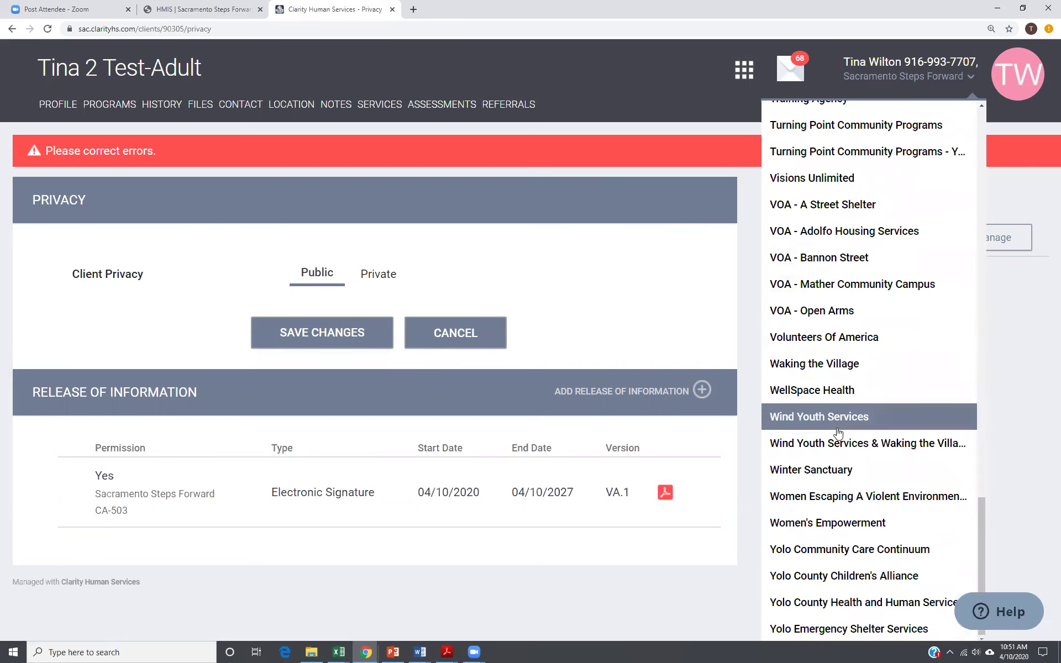
scroll(832, 421, "up", 5)
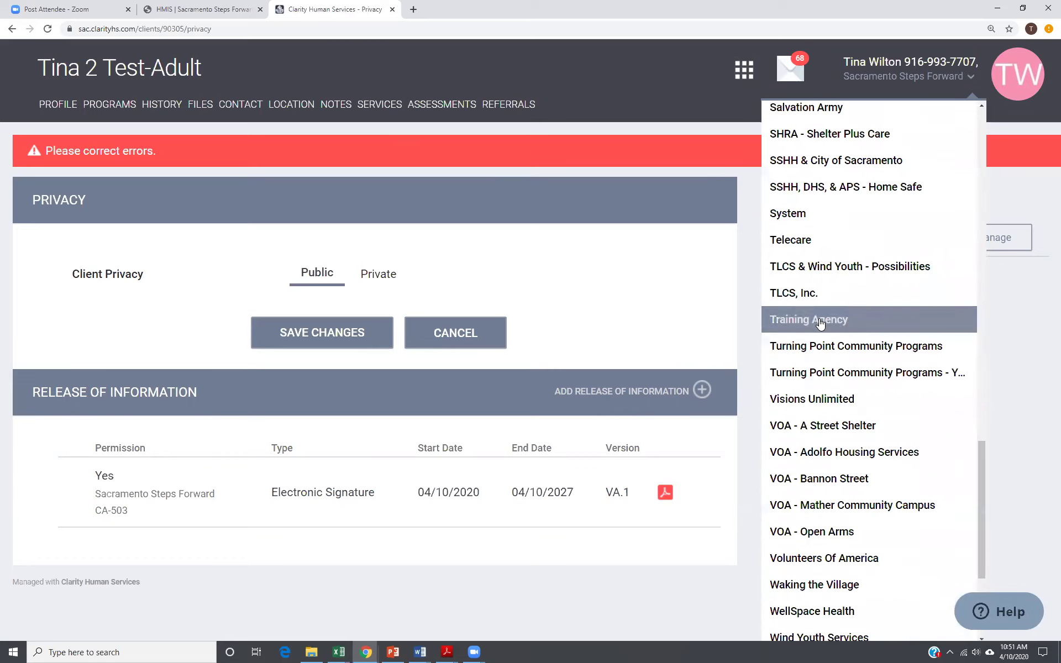
left_click(812, 322)
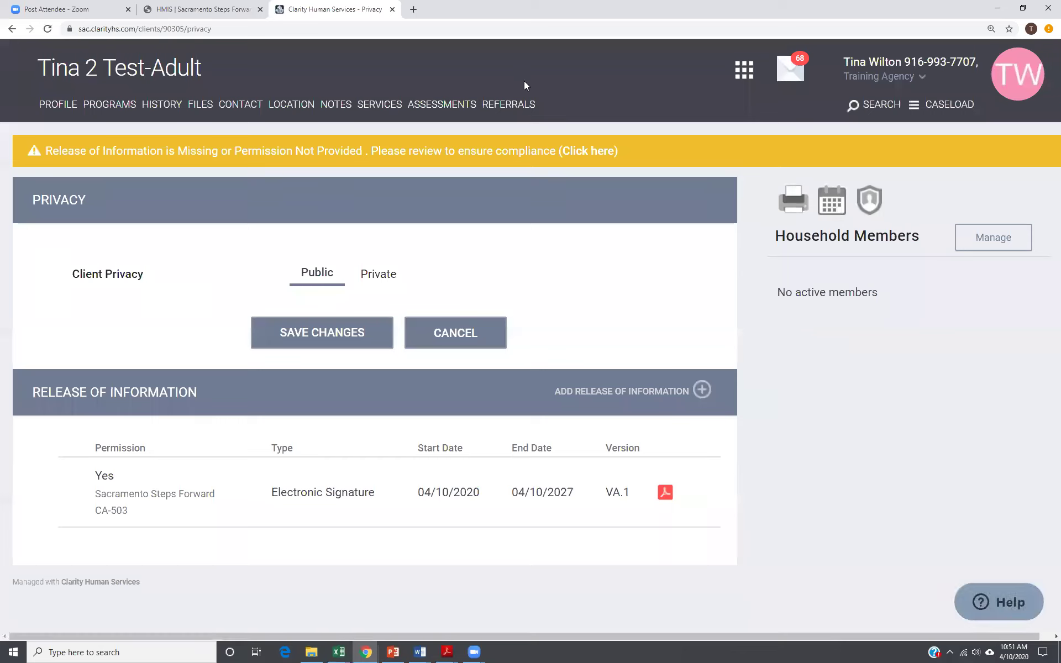
left_click(355, 333)
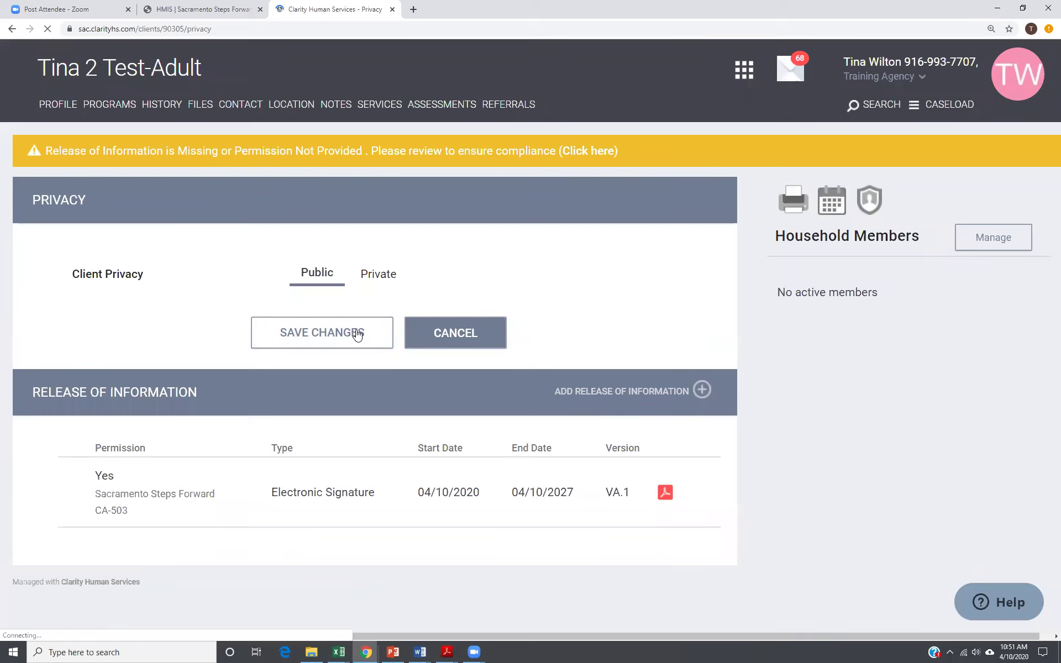
- Open the March test client from the recent client searches and view its privacy and release of information settings
left_click(864, 111)
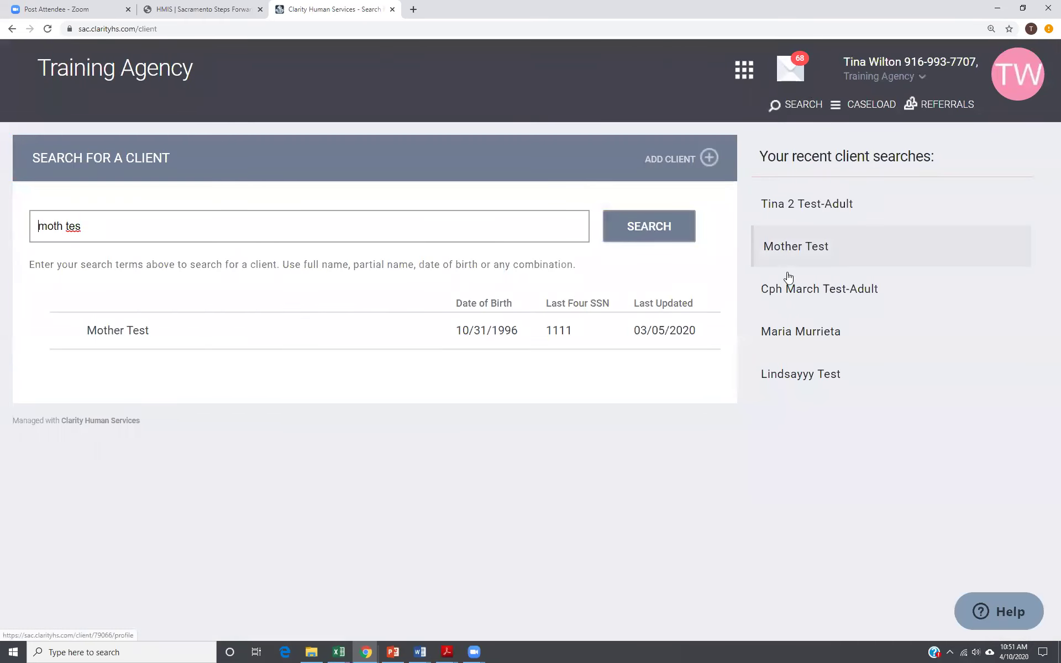
left_click(782, 291)
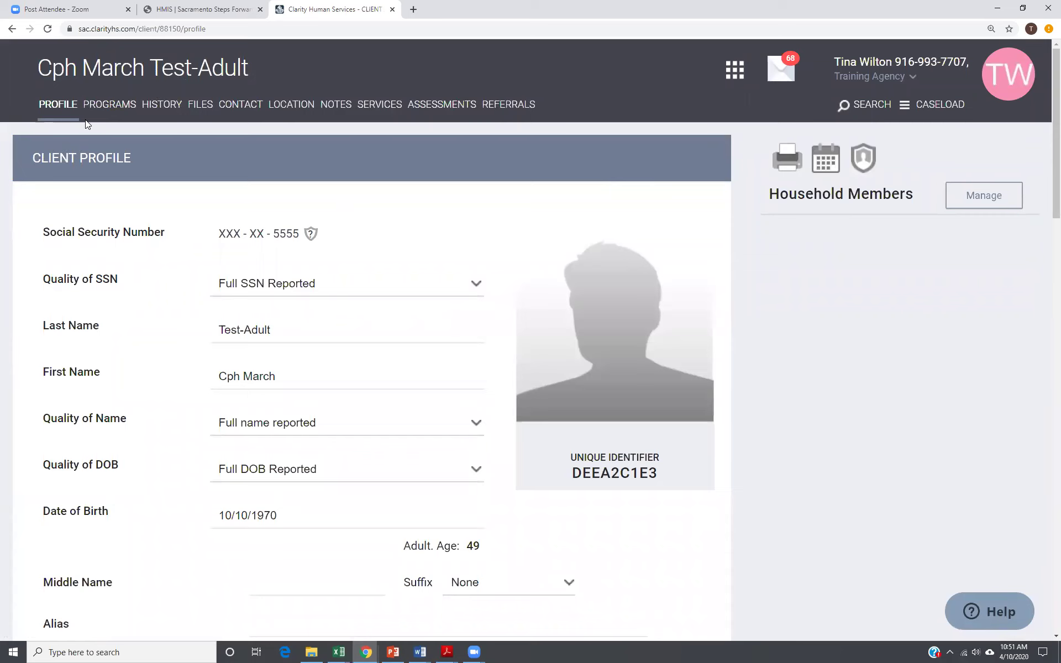
left_click(870, 157)
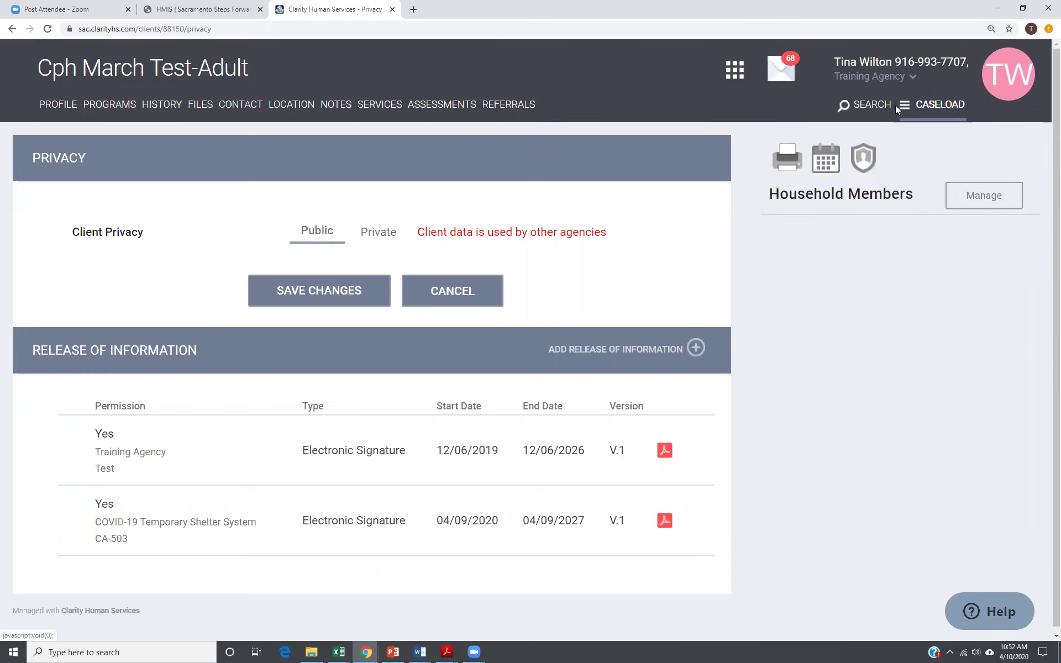
- Return to the client search and look up clients matching "test"
left_click(882, 108)
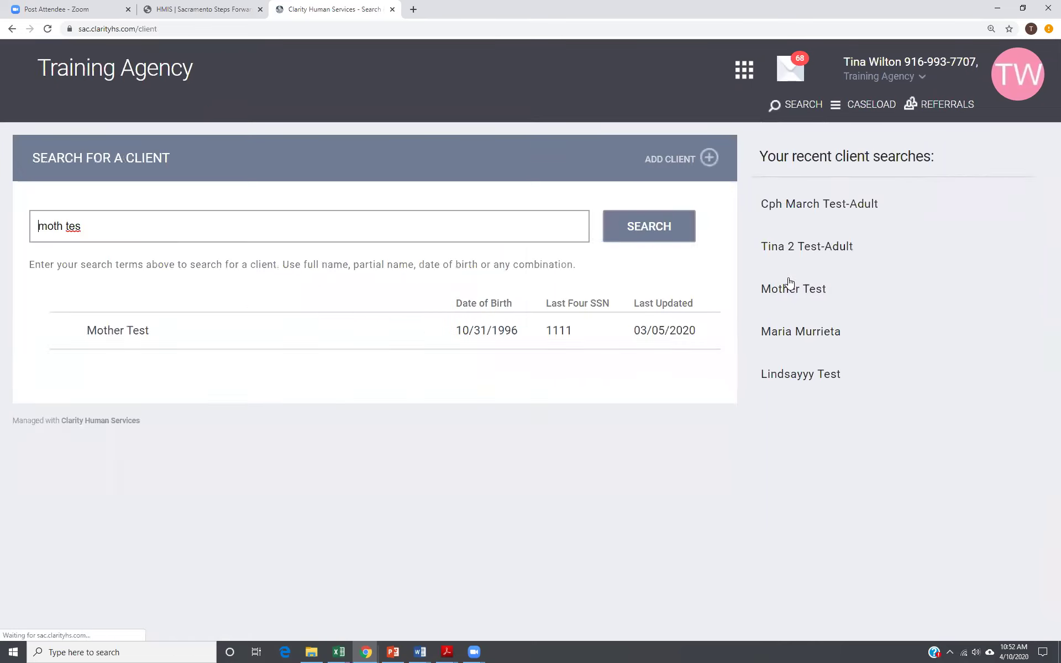
key("ctrl+a")
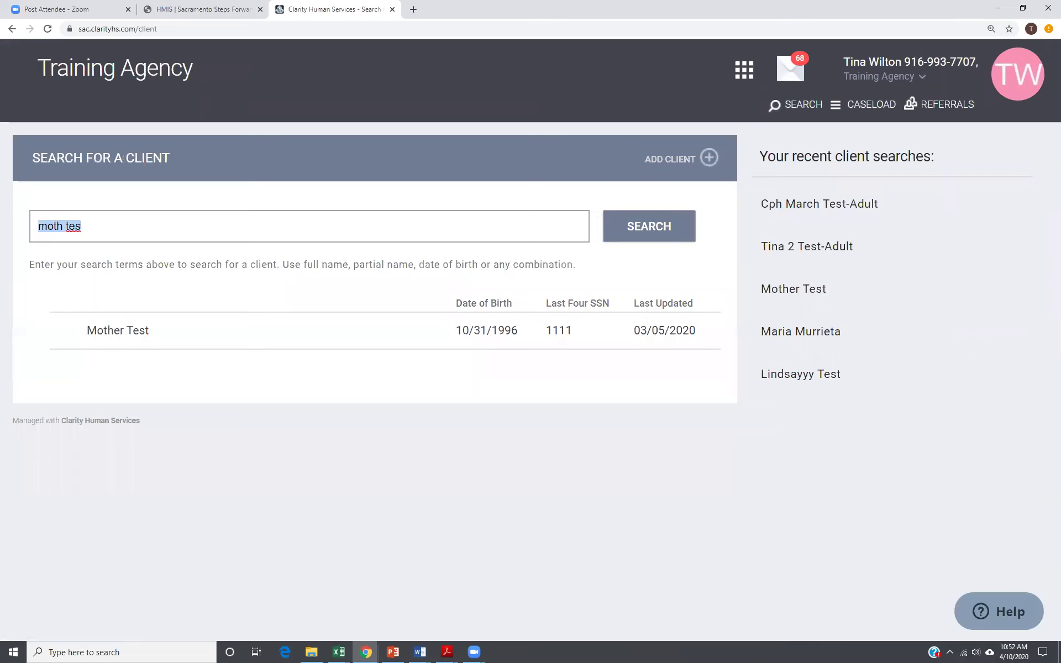
type("test")
key("Return")
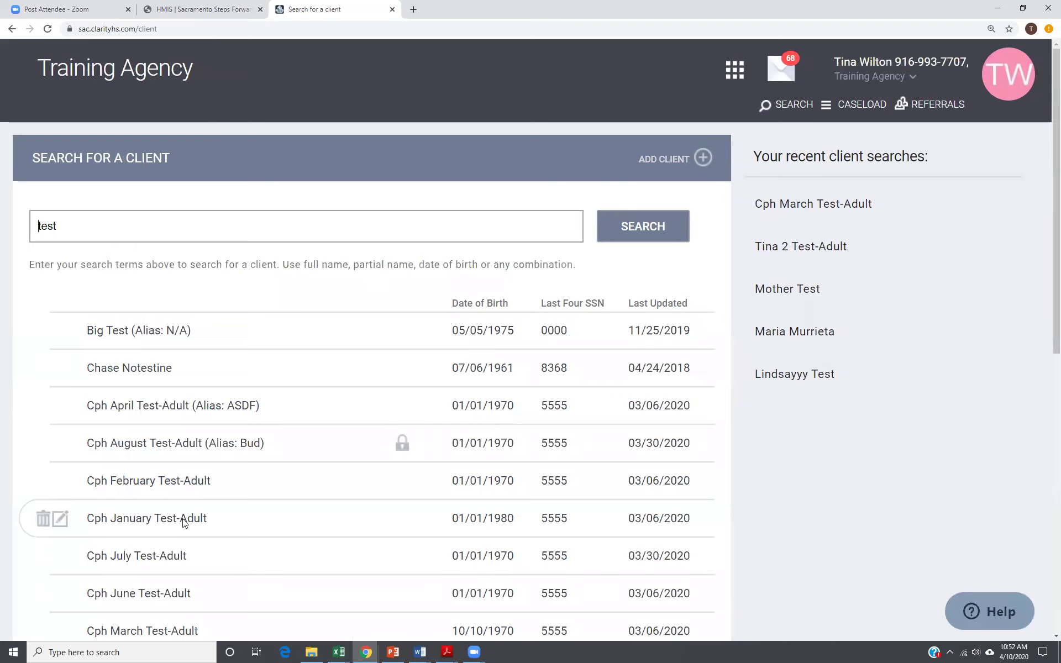
- Open the July test client's privacy settings and try to save the Client Privacy as Private
left_click(61, 556)
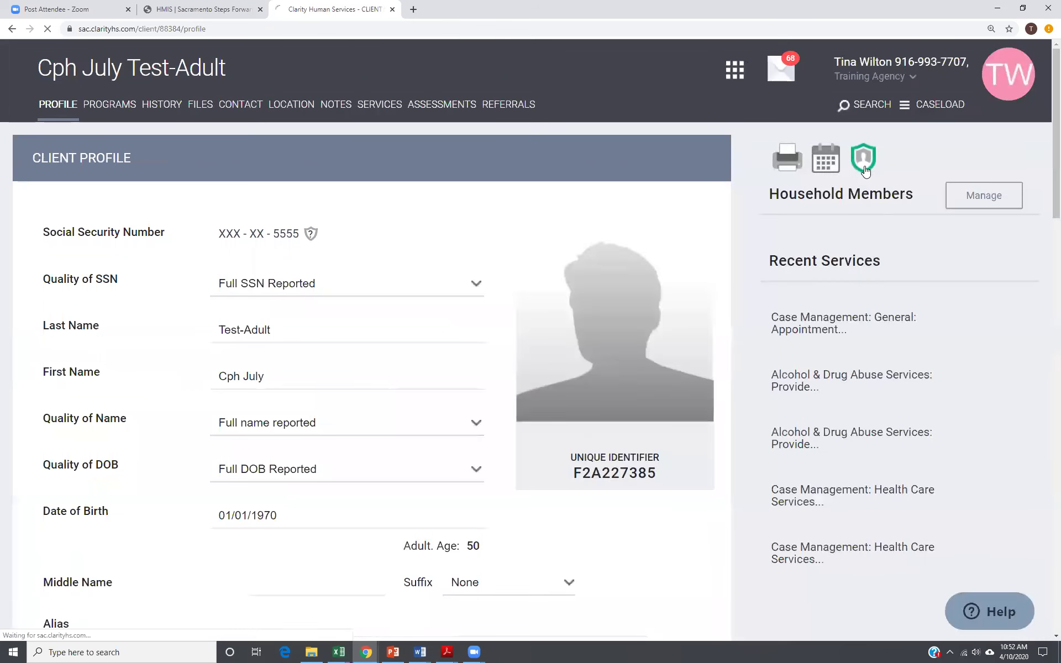
left_click(864, 171)
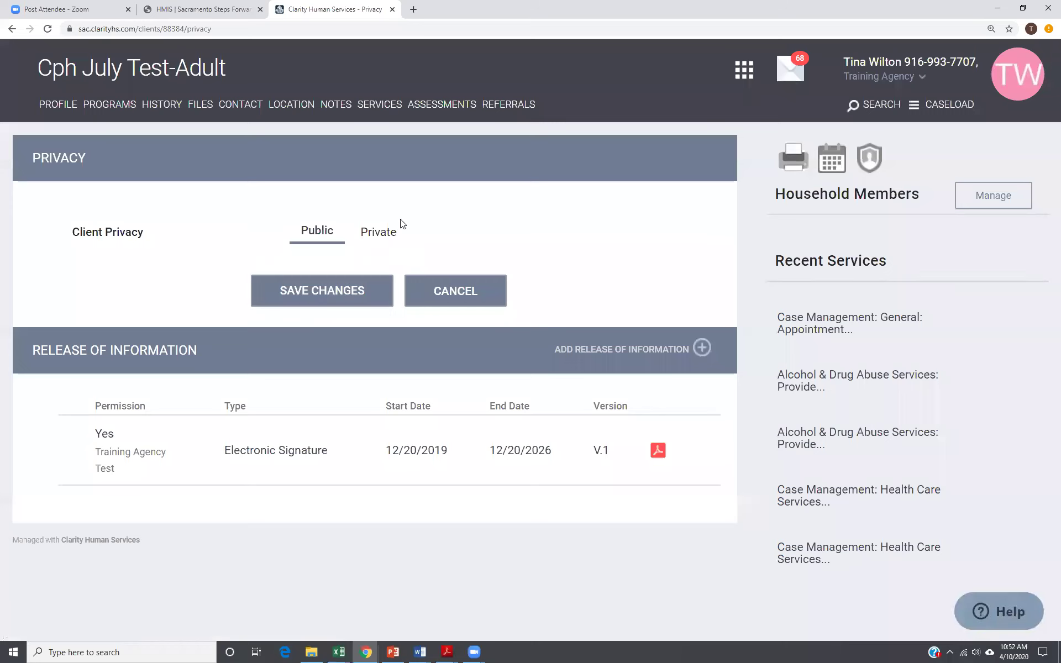
left_click(381, 237)
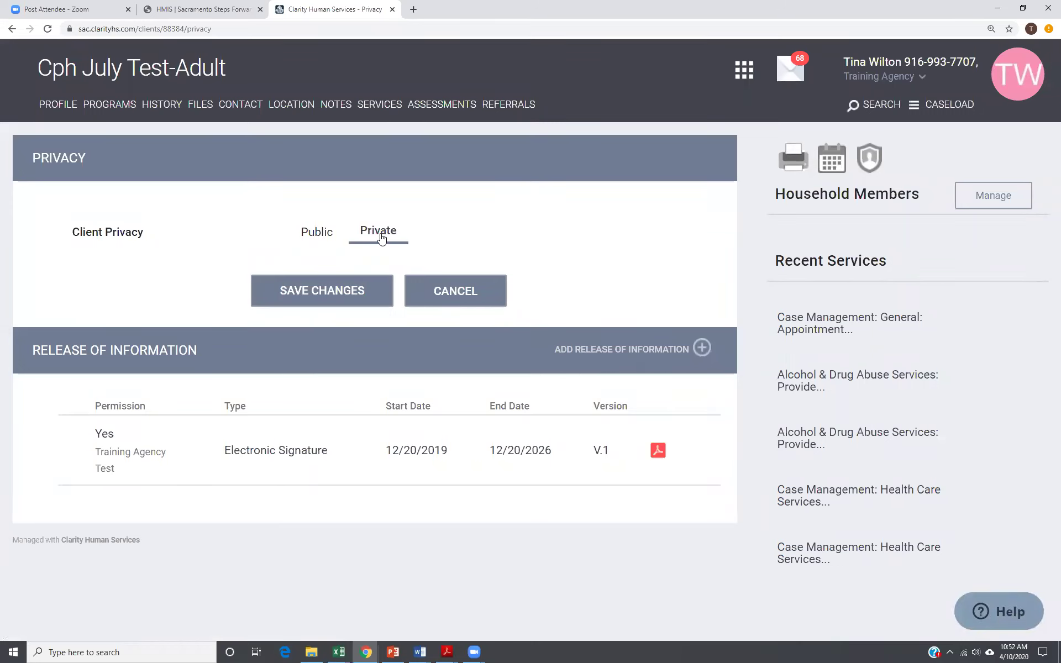
left_click(355, 304)
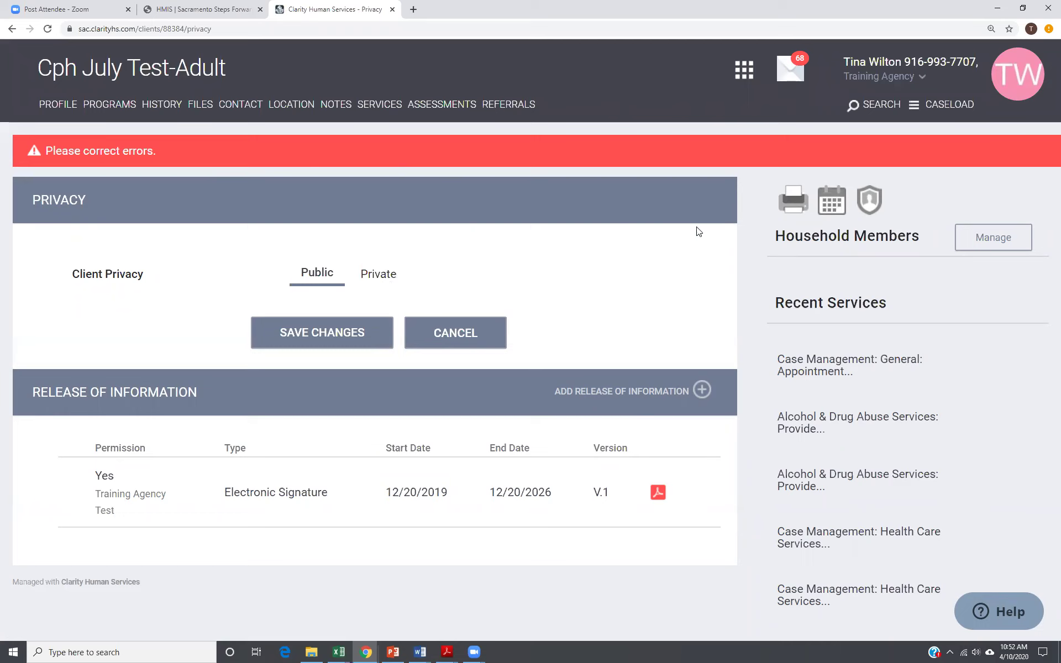
- Open the locked August test client from the search results and save its Client Privacy as Public
left_click(882, 105)
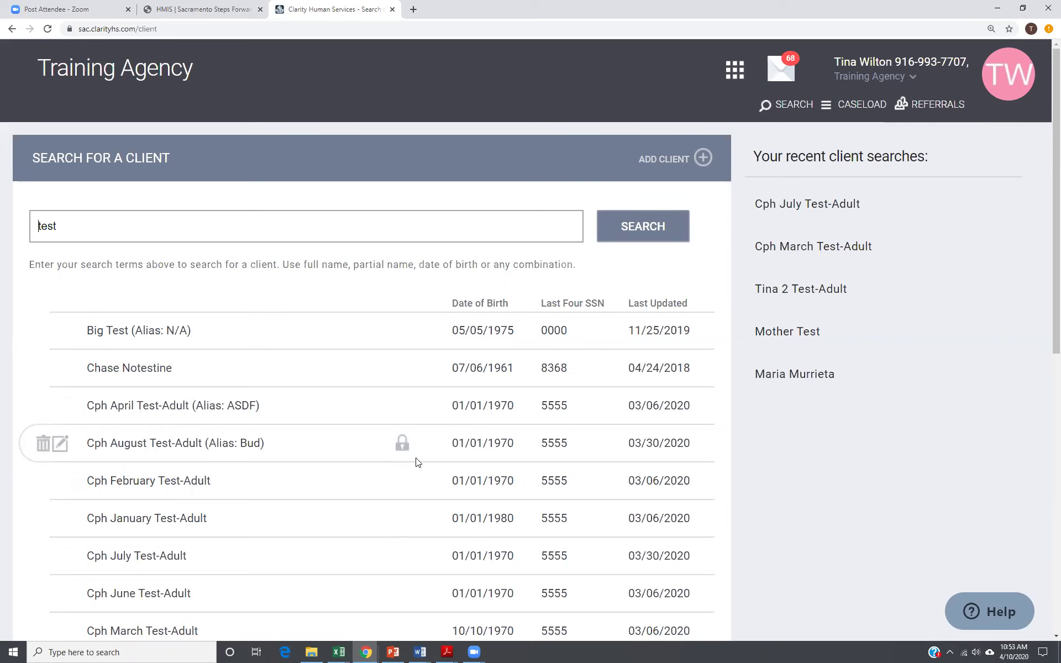
left_click(57, 451)
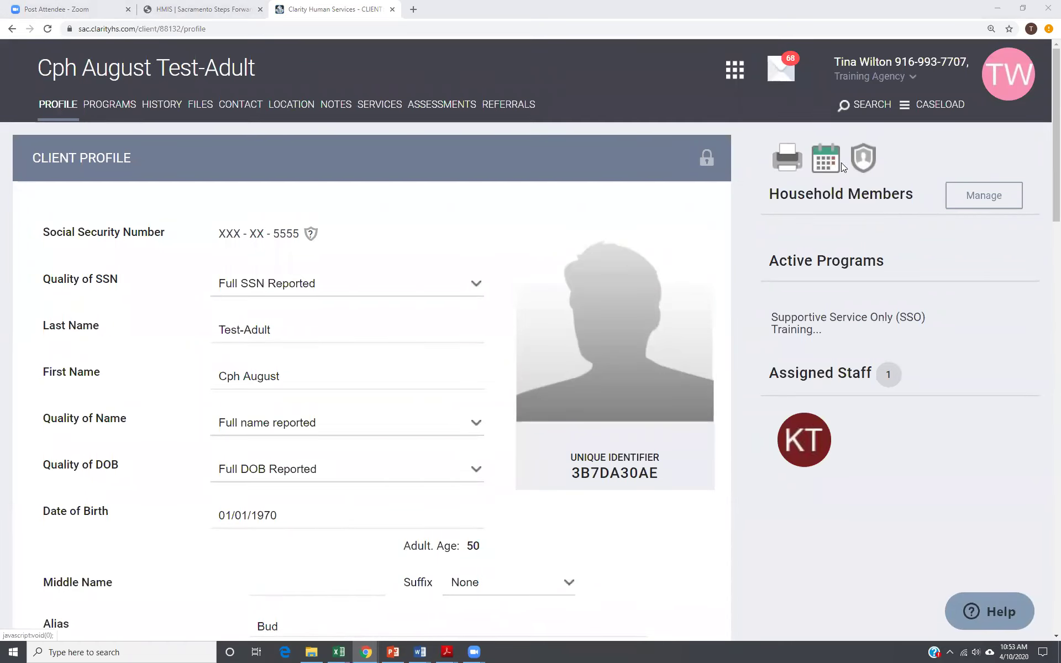
left_click(862, 161)
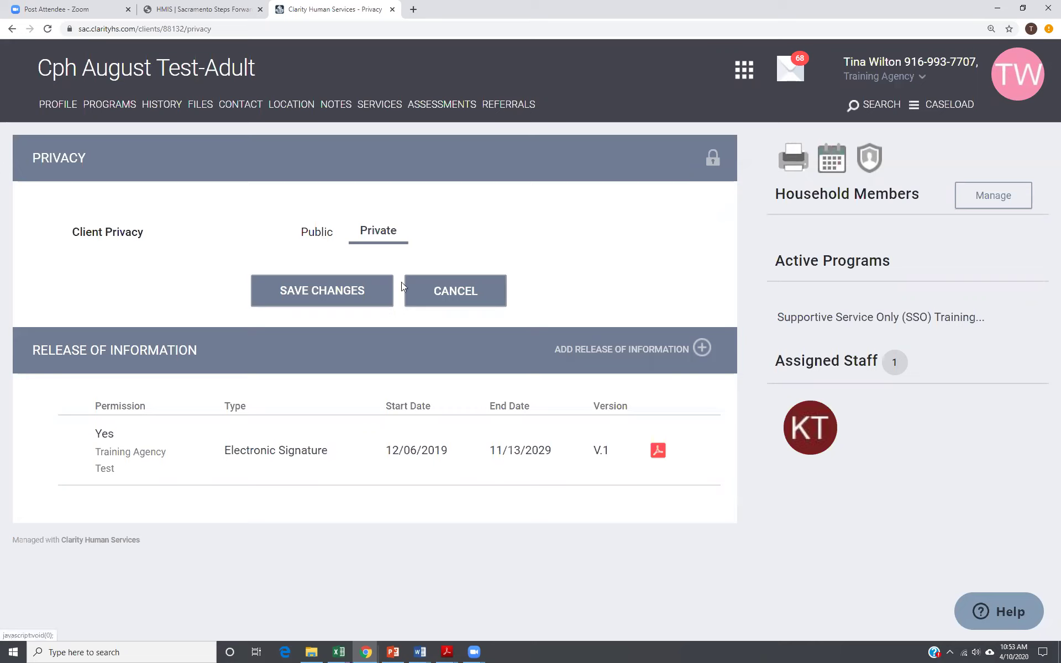
left_click(313, 238)
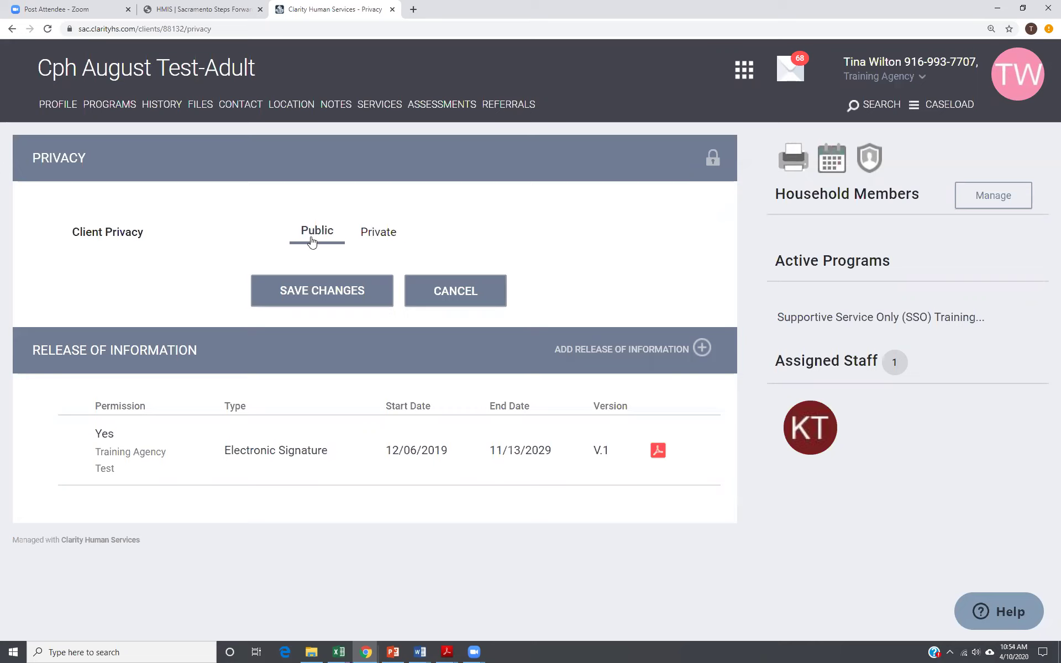
left_click(334, 289)
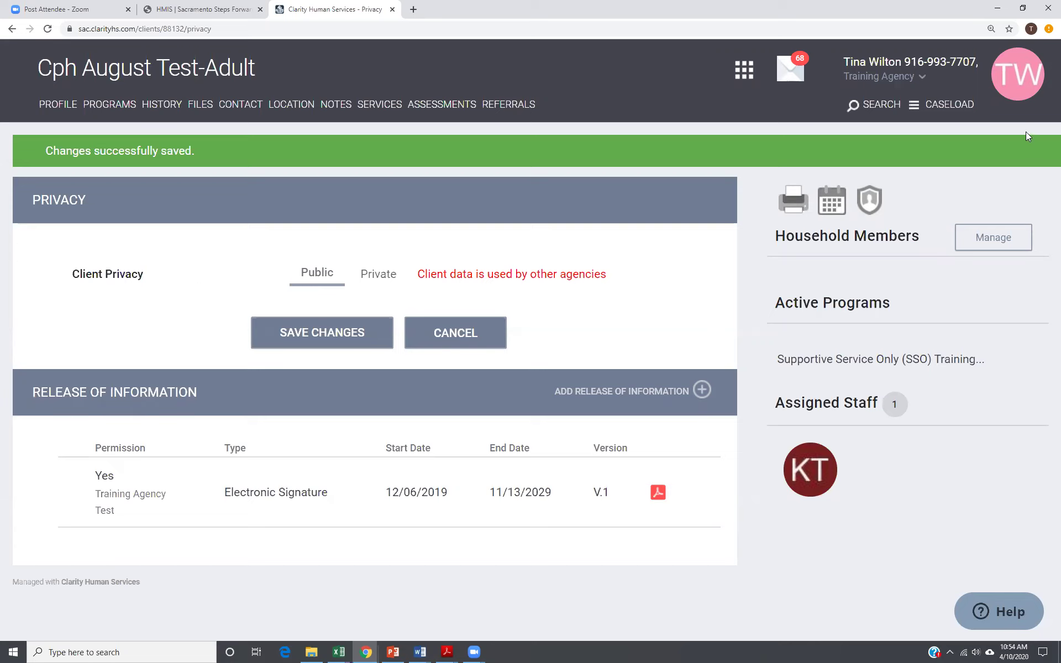
- Reopen the original adult test client from the recent searches, and switch to the PowerPoint slide show on overlapping ROI dates
left_click(874, 109)
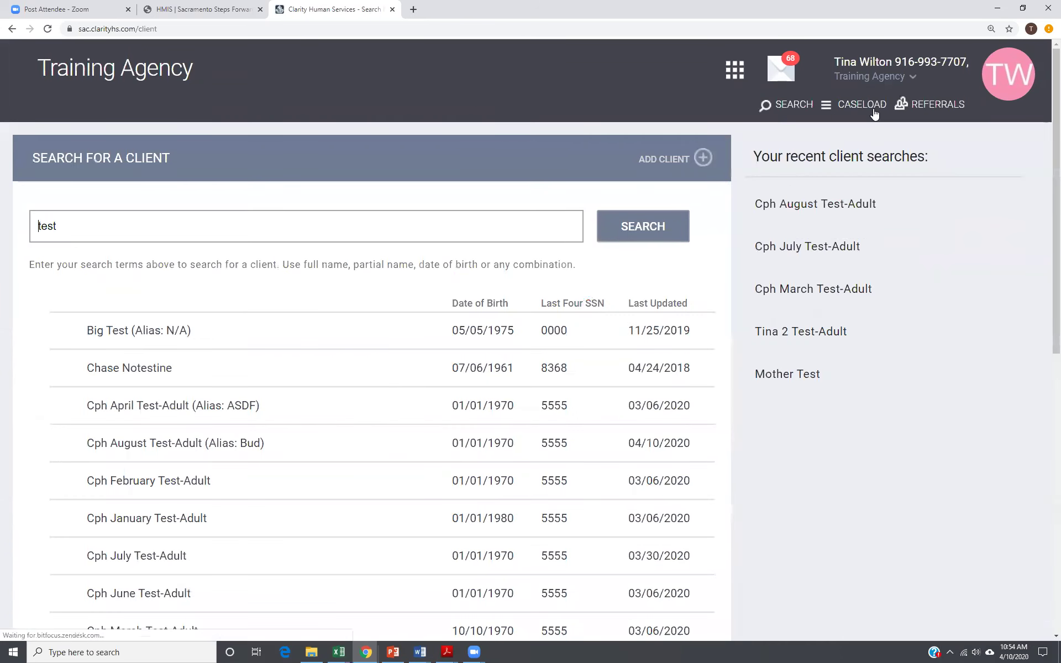
left_click(816, 336)
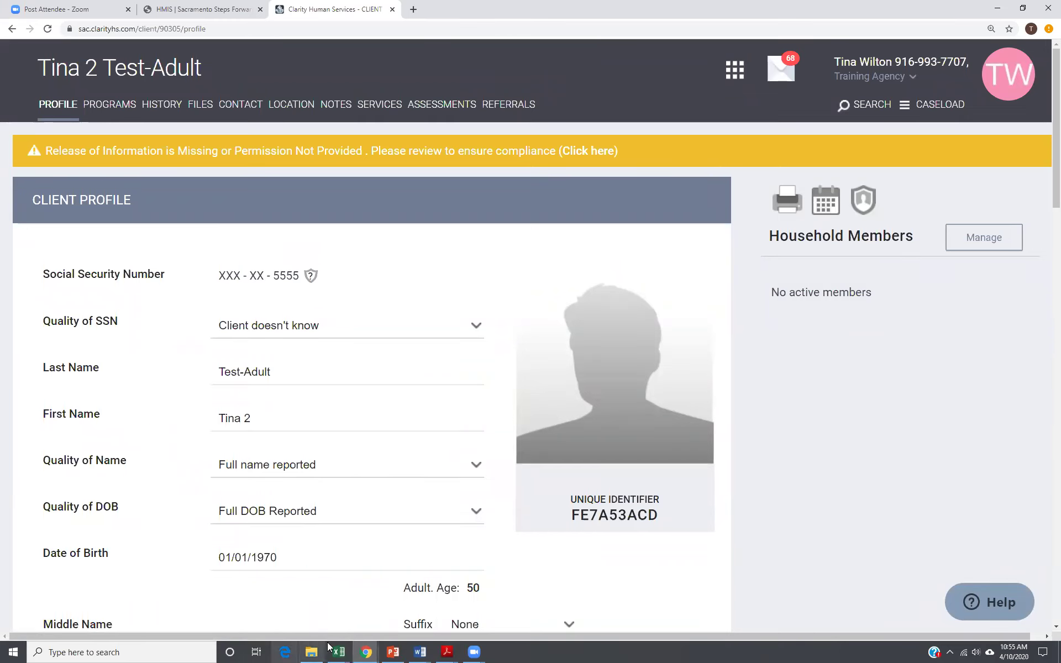
mouse_move(472, 651)
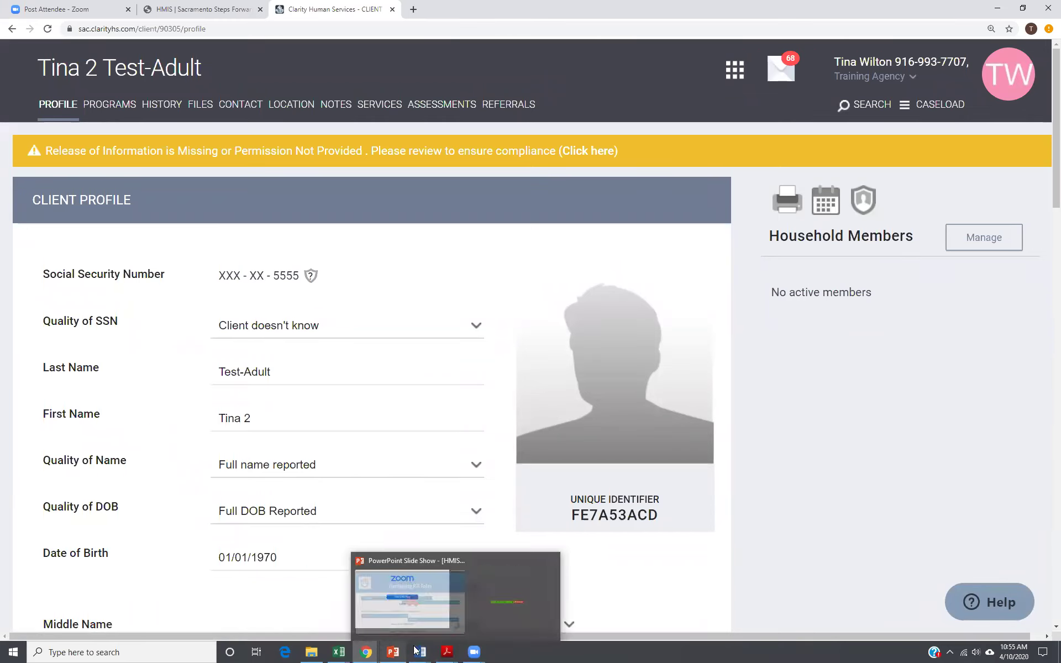
left_click(393, 652)
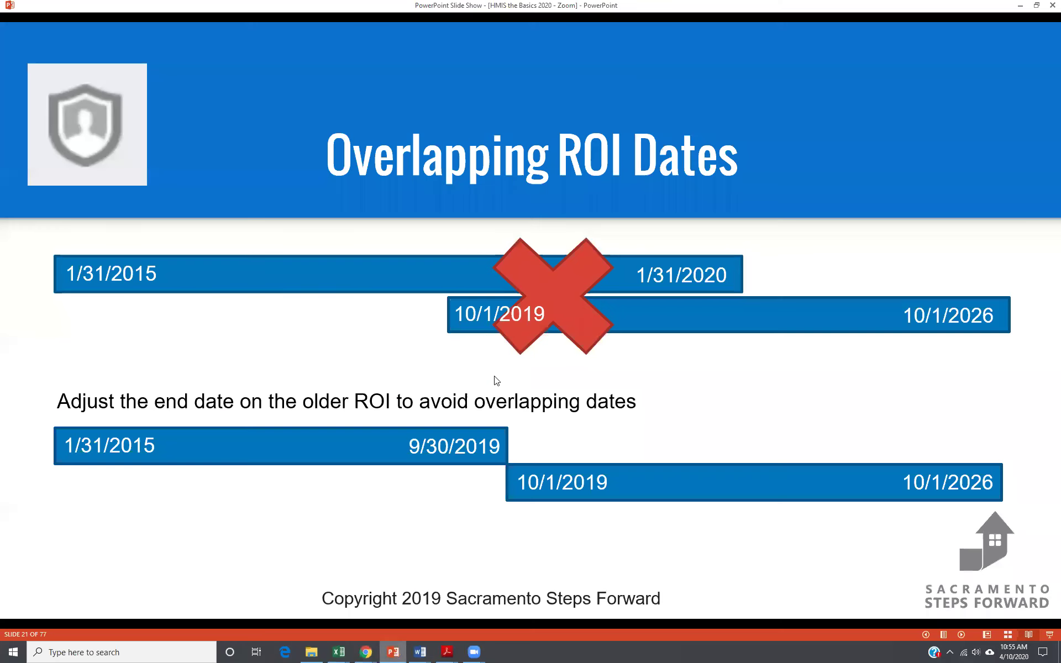
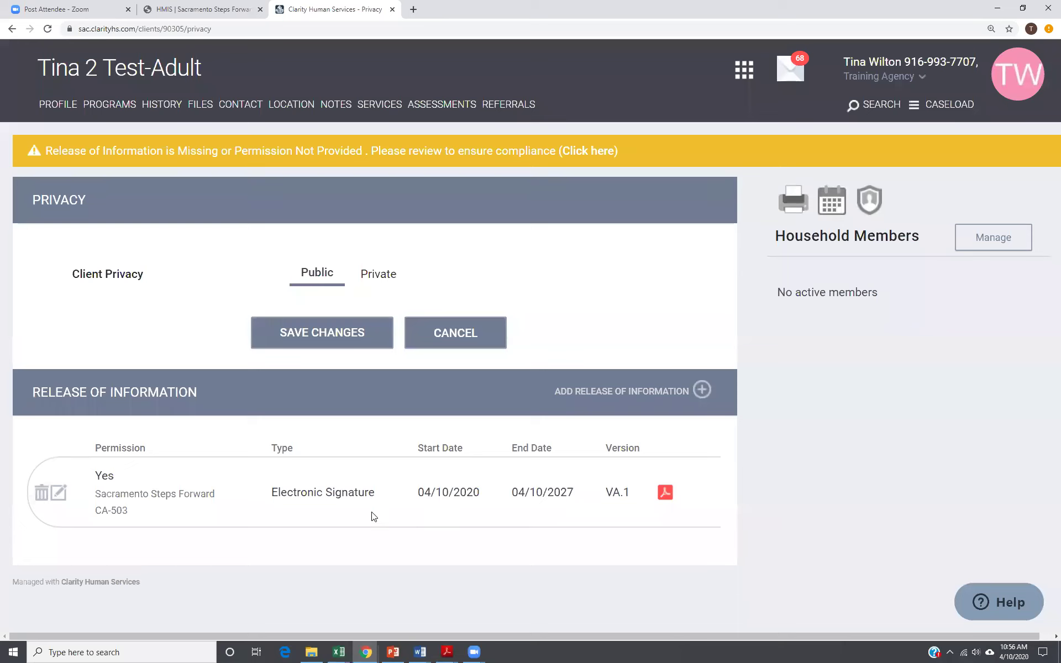
- Open the existing electronic-signature release of information for editing and set its End Date to 04/11/2020
left_click(61, 500)
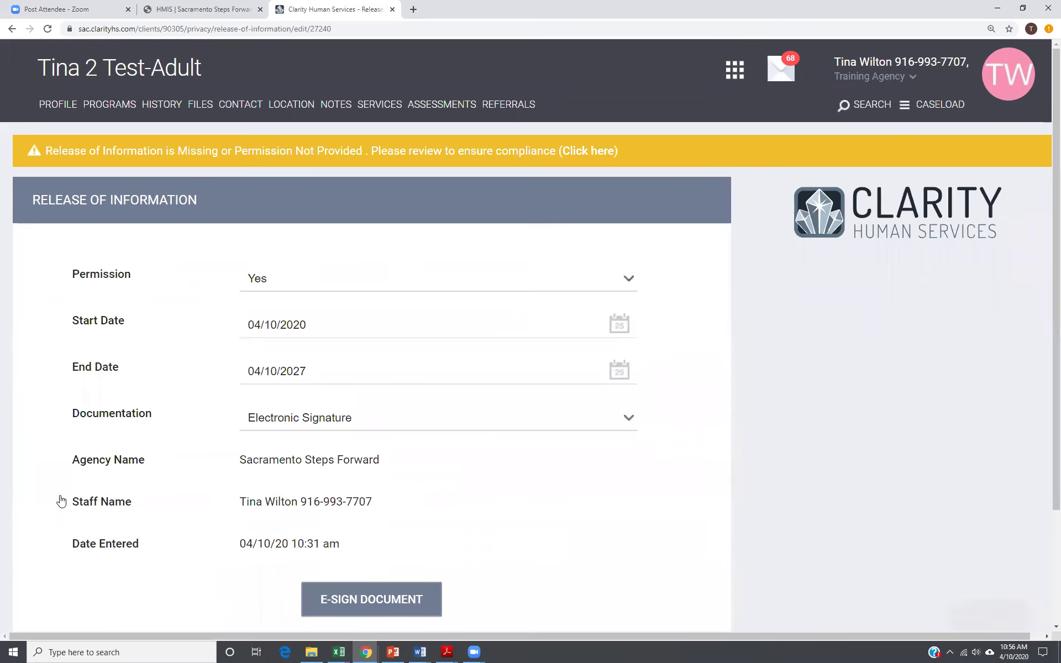
left_click(624, 379)
left_click_drag(300, 371, 247, 371)
type("04")
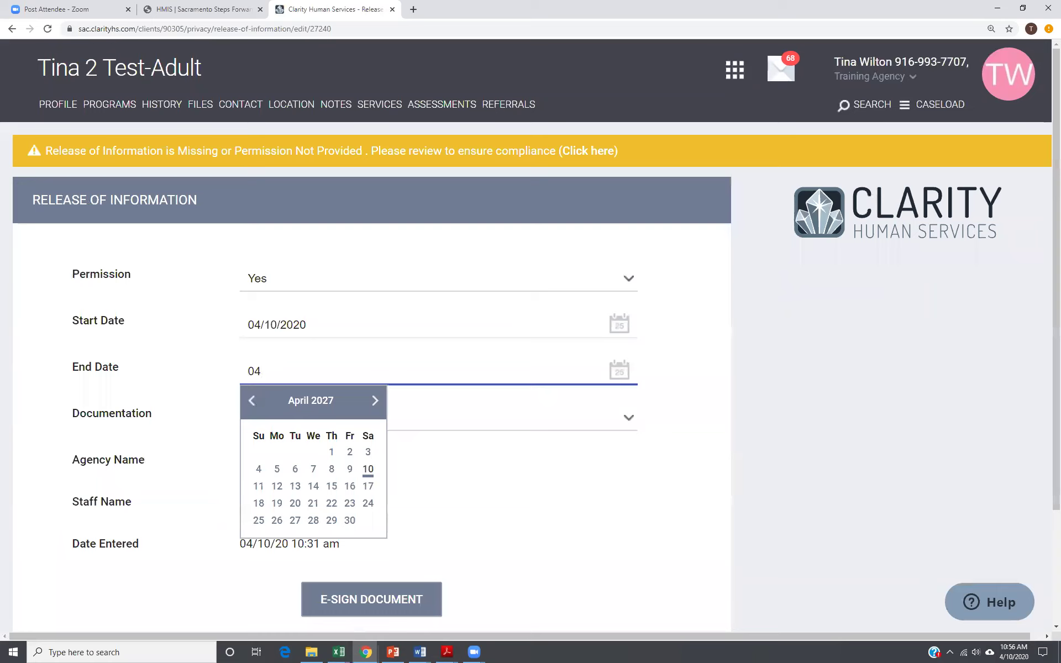
type("/11/2020")
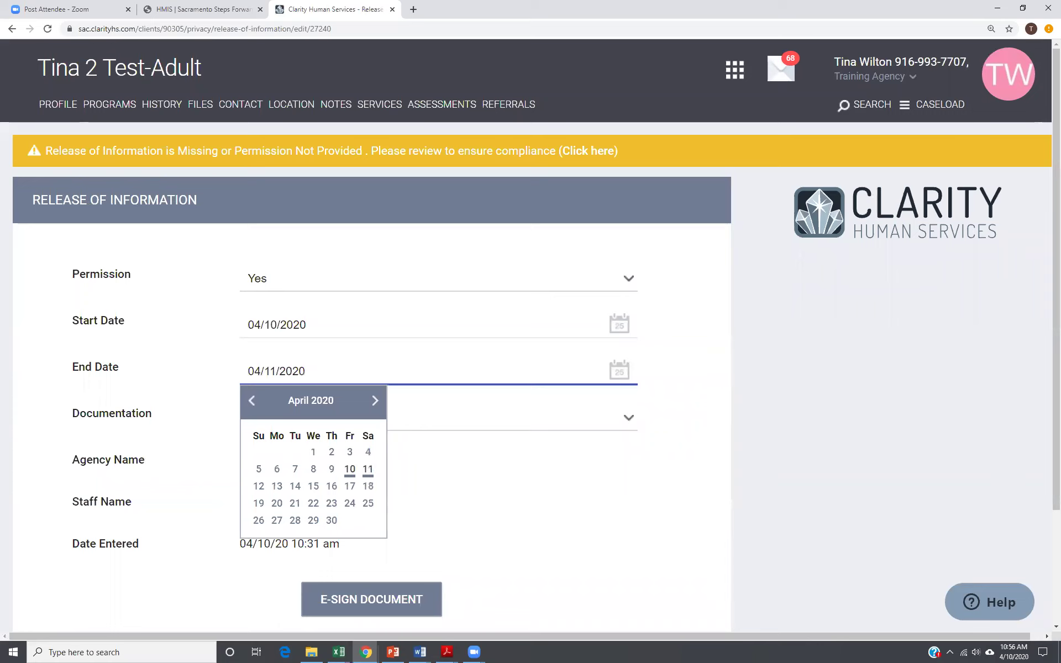
left_click(520, 500)
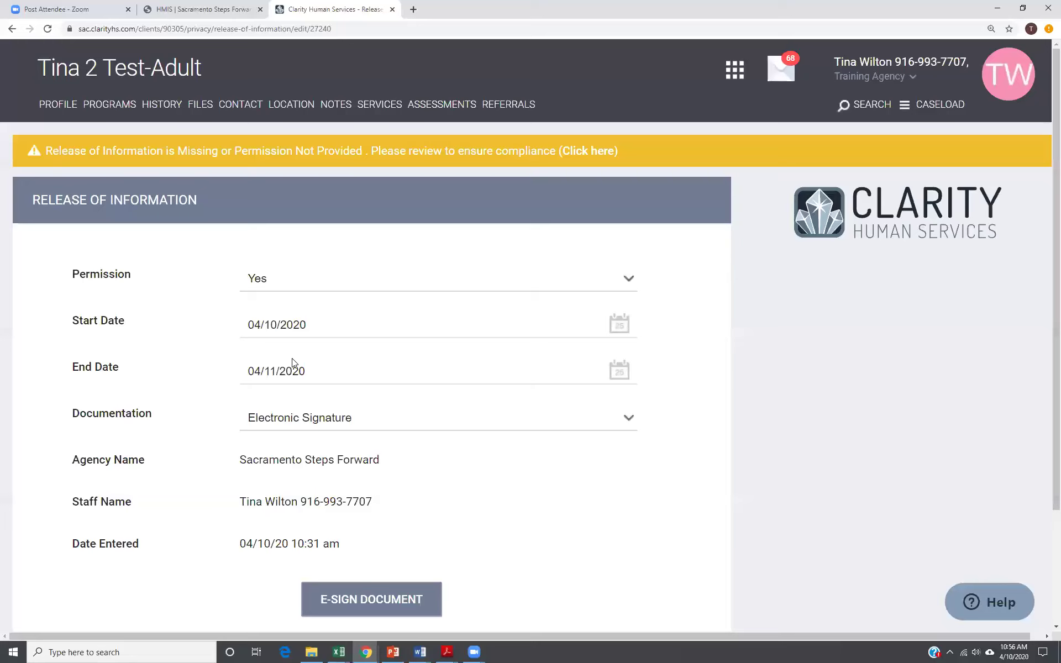
- Try to save the edited release of information, retrying once, and cancel the edit
left_click(400, 611)
scroll(507, 568, "down", 3)
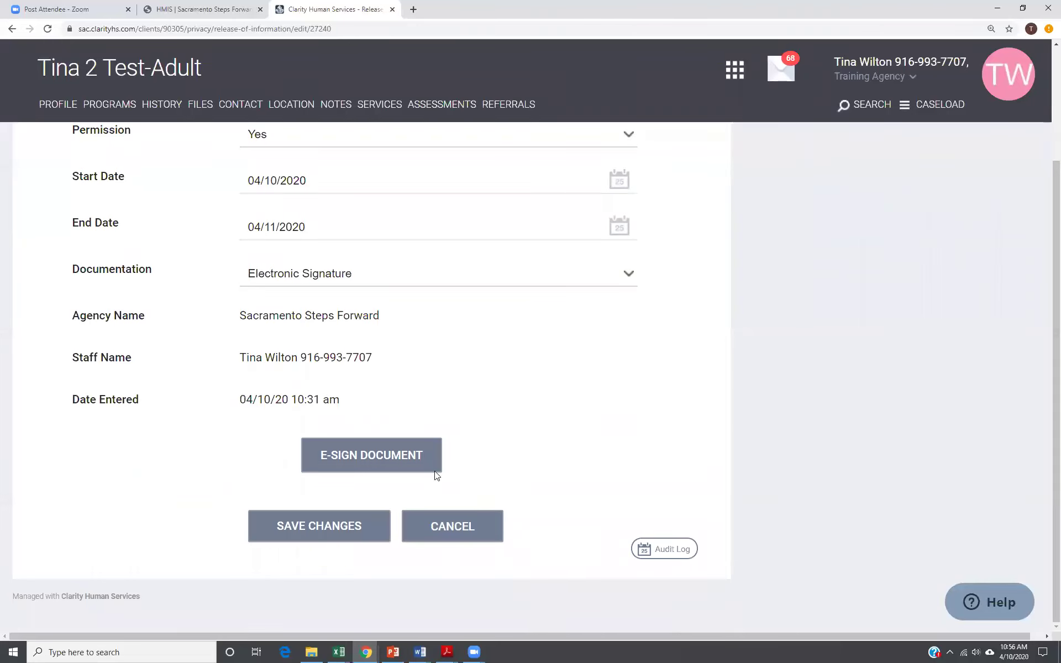
left_click(356, 535)
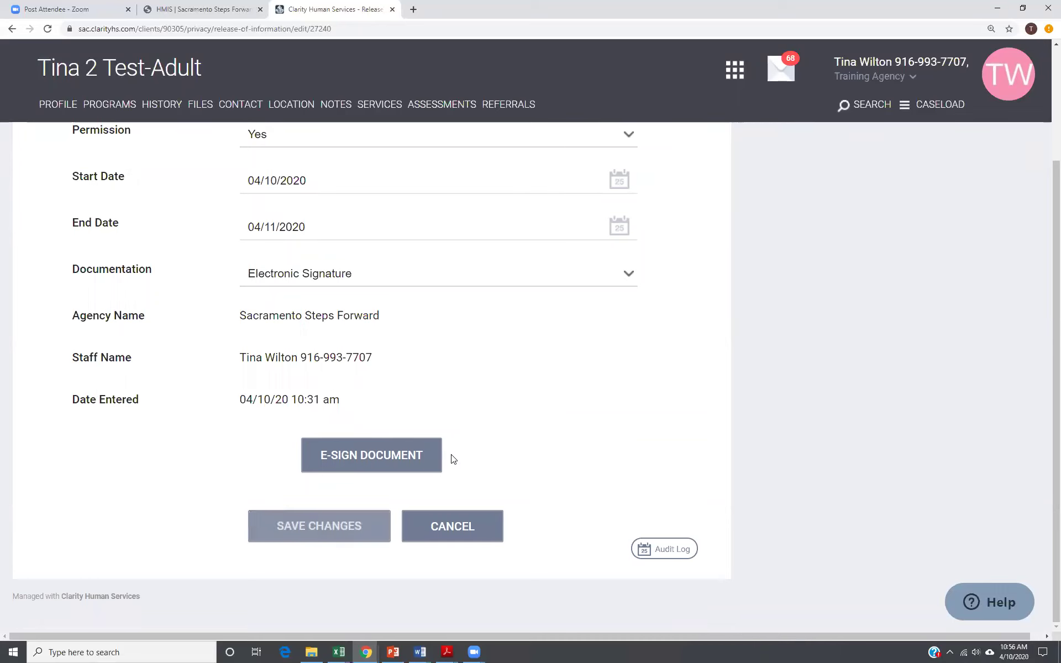
scroll(462, 471, "down", 3)
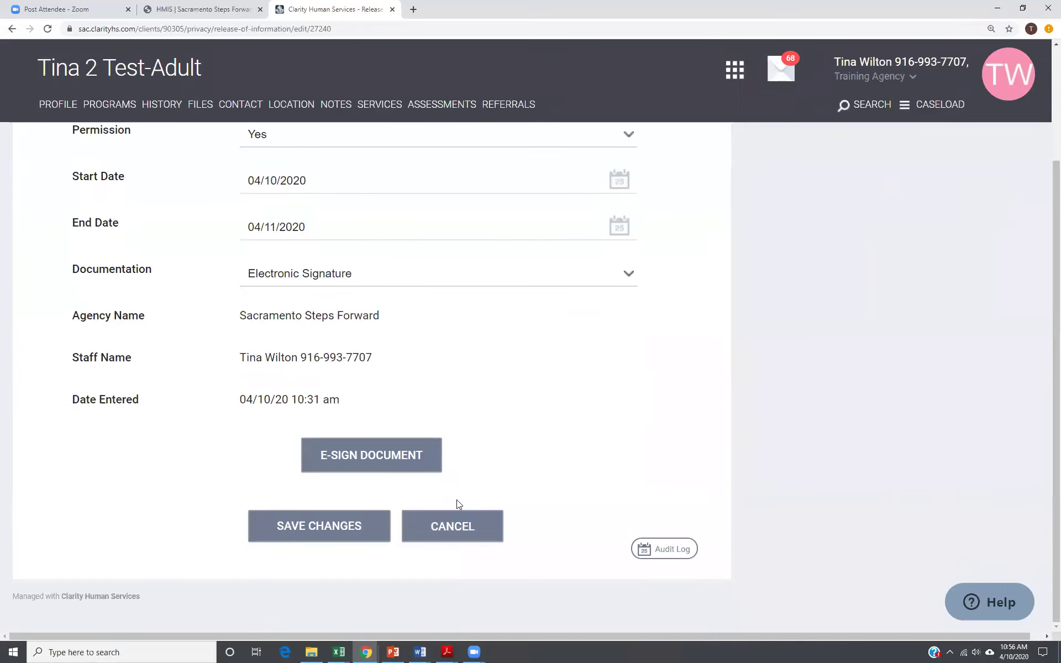
left_click(318, 528)
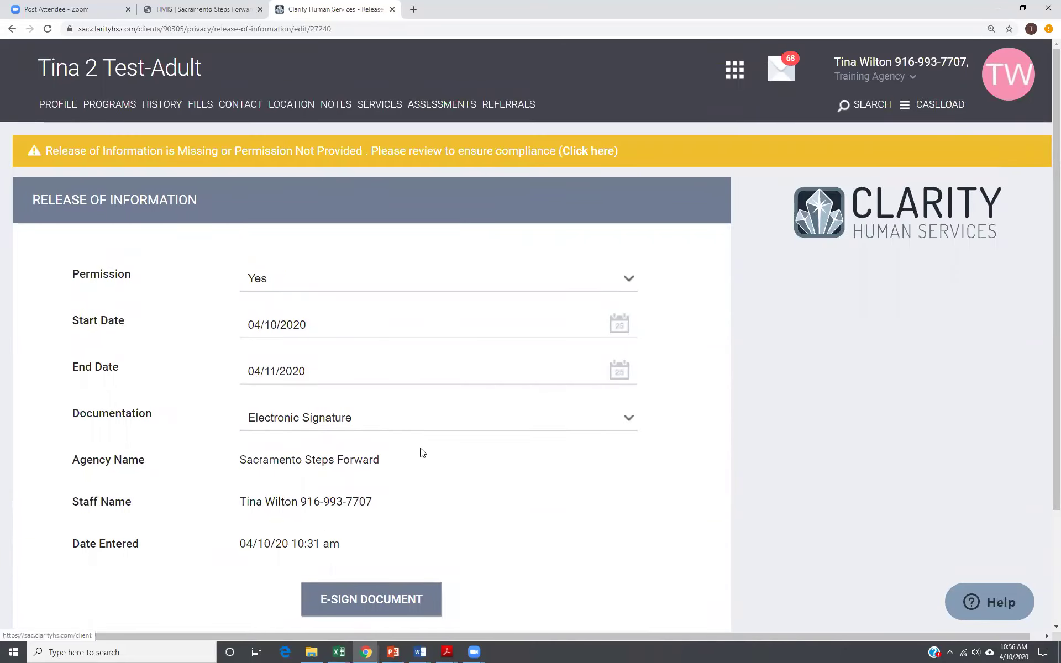
scroll(462, 543, "down", 3)
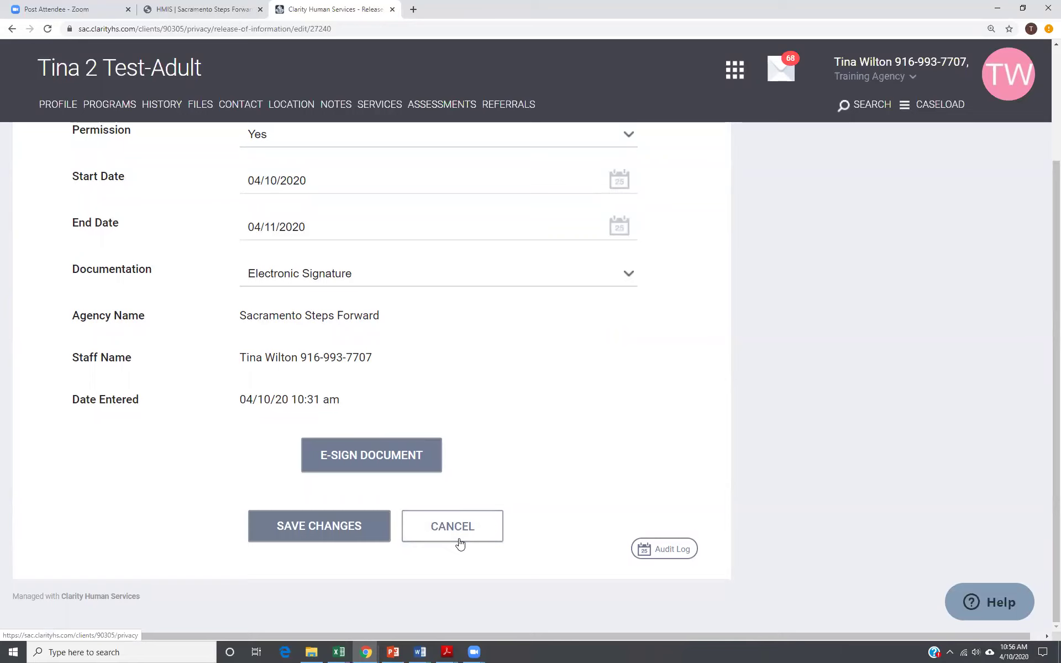
left_click(459, 543)
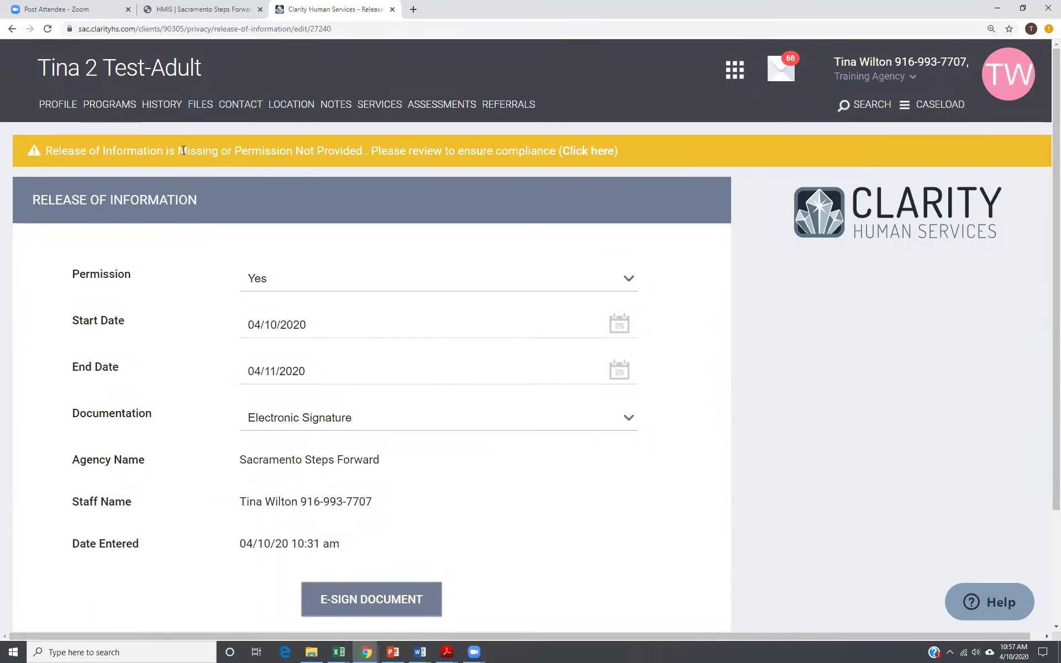
- Reopen the client's privacy settings and add a release of information starting 04/12/2020 with Verbal Consent documentation
left_click(66, 113)
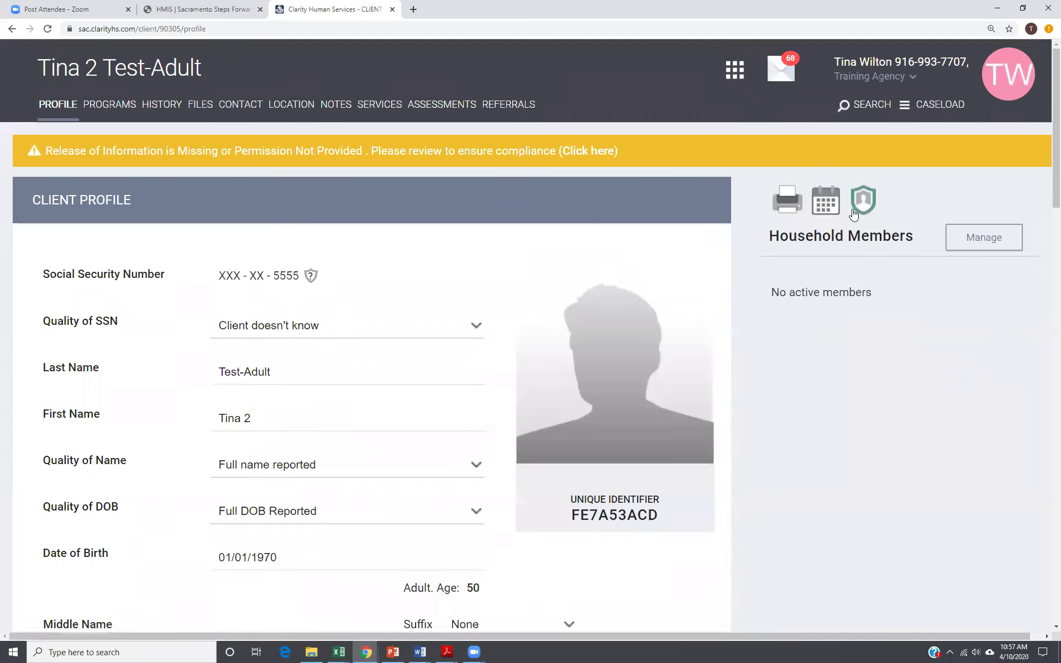
left_click(863, 203)
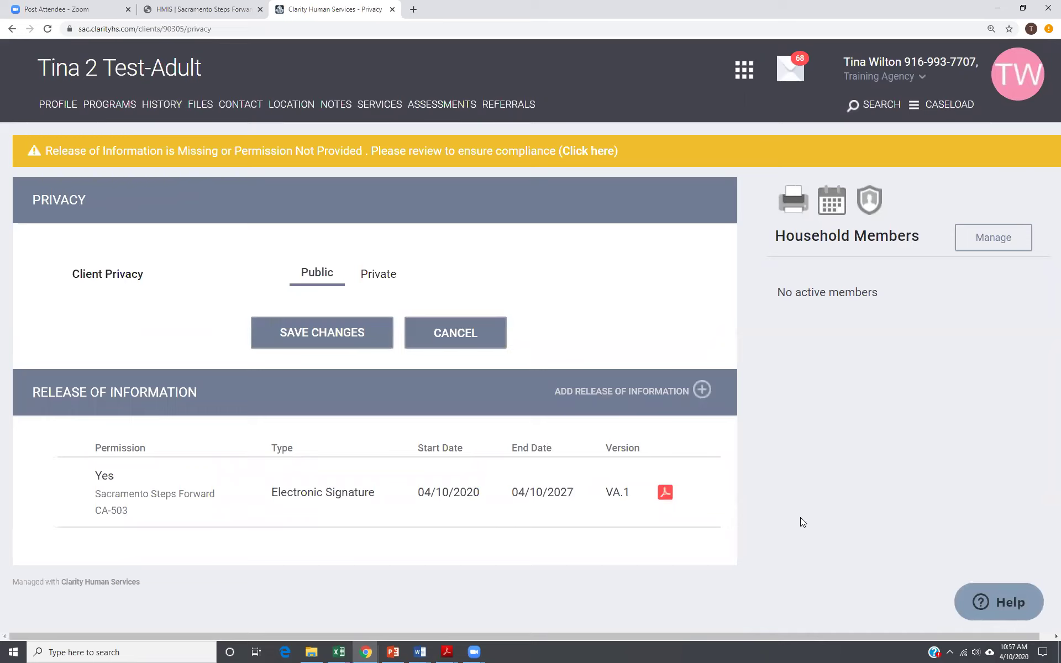
left_click(699, 392)
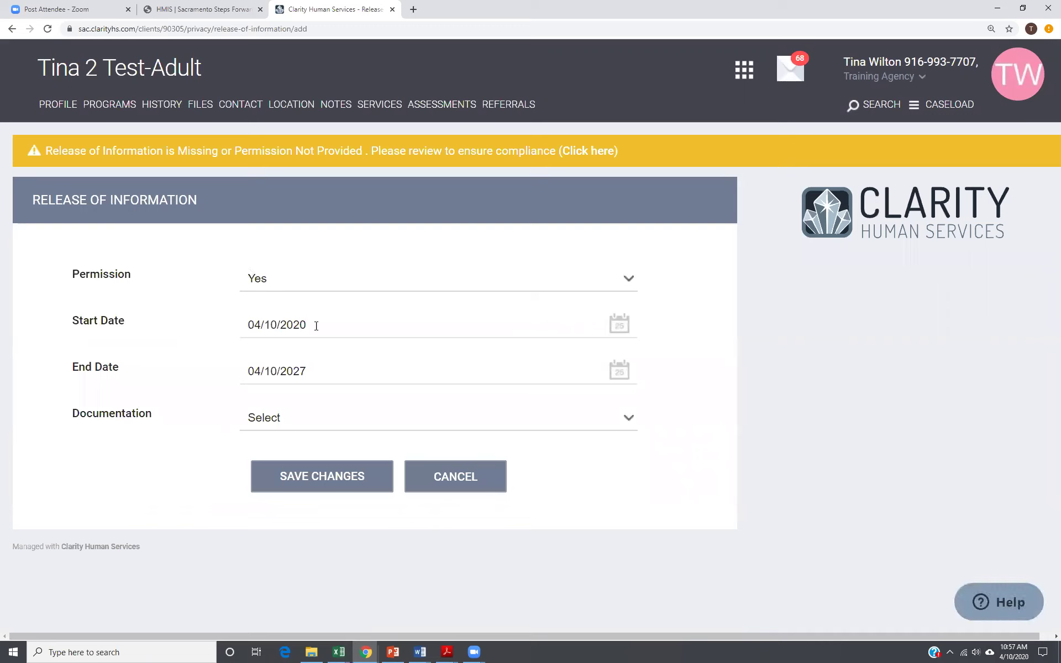
left_click(316, 326)
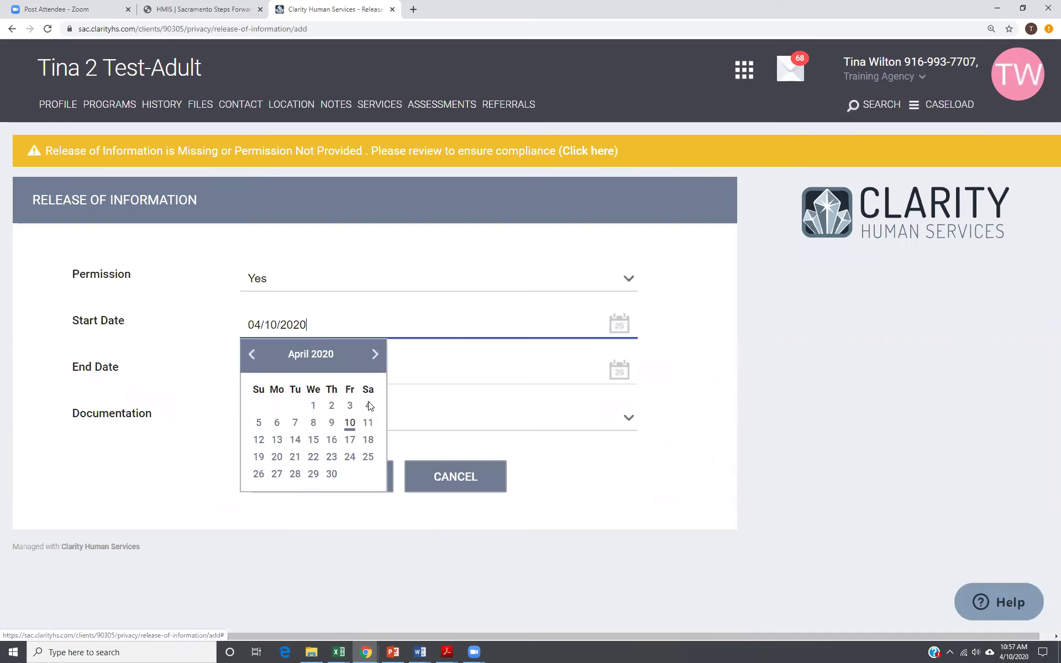
left_click(259, 446)
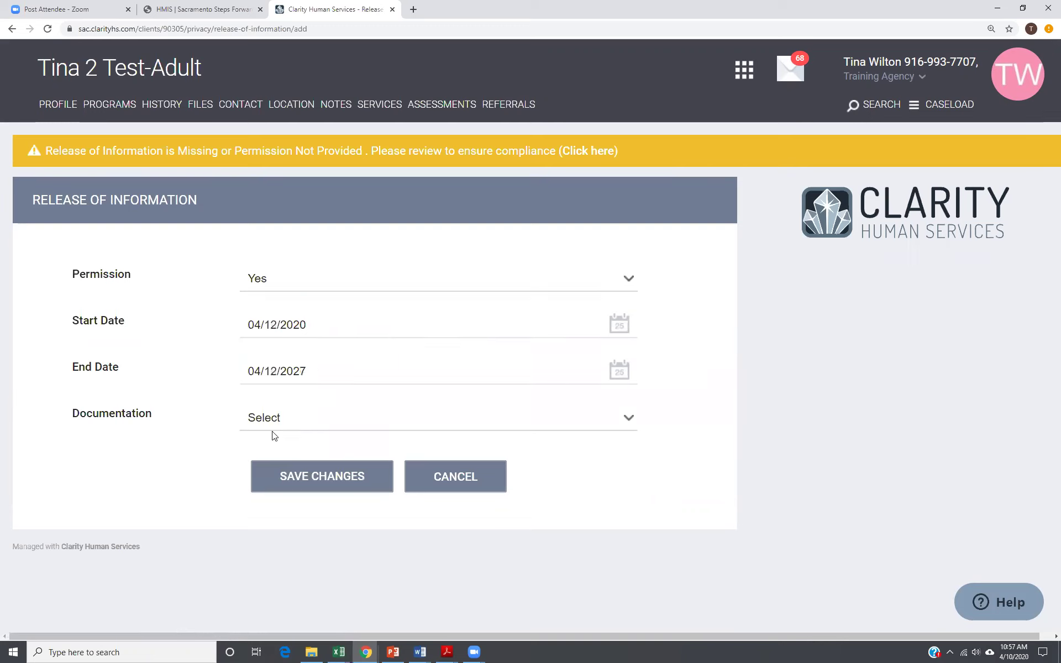
left_click(285, 422)
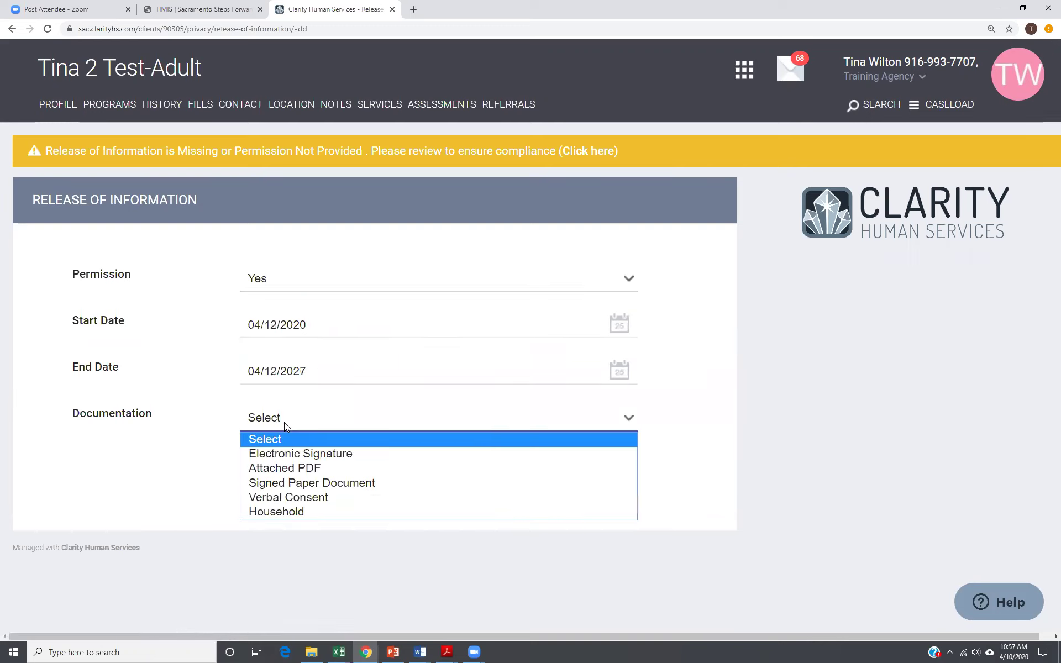
left_click(341, 502)
left_click(360, 489)
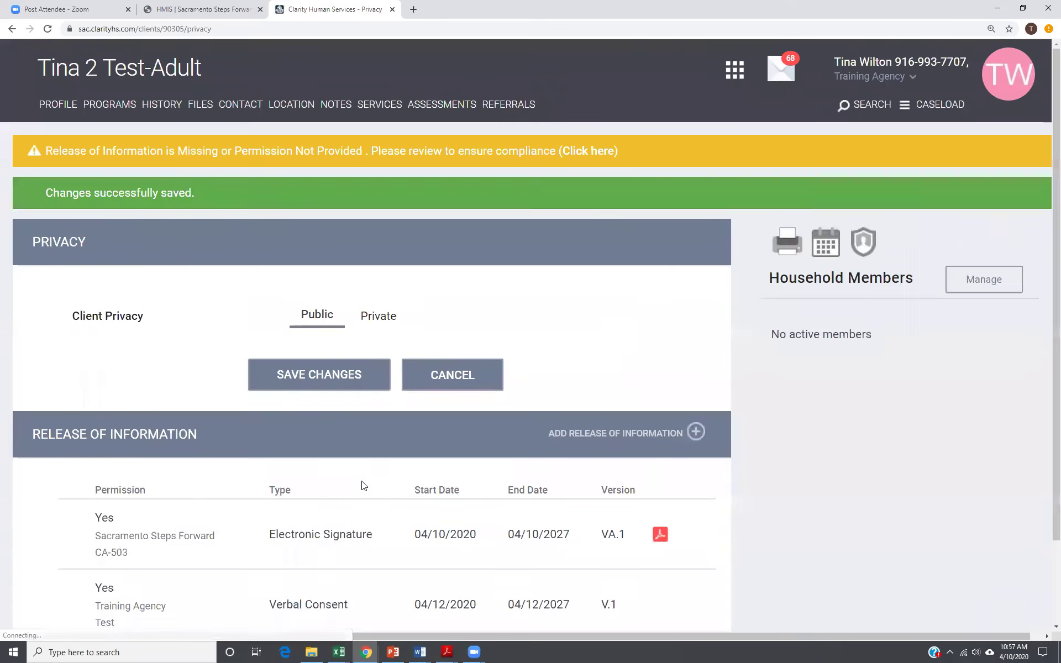
scroll(401, 461, "down", 2)
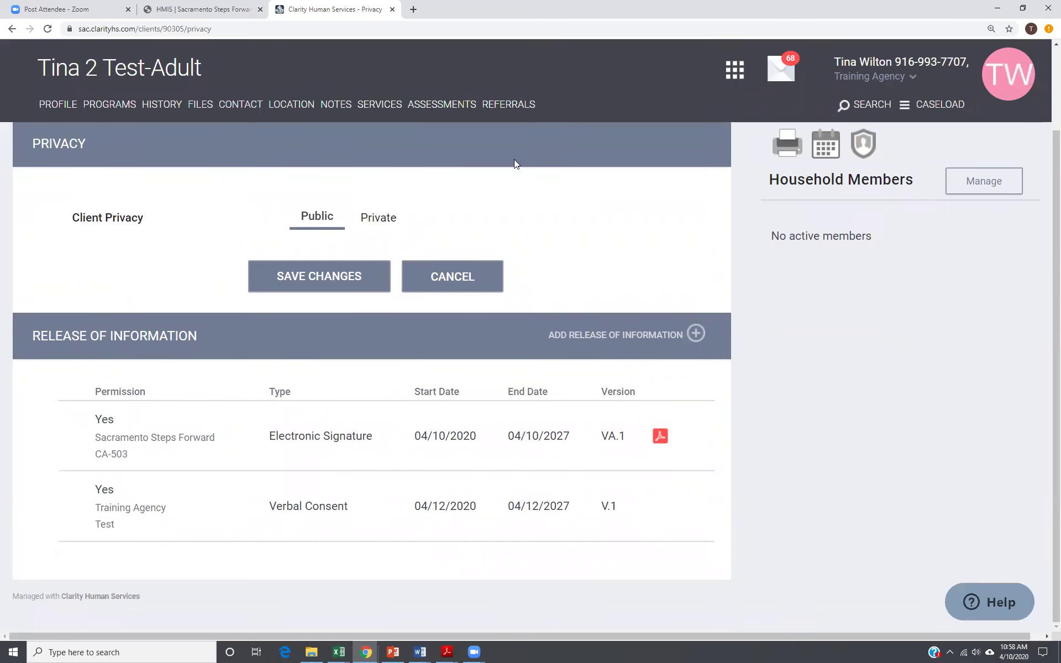
scroll(635, 271, "up", 2)
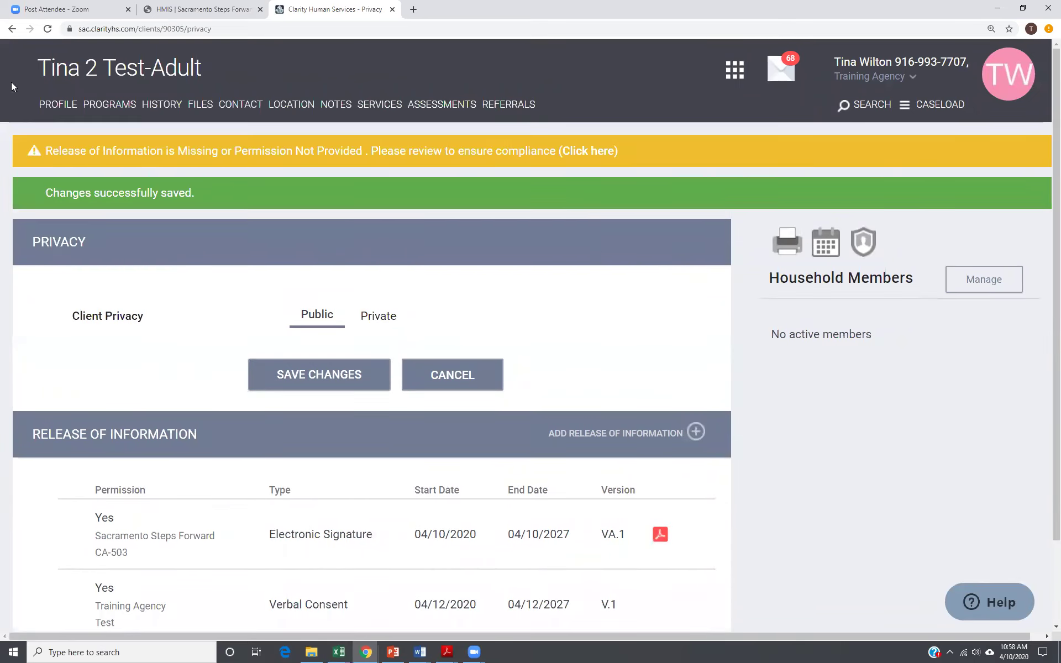
- Return to the client search, look up "test" and start creating a new client record
left_click(52, 105)
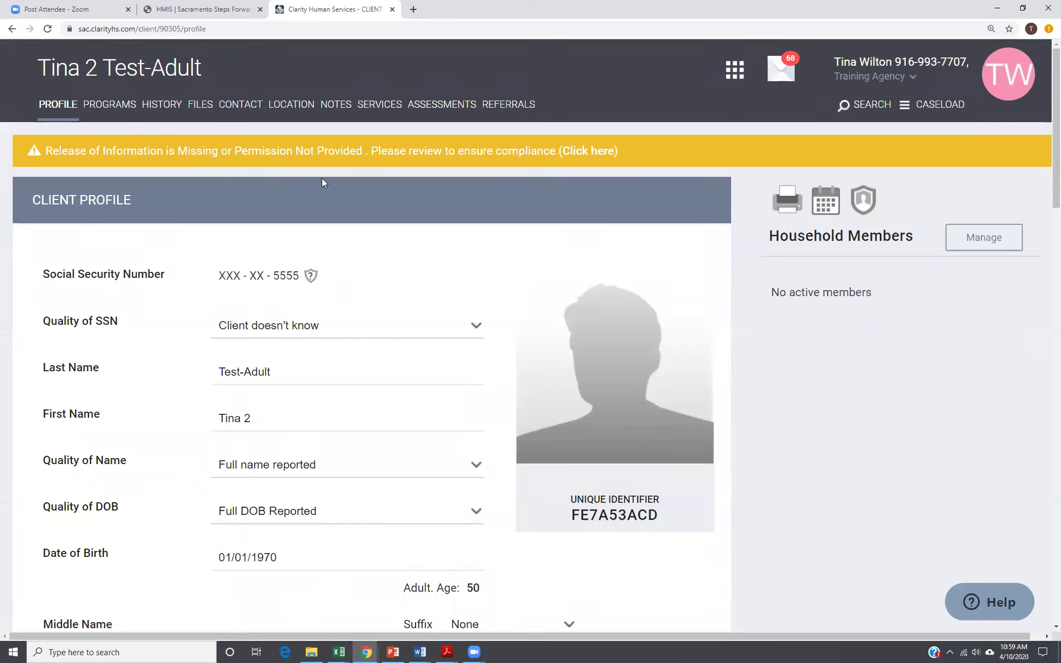
mouse_move(690, 447)
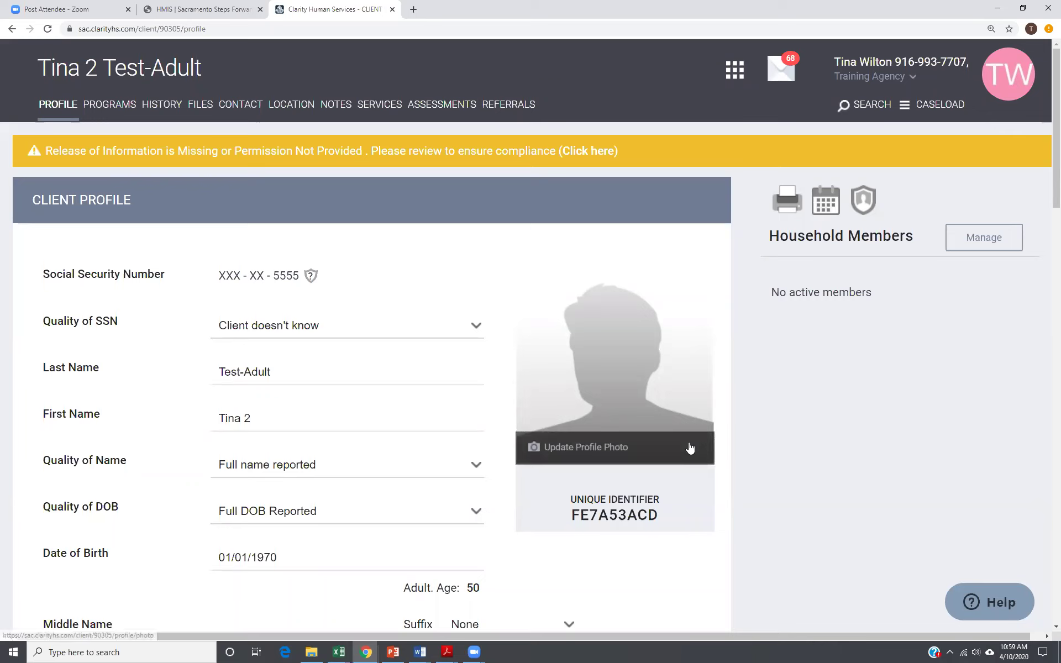
left_click(875, 108)
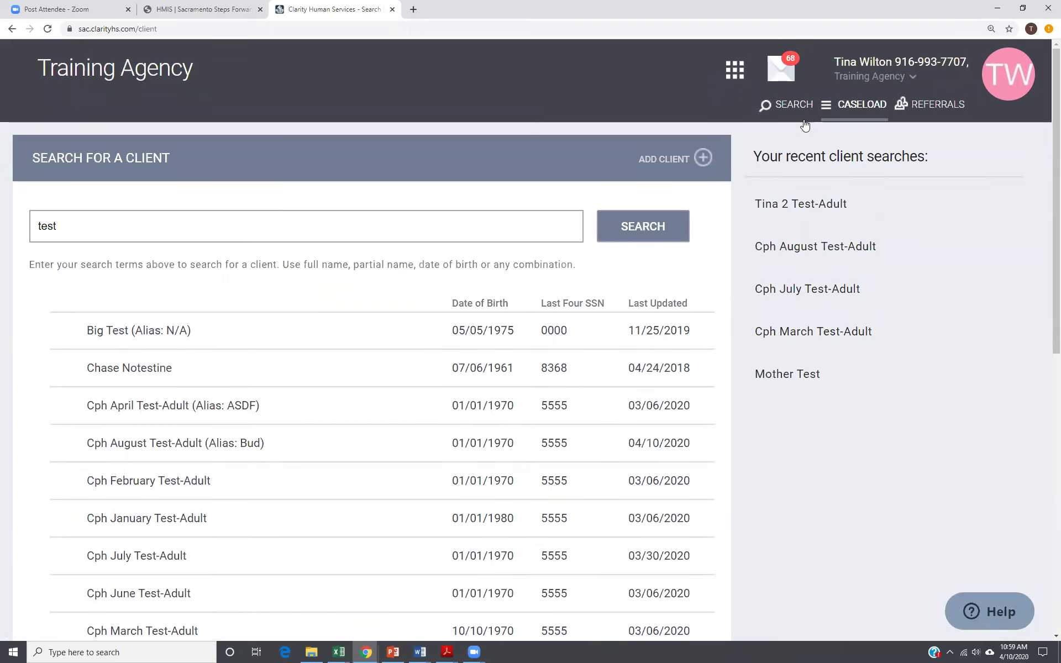
left_click(641, 226)
left_click(706, 160)
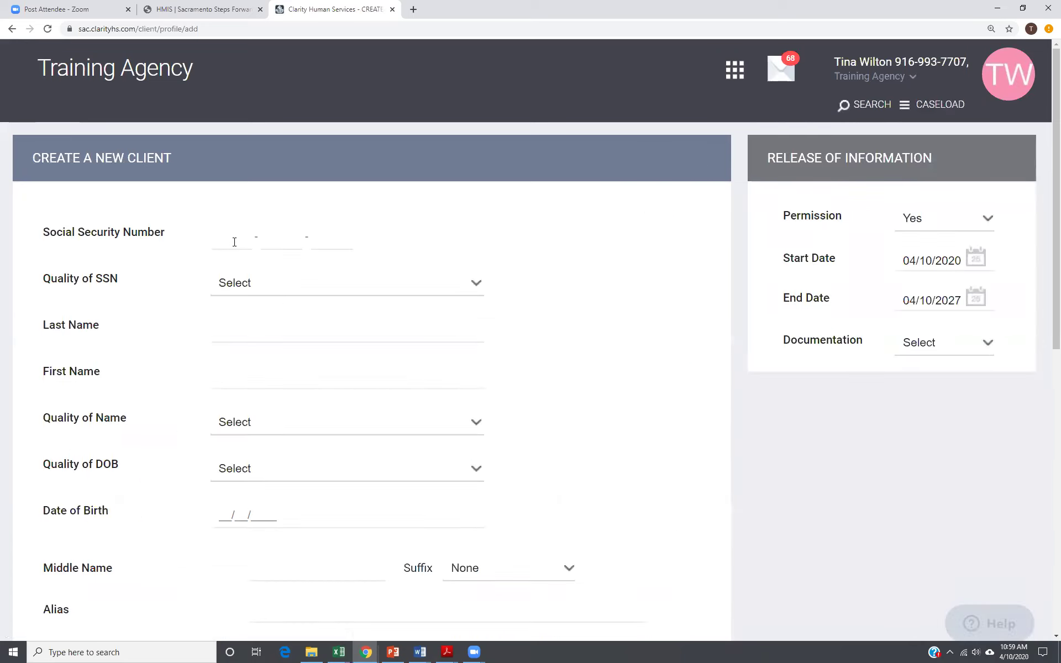
- Enter the new client's Social Security Number, decline loading the matching client, and set Quality of SSN to Client doesn't know
left_click(234, 241)
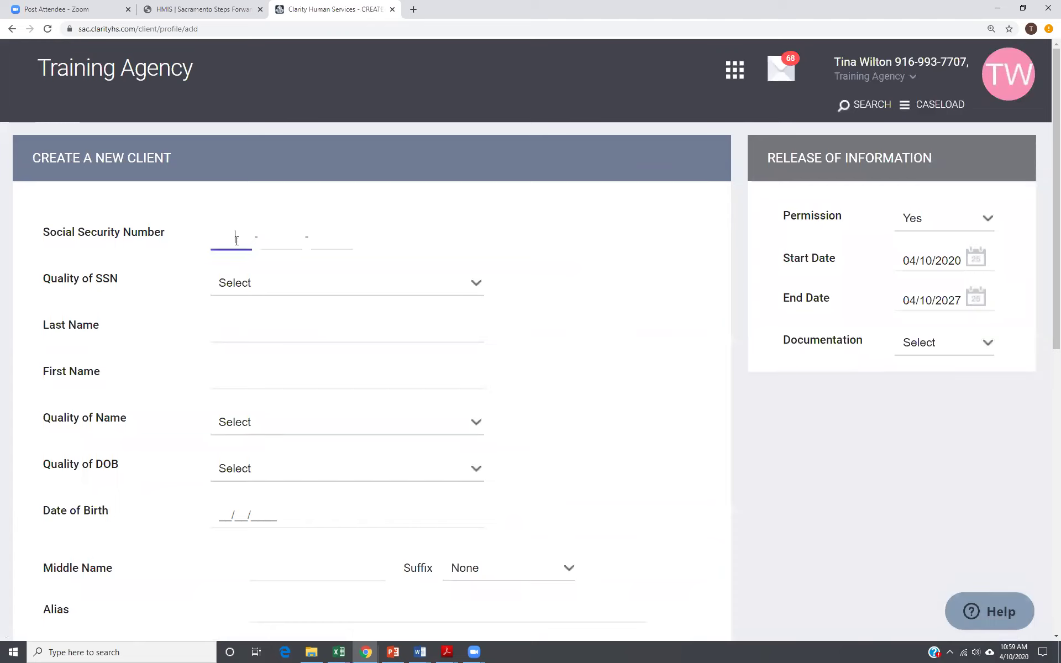
type("333-33-3333")
left_click(324, 298)
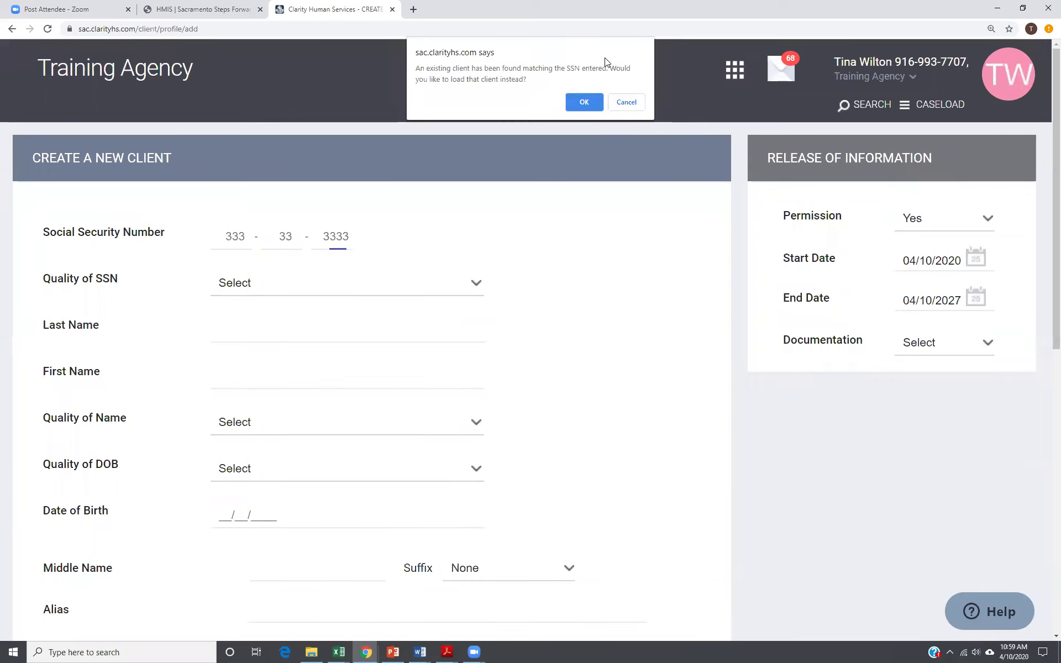
left_click(626, 102)
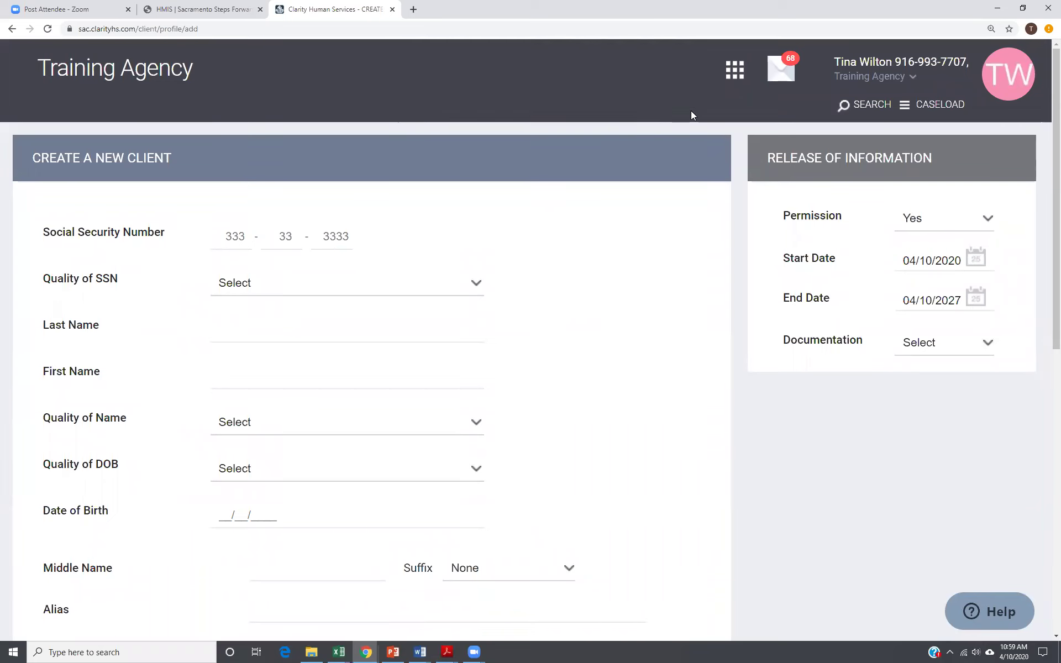
left_click(265, 293)
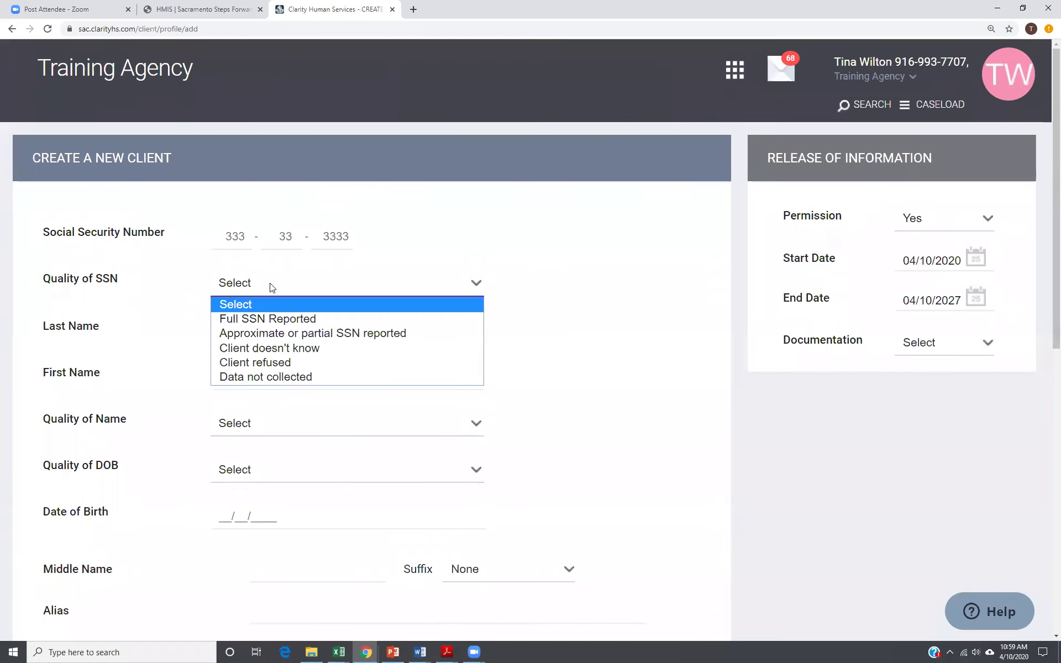
left_click(288, 347)
- Enter the child test client's last and first names and set Quality of Name to Full name reported
left_click(252, 340)
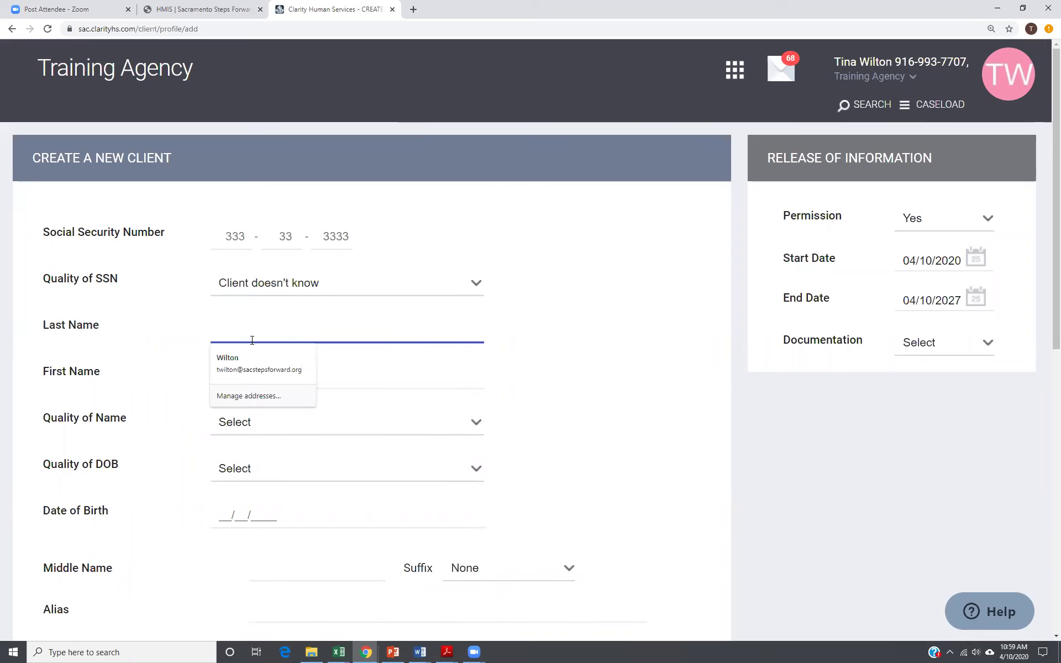
type("Test-Kid 2")
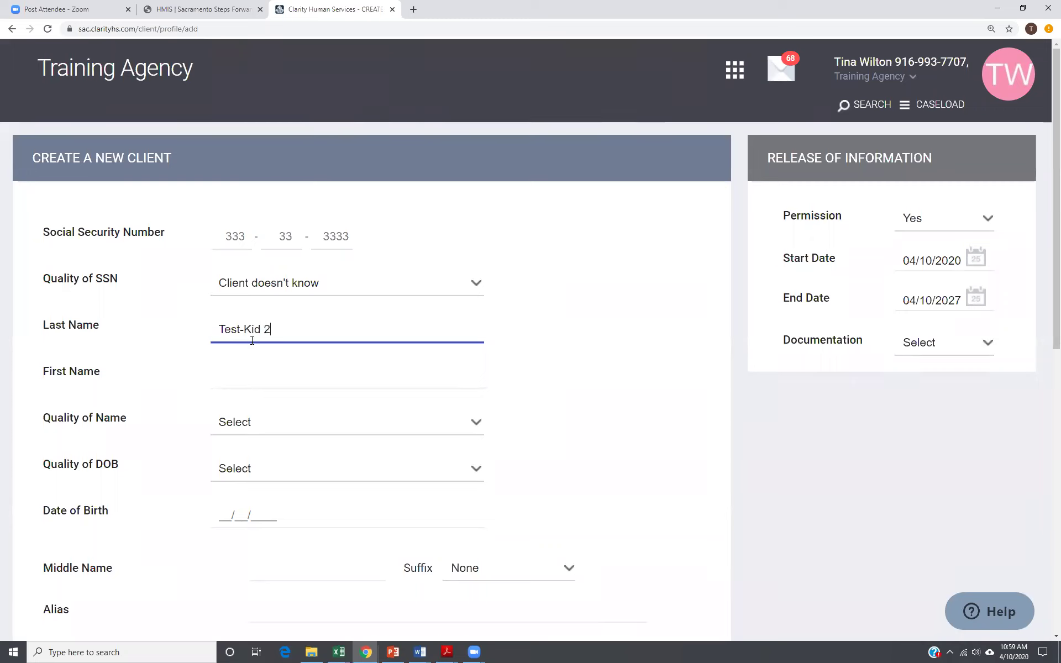
left_click(276, 379)
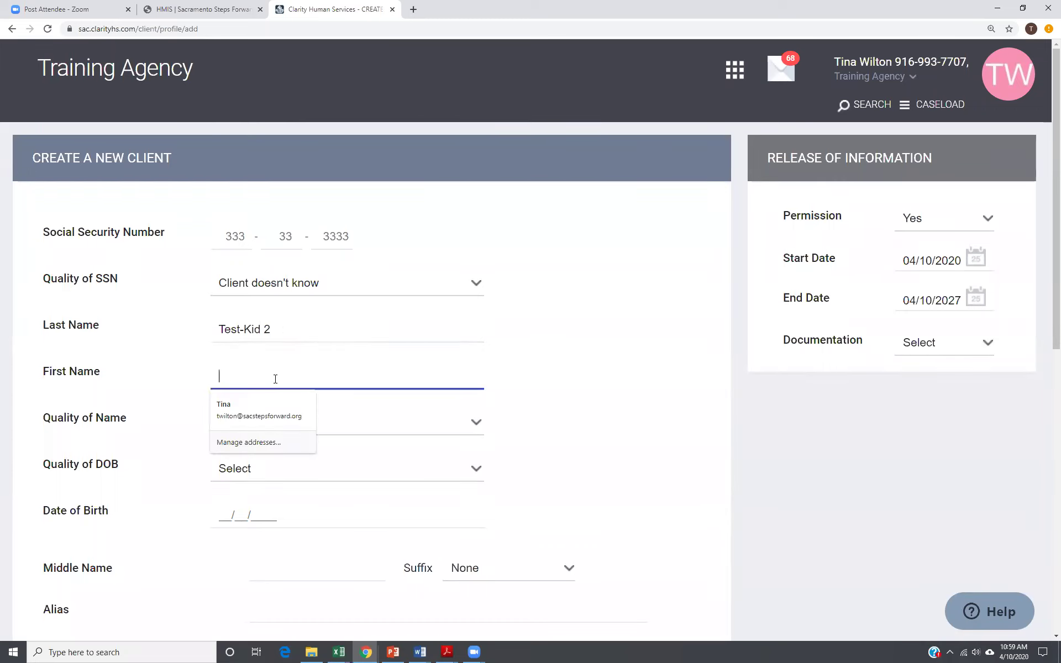
left_click(267, 330)
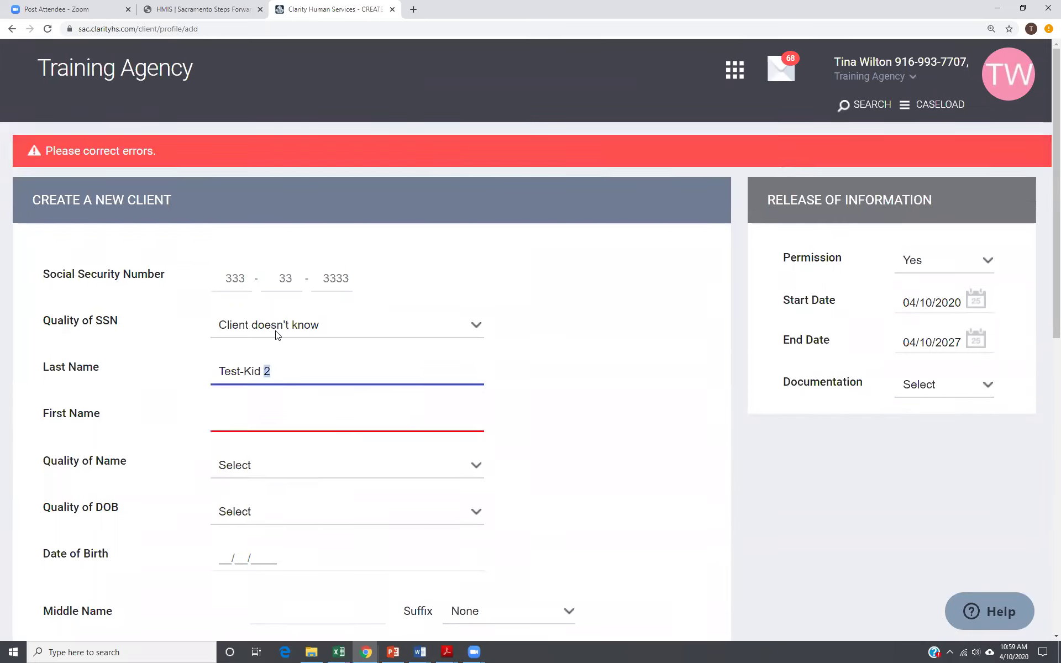
key("BackSpace")
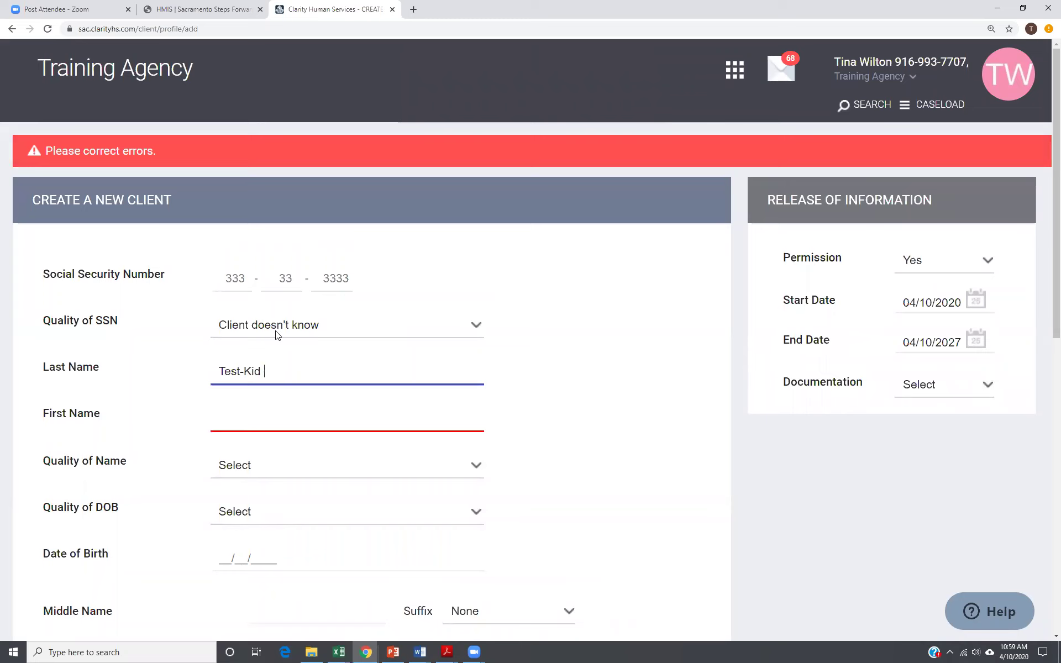
left_click(224, 416)
type("Tina")
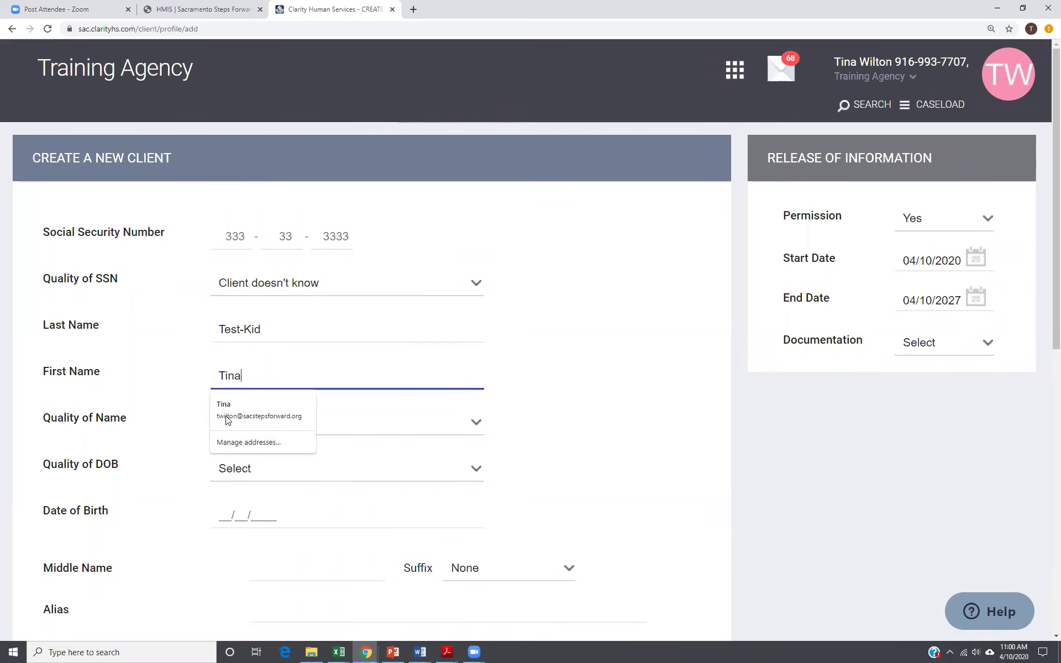
type(" 2")
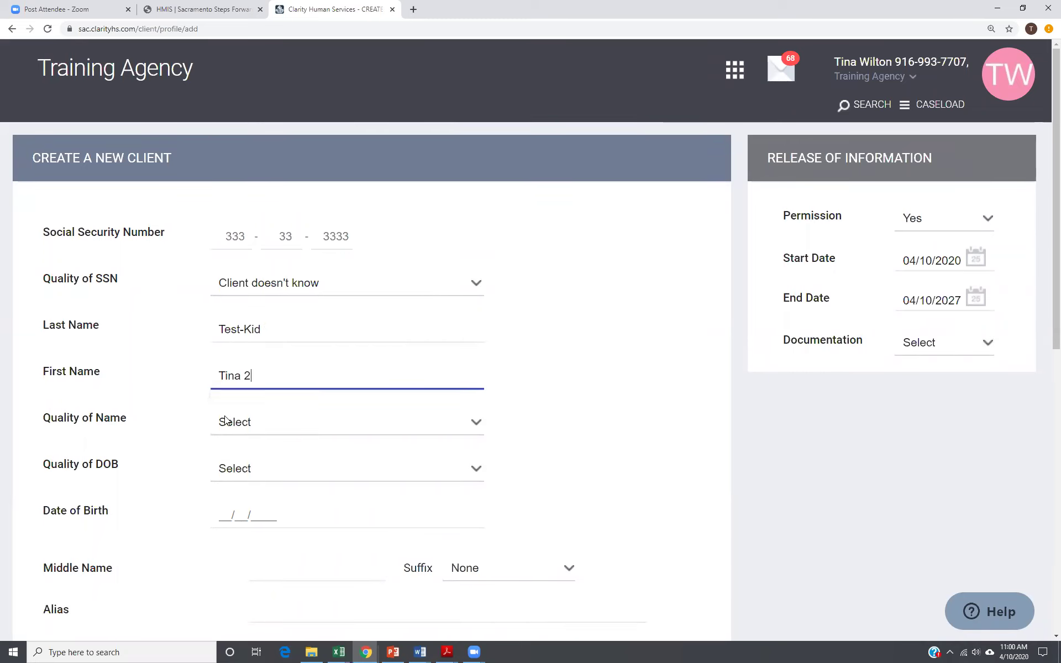
left_click(351, 429)
left_click(309, 459)
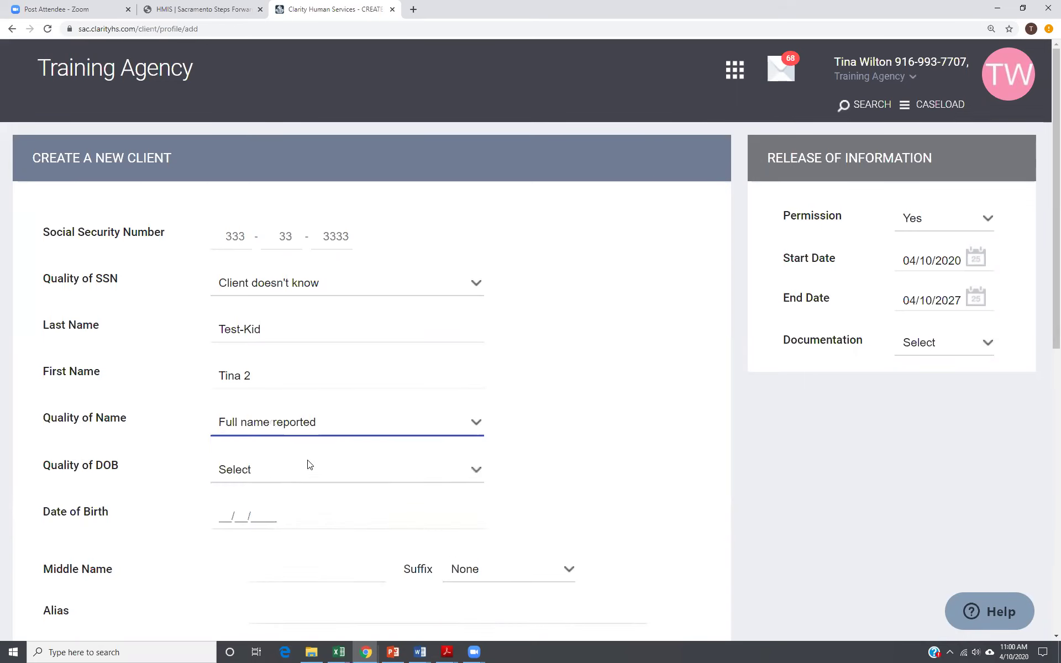
- Set Quality of DOB to Full DOB Reported and enter the child test client's date of birth
left_click(263, 478)
left_click(269, 502)
left_click(234, 516)
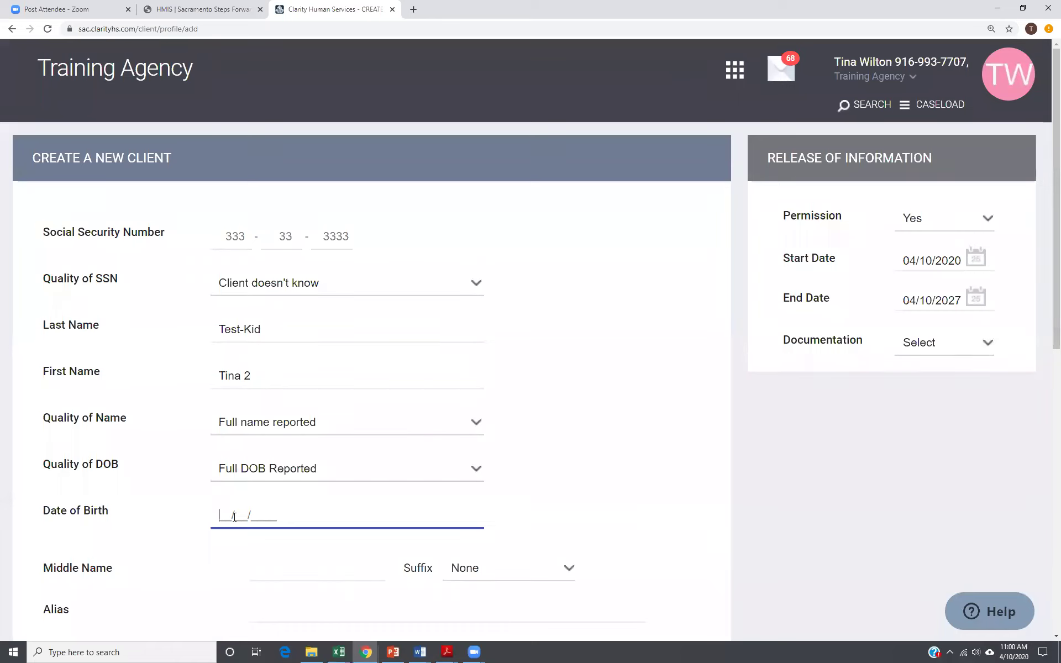
type("100")
key("BackSpace")
key("BackSpace")
type("01/01/2008")
key("BackSpace")
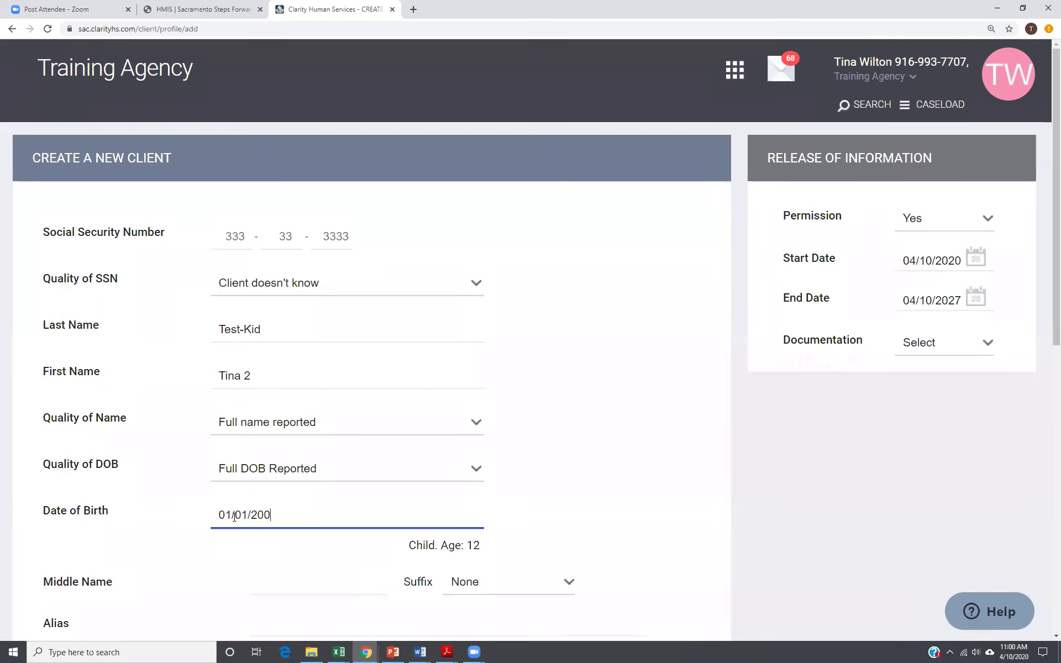
type("5")
- Set Gender assigned at birth and Gender Identity to Female, and Sexual Orientation to Heterosexual (straight)
scroll(254, 573, "down", 4)
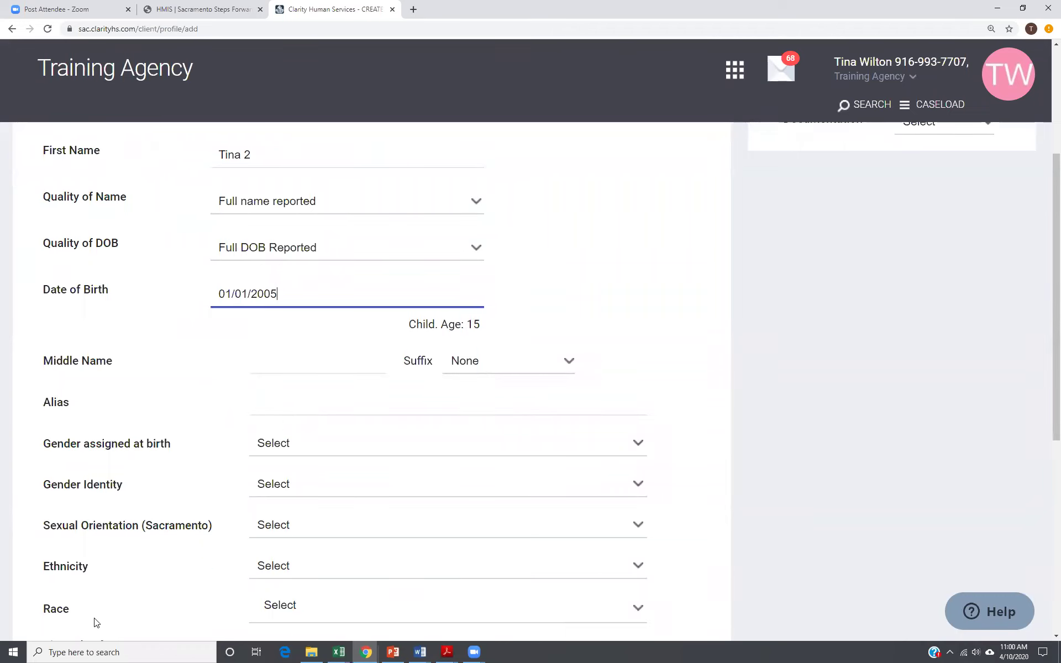
left_click(319, 446)
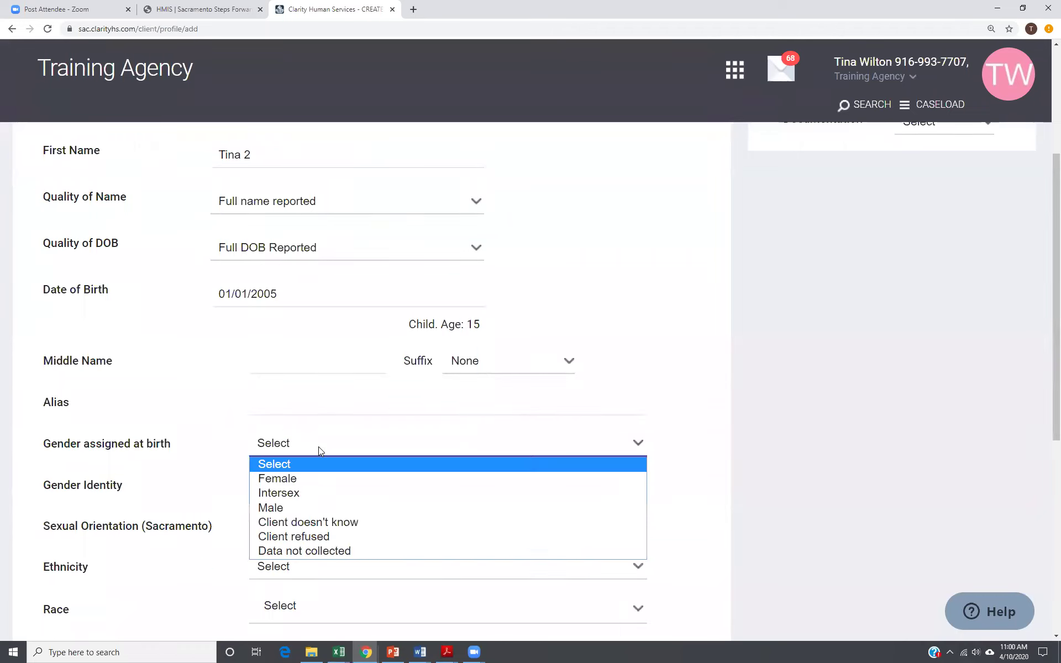
left_click(339, 481)
left_click(319, 493)
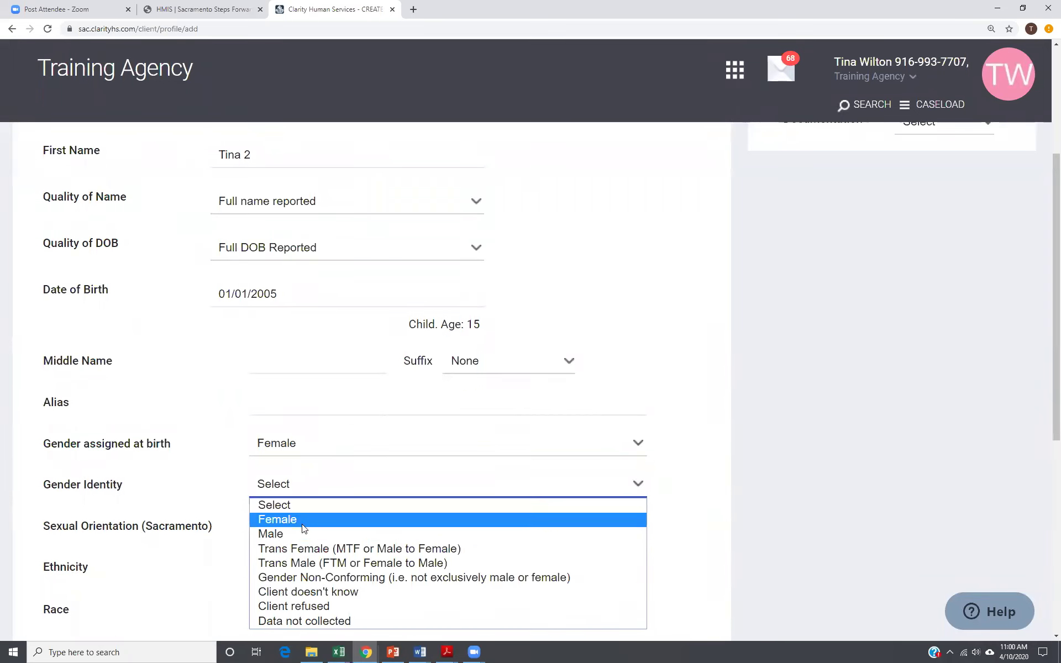
left_click(305, 519)
left_click(304, 532)
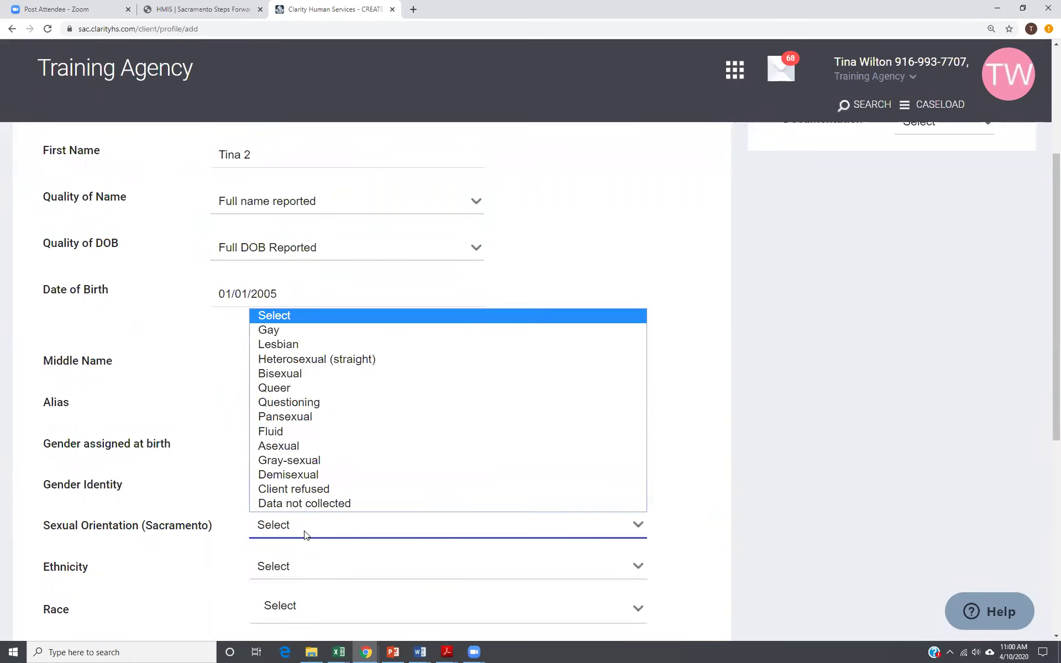
left_click(310, 360)
- Set Ethnicity to Non-Hispanic/Non-Latino and select White, Black or African American, and Asian as the client's races
scroll(373, 563, "down", 4)
left_click(321, 349)
left_click(332, 380)
left_click(323, 393)
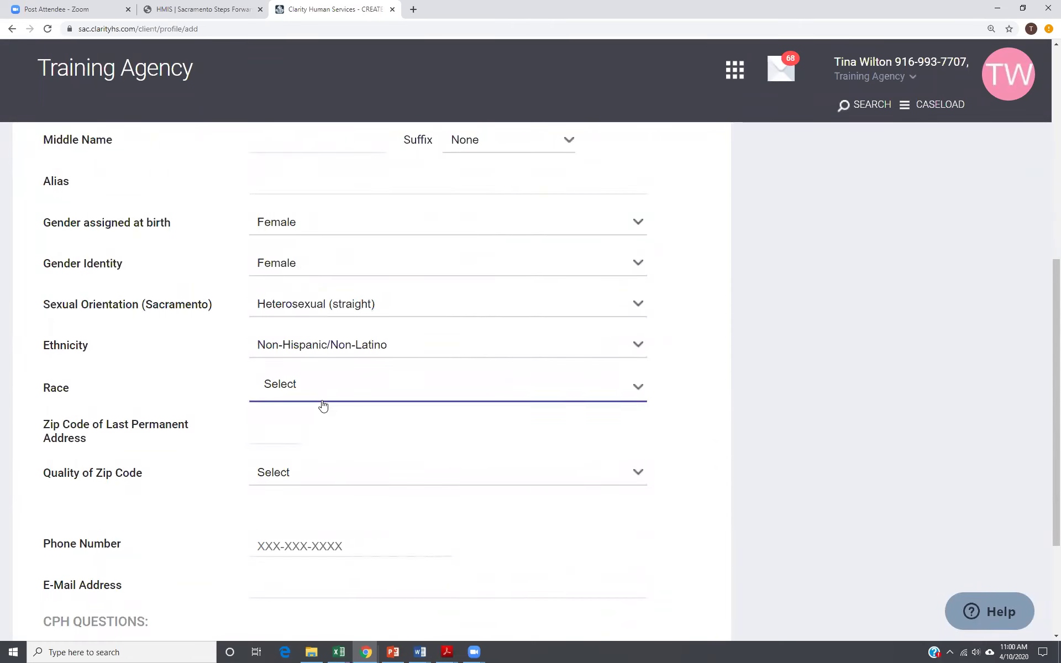
left_click(282, 416)
left_click(285, 436)
left_click(287, 456)
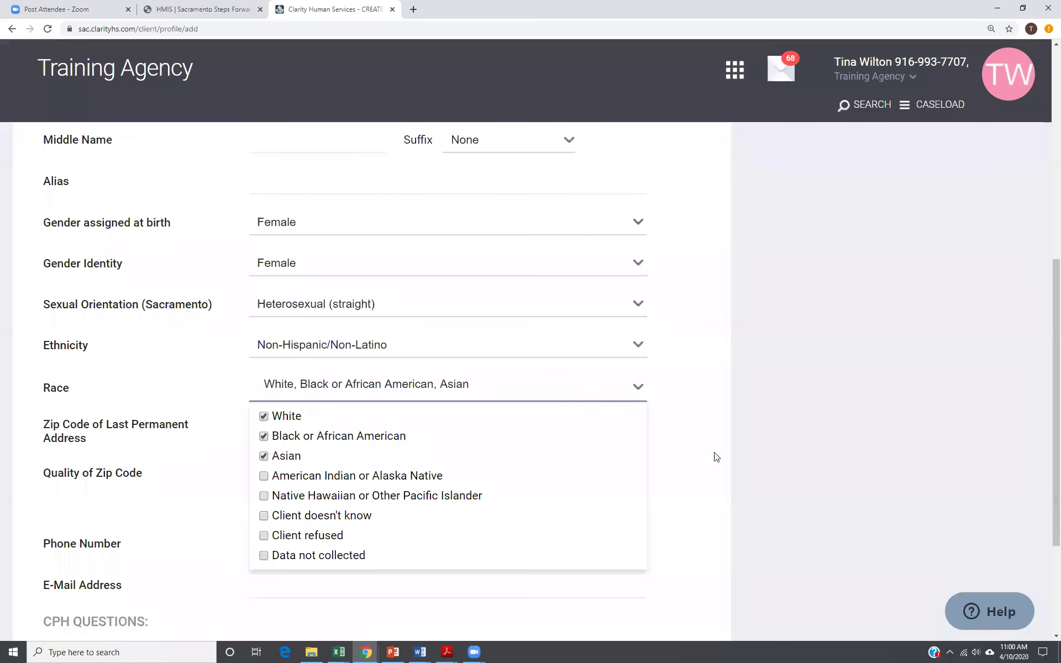
left_click(799, 437)
- Enter the zip code of the last permanent address and set Quality of Zip Code to Full or Partial Zip Code Reported
scroll(488, 489, "down", 2)
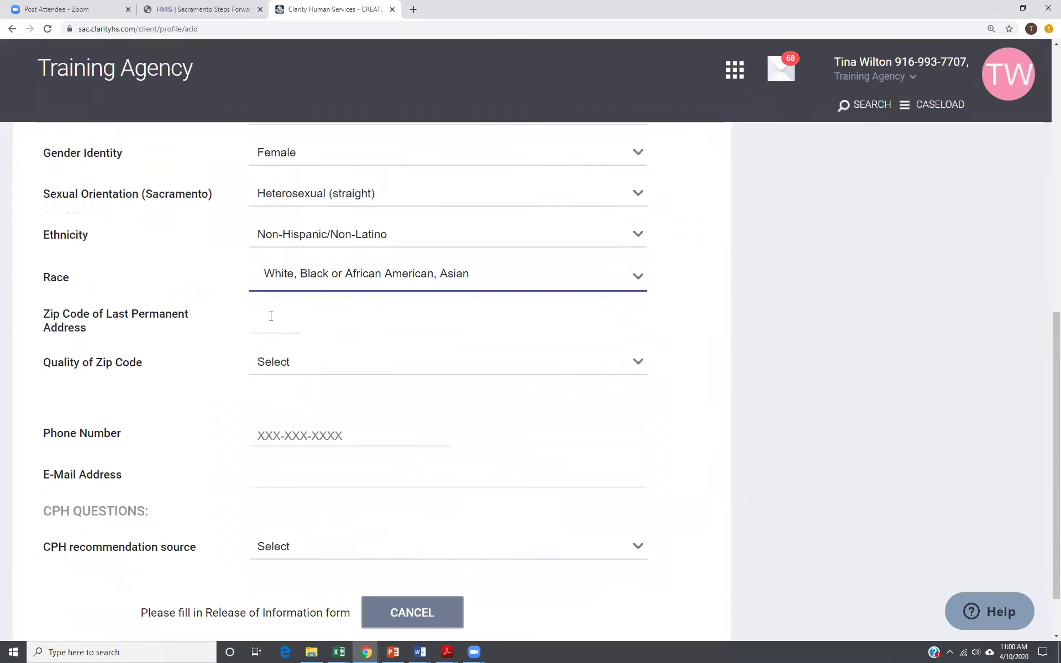
left_click(271, 316)
type("95832")
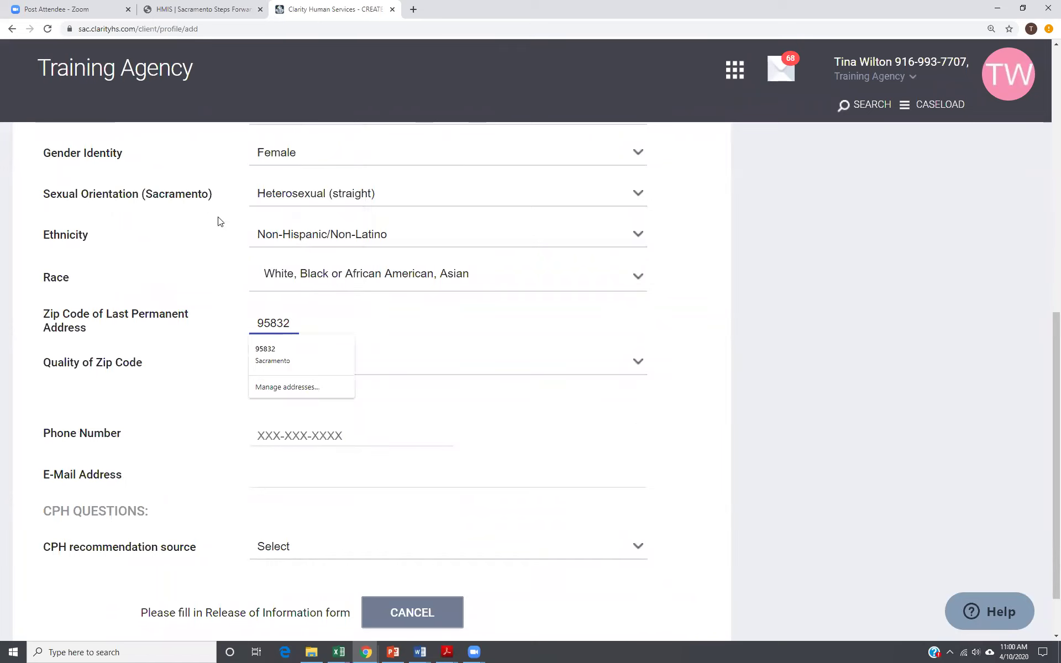
left_click(272, 346)
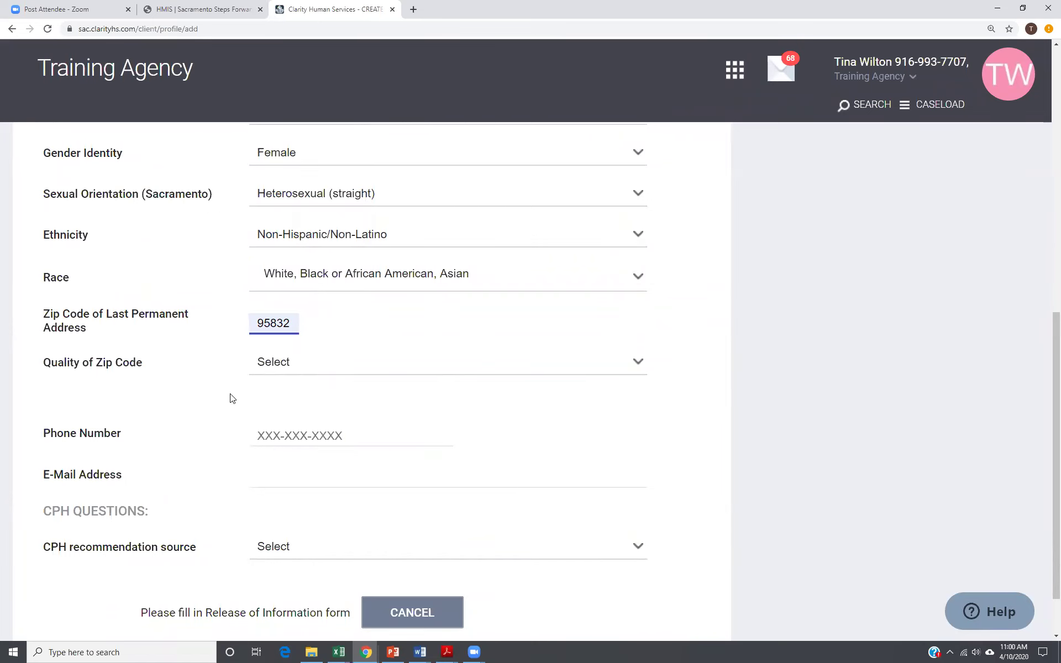
left_click(307, 368)
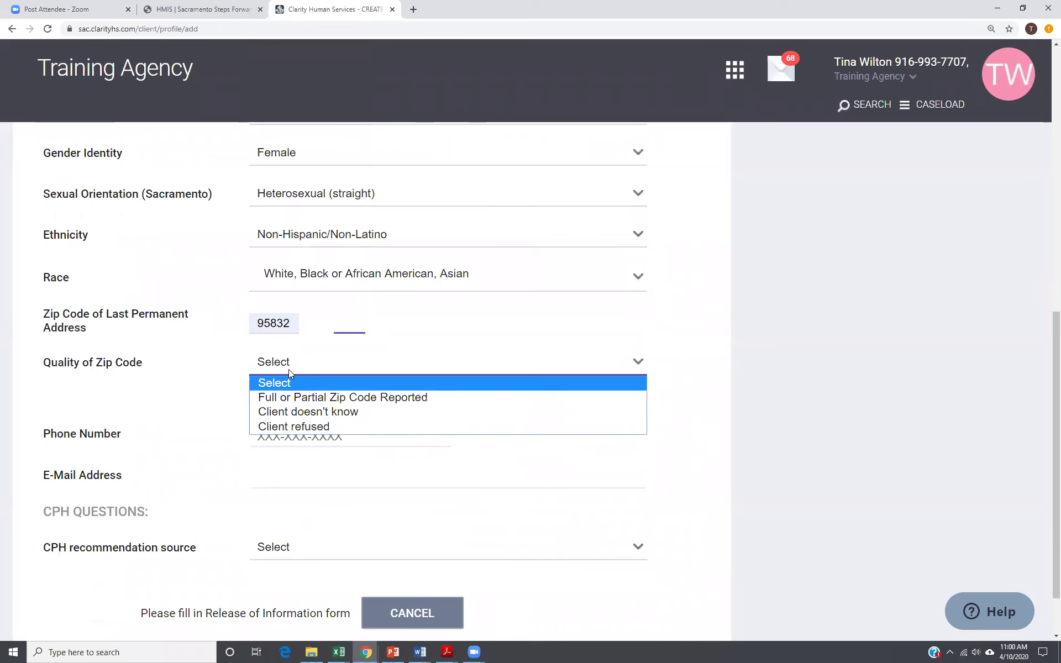
left_click(273, 400)
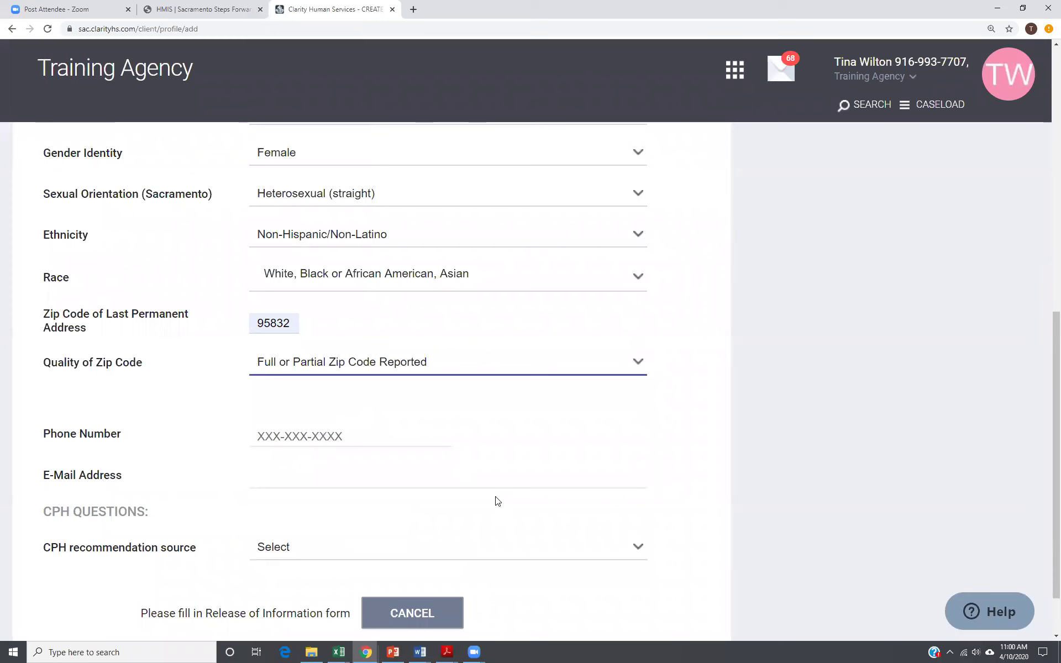
- Set the start date of the new client's release of information to 04/12/2020
scroll(497, 500, "down", 1)
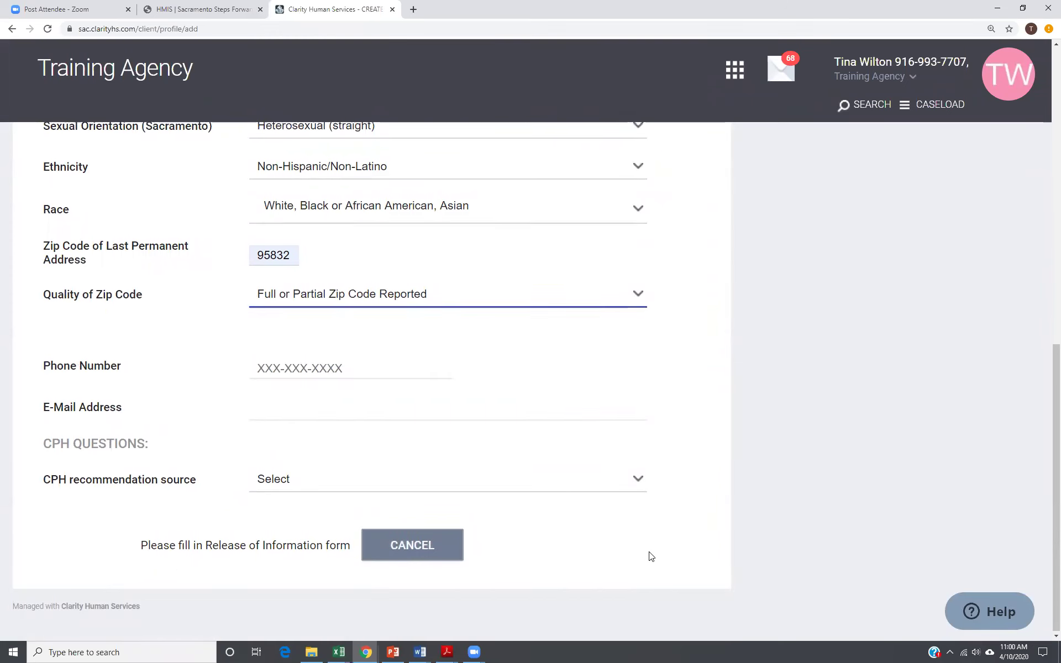
scroll(650, 556, "up", 15)
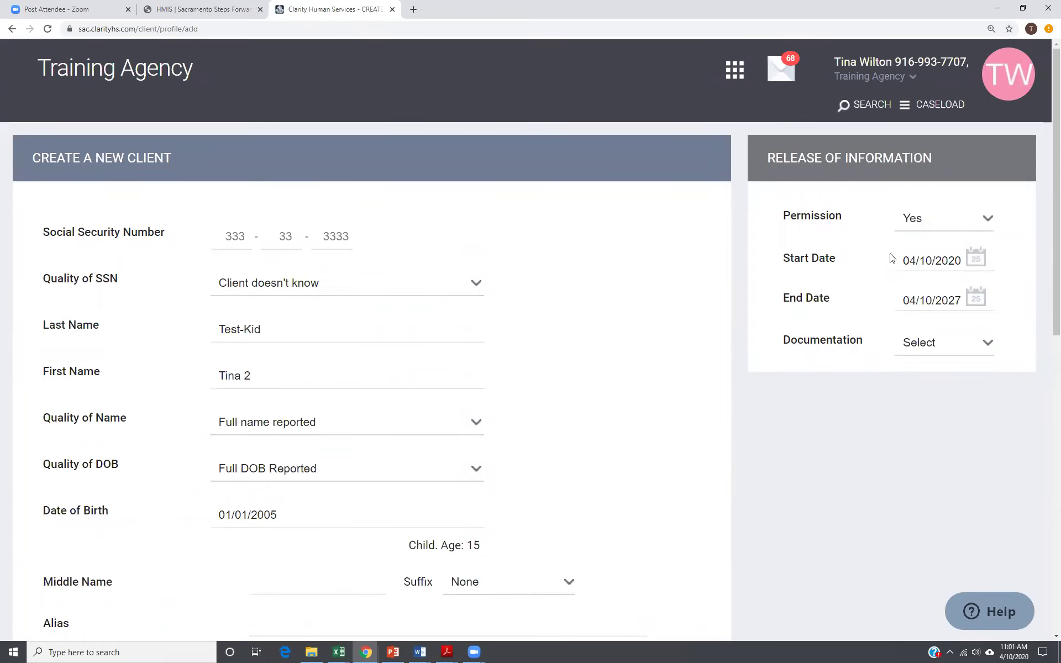
left_click(978, 260)
left_click(977, 258)
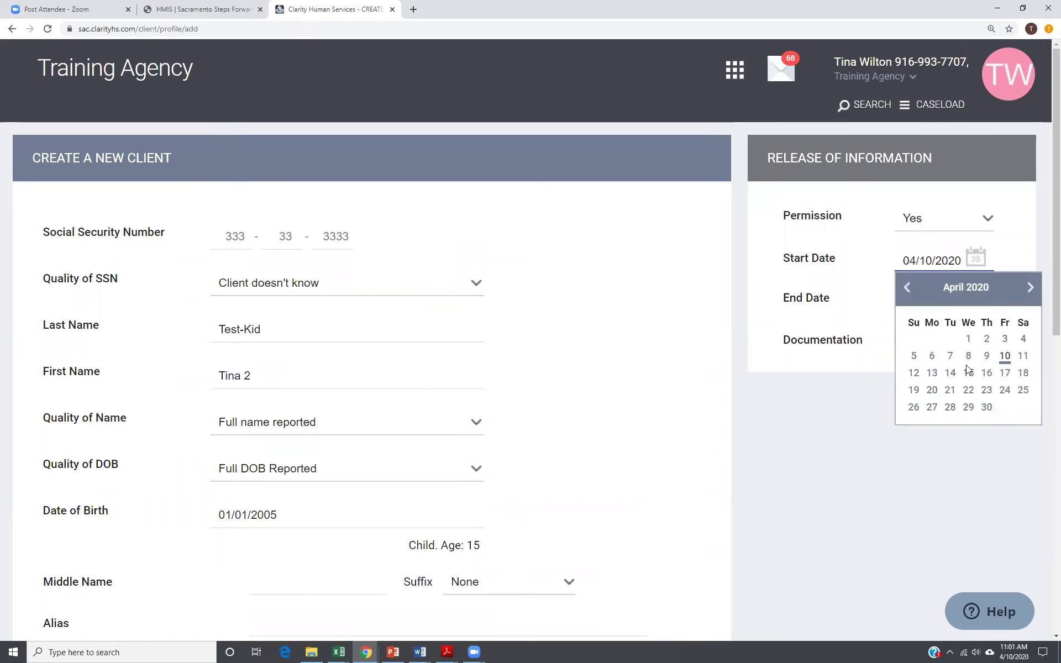
left_click(914, 373)
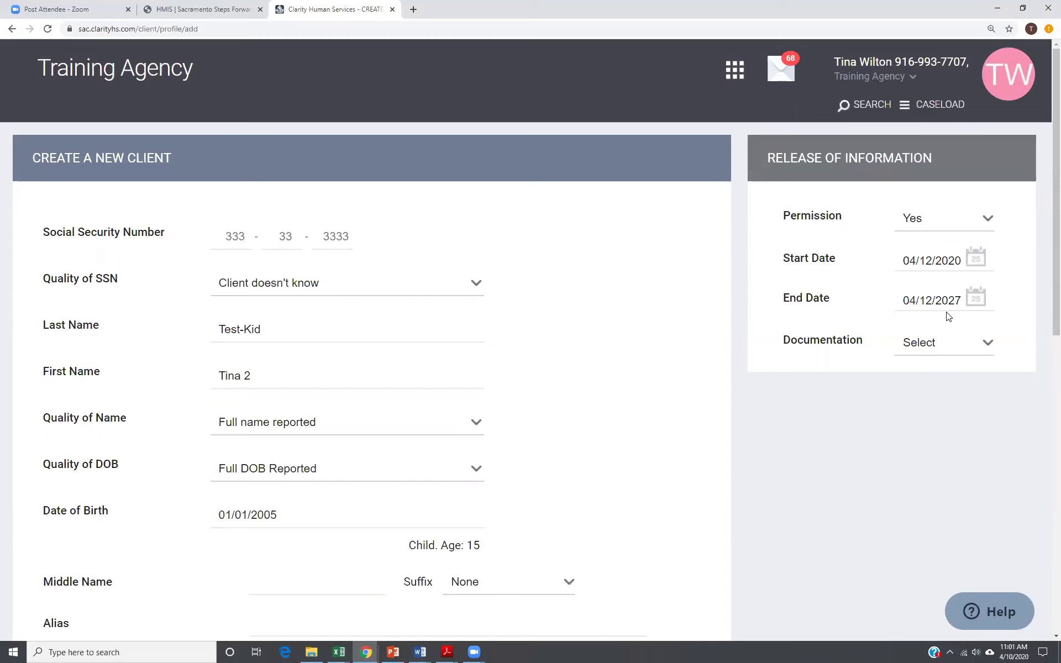
- Set the end date of the release of information to 01/01/2023
left_click(977, 299)
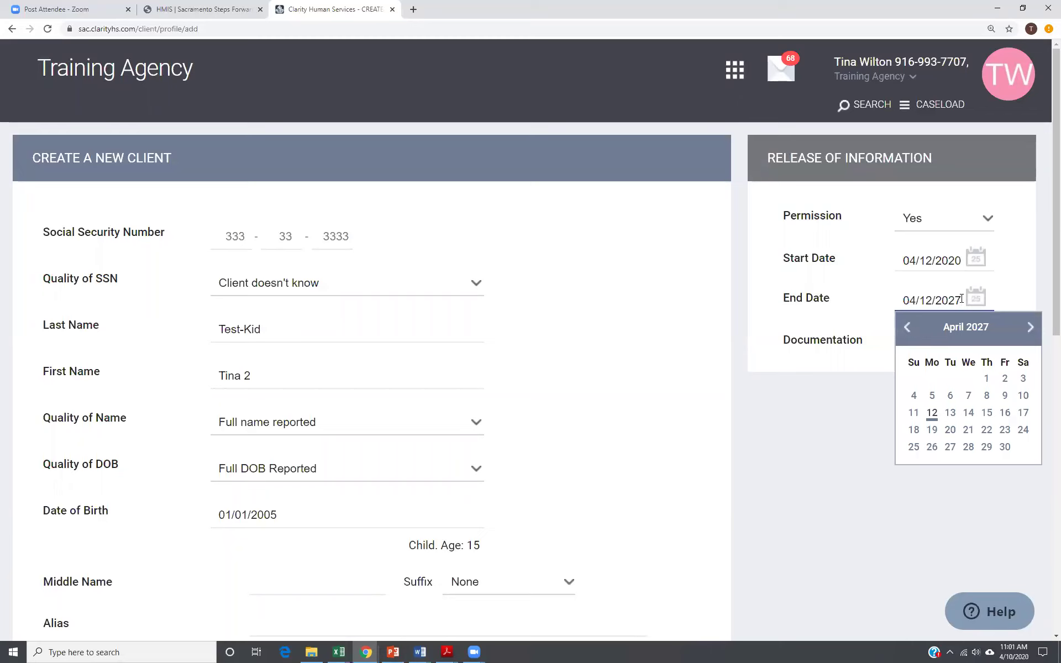
left_click_drag(949, 307, 872, 312)
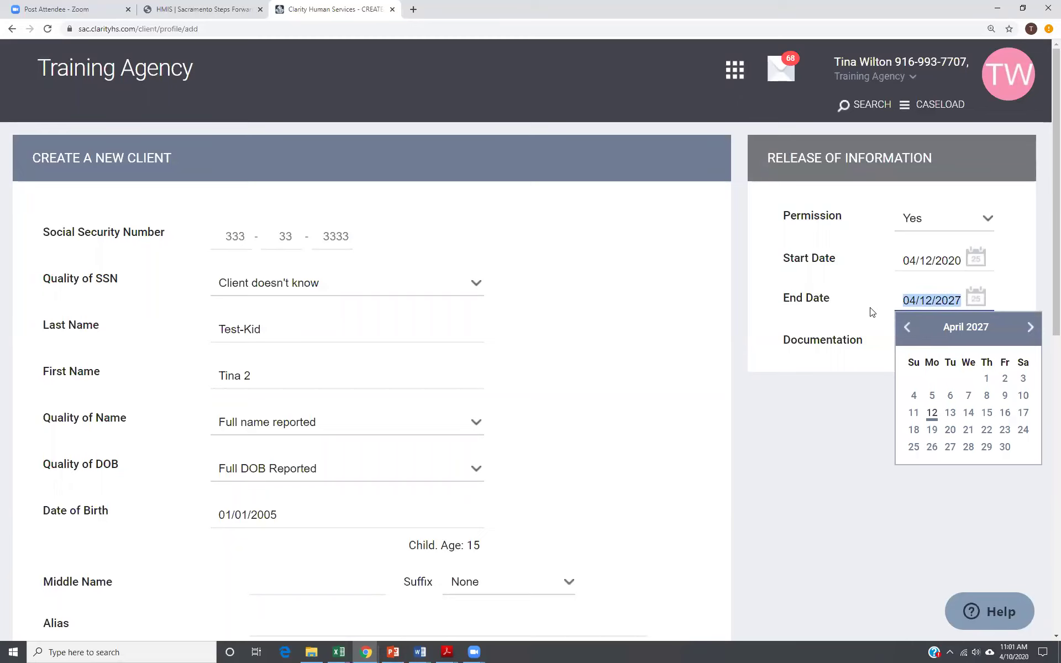
type("01/01")
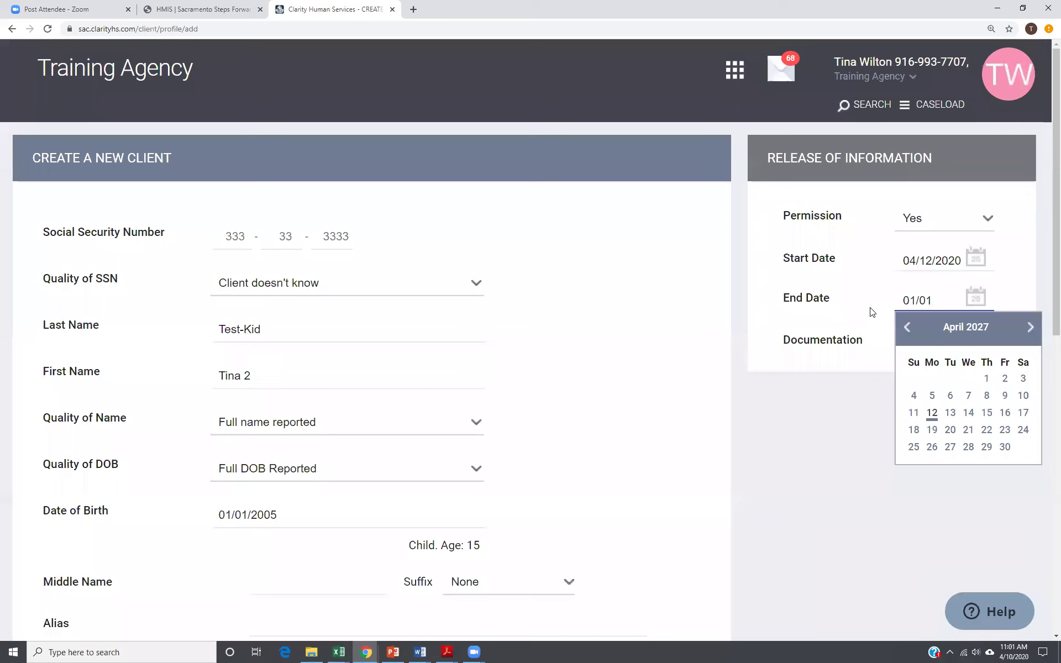
type("/2020")
key("BackSpace")
type("3")
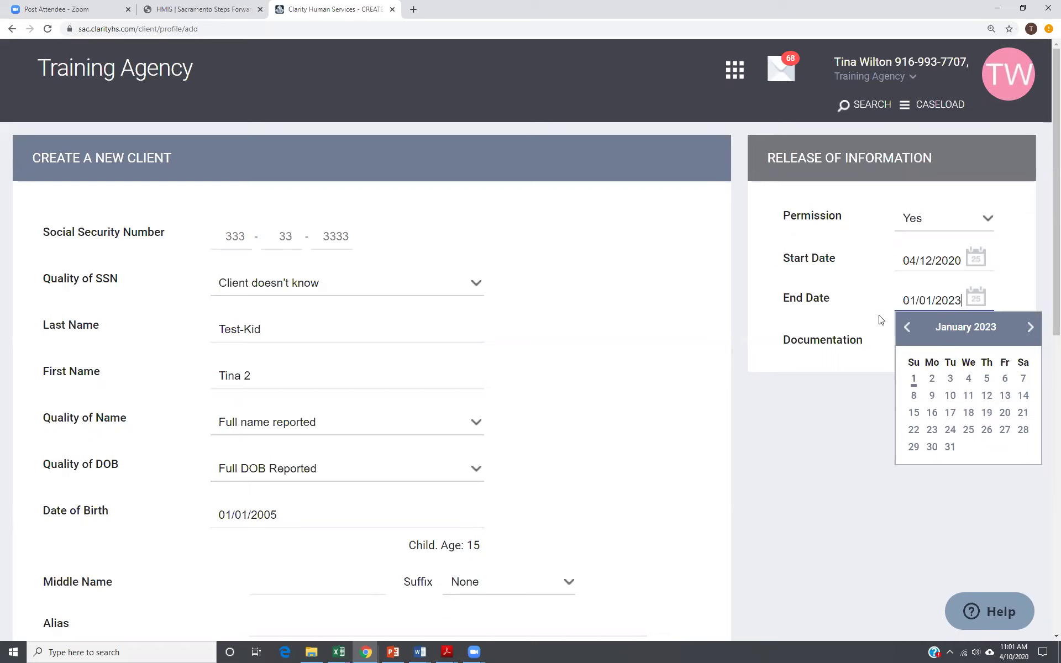
left_click(915, 383)
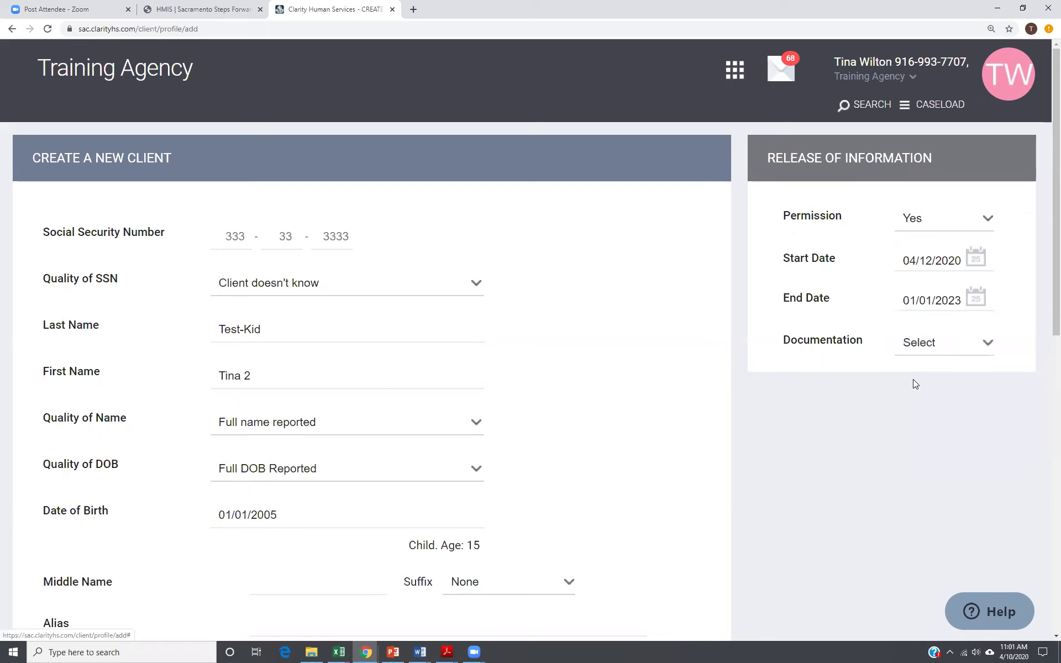
- Choose Household as the release of information documentation and add the new client record
left_click(967, 343)
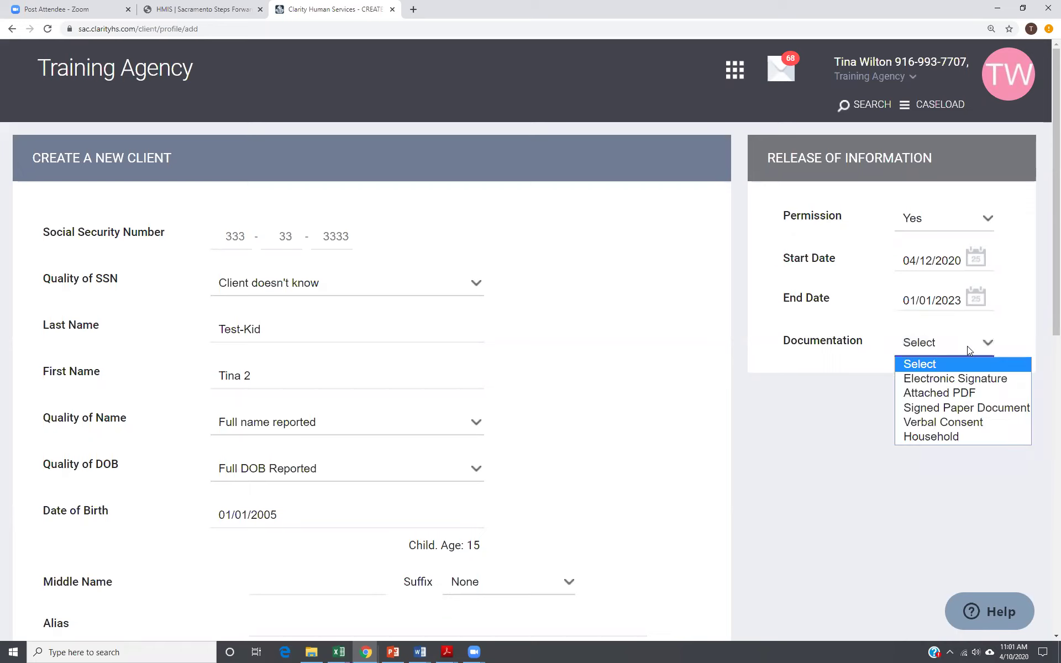
left_click(974, 440)
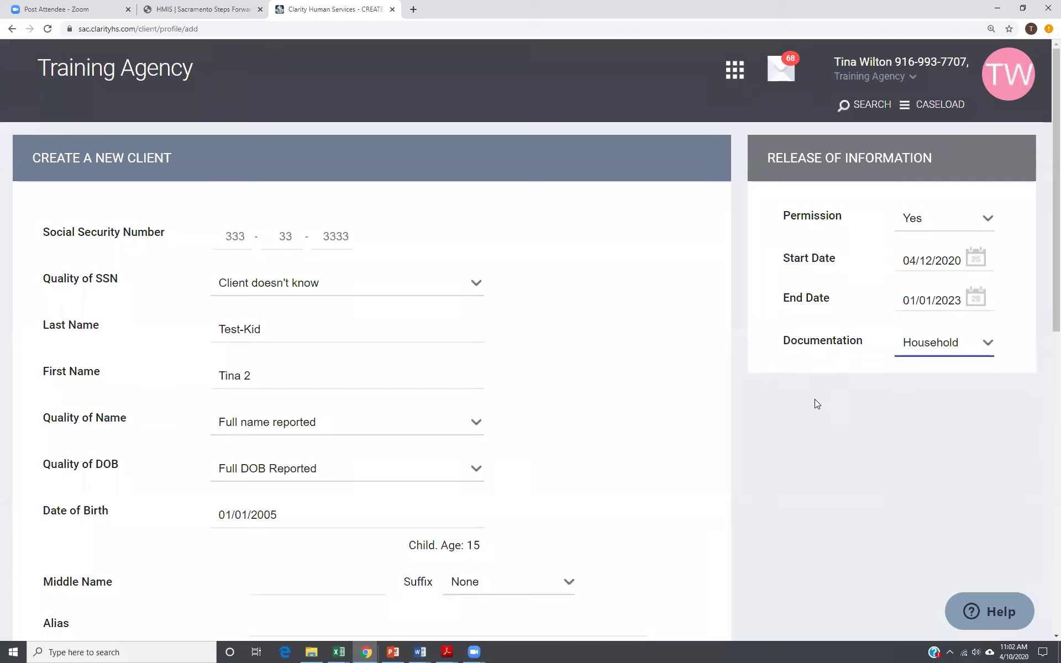
scroll(814, 404, "down", 10)
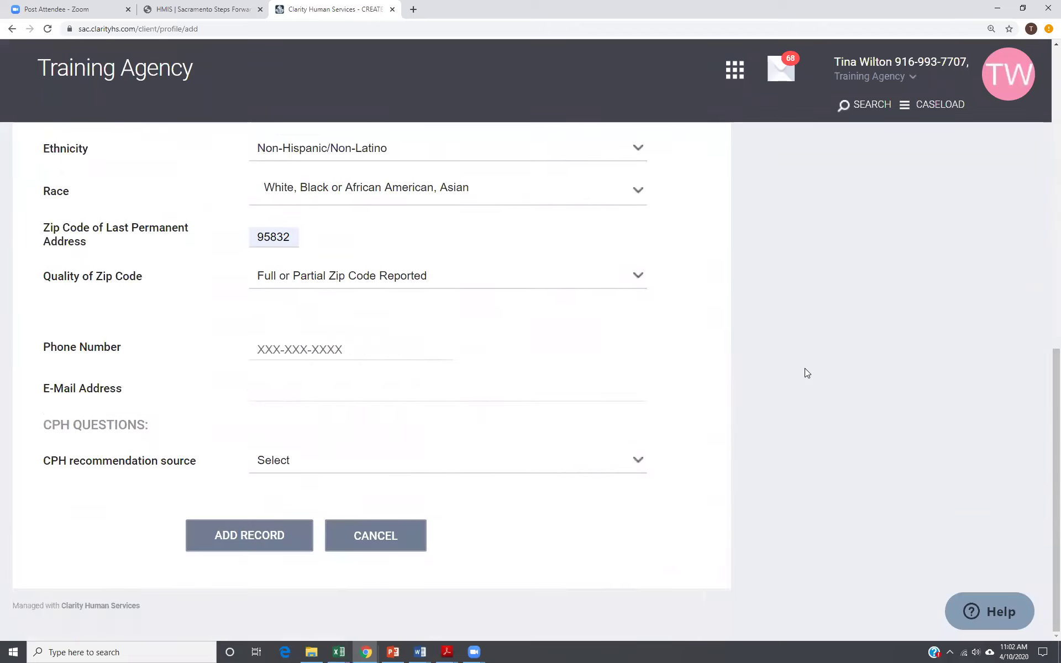
left_click(282, 535)
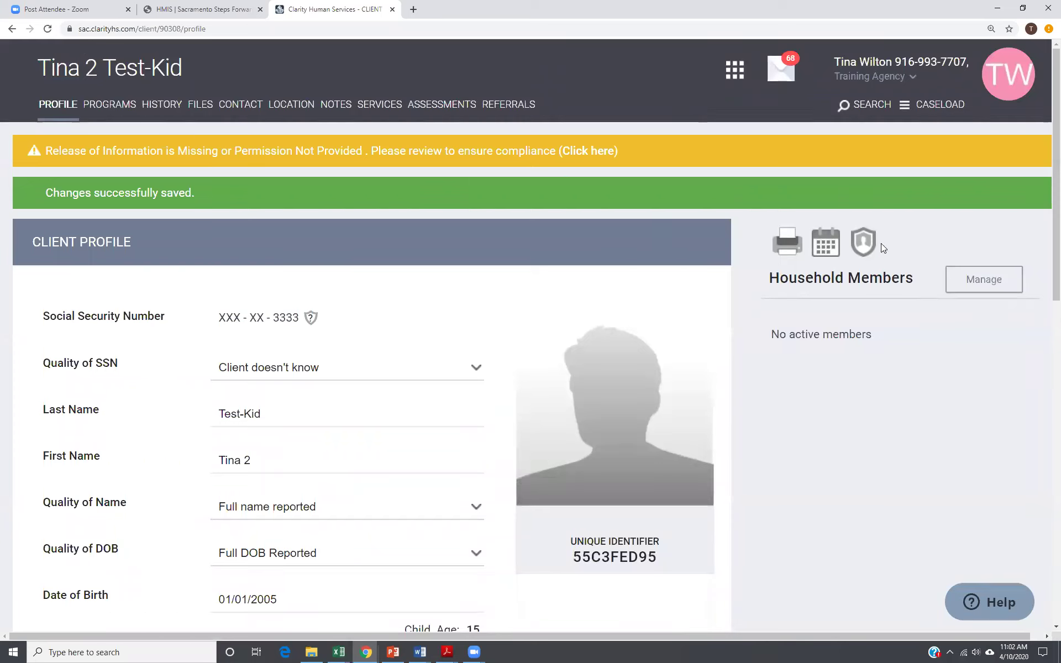
- Return to the client search, open the recently accessed adult test client's profile and open its household management
left_click(877, 110)
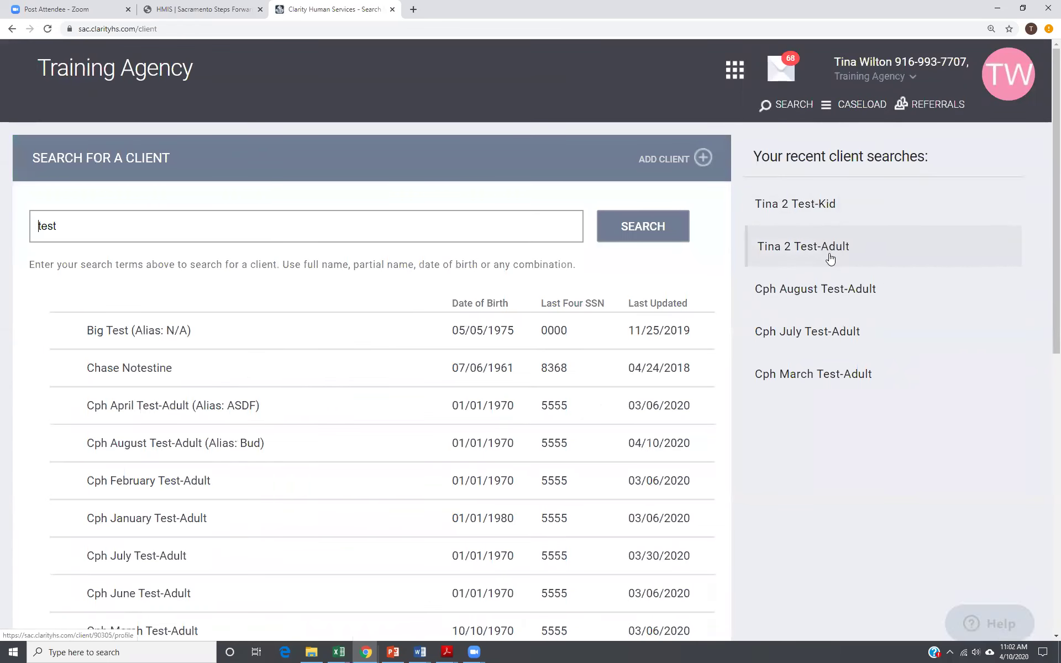
left_click(826, 251)
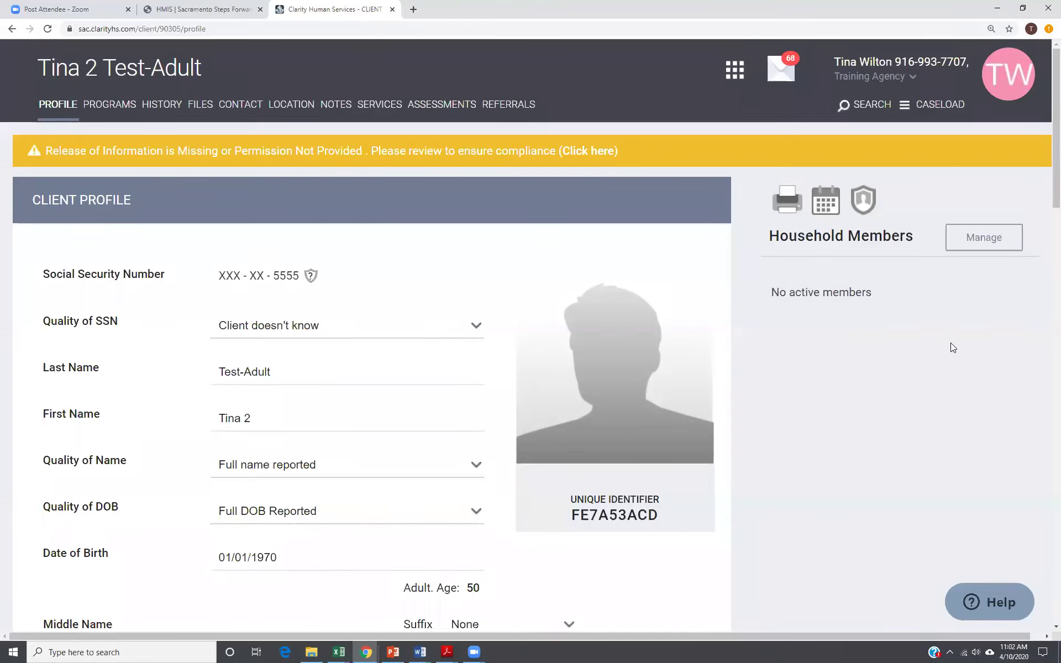
left_click(988, 246)
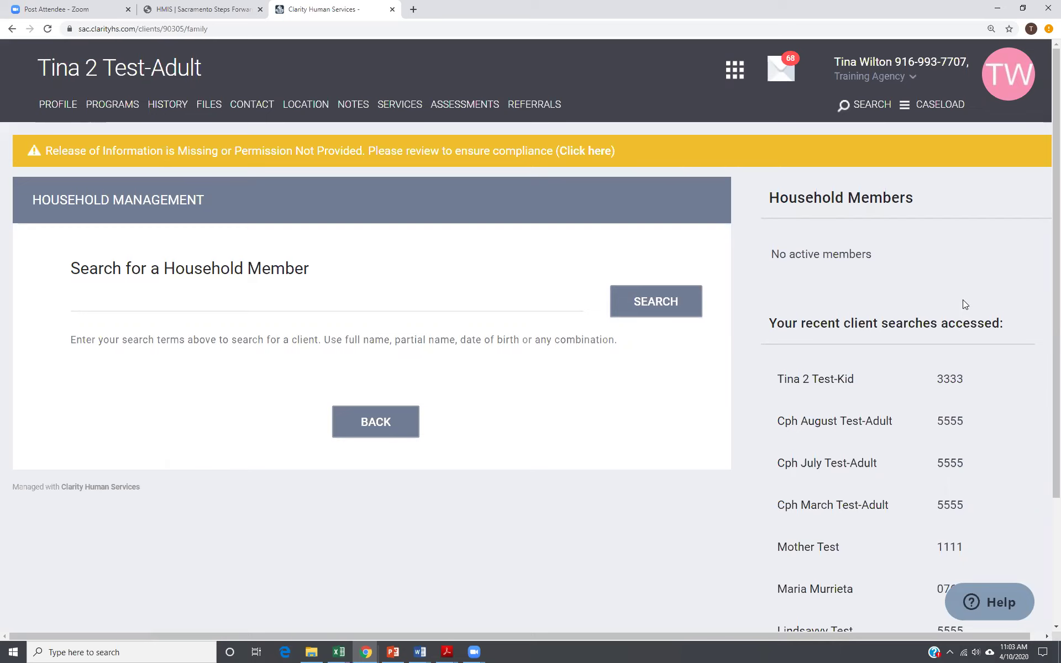
- Review the recently accessed clients and search by name for the child test client as a household member
scroll(969, 282, "down", 3)
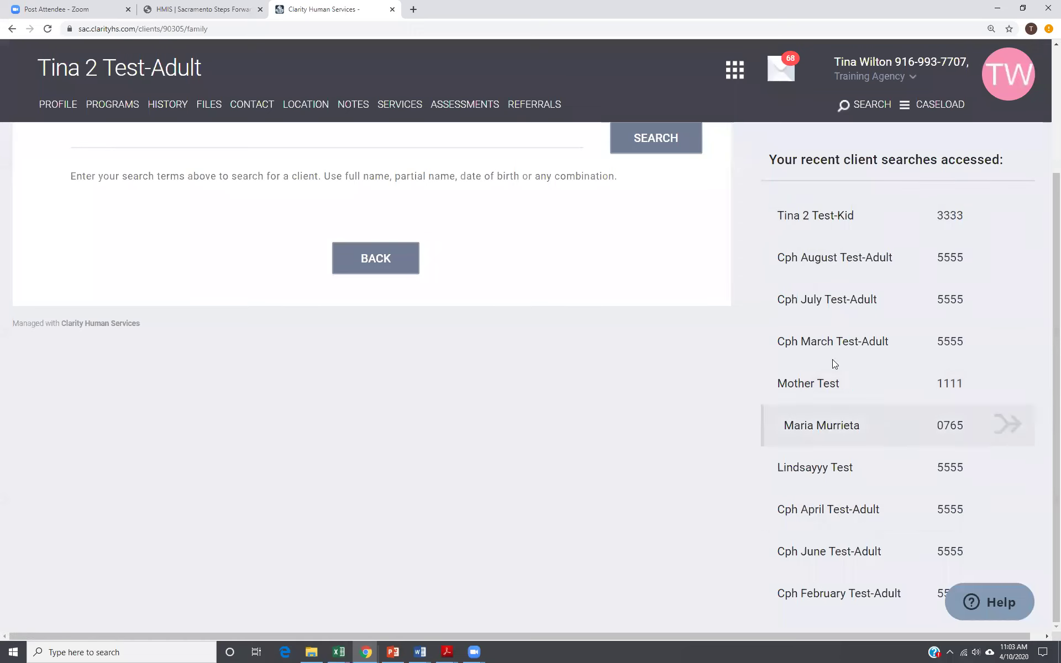
scroll(671, 377, "up", 3)
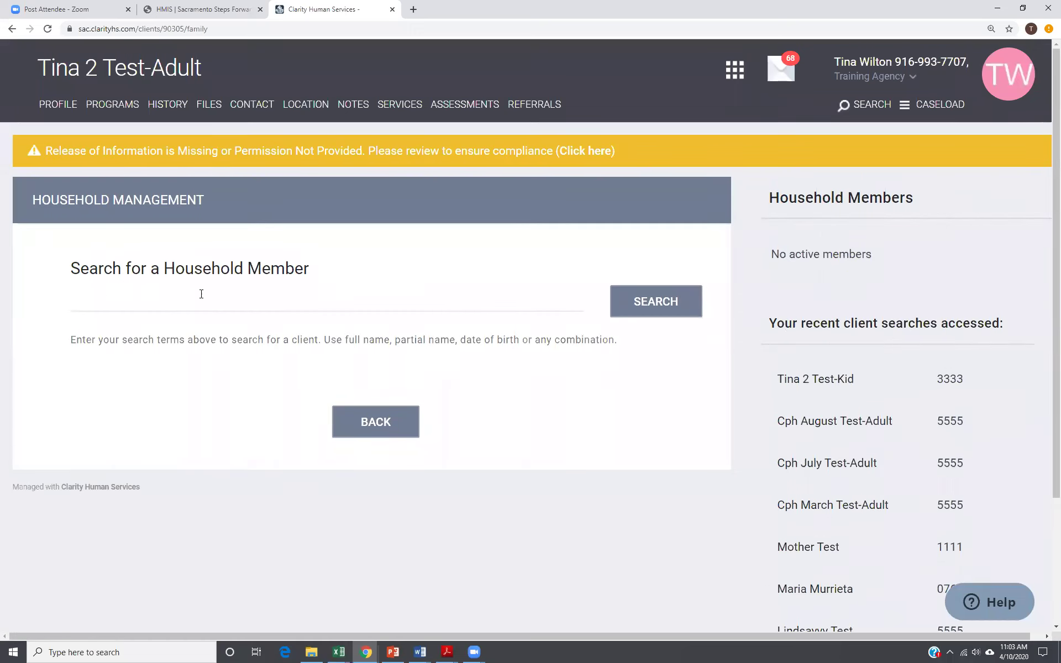
left_click(175, 297)
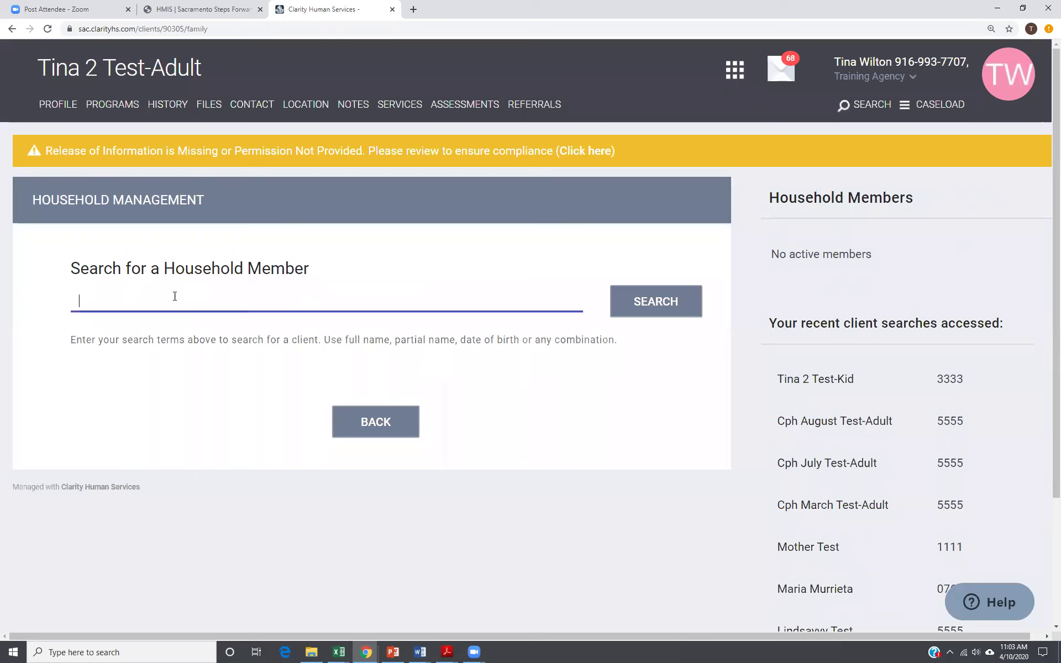
type("tina test")
key("Return")
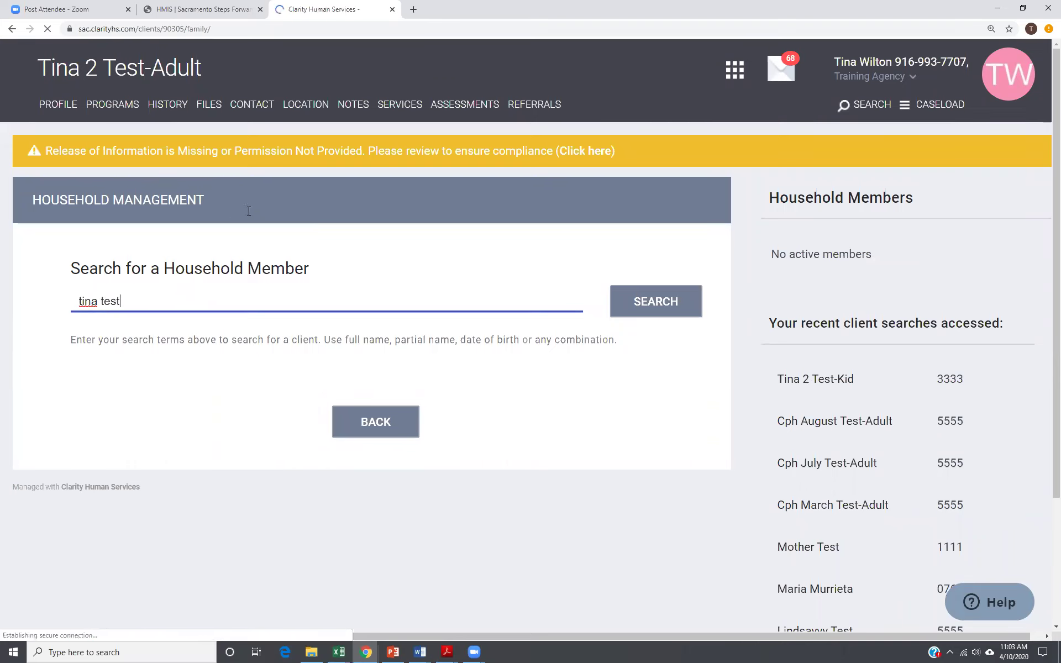
mouse_move(215, 428)
mouse_move(209, 495)
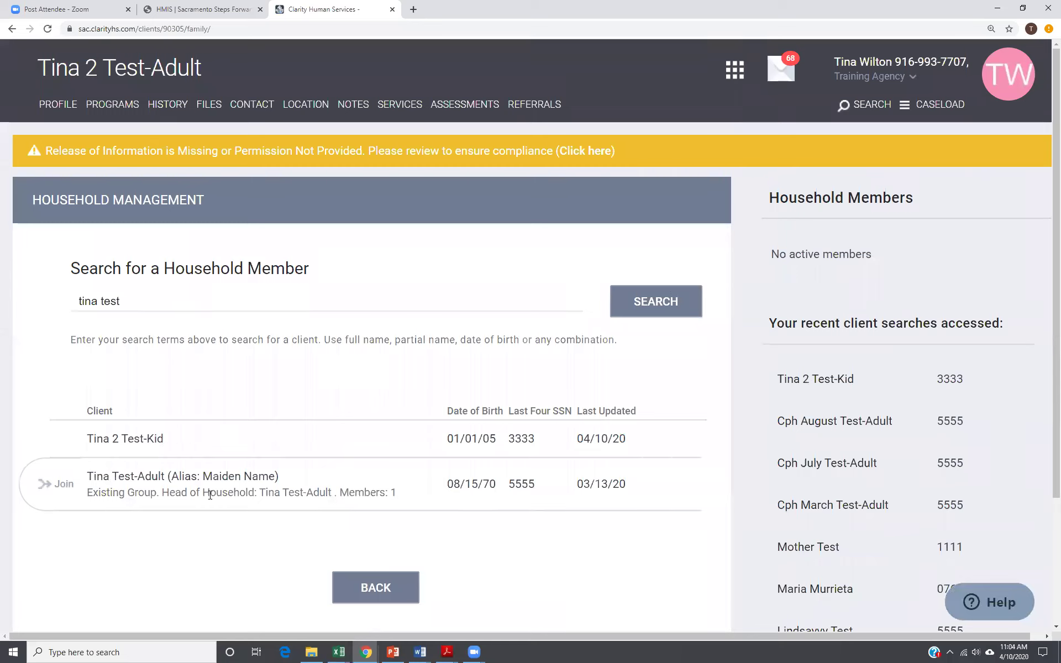
mouse_move(118, 442)
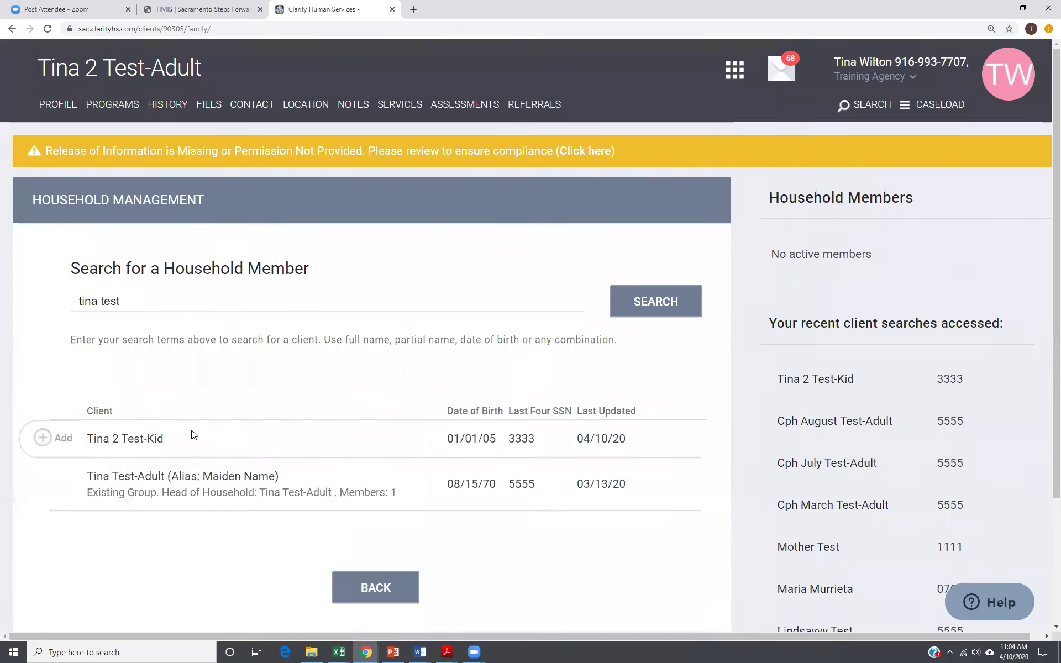
- Add the child test client from the search results to the household with member type Child and save
mouse_move(50, 486)
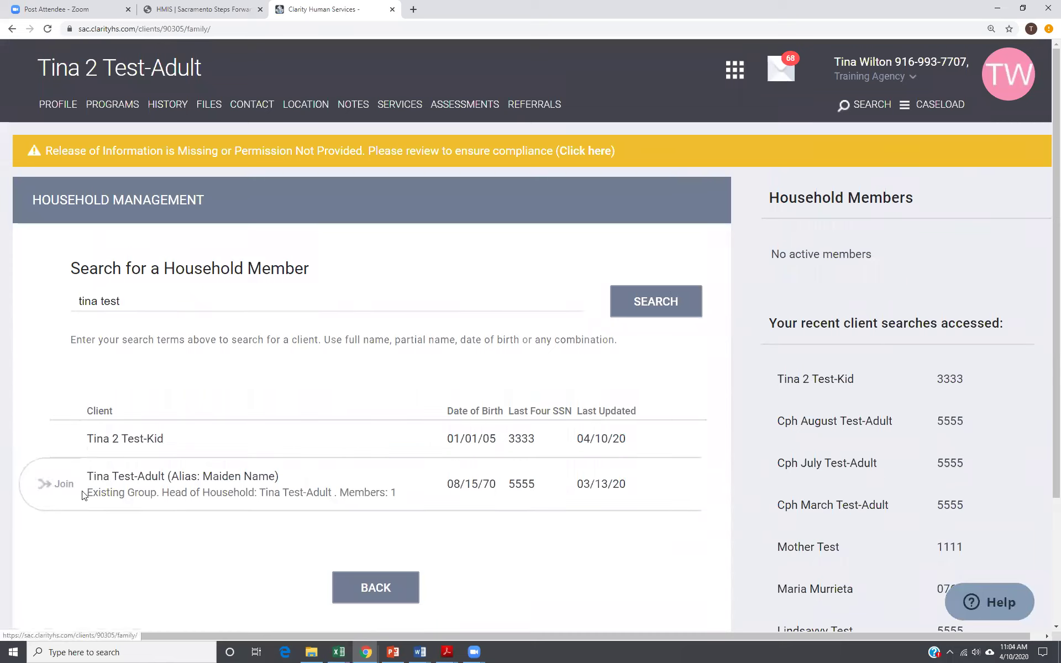
mouse_move(970, 399)
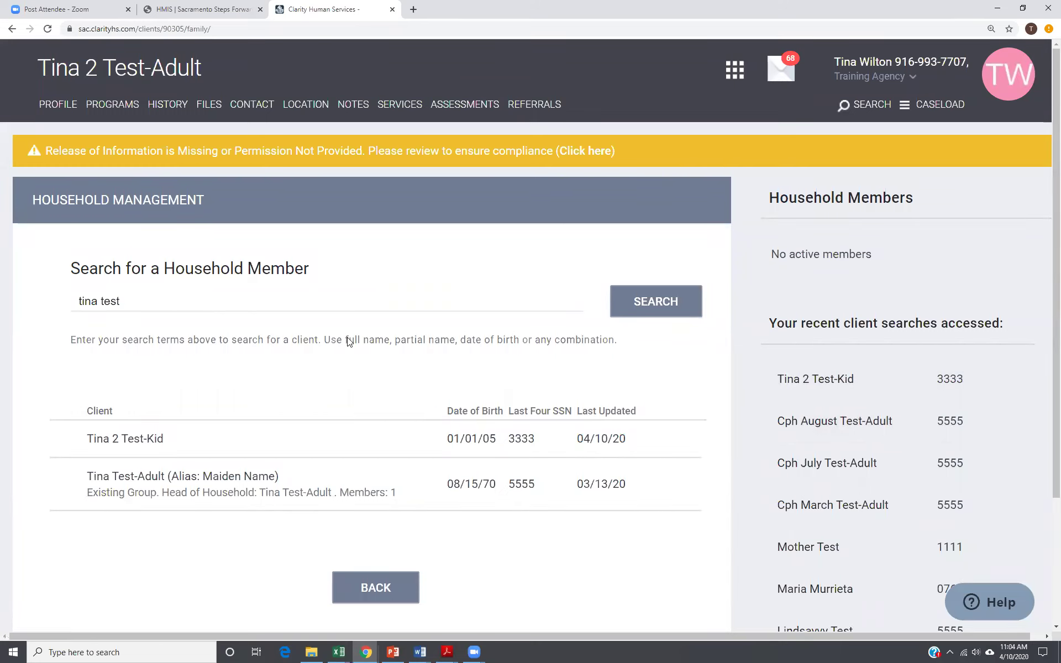
left_click(43, 438)
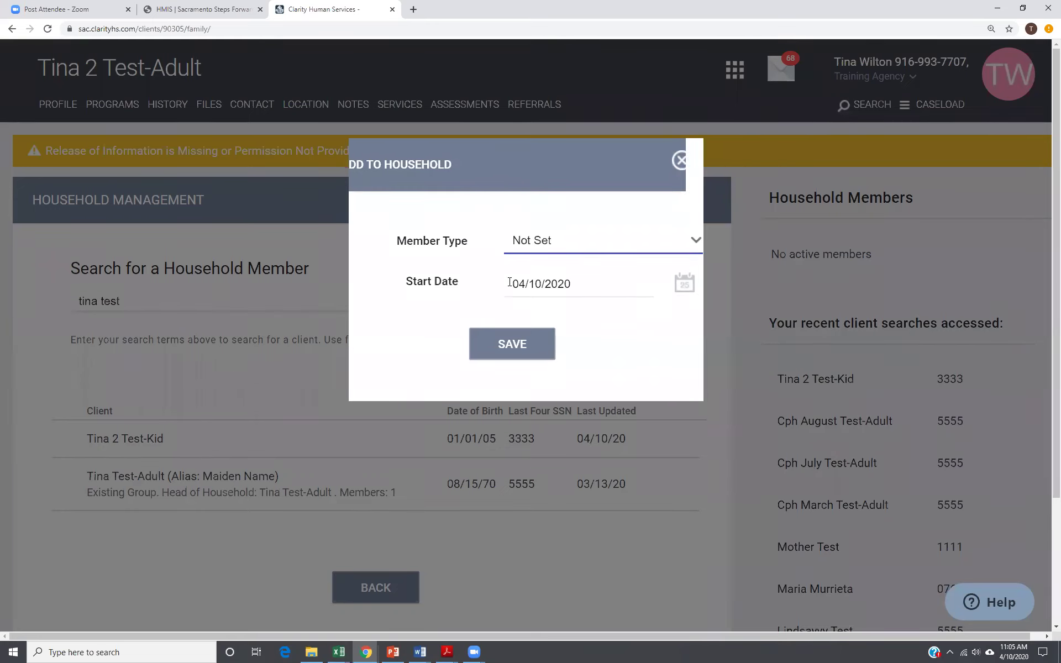
left_click(589, 249)
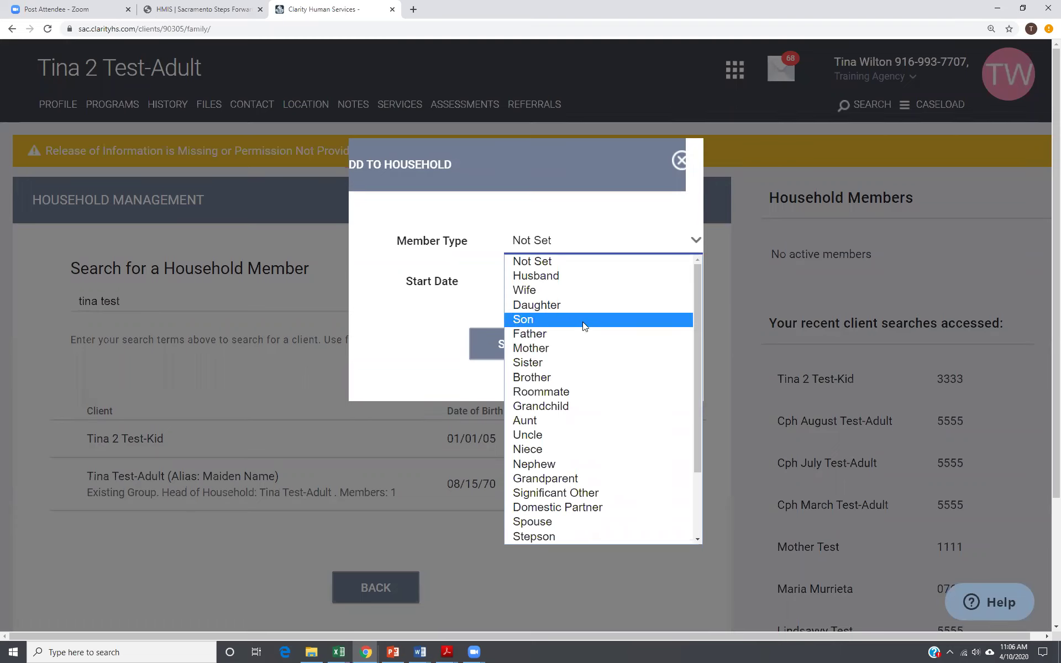
scroll(581, 323, "down", 2)
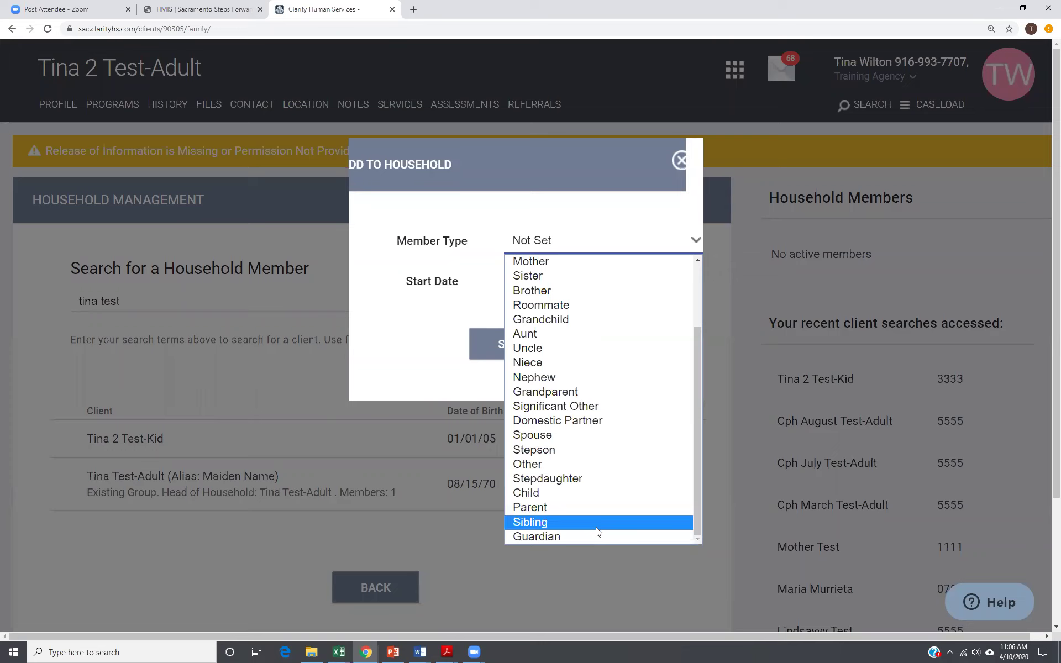
left_click(546, 493)
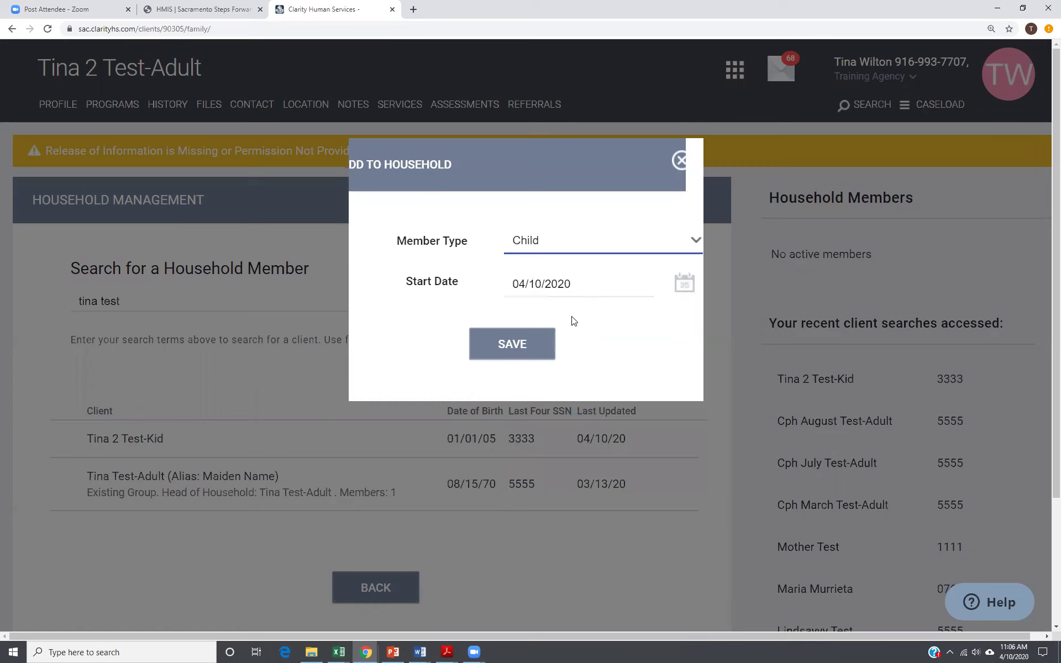
left_click(512, 349)
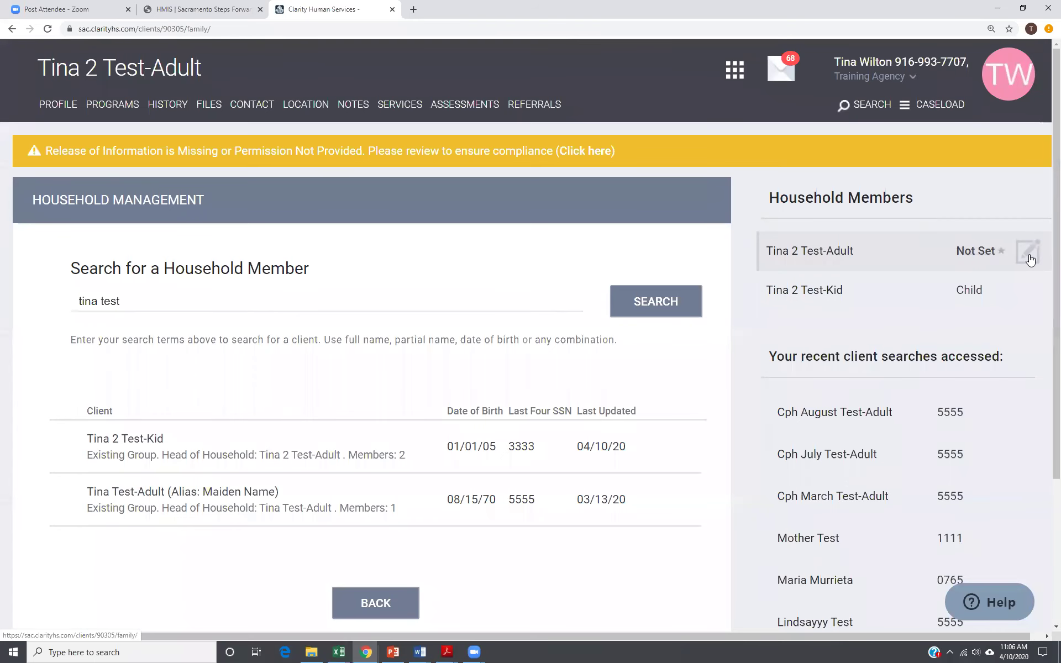
- Edit the adult test client's household entry, set the member type to Parent and save it
left_click(1029, 254)
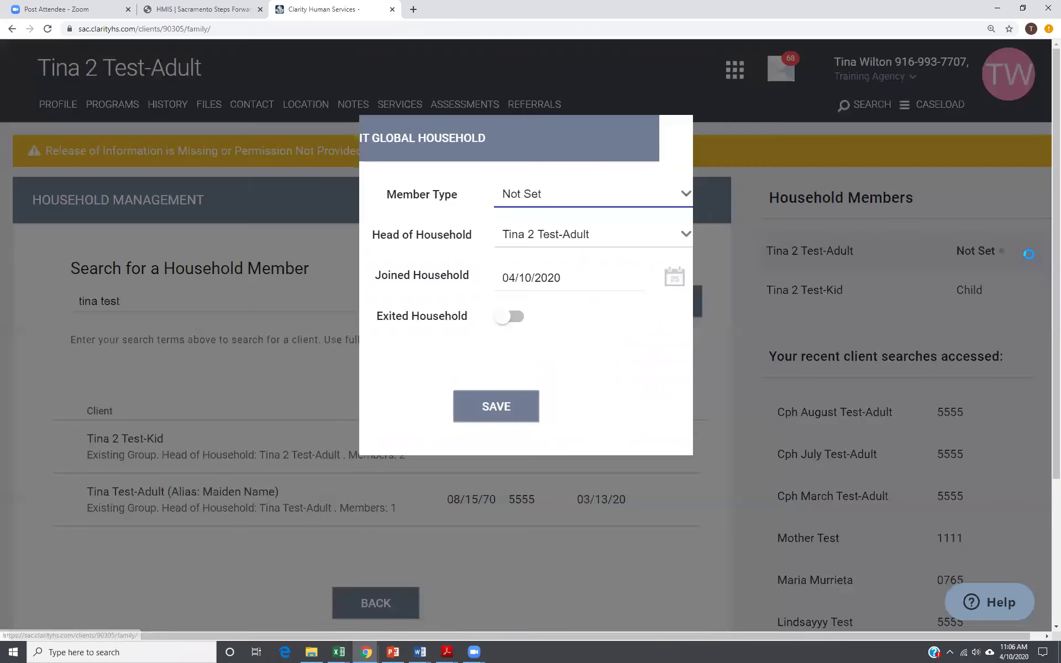
left_click(553, 200)
scroll(579, 346, "down", 2)
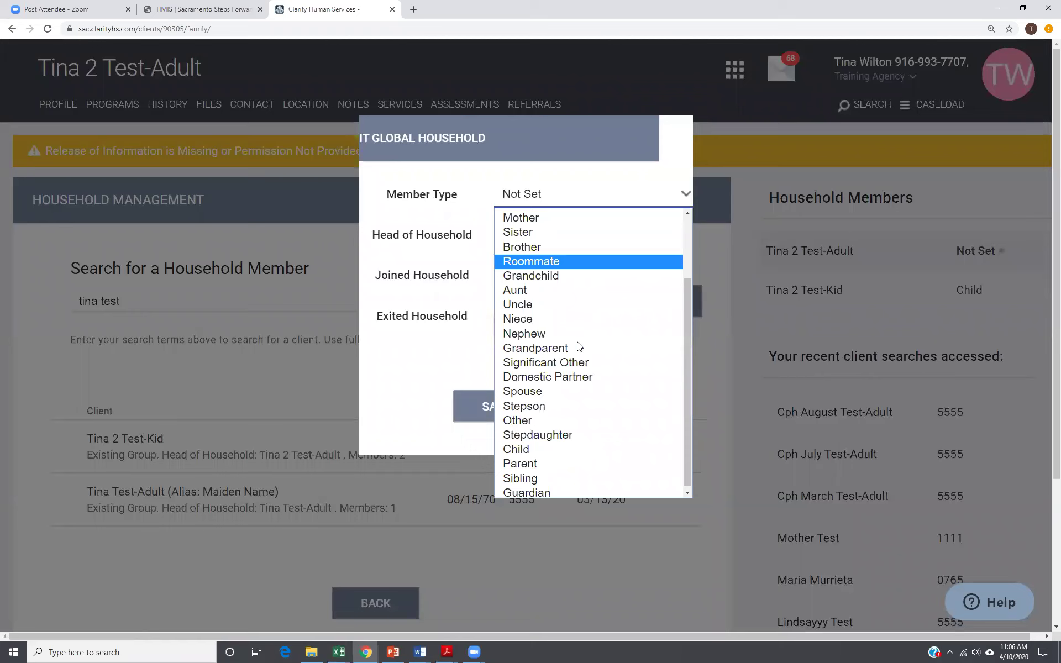
left_click(511, 463)
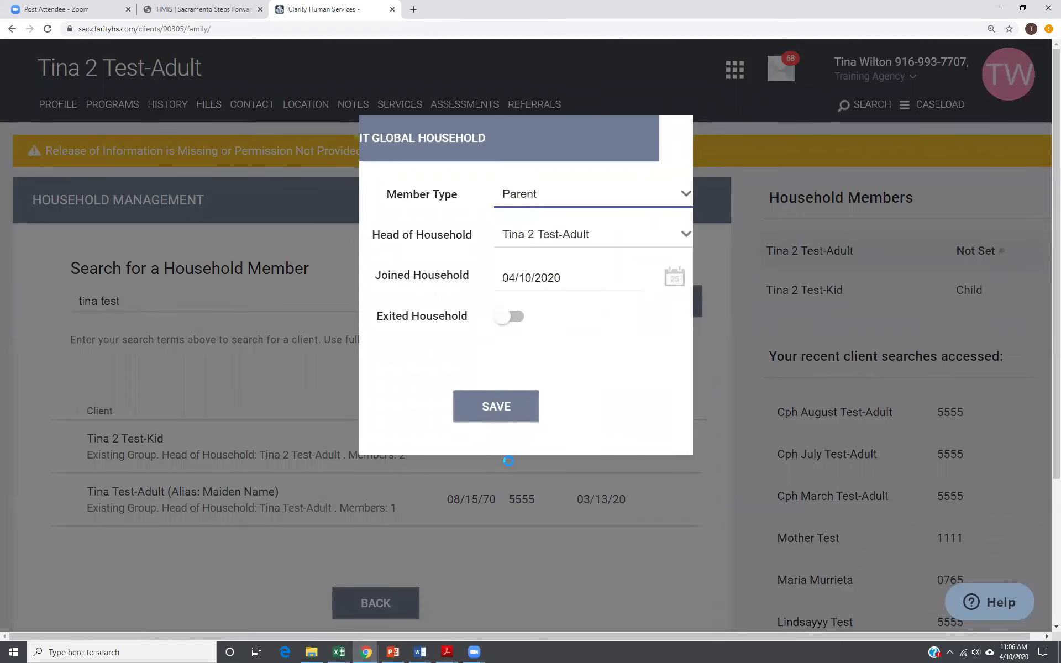
left_click(498, 409)
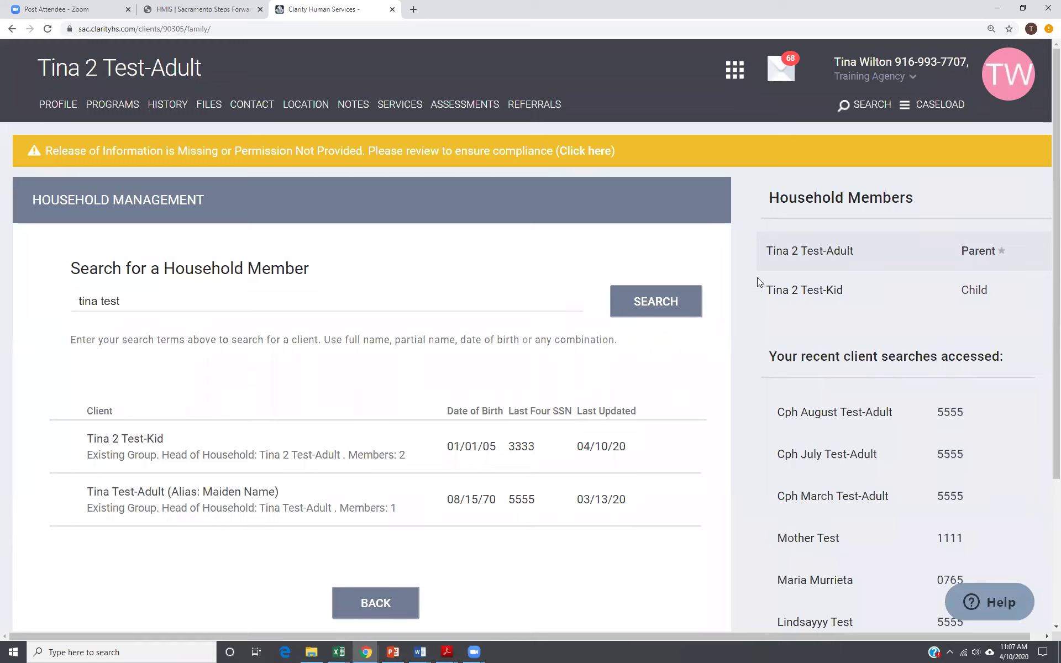
- Search for household members with the term "test" and look through the results for a client to add
mouse_move(911, 305)
left_click_drag(103, 301, 5, 298)
key("BackSpace")
left_click(682, 308)
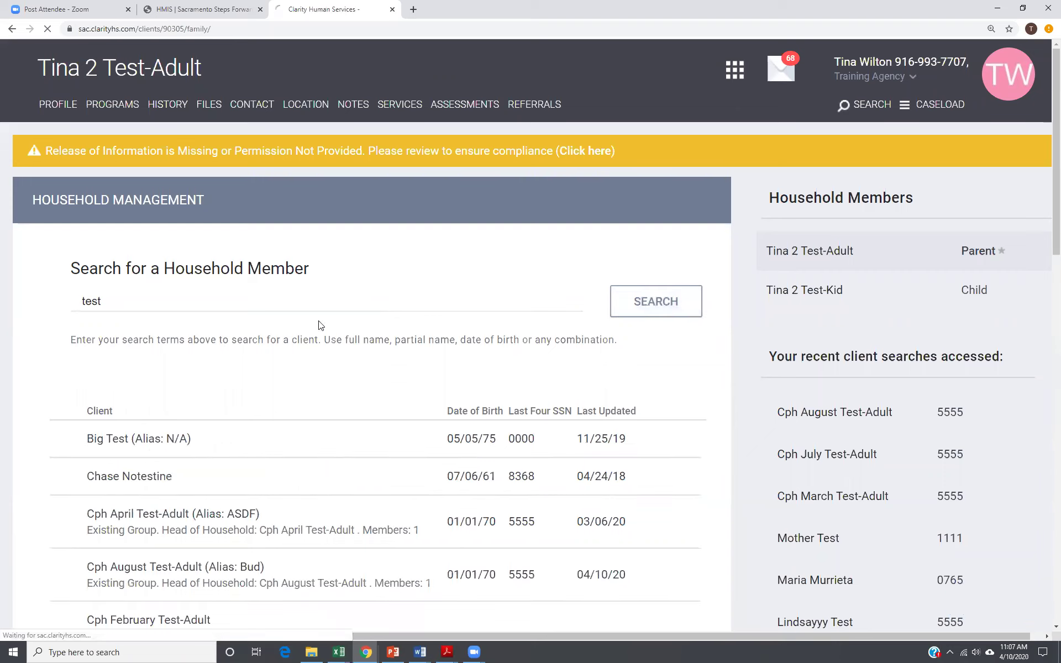
scroll(219, 384, "down", 3)
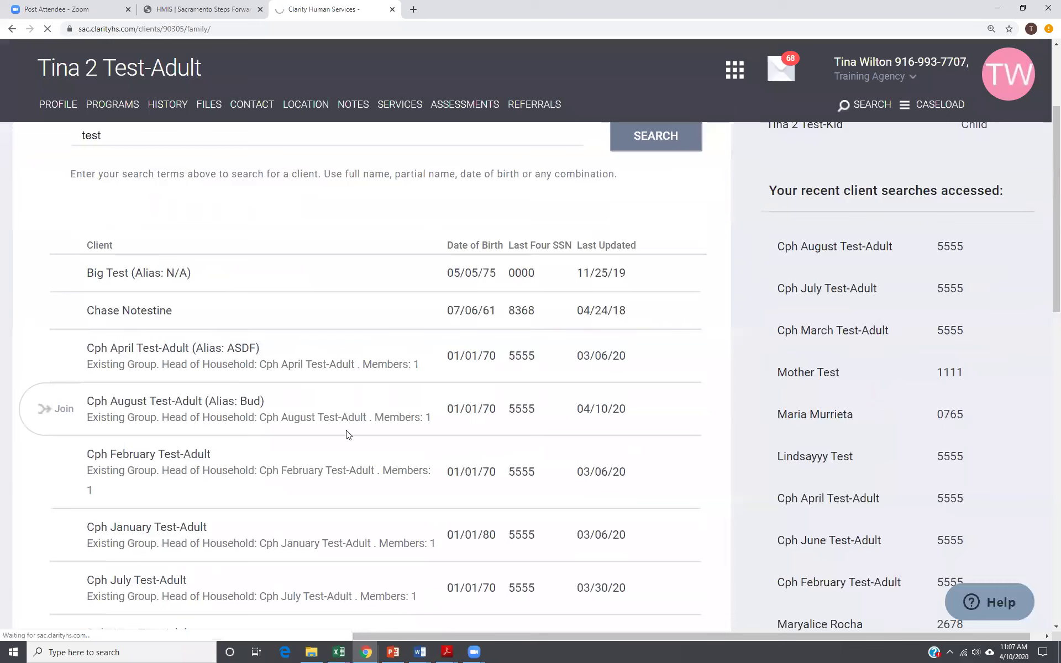
scroll(251, 382, "down", 4)
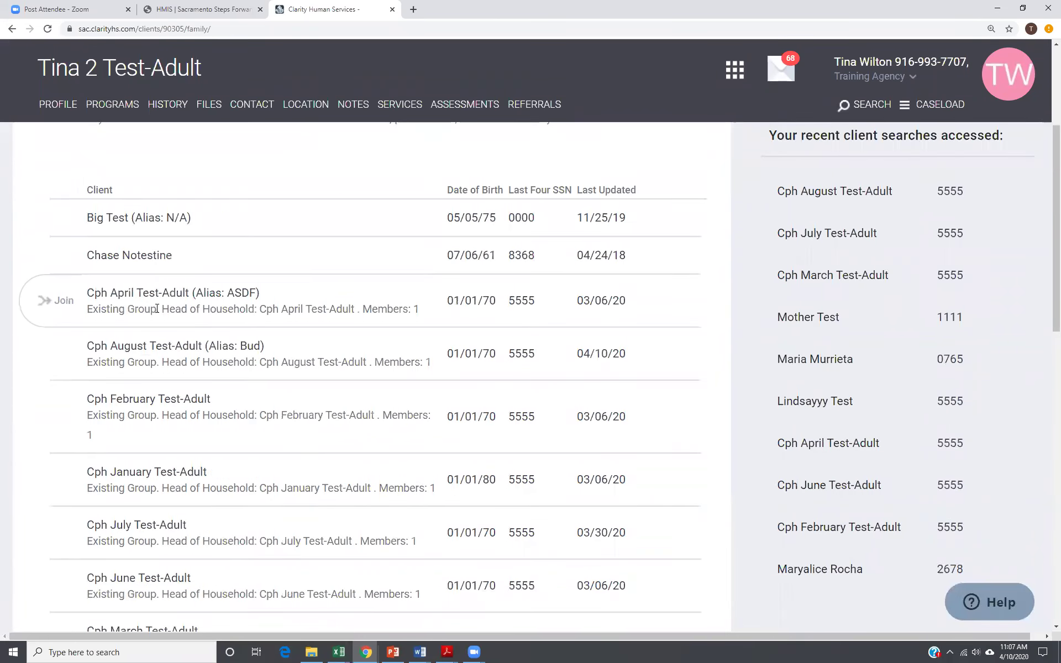
scroll(157, 309, "down", 4)
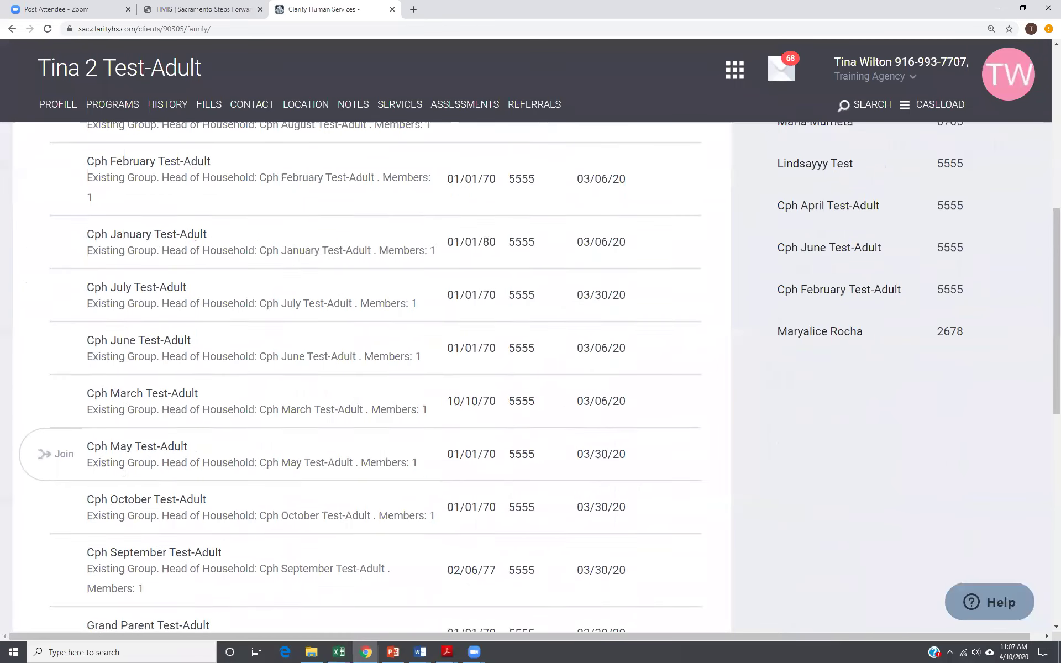
scroll(124, 473, "down", 2)
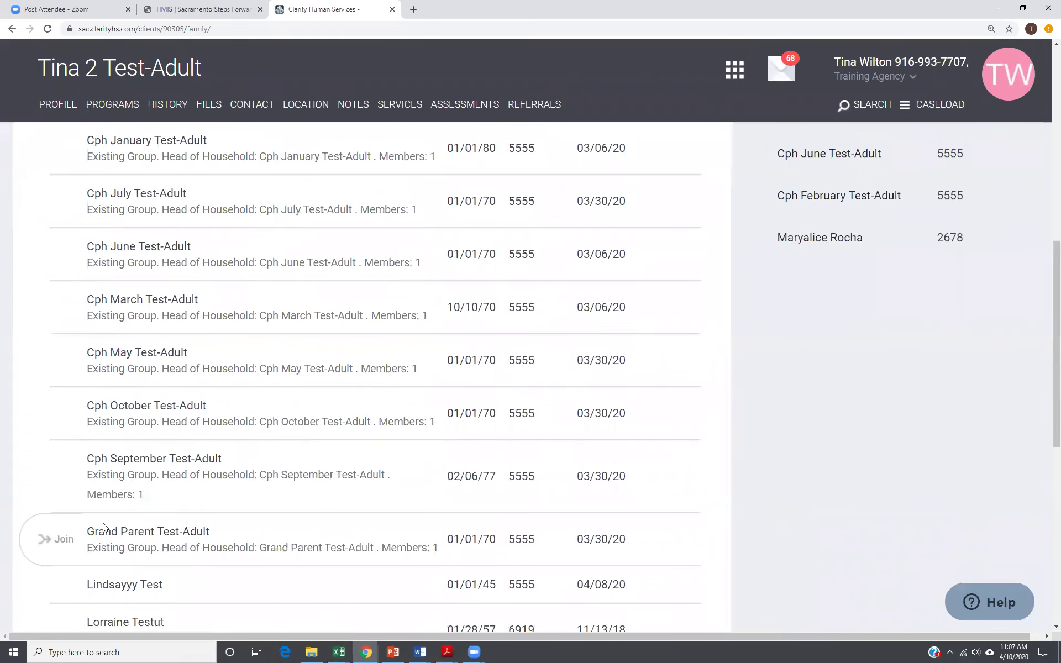
scroll(103, 523, "down", 3)
scroll(97, 380, "up", 5)
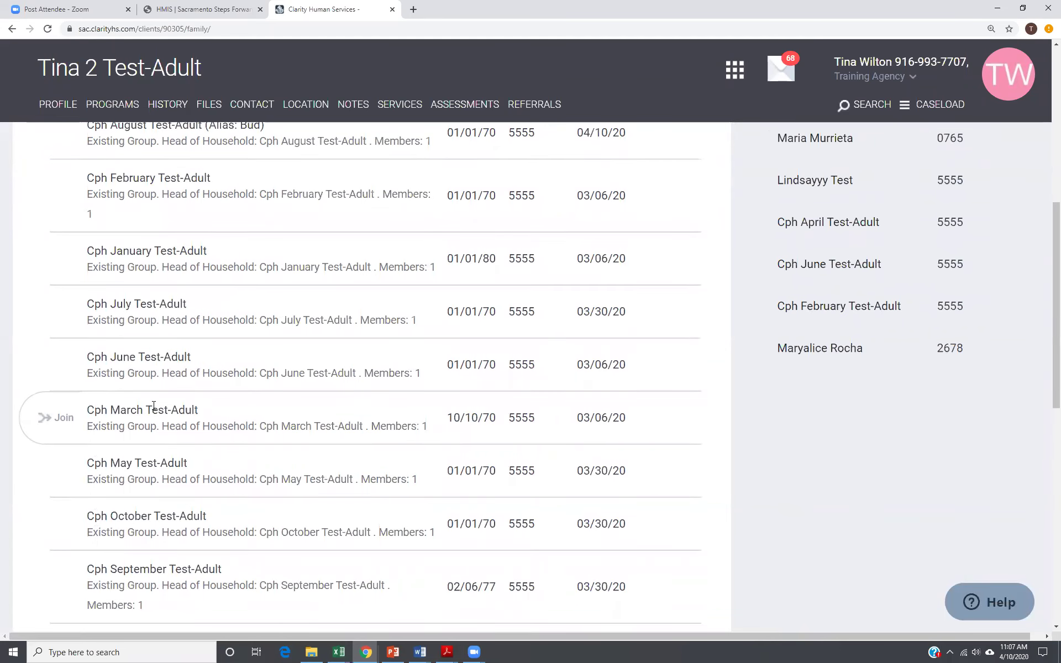
scroll(154, 409, "down", 7)
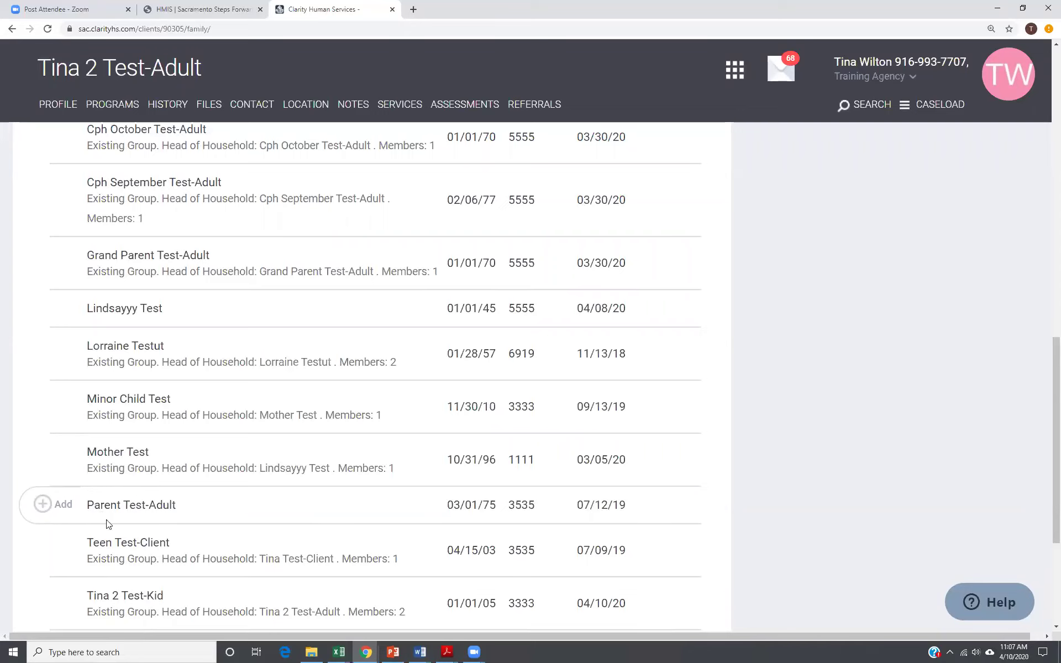
- Add the parent test client from the results to the household with member type Roommate and save
left_click(42, 505)
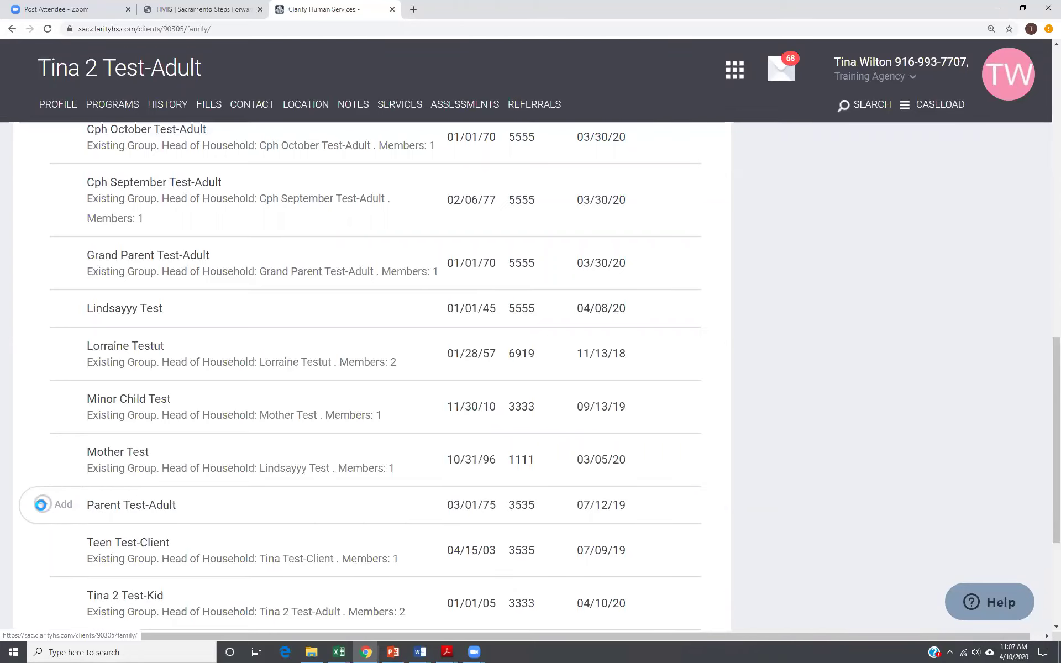
left_click(607, 242)
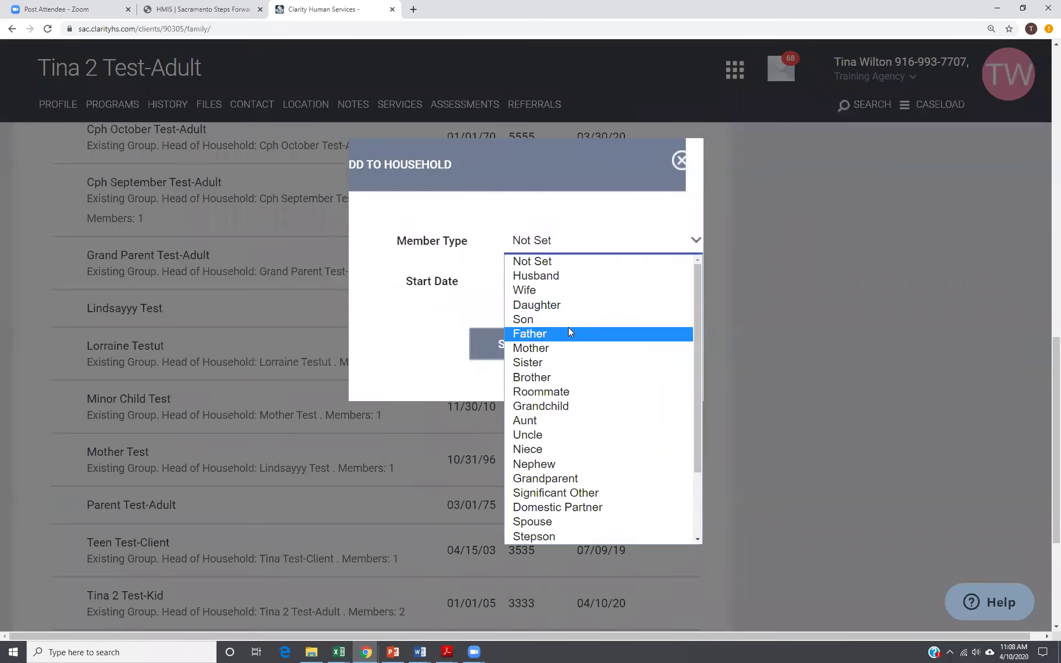
left_click(581, 391)
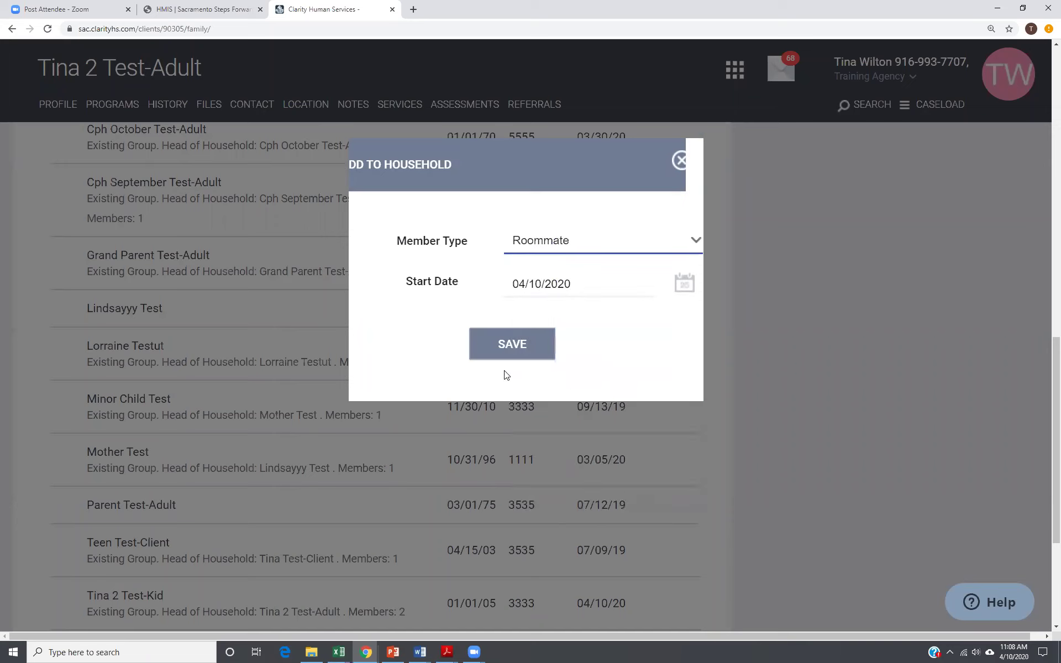
left_click(512, 345)
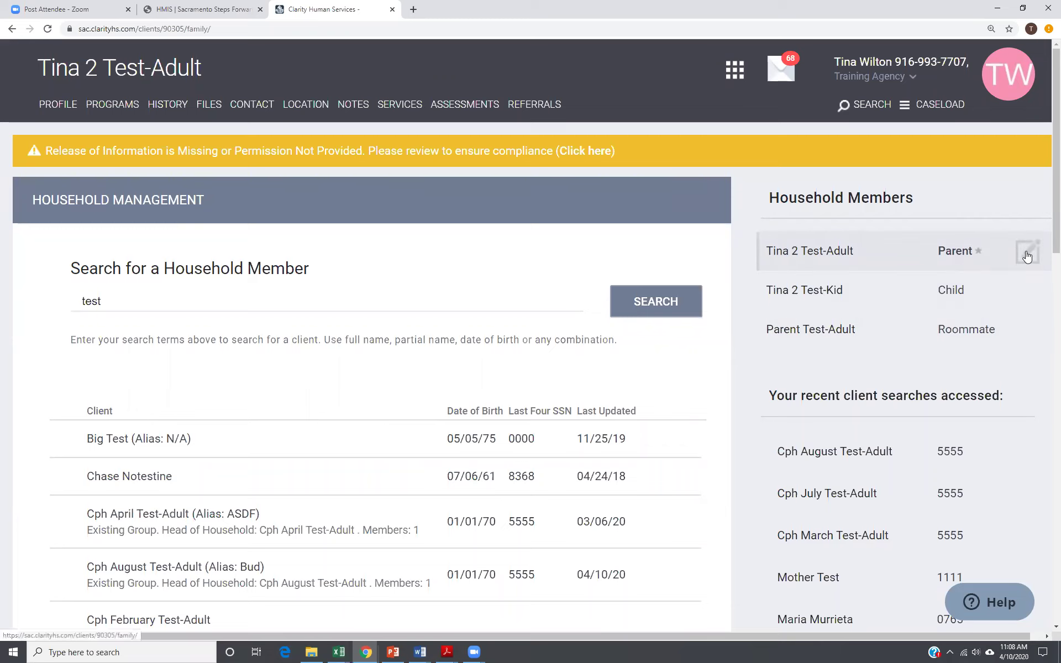
- Edit the adult test client's household entry, make the roommate the head of household and save
left_click(1027, 254)
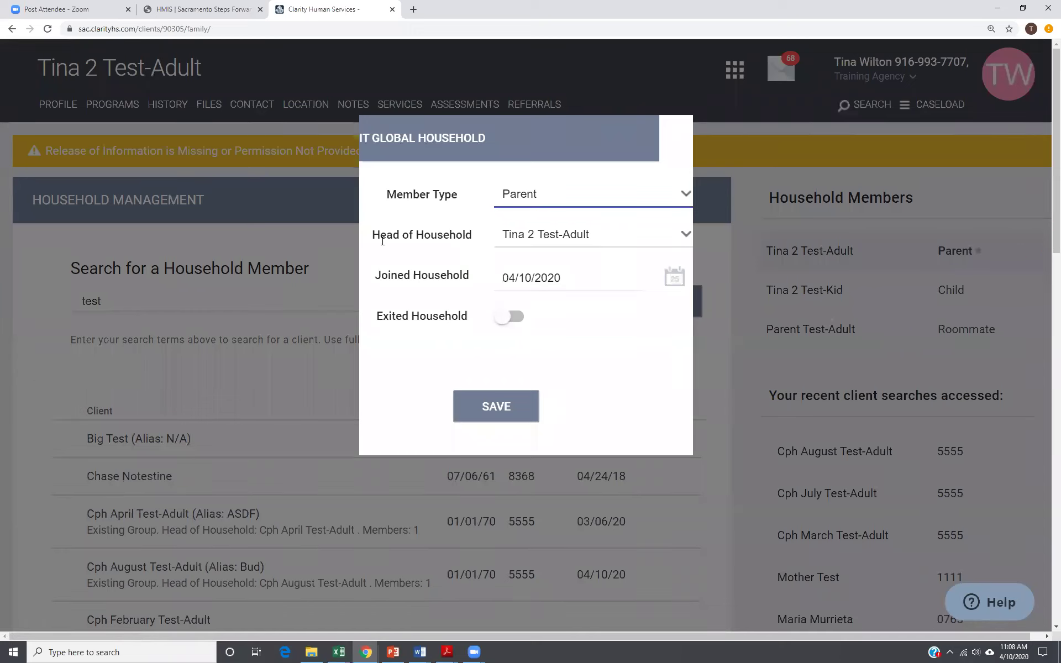
left_click(623, 234)
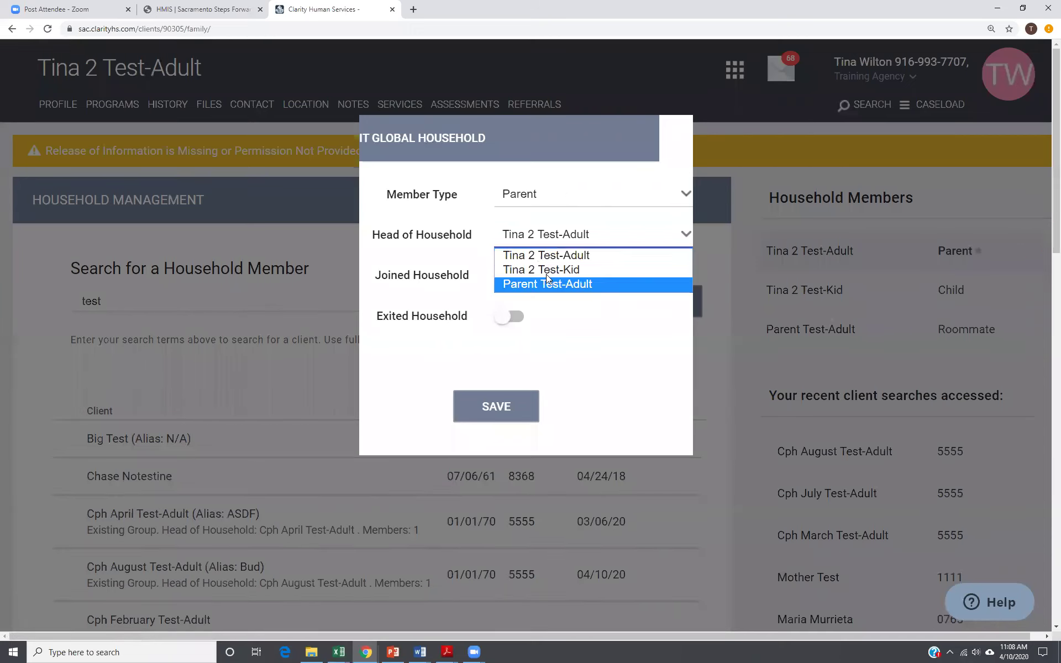
left_click(607, 285)
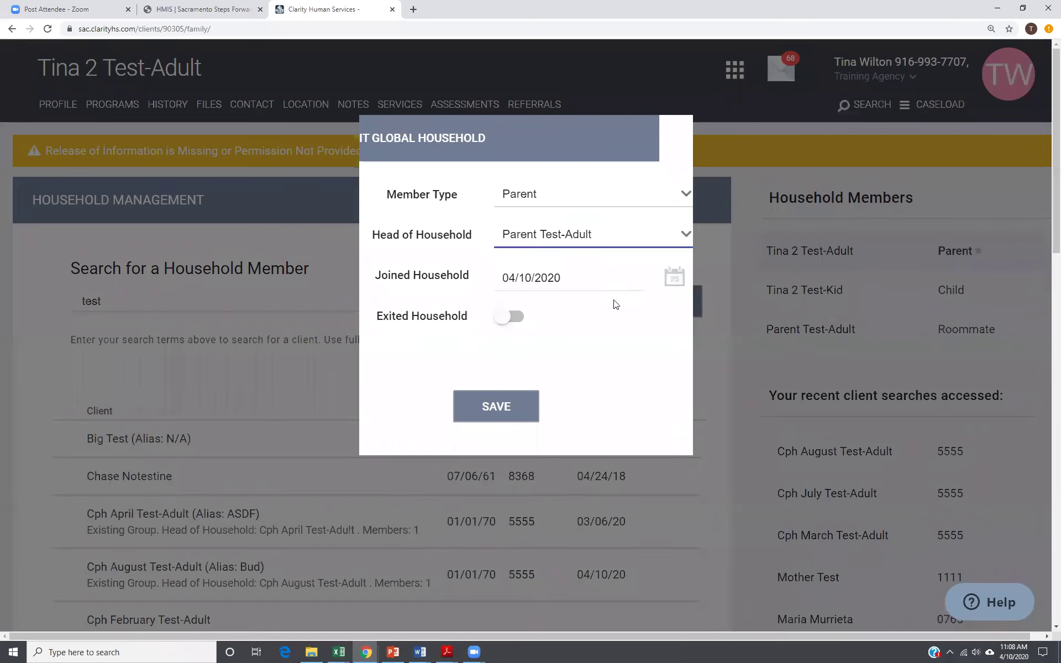
left_click(505, 412)
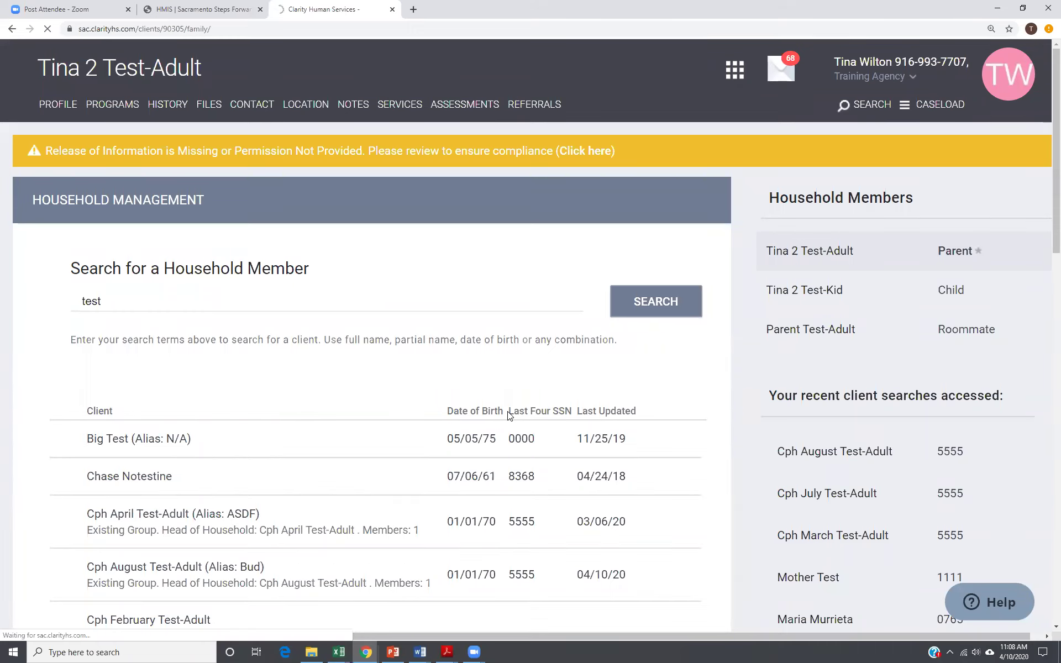
- Open the roommate's household entry and set the head of household back to the original adult test client
mouse_move(994, 326)
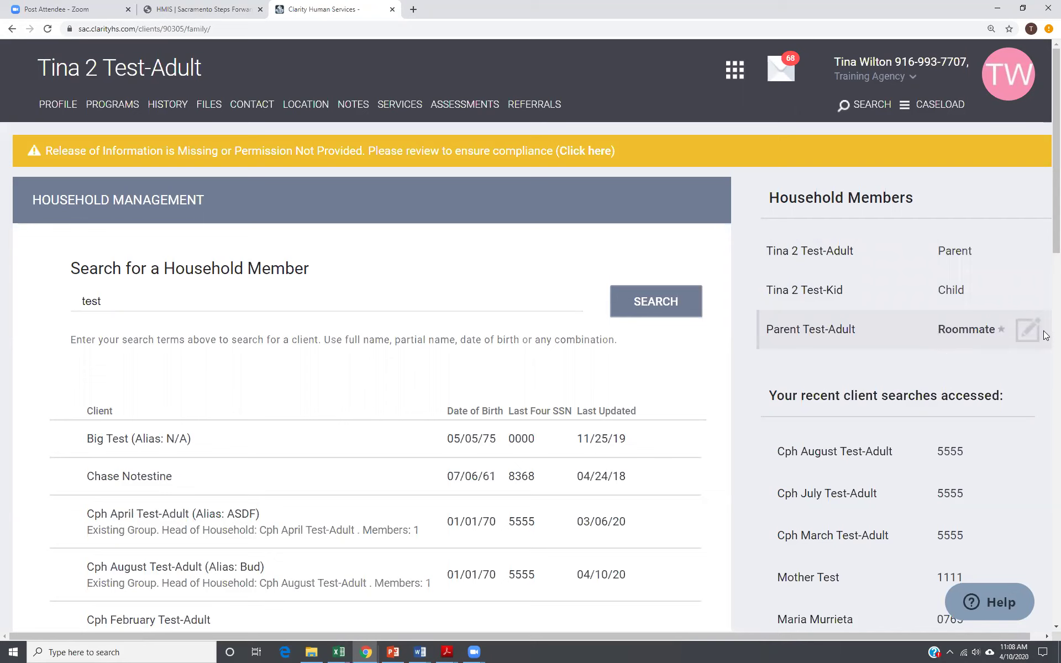
left_click(1027, 331)
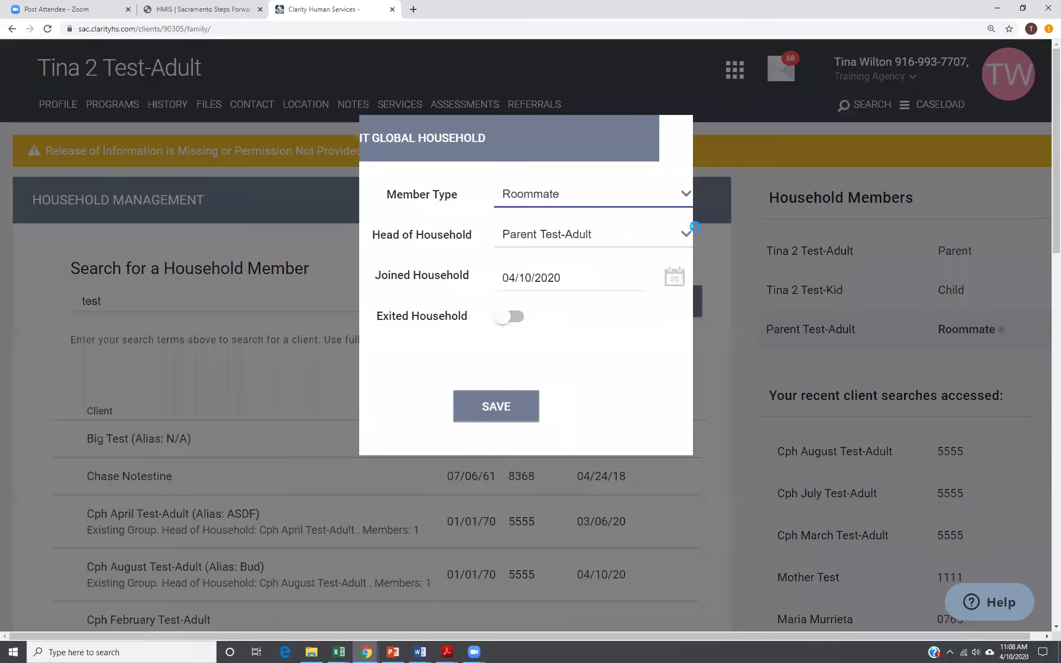
left_click(596, 239)
left_click(587, 256)
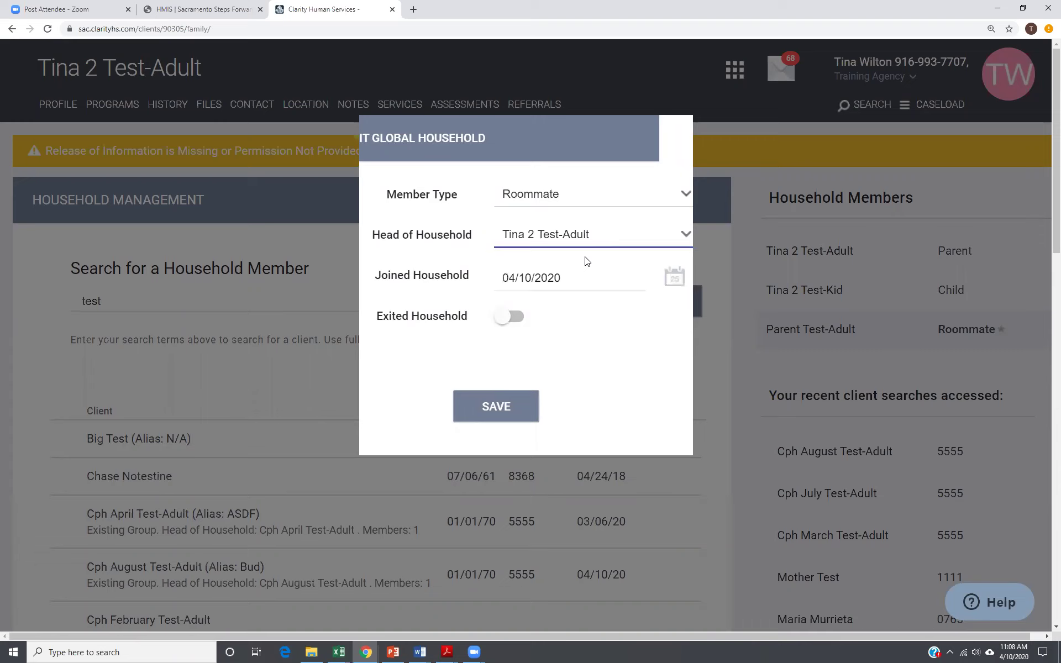
- Mark the roommate as having exited the household with the date 04/11/2020 and save the entry
left_click(509, 319)
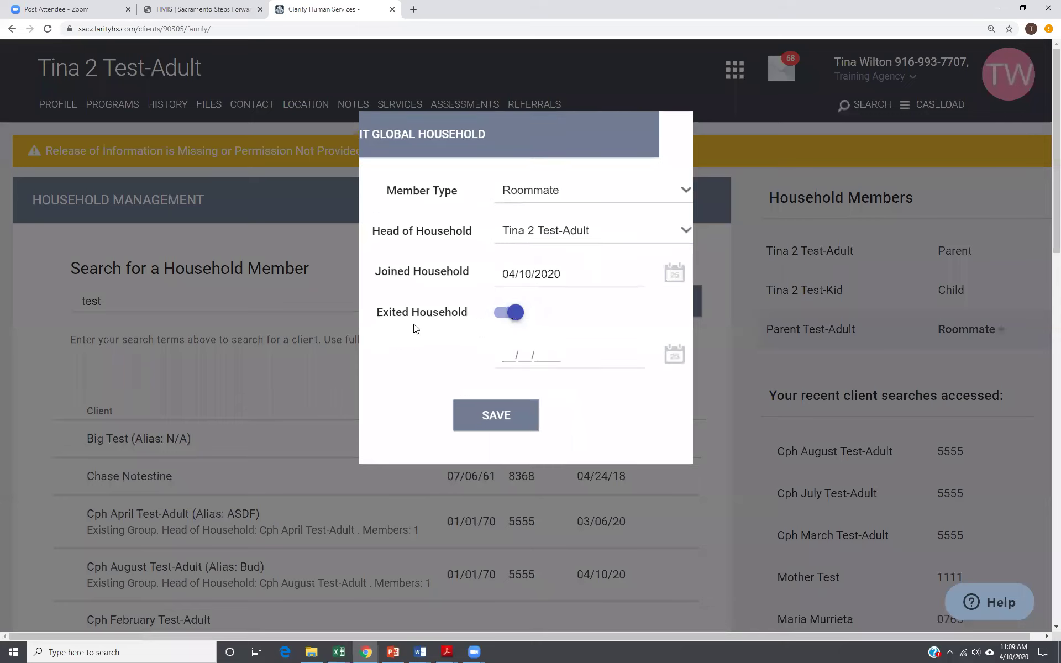
left_click(533, 351)
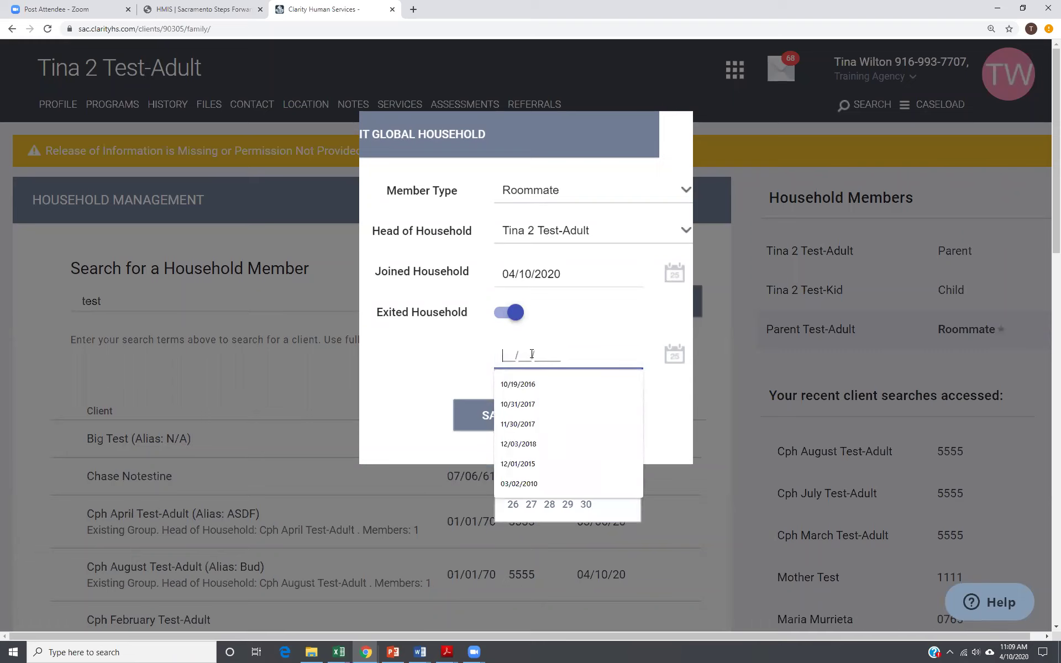
type("0")
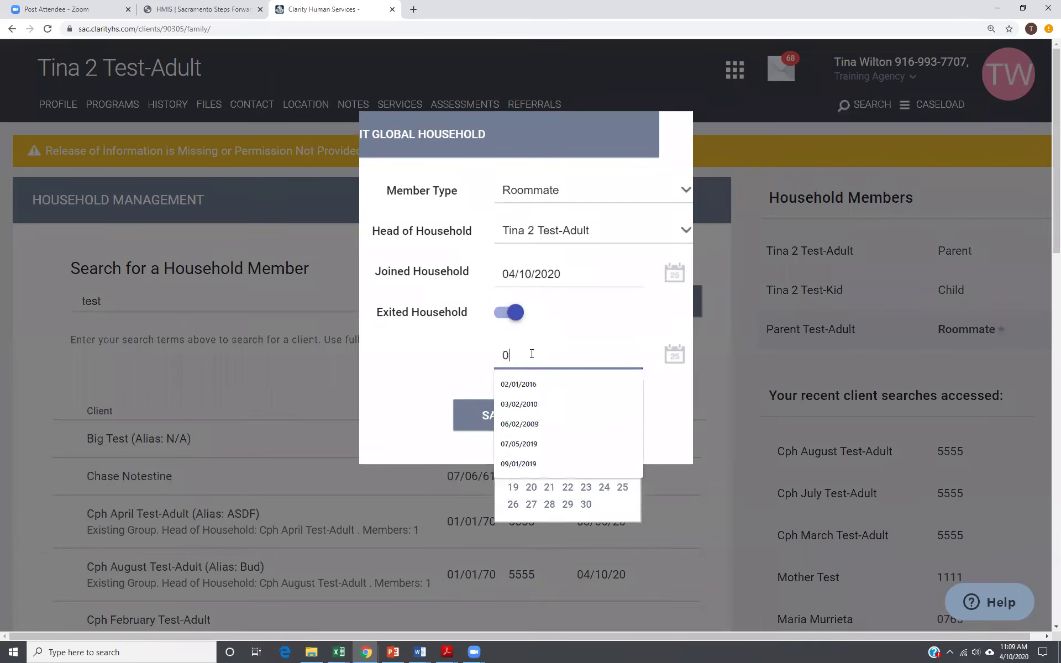
type("4/11/2020")
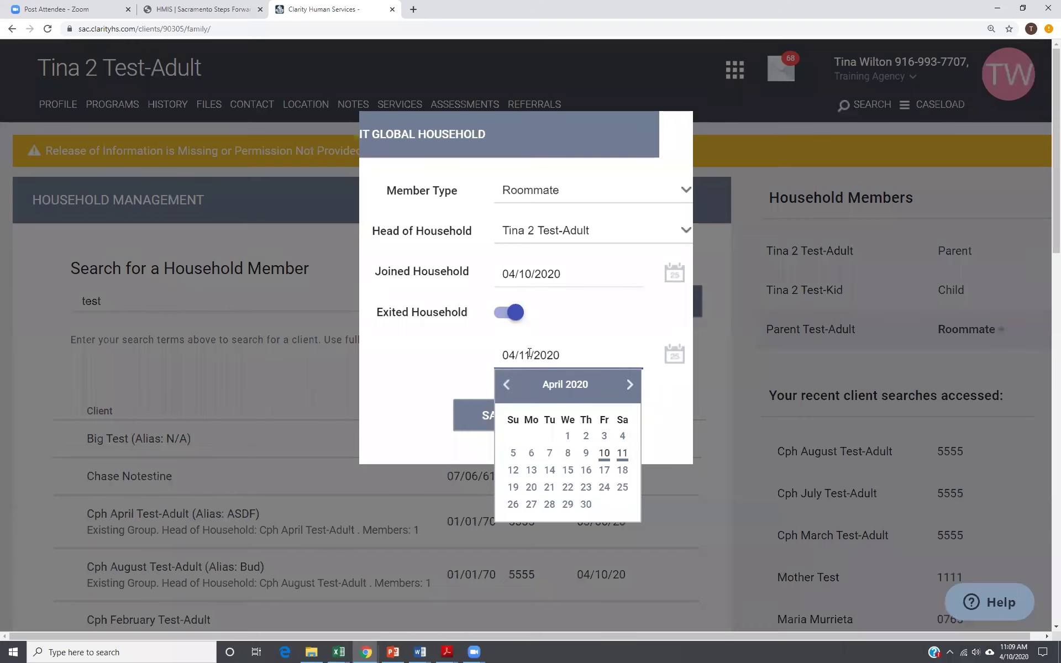
left_click(622, 454)
left_click(507, 424)
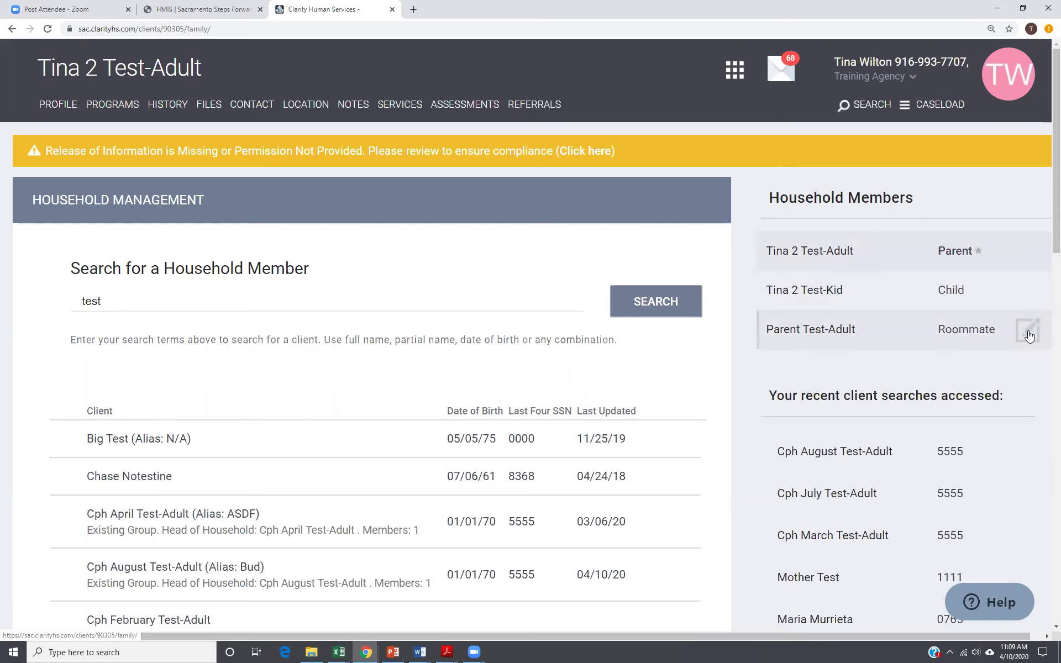
- Edit the roommate's household entry to a joined date of 04/08/2020 and an exit date of 04/09/2020, and save
left_click(1026, 332)
left_click(578, 273)
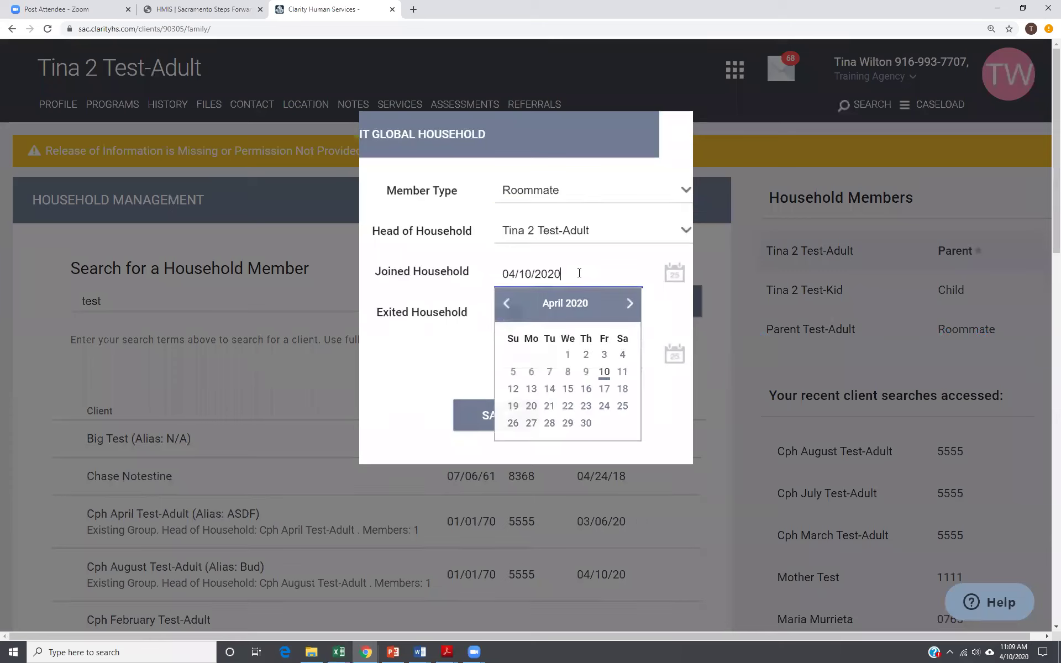
left_click(586, 373)
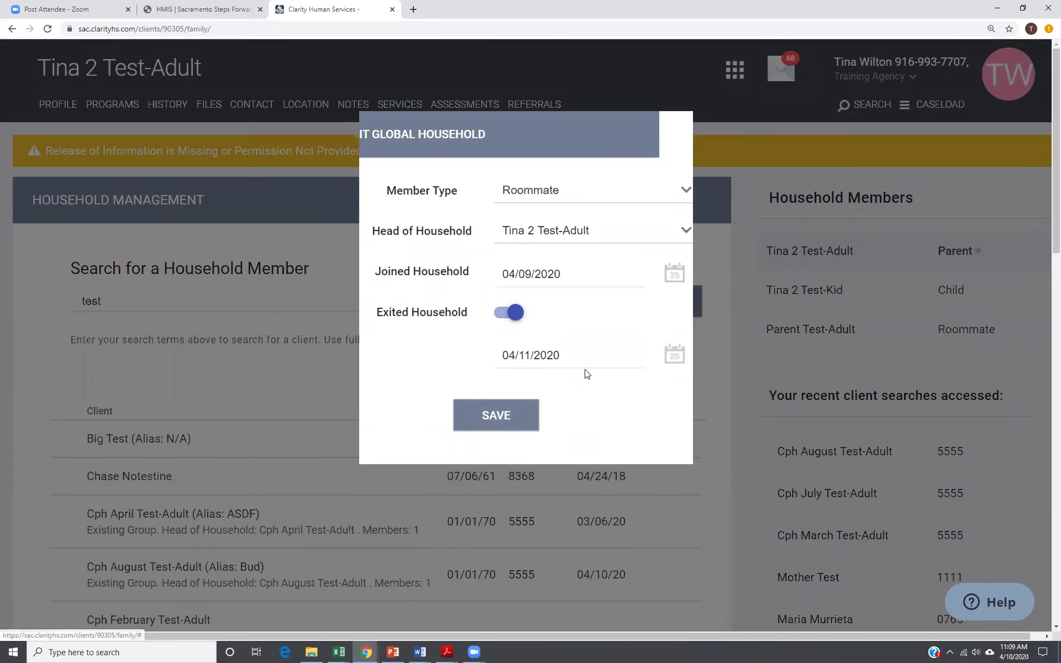
left_click(565, 269)
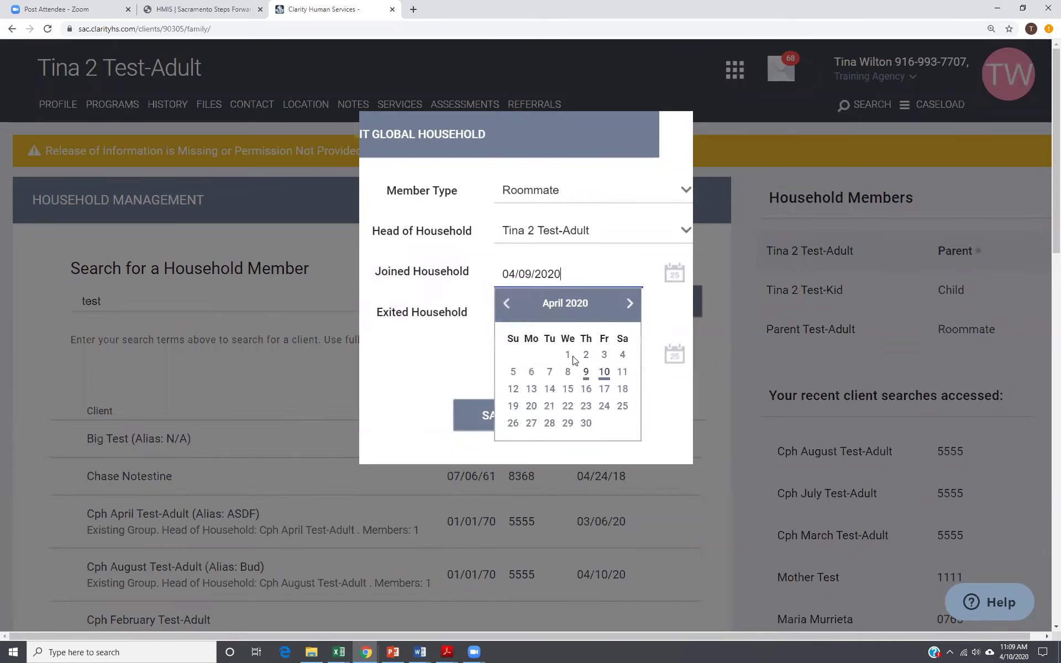
left_click(569, 373)
left_click(553, 357)
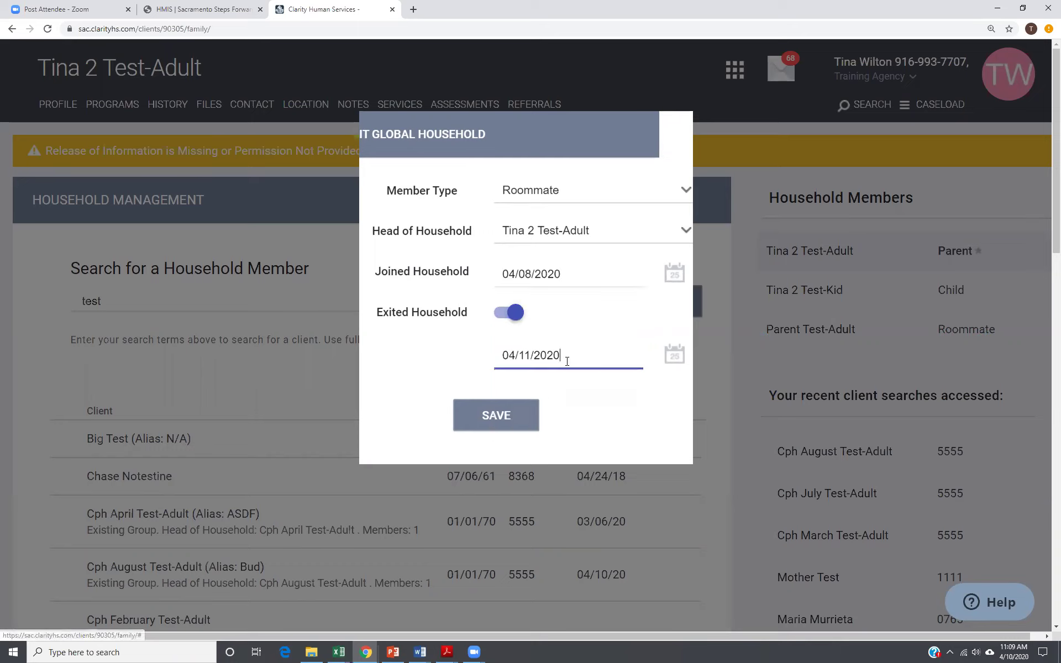
left_click(585, 454)
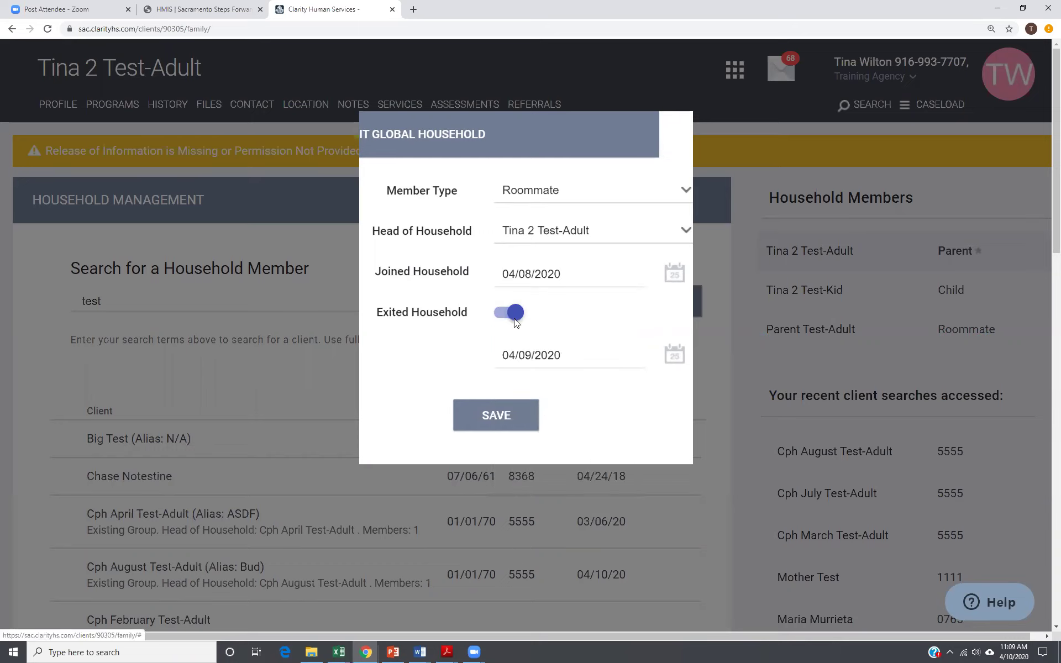
left_click(492, 424)
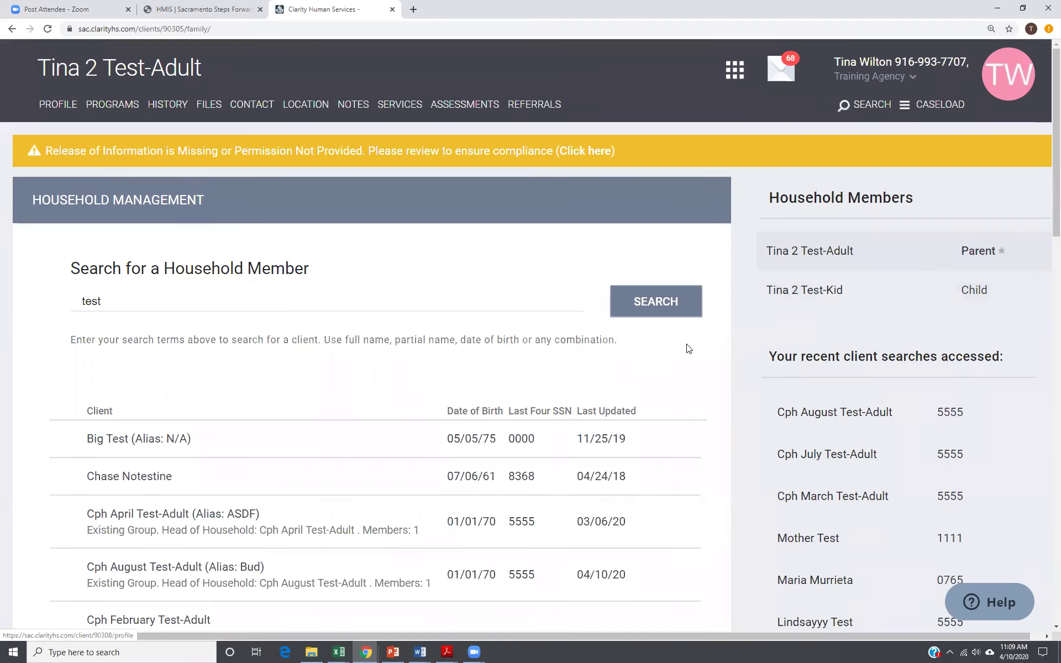
- Search for household members matching "parent test" and review the roommate's record in the household history
left_click(84, 290)
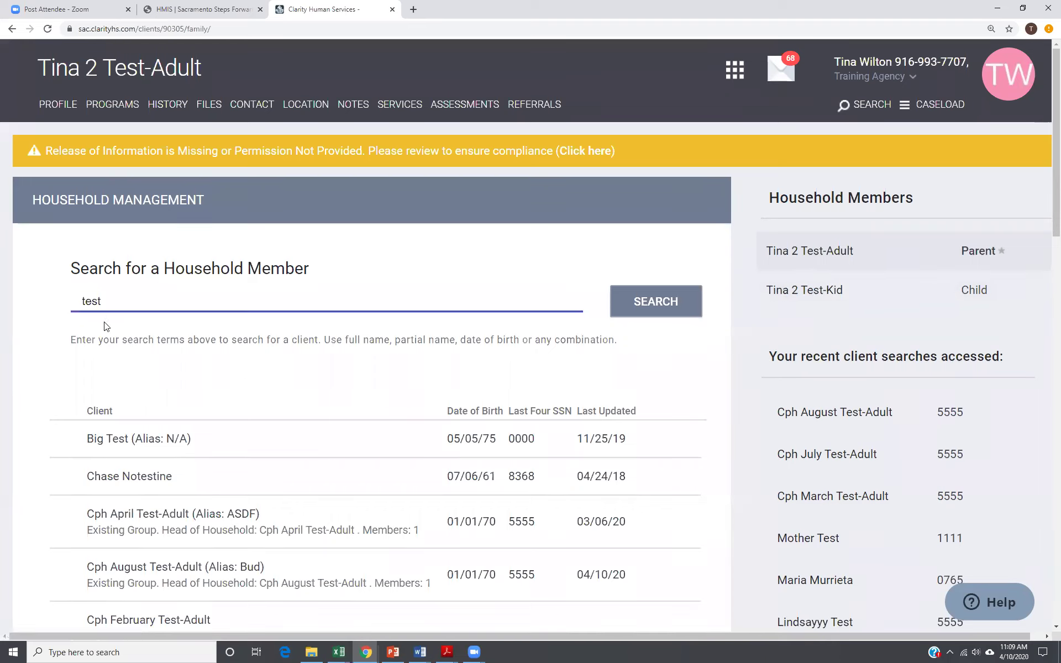
type("parent")
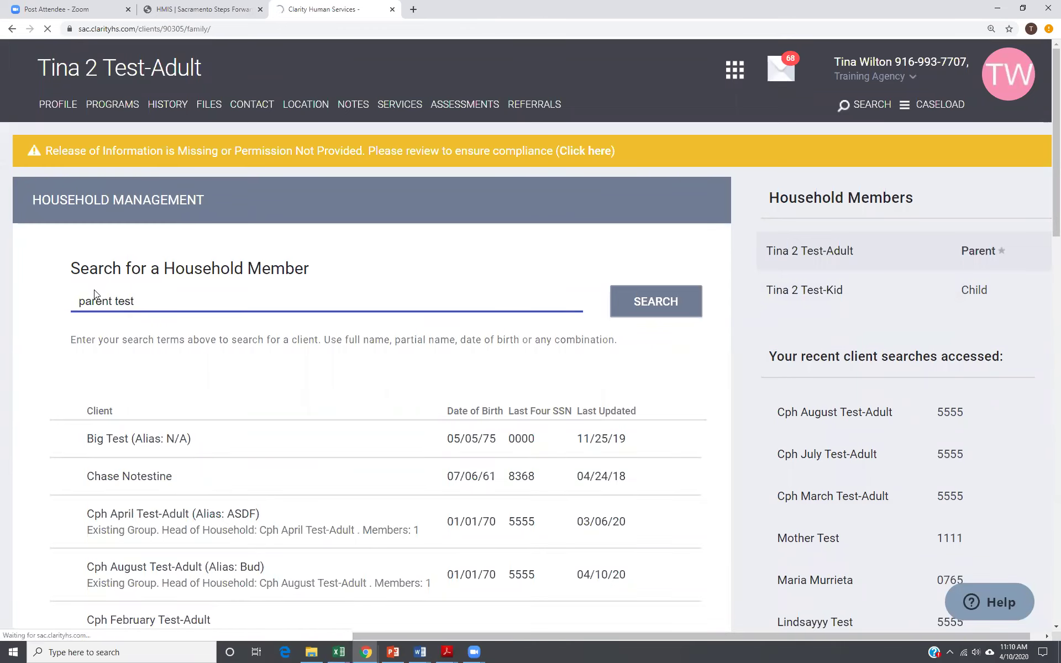
left_click(666, 302)
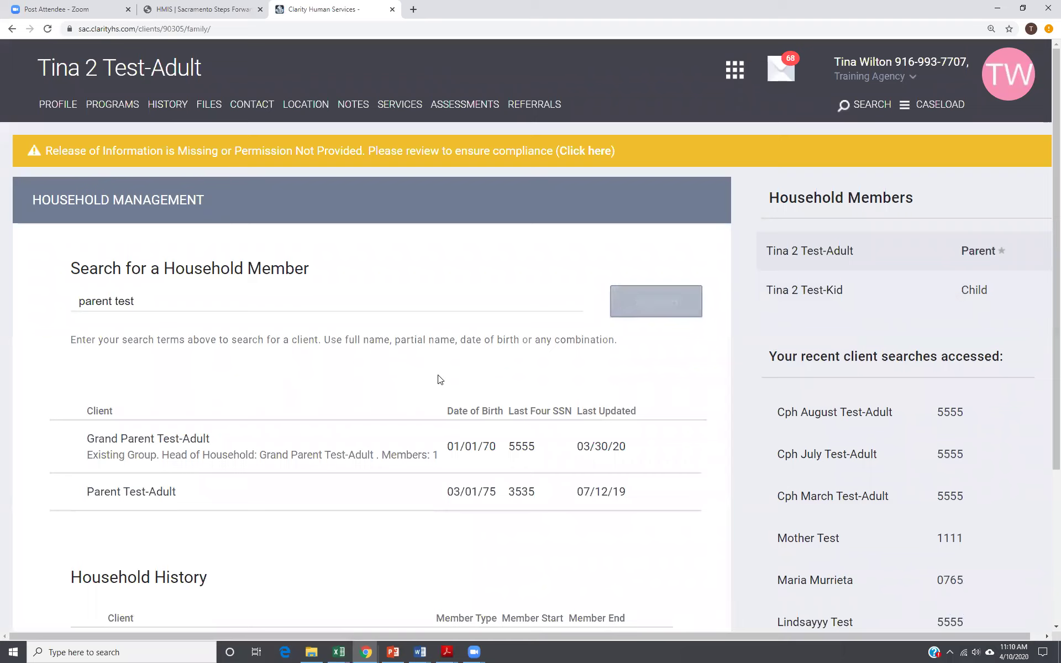
scroll(390, 381, "down", 4)
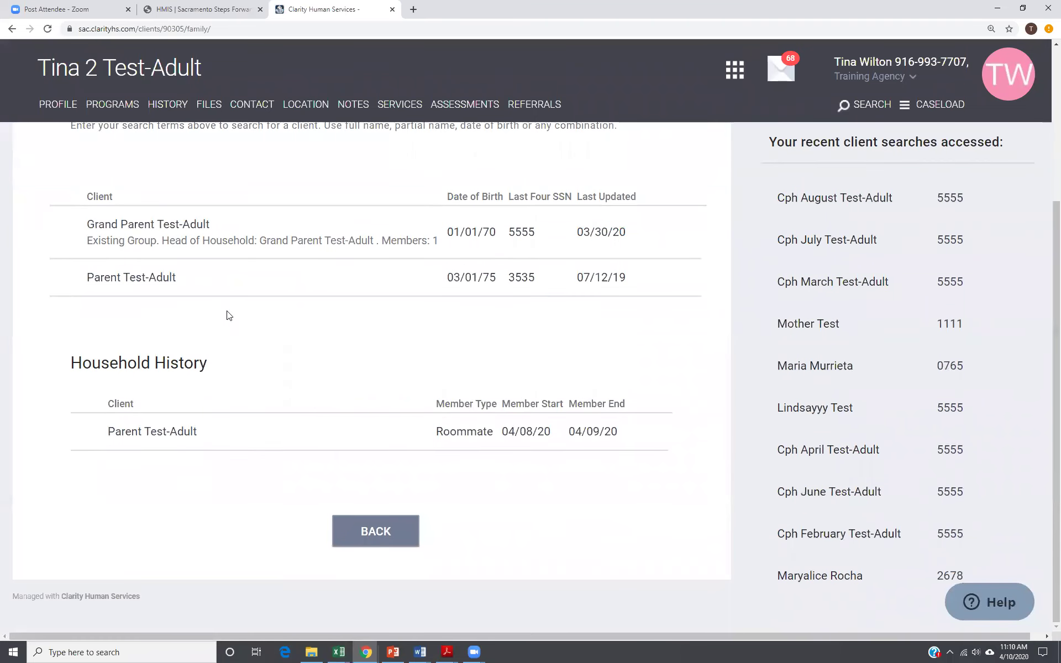
mouse_move(398, 438)
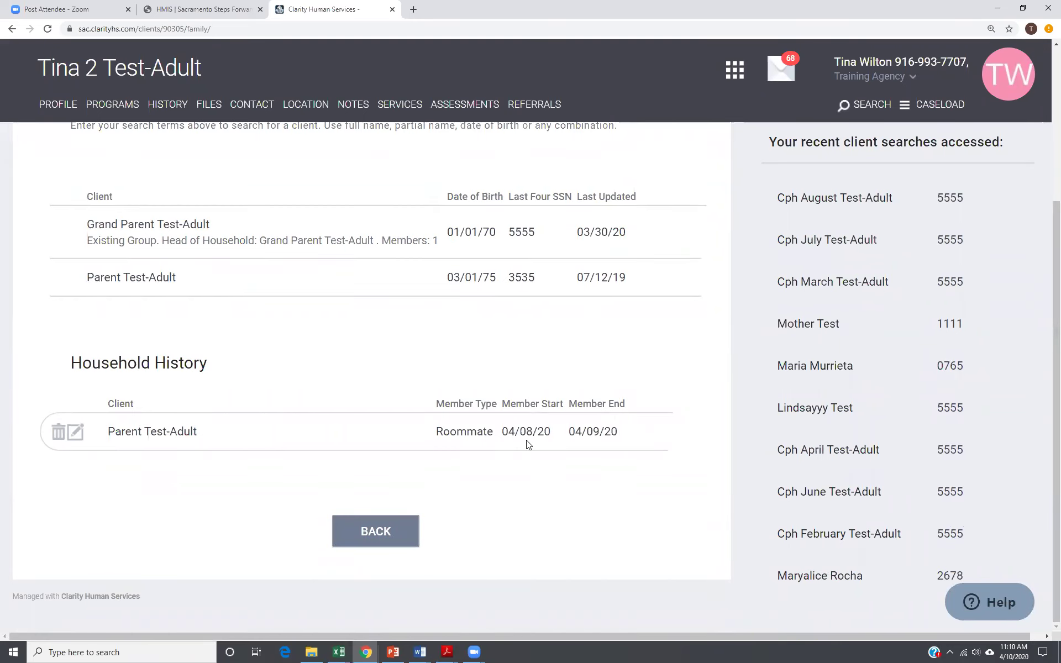
scroll(283, 304, "up", 4)
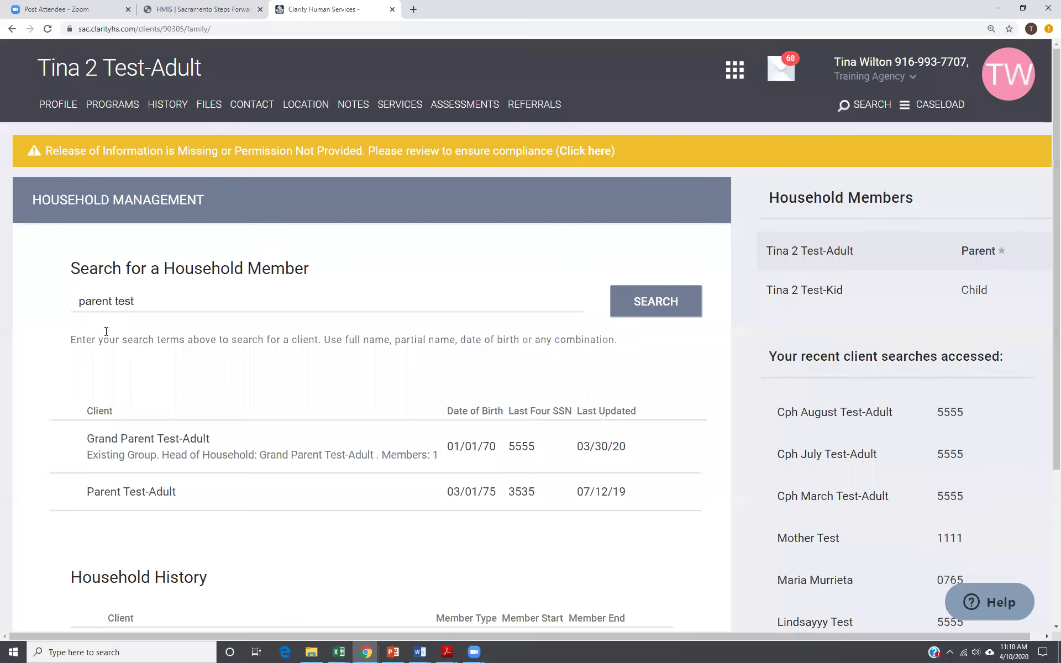
- Add the parent test client from the results back to the household with member type Roommate and save
scroll(89, 348, "down", 3)
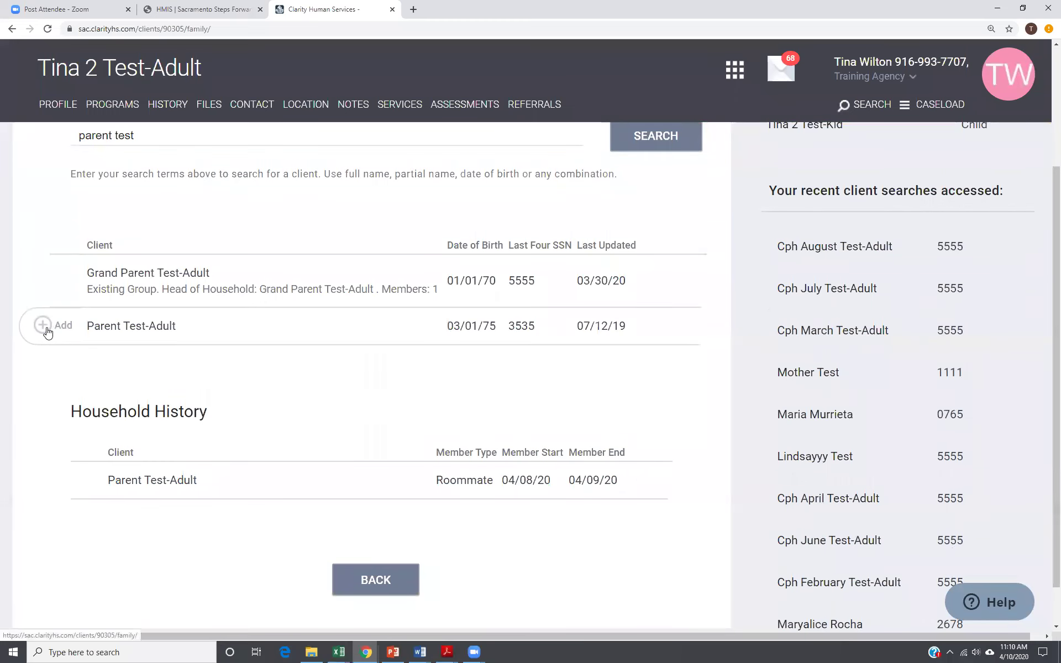
left_click(45, 327)
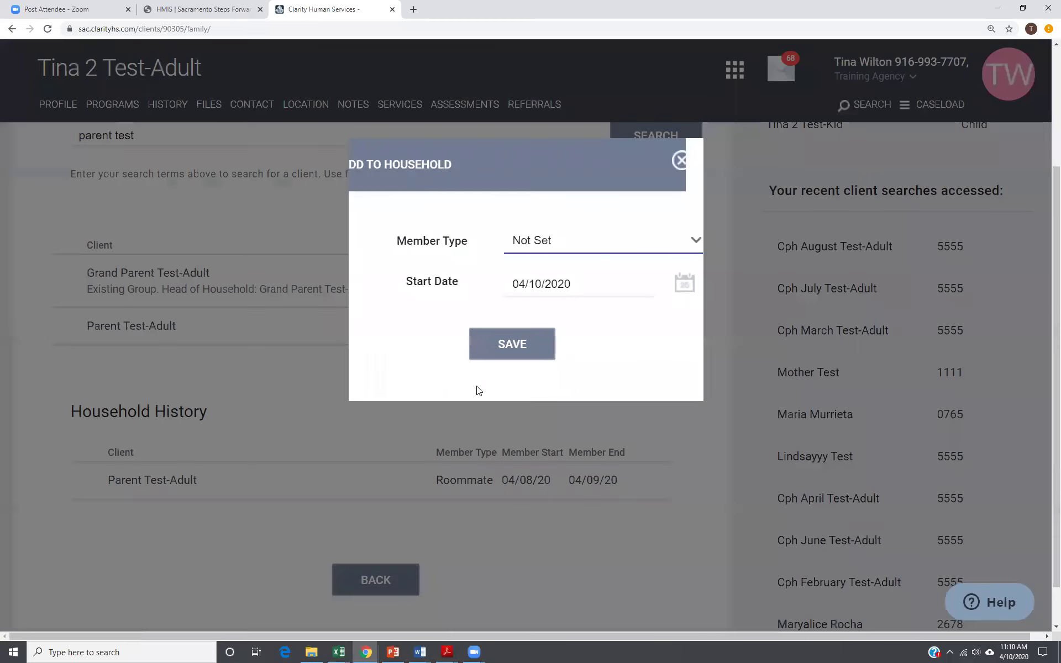
left_click(566, 245)
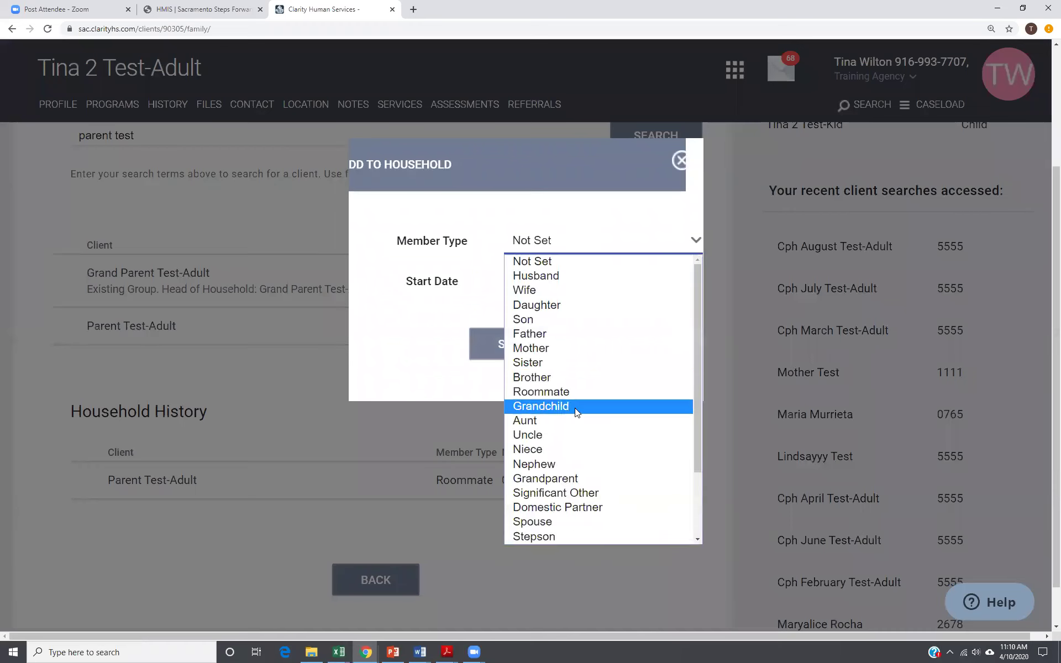
left_click(547, 392)
left_click(514, 351)
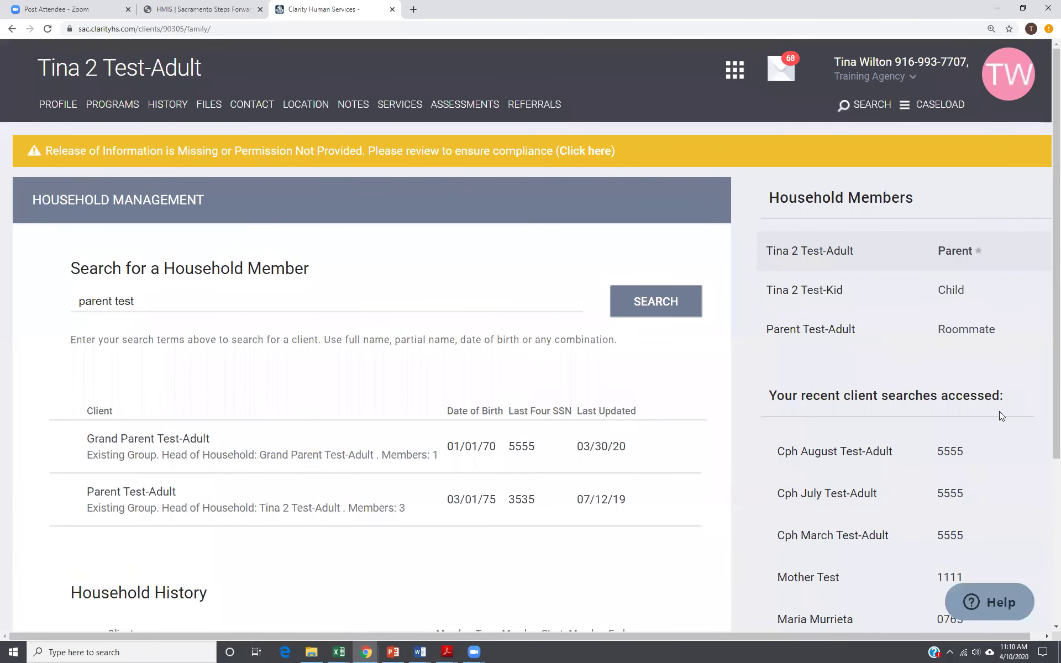
- Check the member type in the head of household's entry and save the entry without changes
mouse_move(332, 490)
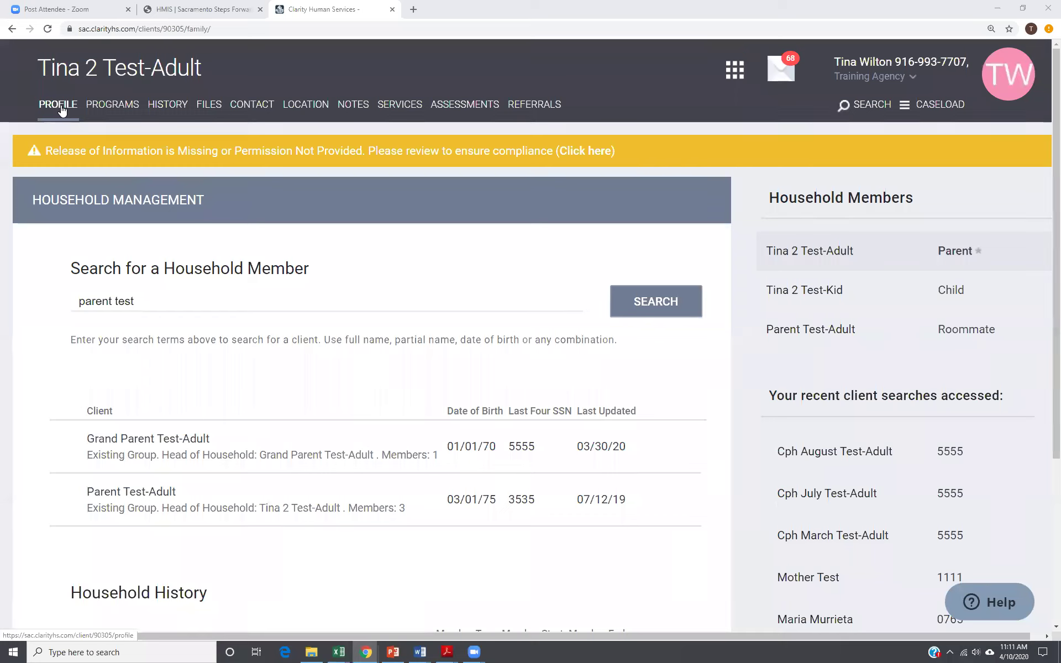
left_click(1028, 253)
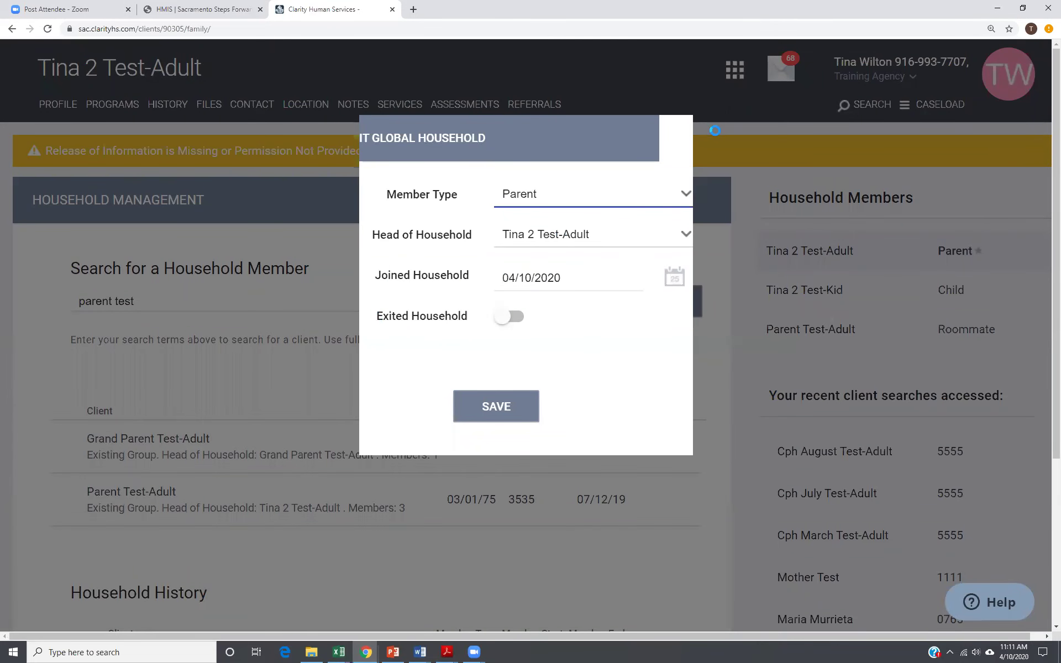
left_click(503, 411)
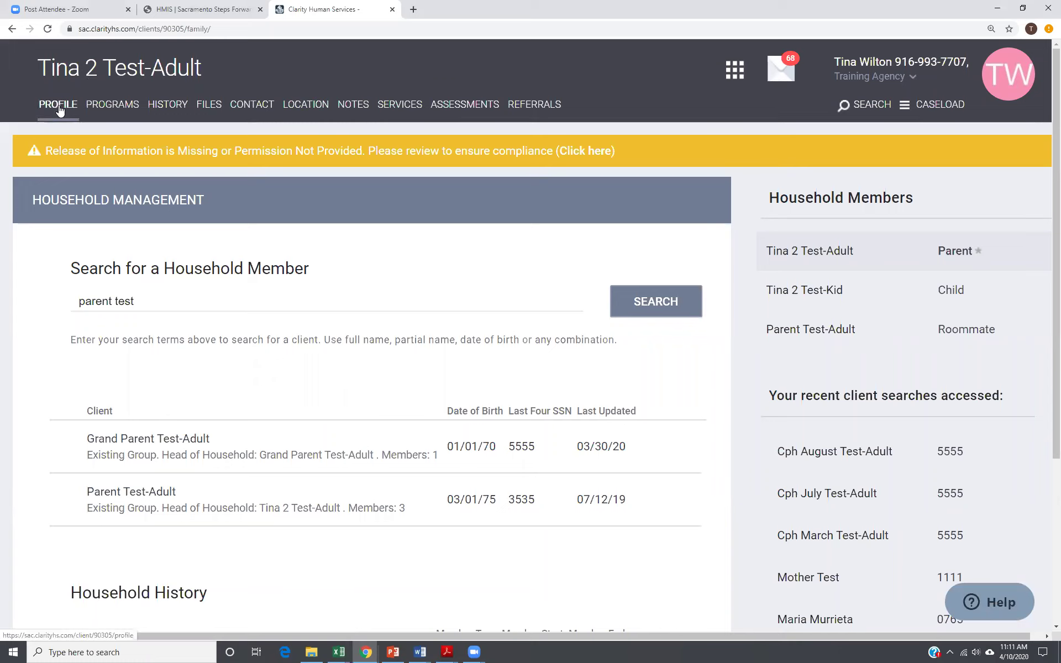
- Open the adult test client's profile and examine the household members listed there
left_click(776, 256)
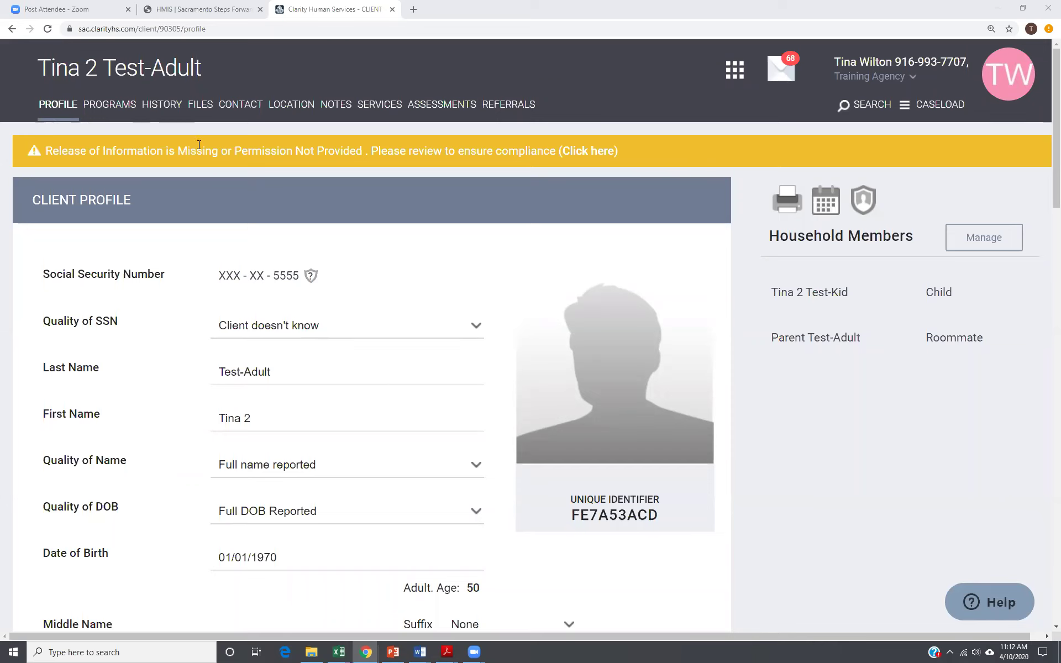
mouse_move(942, 293)
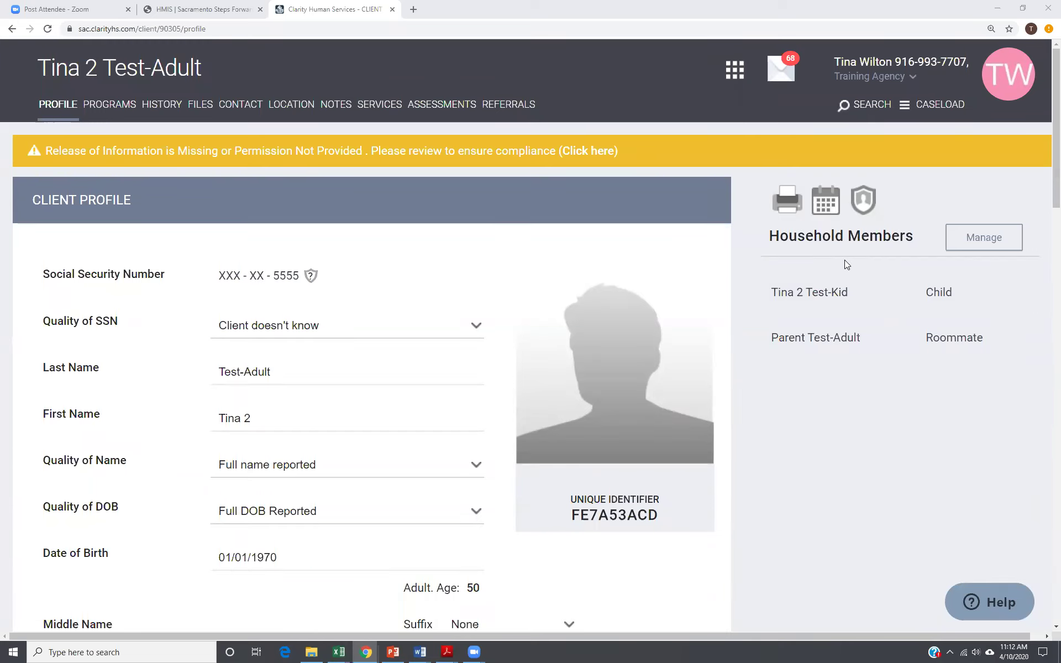
mouse_move(783, 326)
mouse_move(1029, 279)
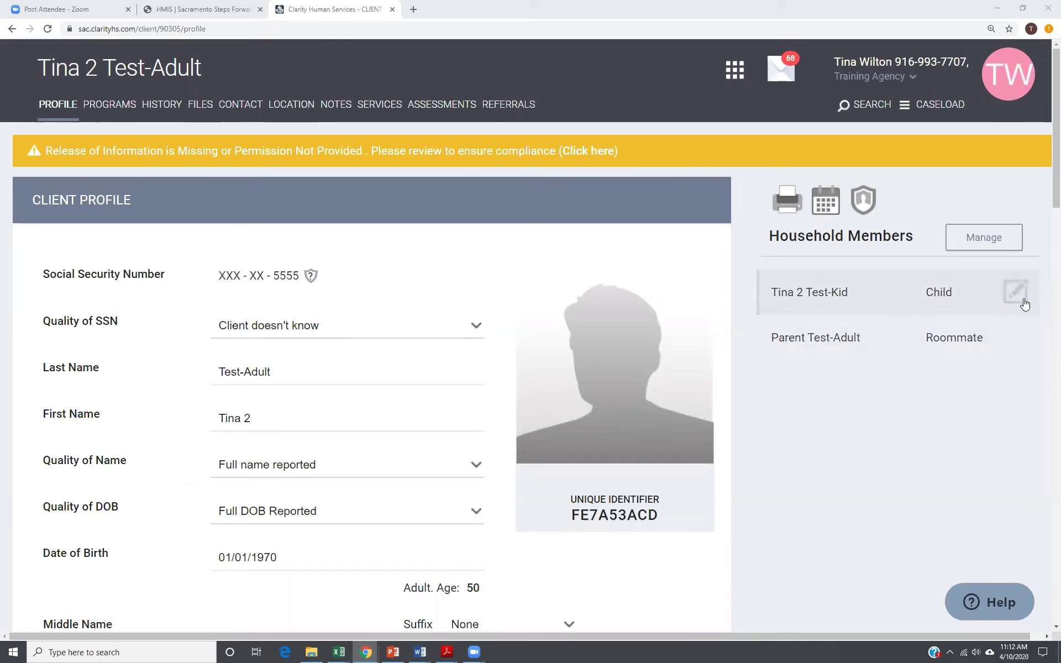
mouse_move(985, 356)
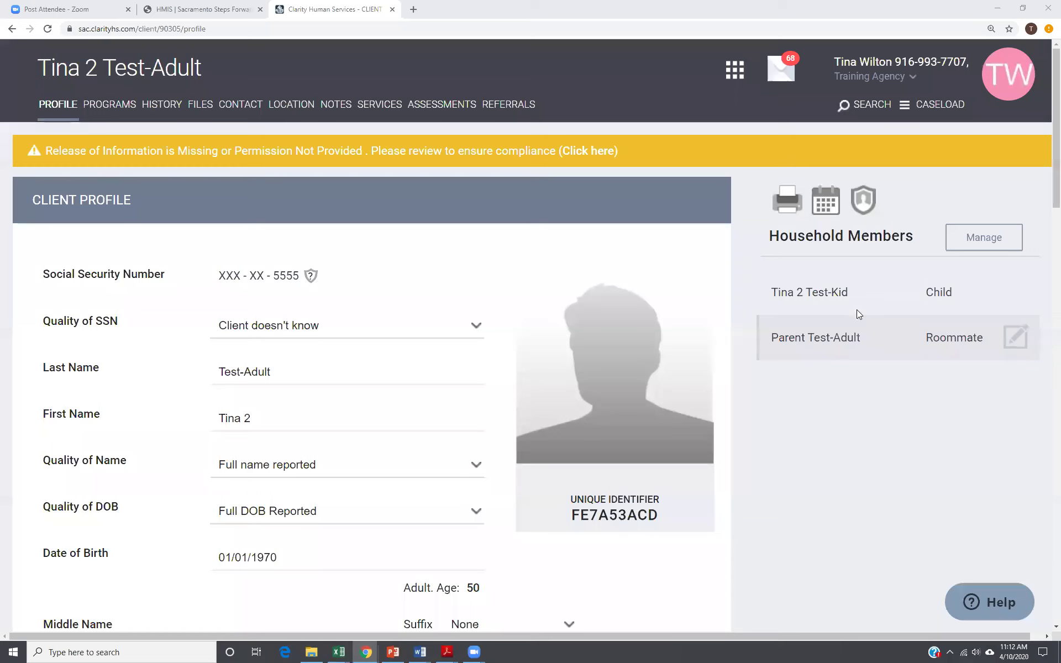
- Move through the household links from the child's profile to the roommate's and back to the head of household's
left_click(1019, 297)
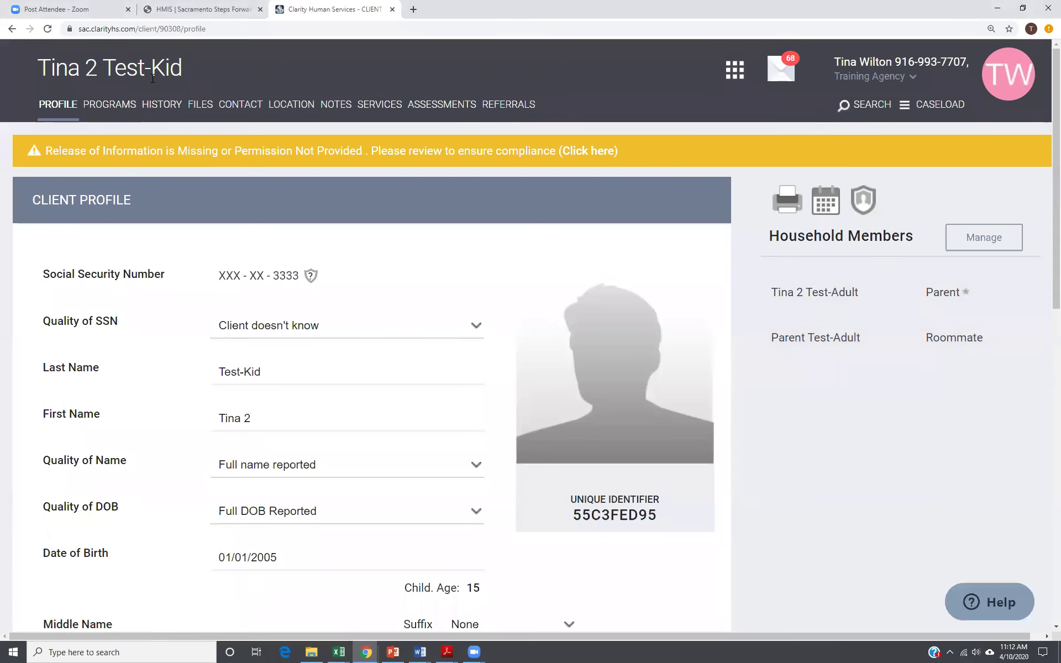
mouse_move(873, 293)
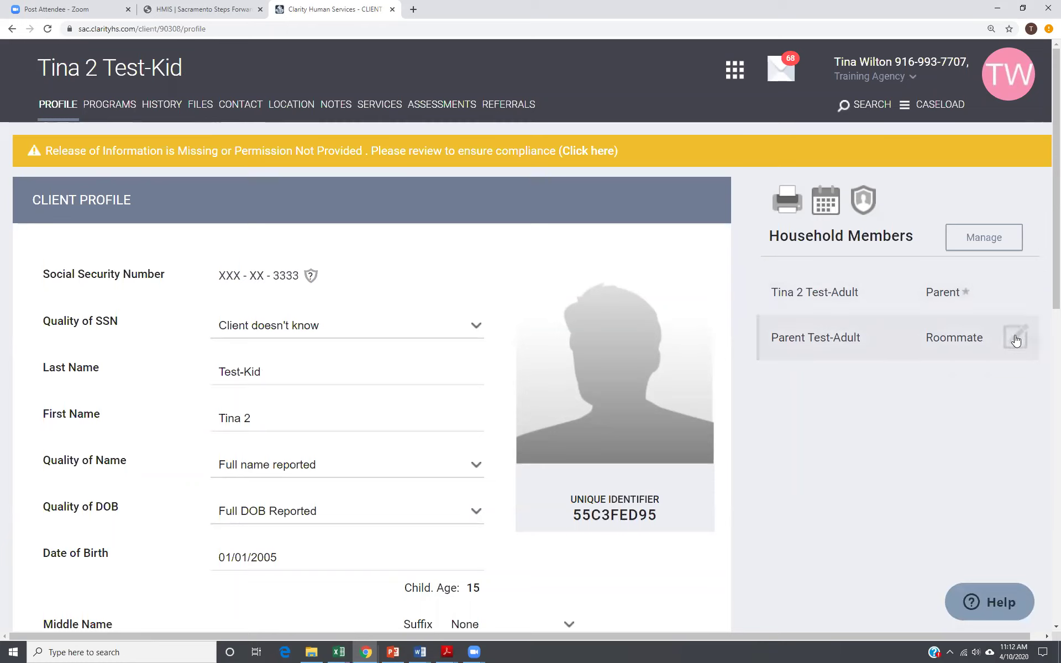
left_click(1017, 342)
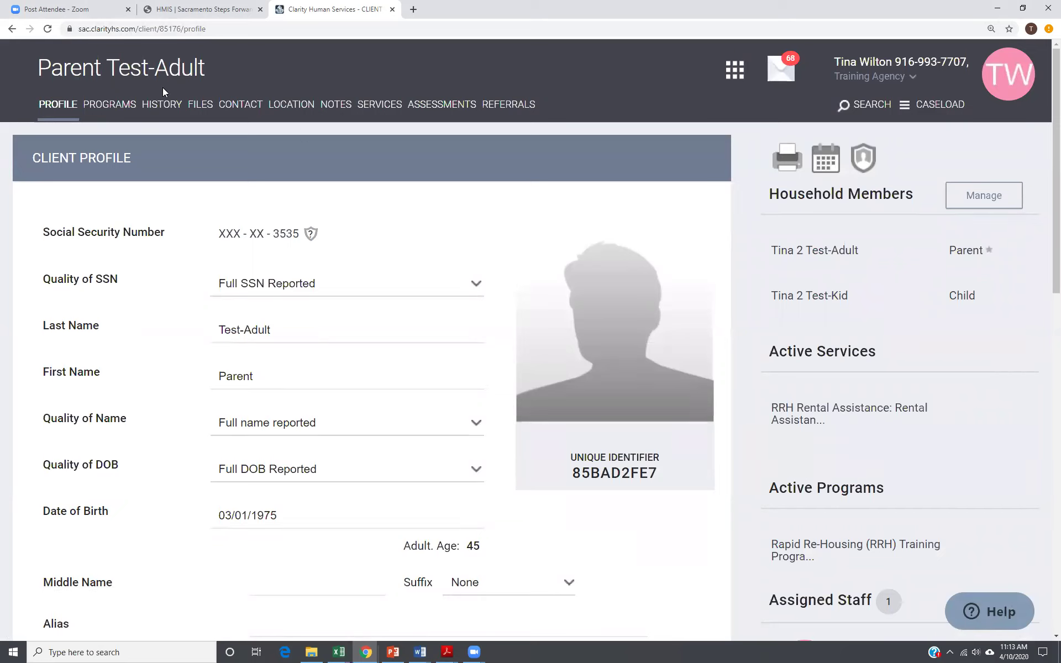
left_click(1015, 251)
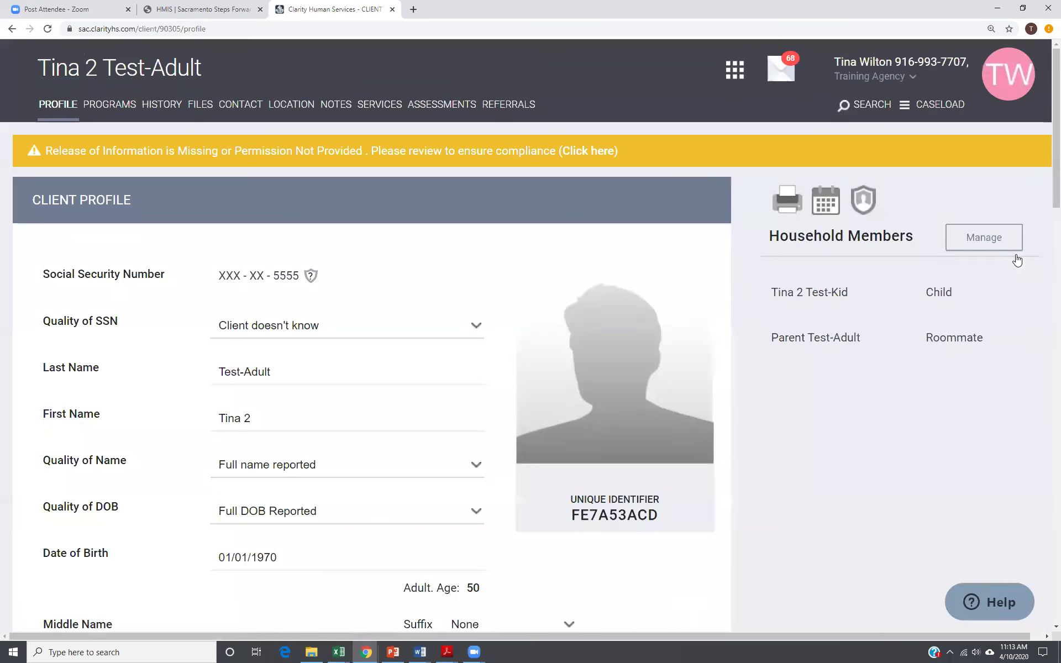
- Switch to the PowerPoint slide show and advance to the Global Household slide
left_click(394, 651)
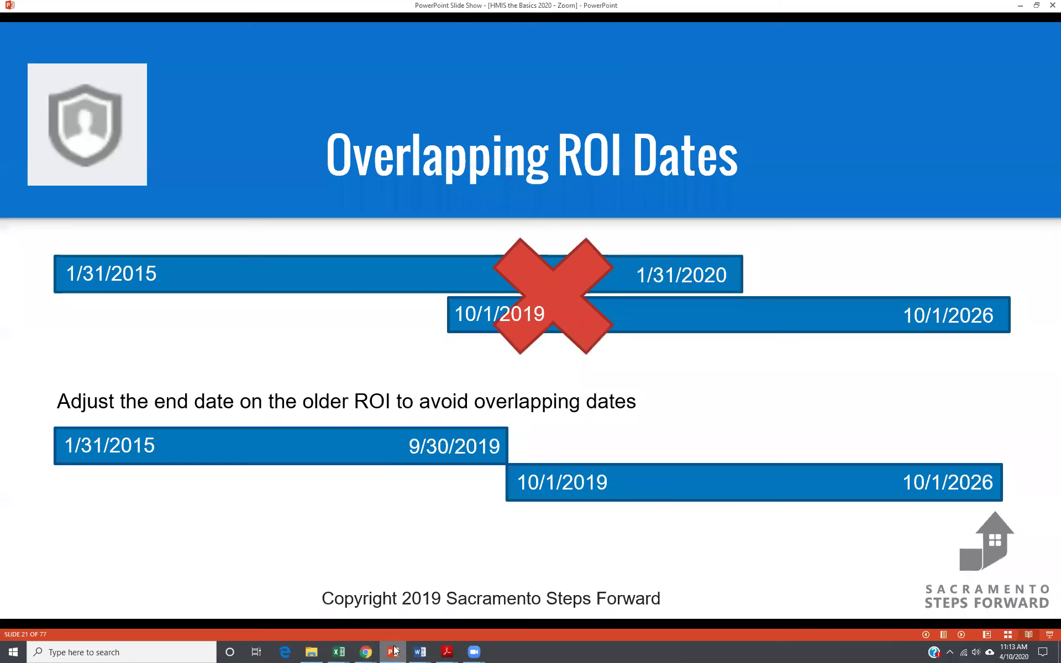
key("Right")
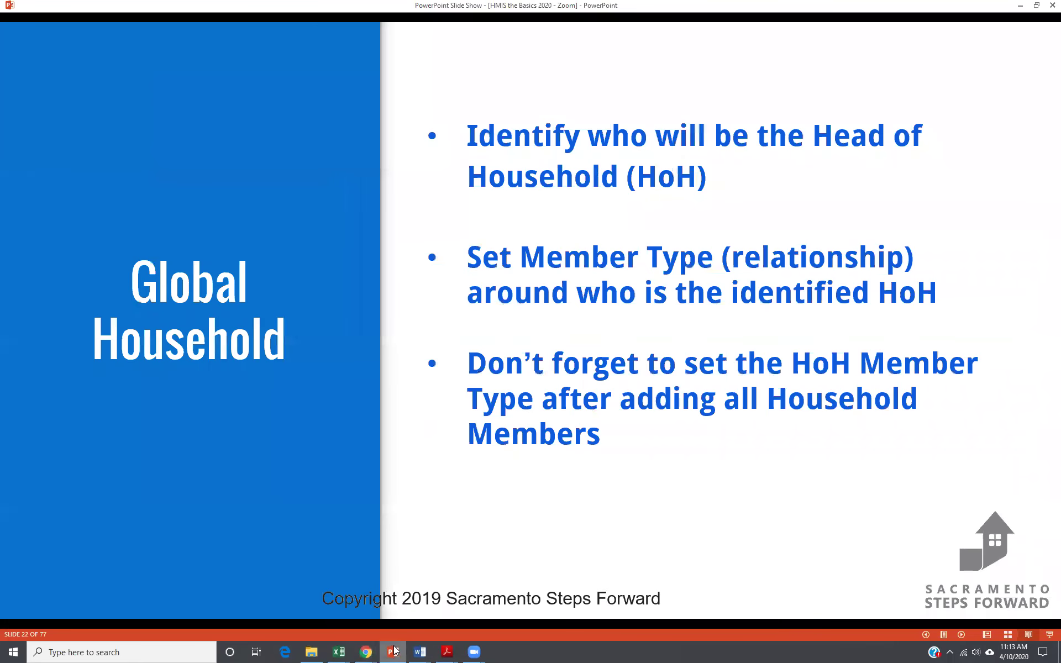
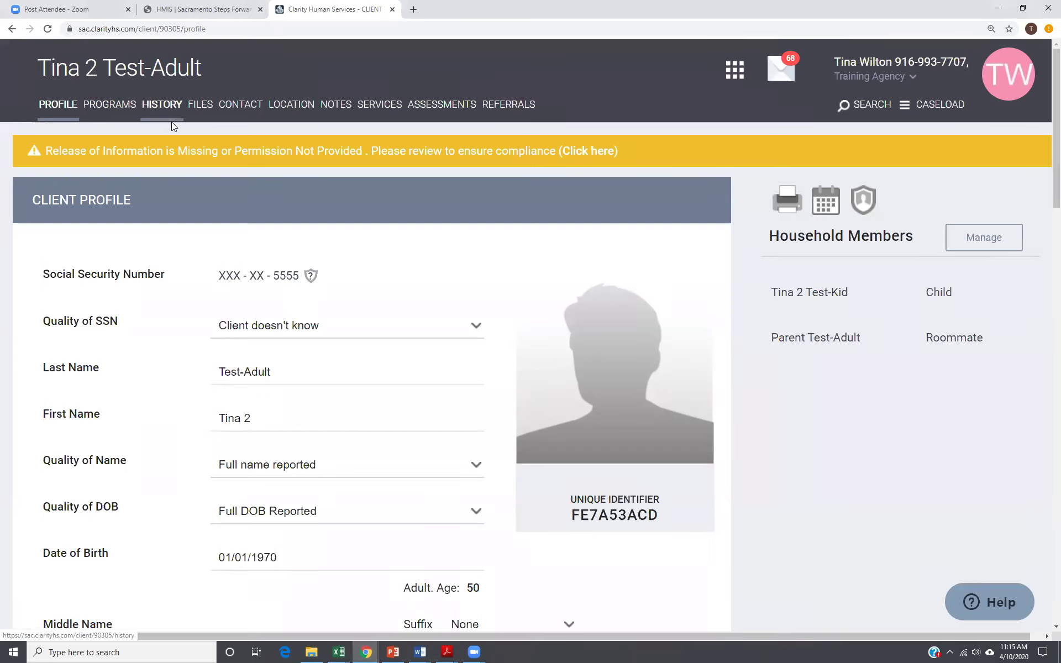
- Review the phone number field in the adult test client's profile and open the client's contacts page
scroll(348, 316, "down", 18)
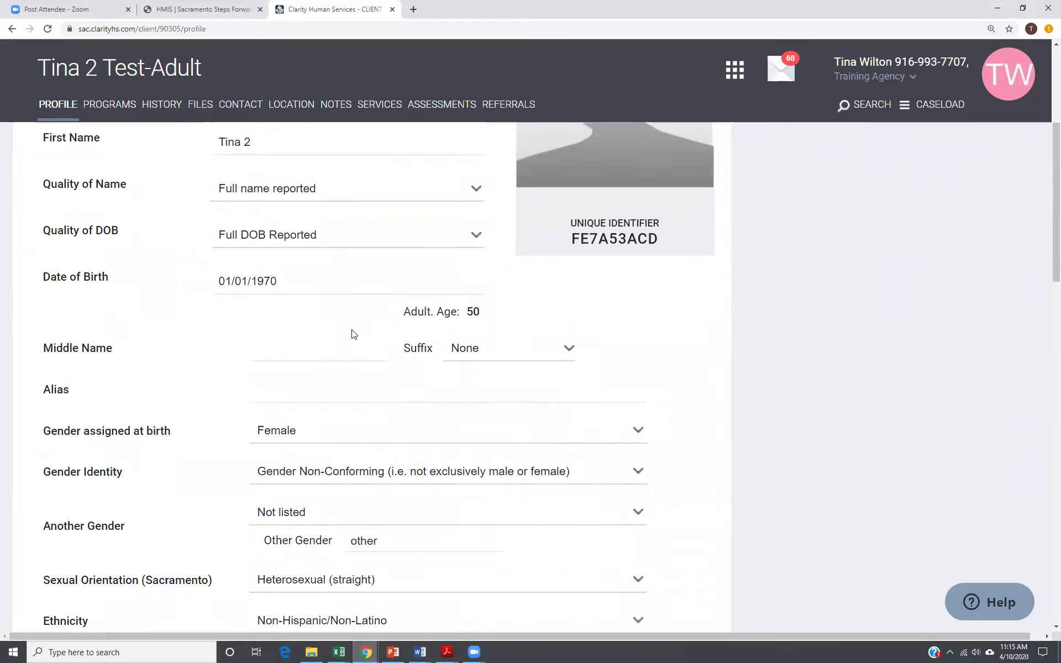
scroll(297, 441, "down", 10)
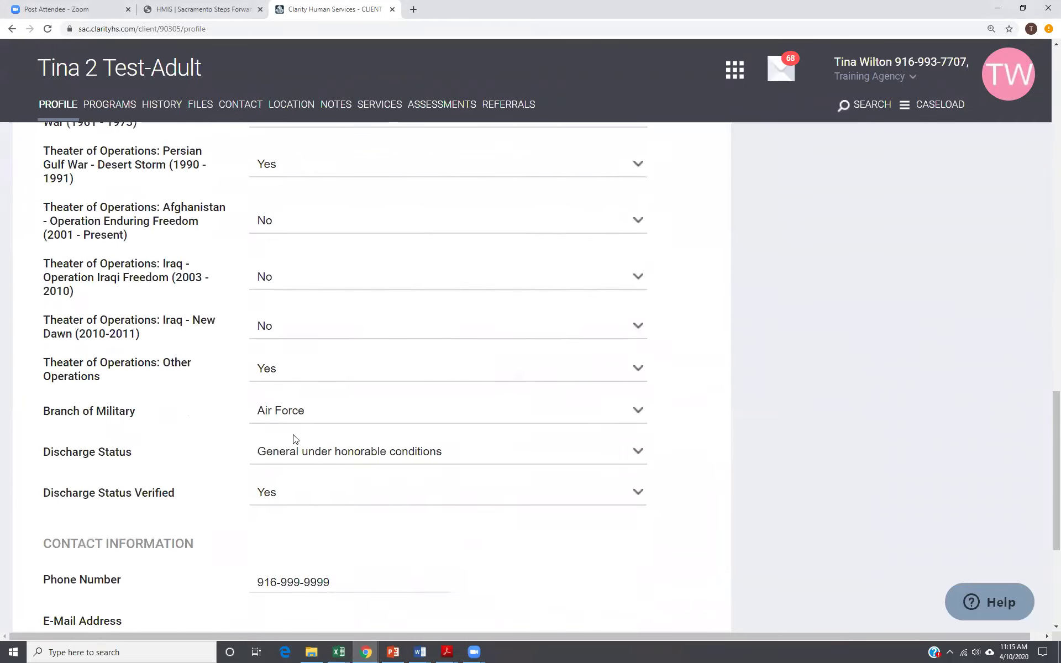
left_click_drag(332, 315, 248, 307)
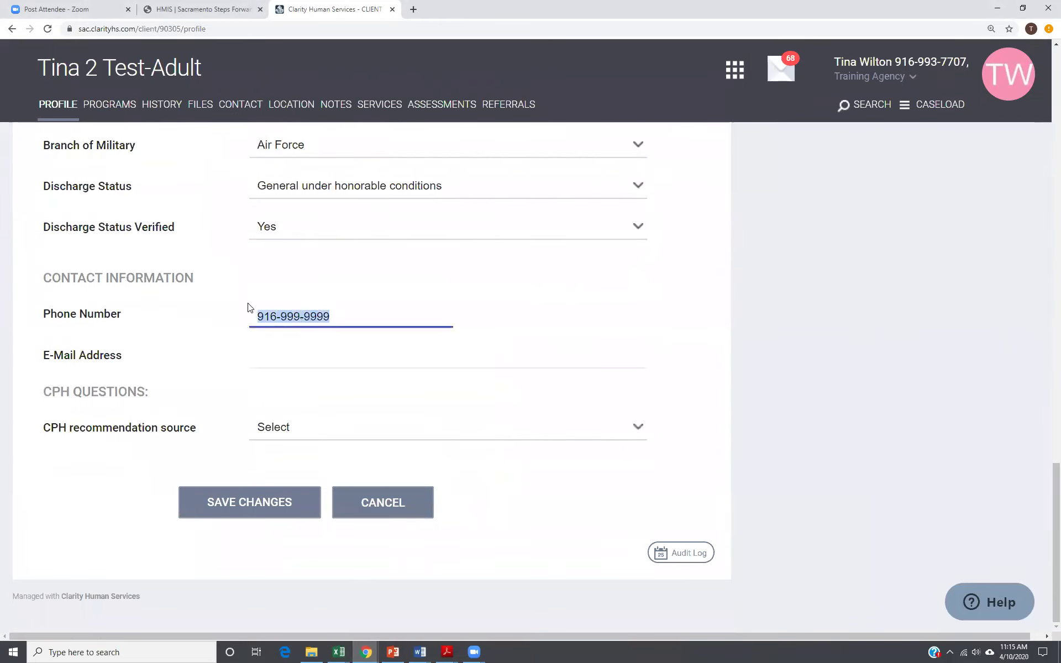
scroll(464, 365, "up", 20)
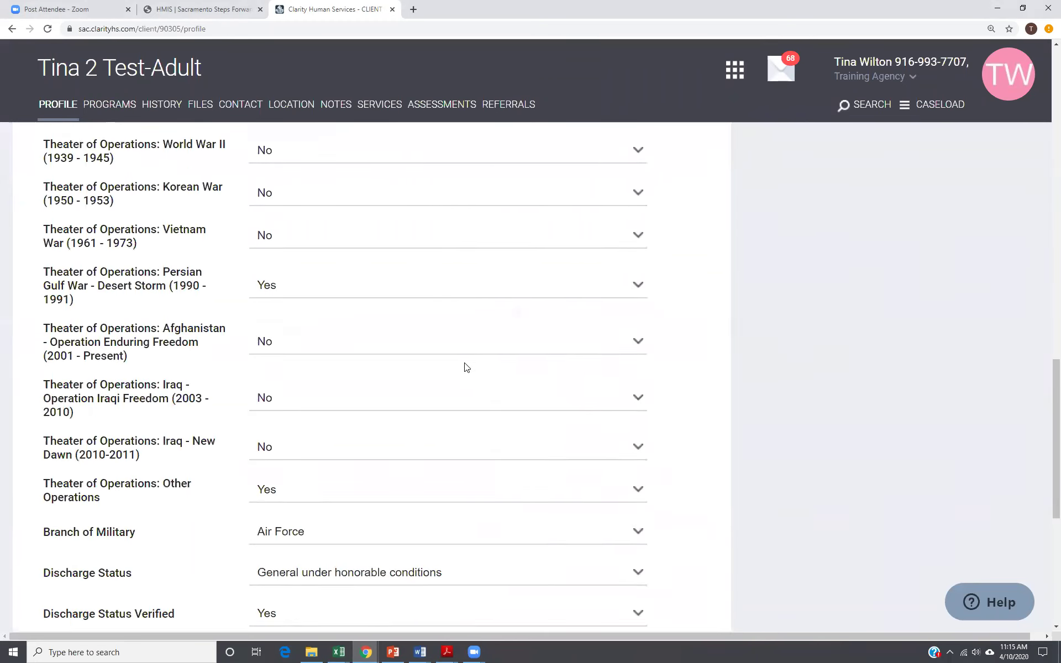
left_click(234, 109)
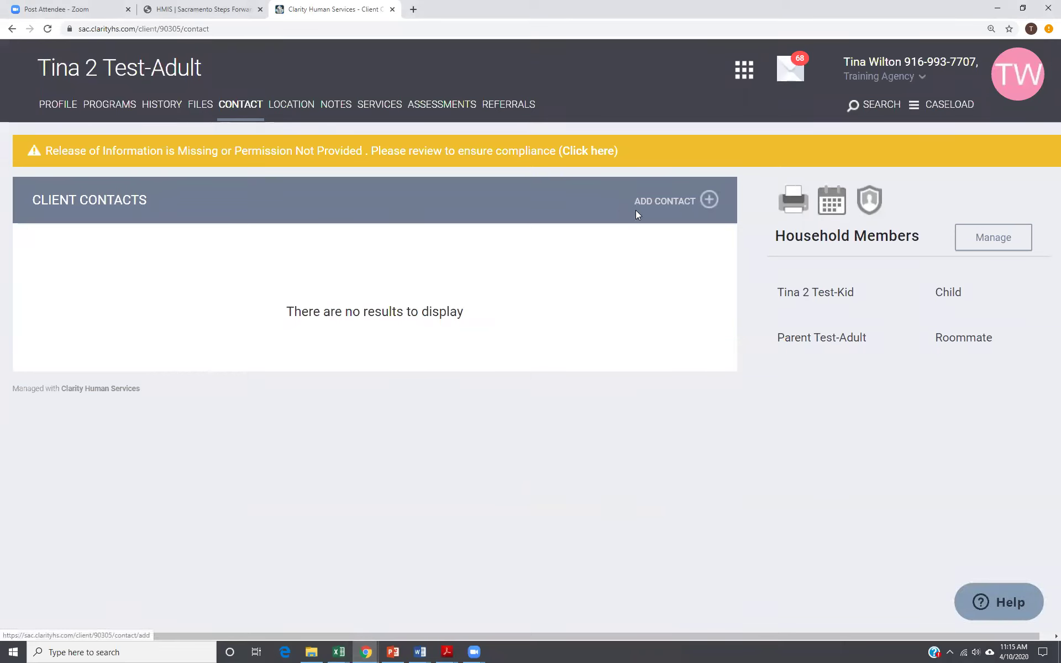
- Start a new contact for the adult test client with contact type Client, and enter the client's first phone number and email
left_click(713, 203)
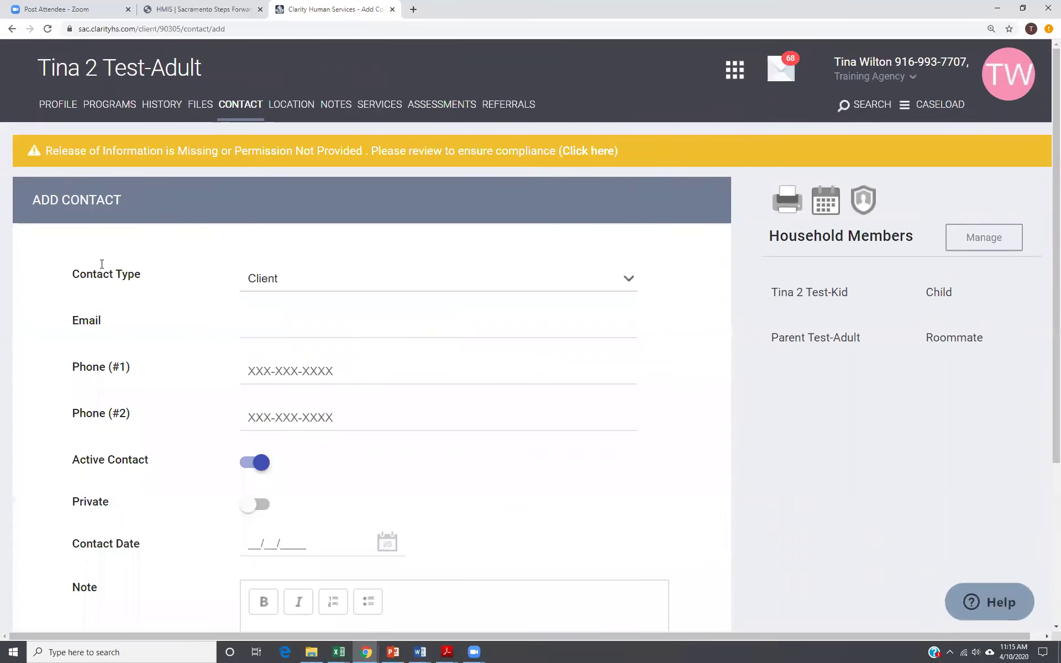
left_click(294, 285)
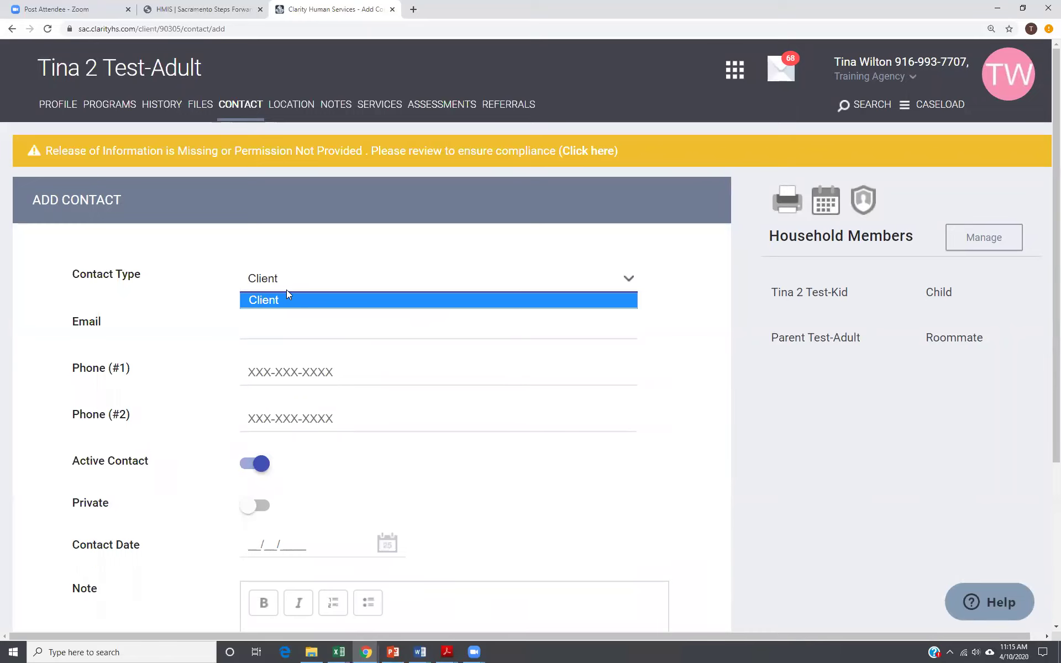
left_click(290, 299)
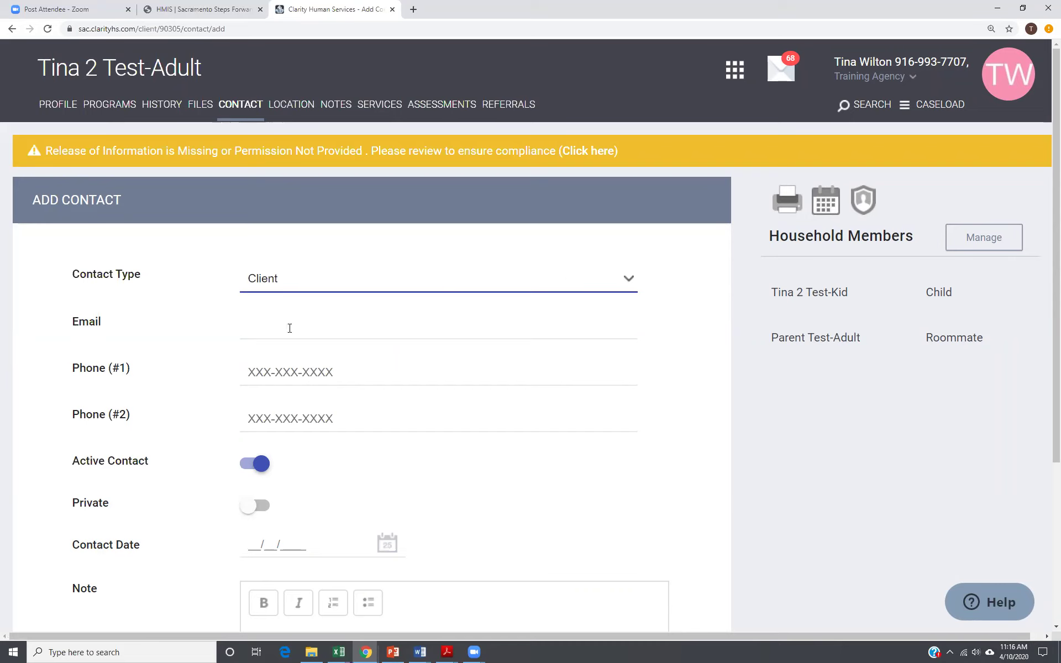
left_click(308, 377)
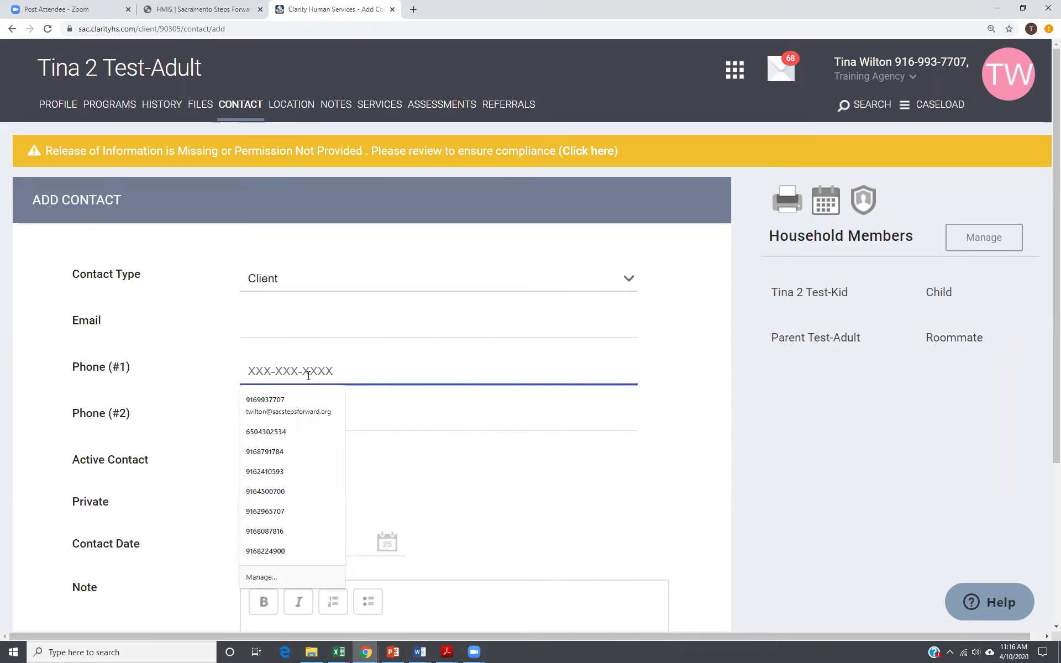
type("916999999999")
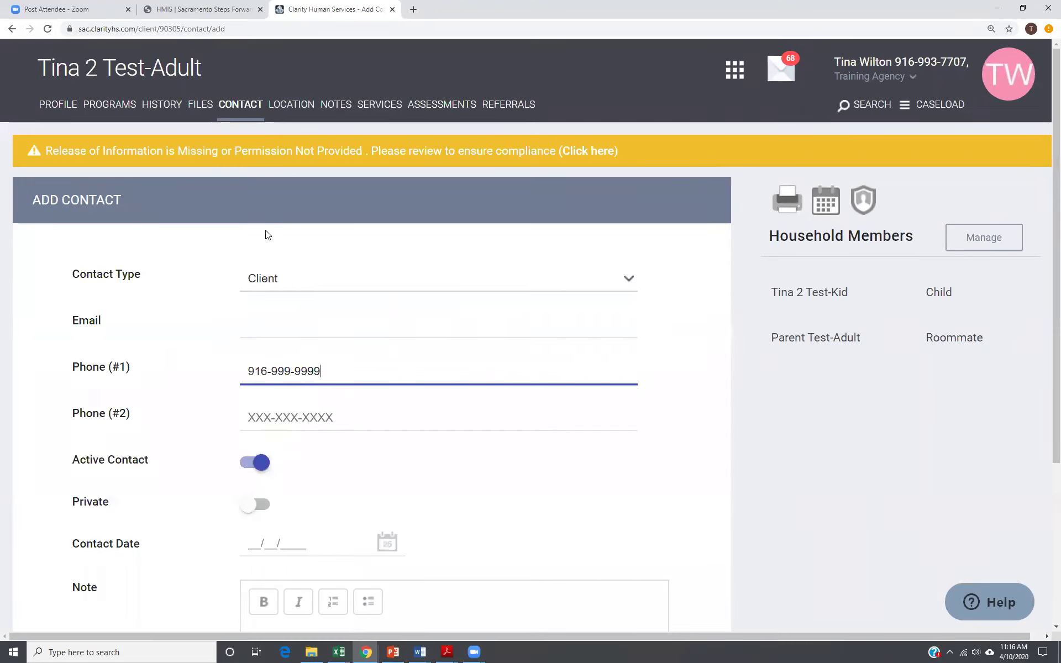
left_click(272, 330)
type("cli")
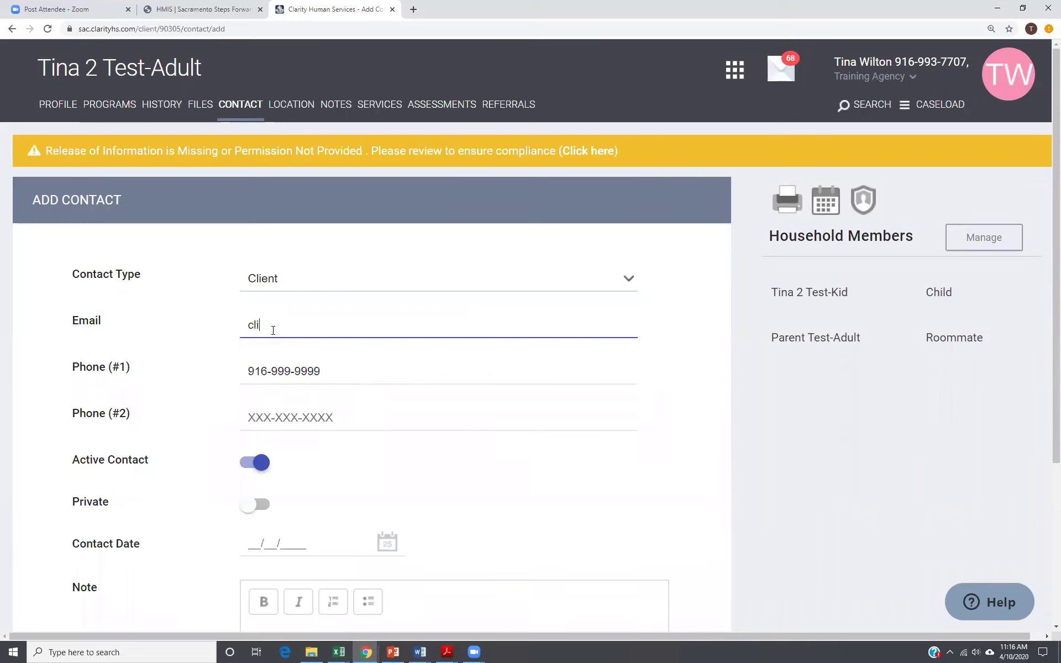
type("ent@email.com")
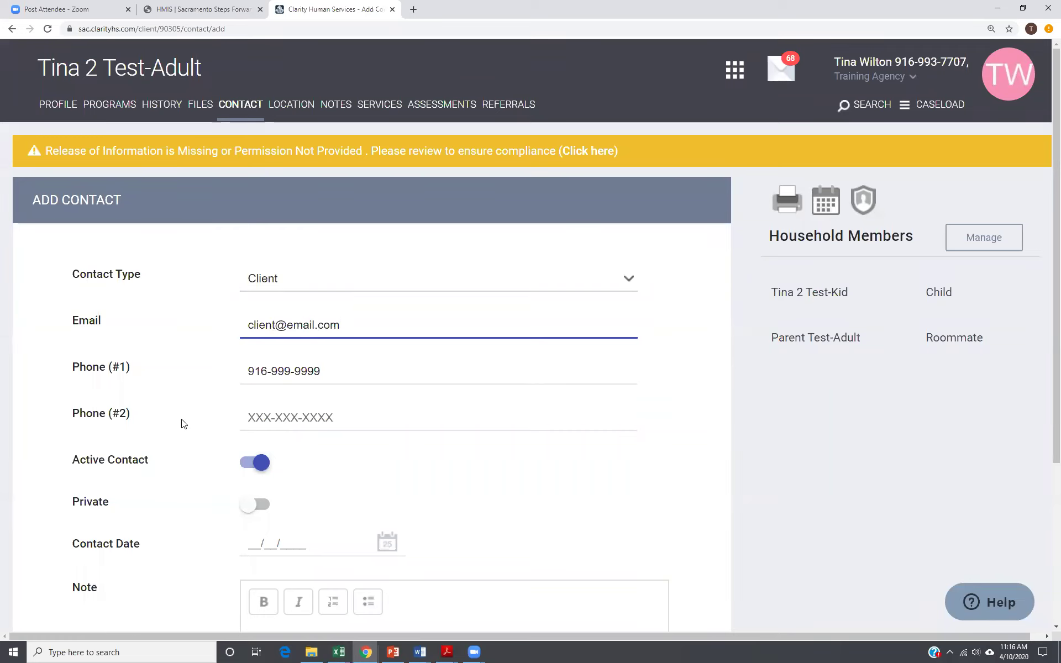
- Mark the new contact as private and set its contact date to 04/10/2020
scroll(208, 416, "down", 2)
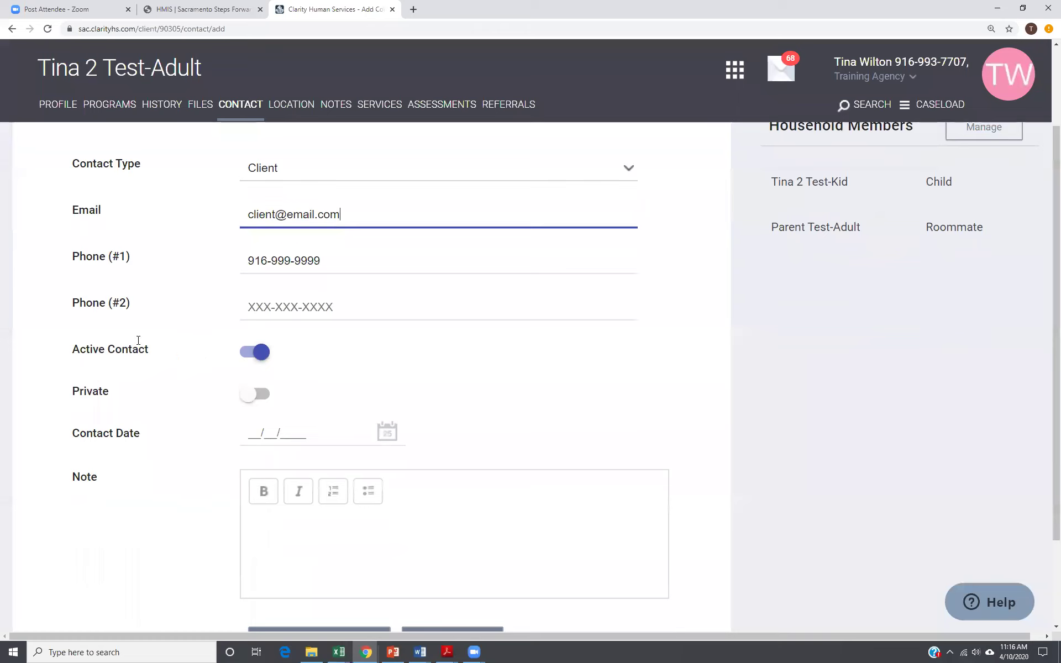
left_click(258, 396)
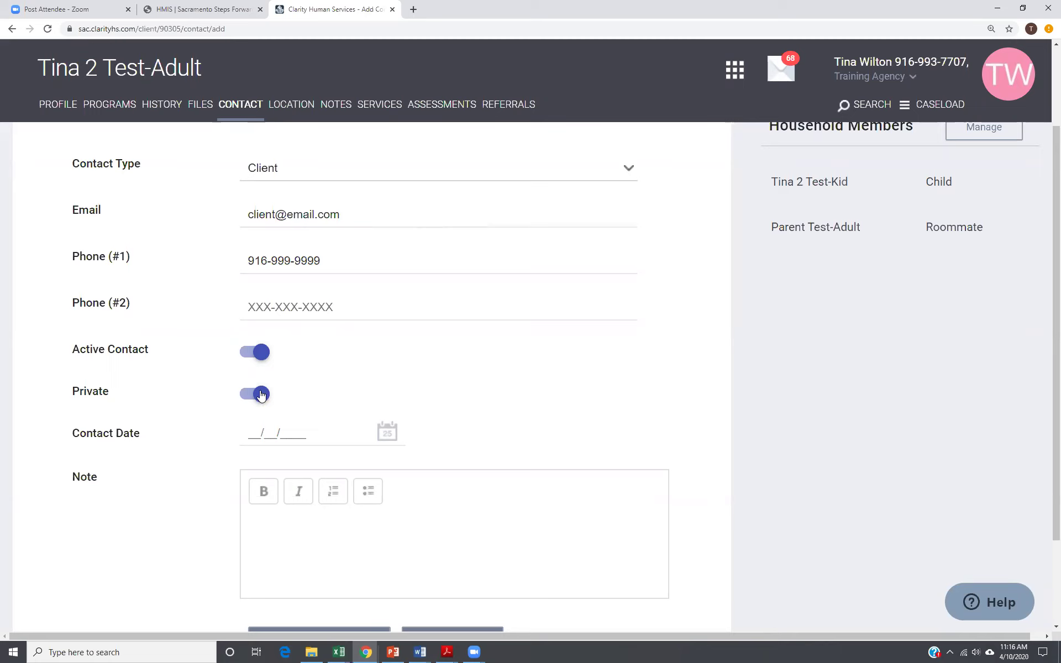
left_click(262, 432)
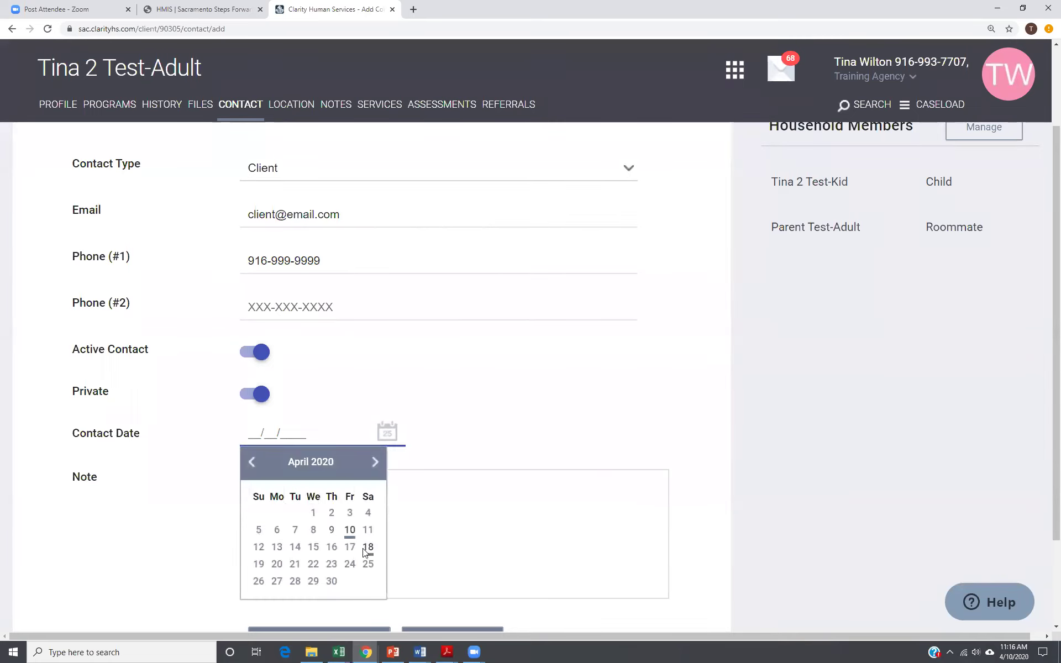
left_click(353, 531)
scroll(216, 452, "down", 2)
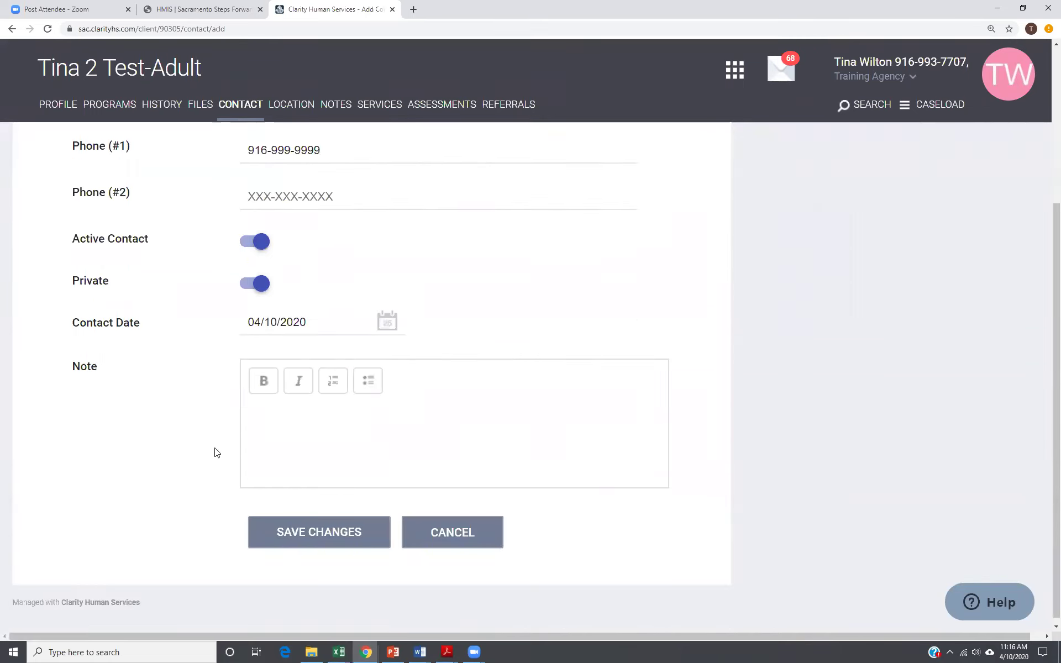
scroll(435, 443, "up", 3)
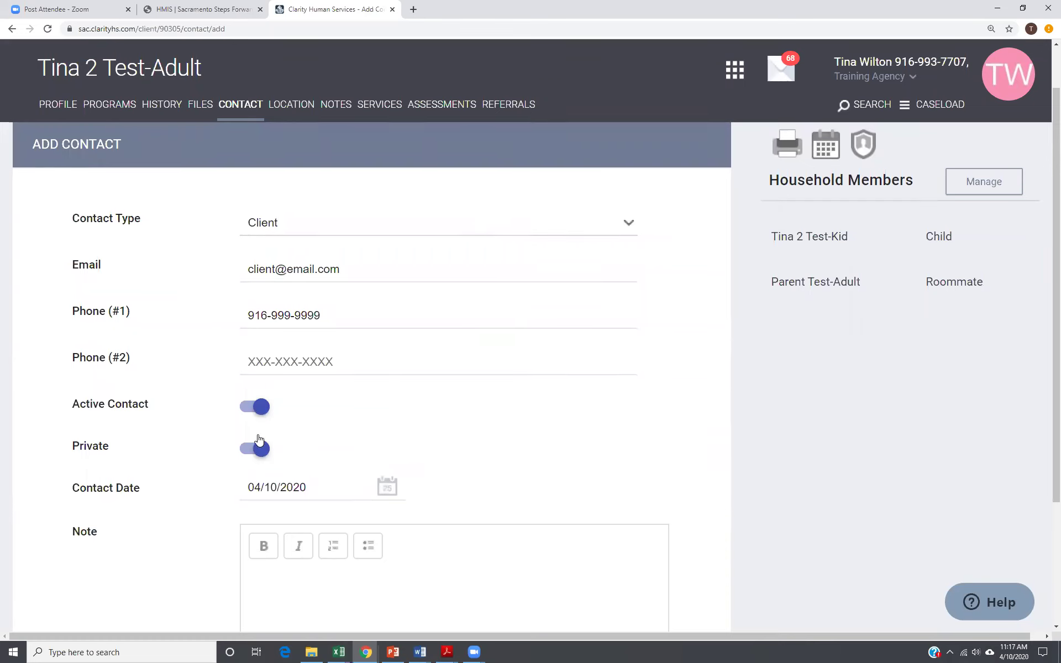
- Add the note "Message phone only. Please only leave your name and number.", save the contact and preview its note in the contacts list
scroll(272, 478, "down", 2)
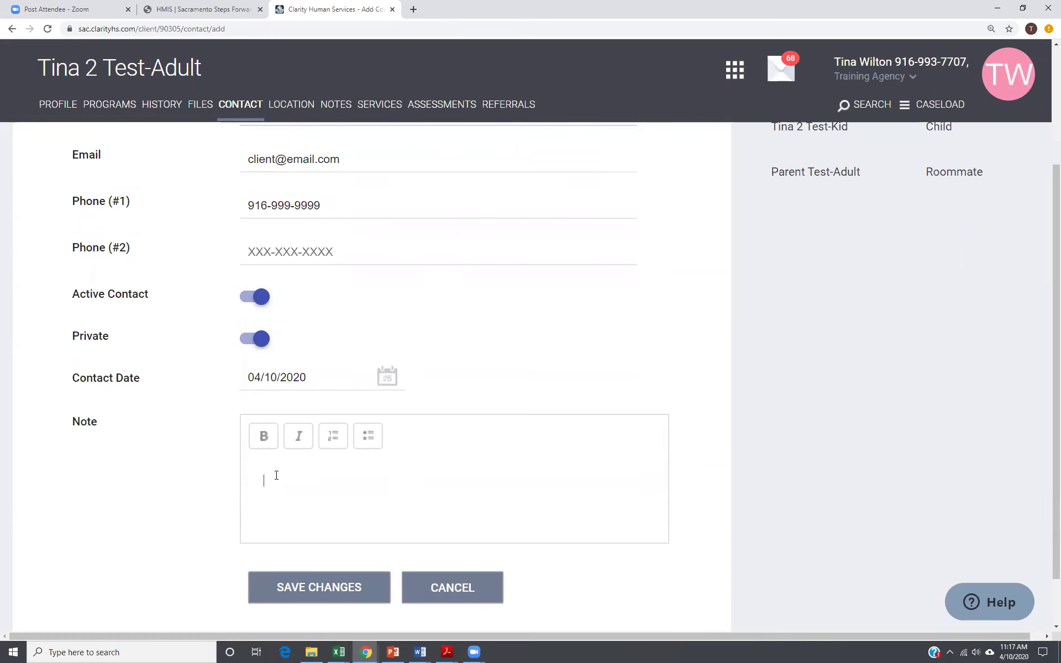
type("Messag")
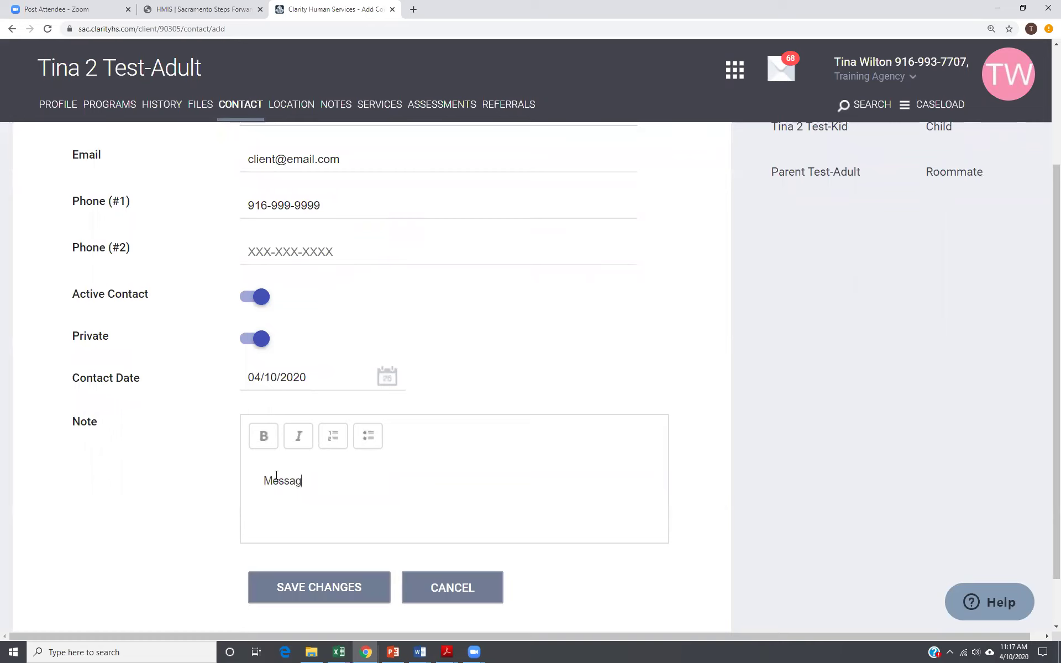
type("e phone only.  Pl")
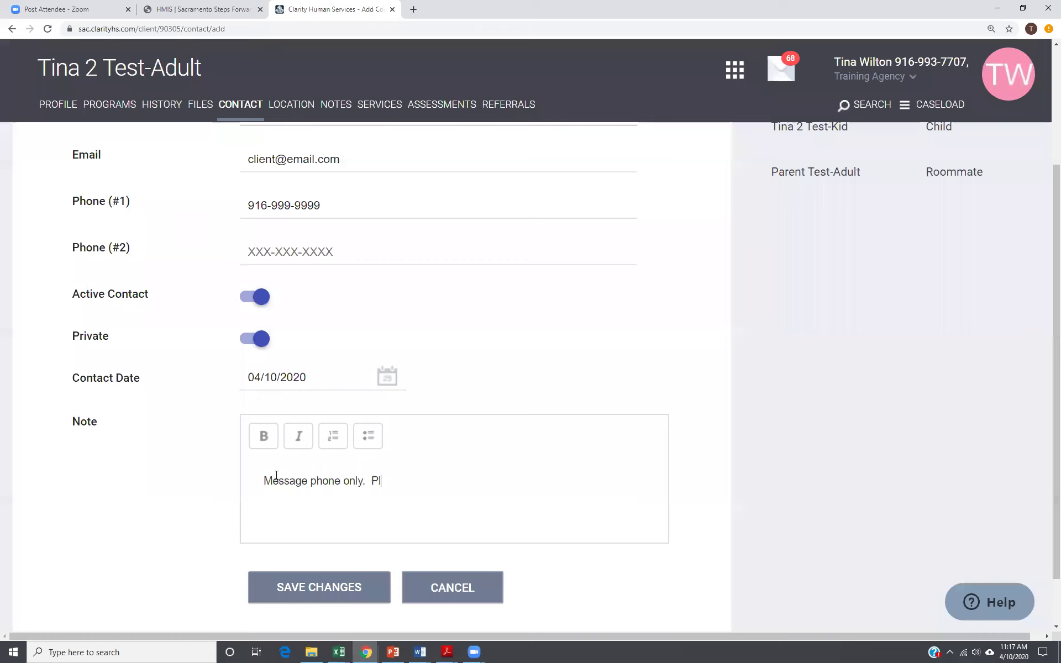
type("ease only leave your ")
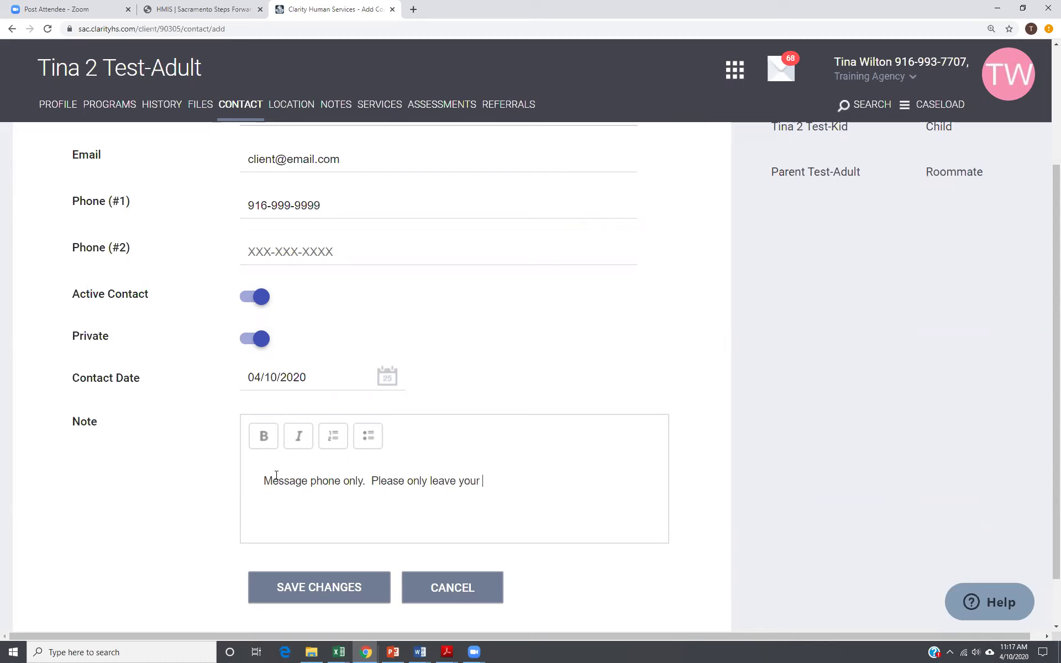
type("name and number.")
left_click(344, 598)
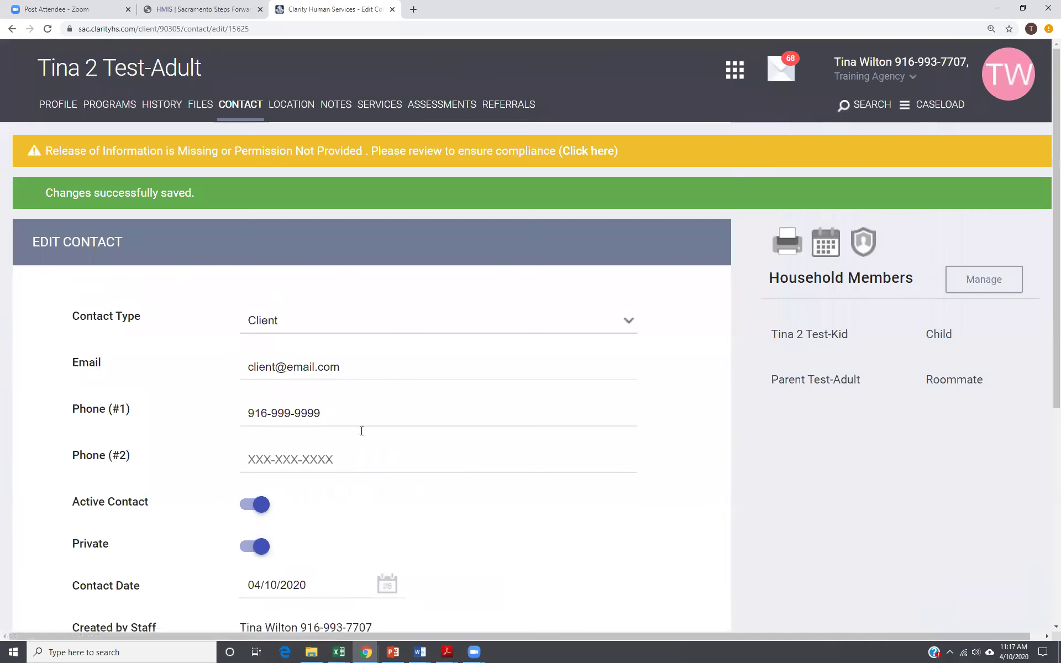
left_click(246, 111)
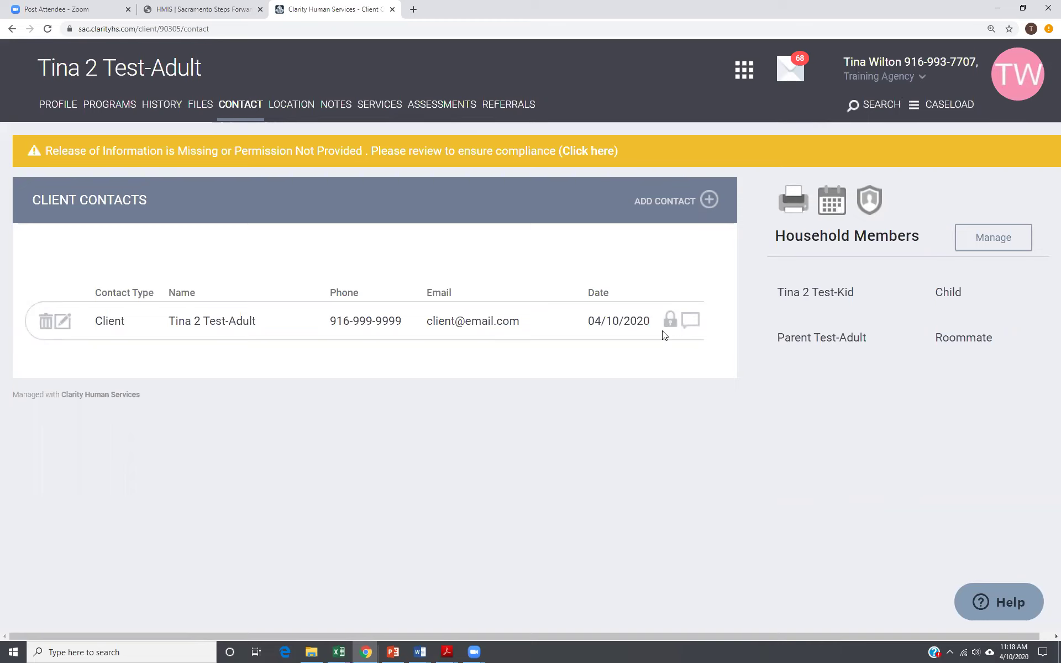
mouse_move(692, 329)
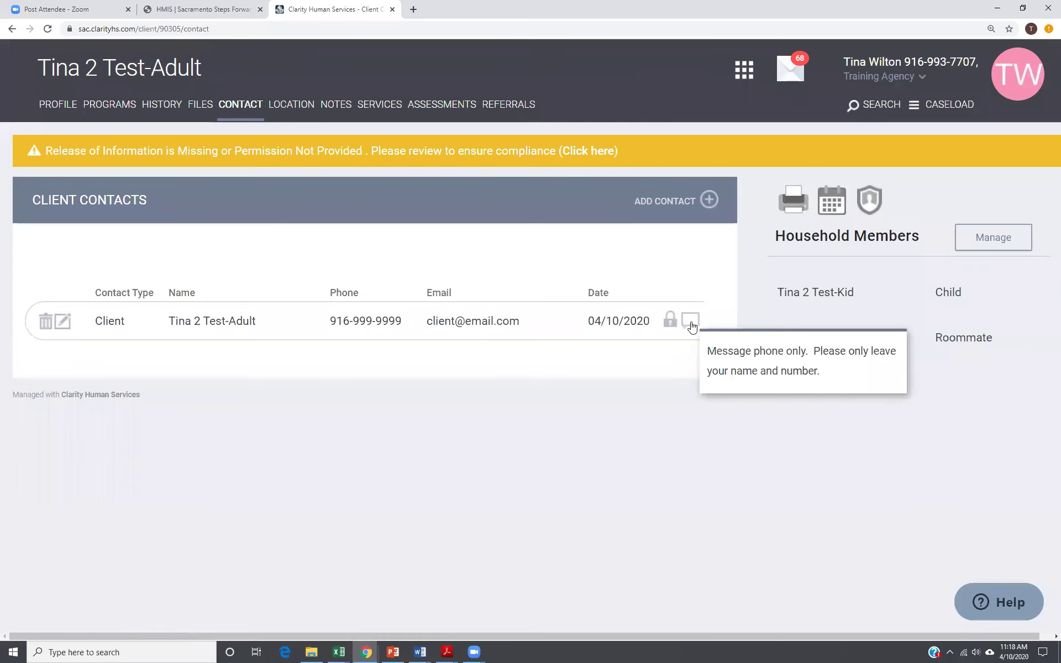
- Edit the saved contact to turn off Private, save the change and return to the client's contacts list
left_click(59, 329)
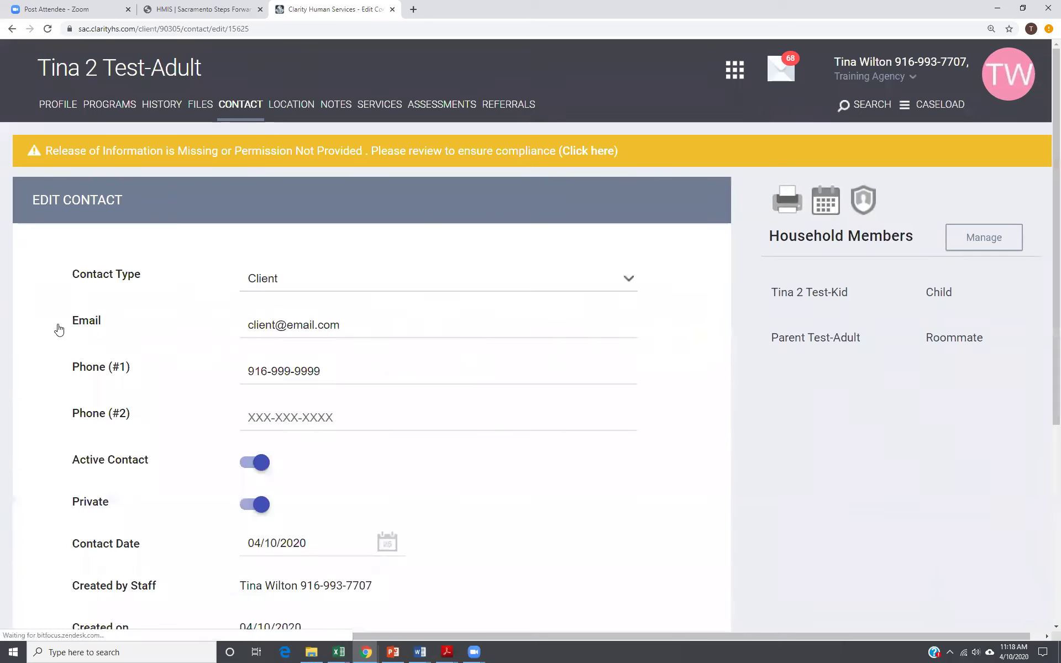
scroll(193, 381, "down", 4)
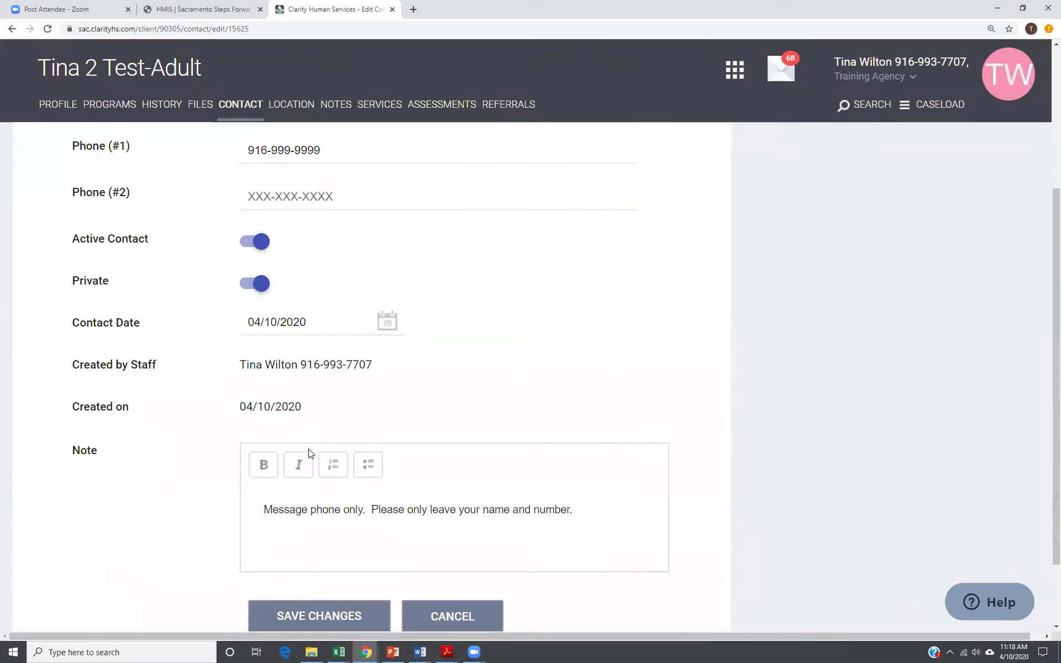
left_click(261, 284)
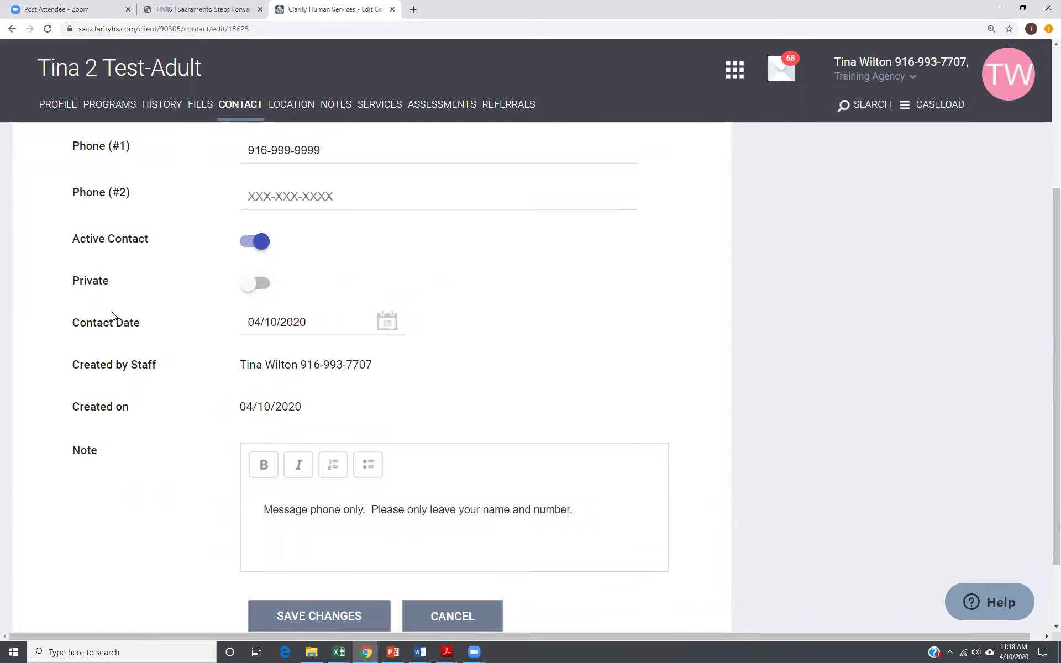
scroll(326, 542, "down", 2)
left_click(330, 534)
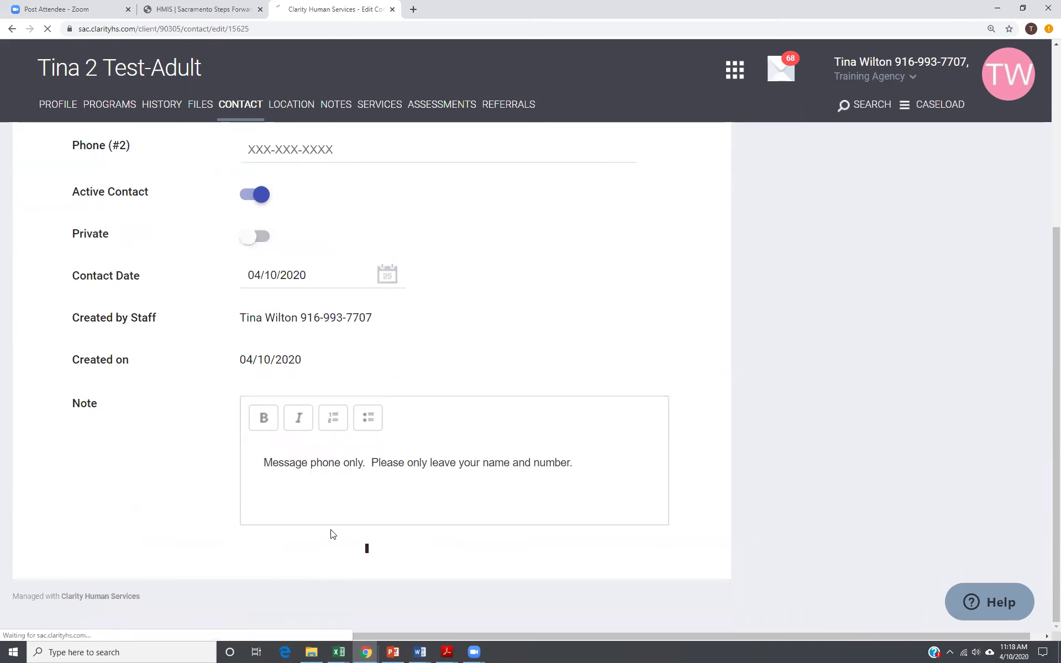
left_click(243, 110)
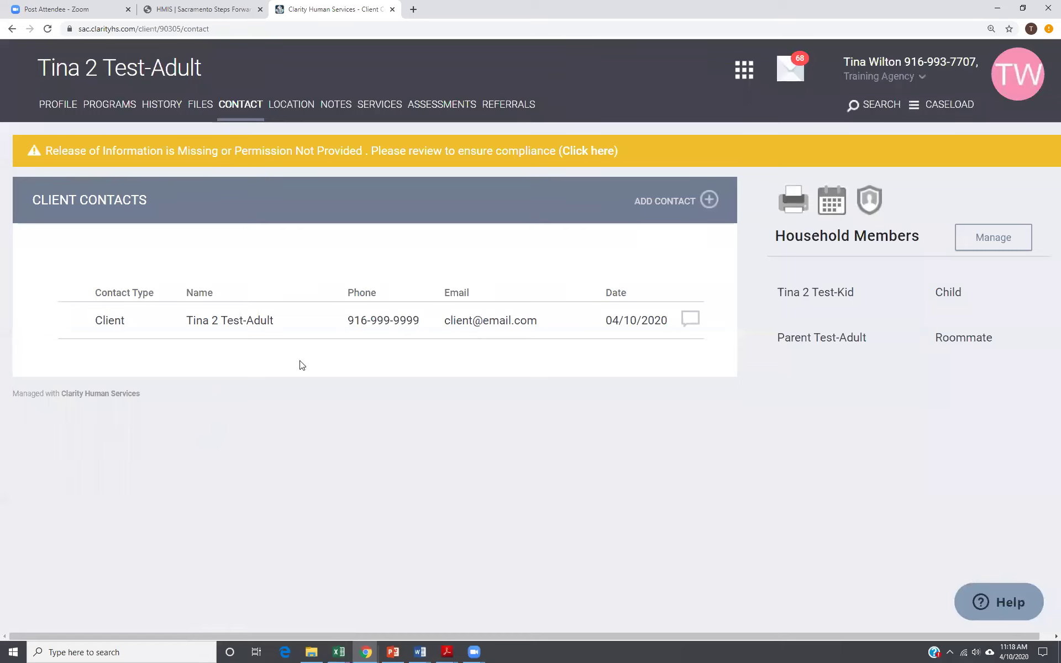
- Turn off Active Contact for the client's contact, save the change and return to the contacts list
left_click(63, 321)
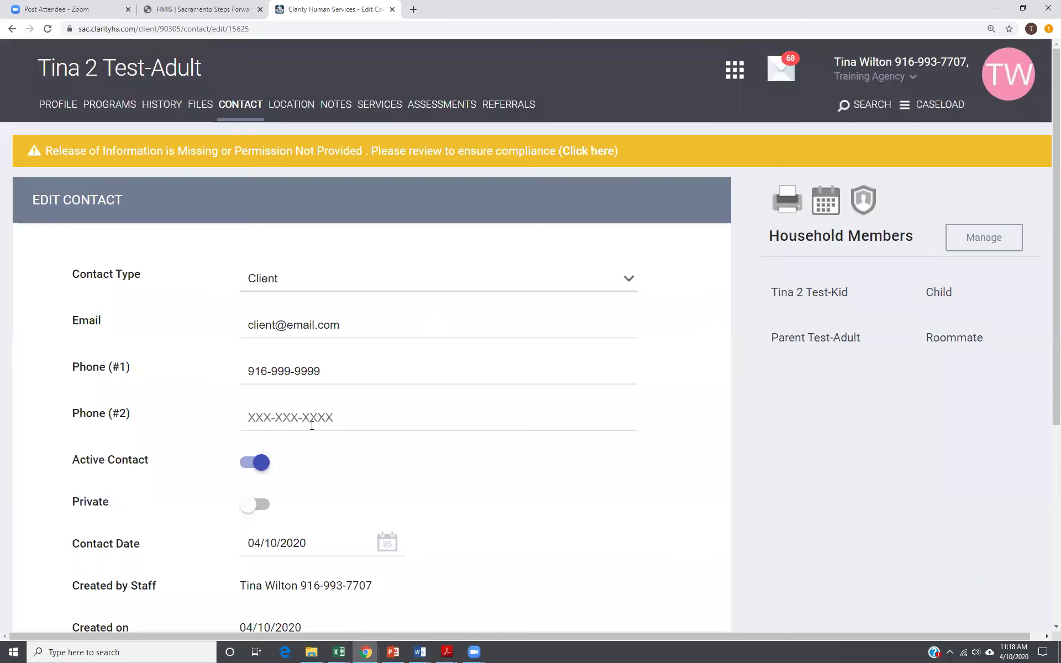
scroll(310, 422, "down", 3)
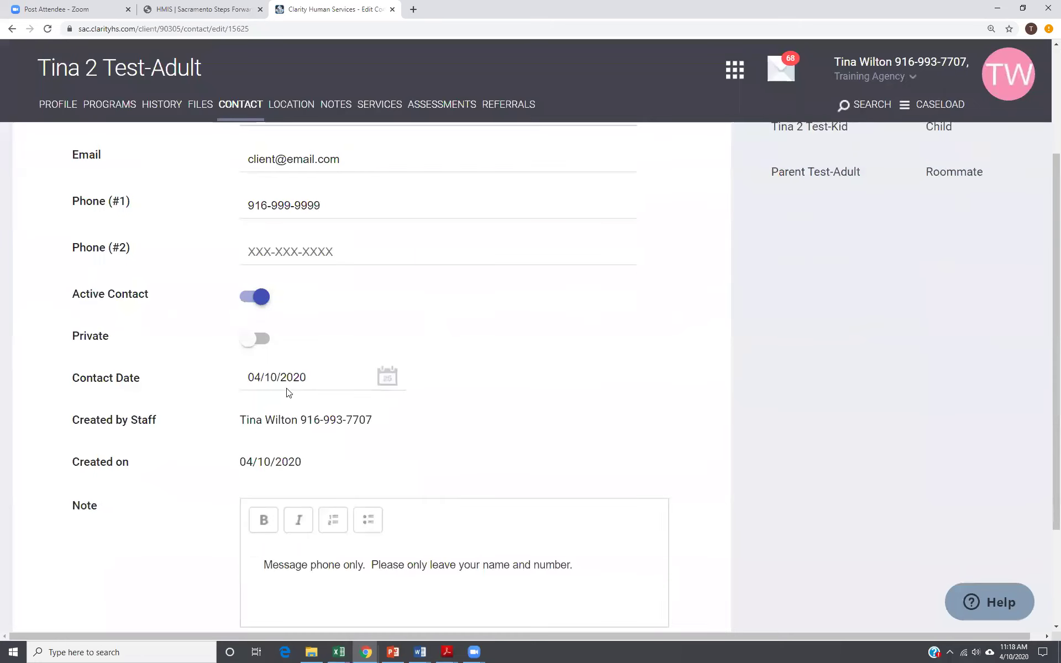
left_click(258, 301)
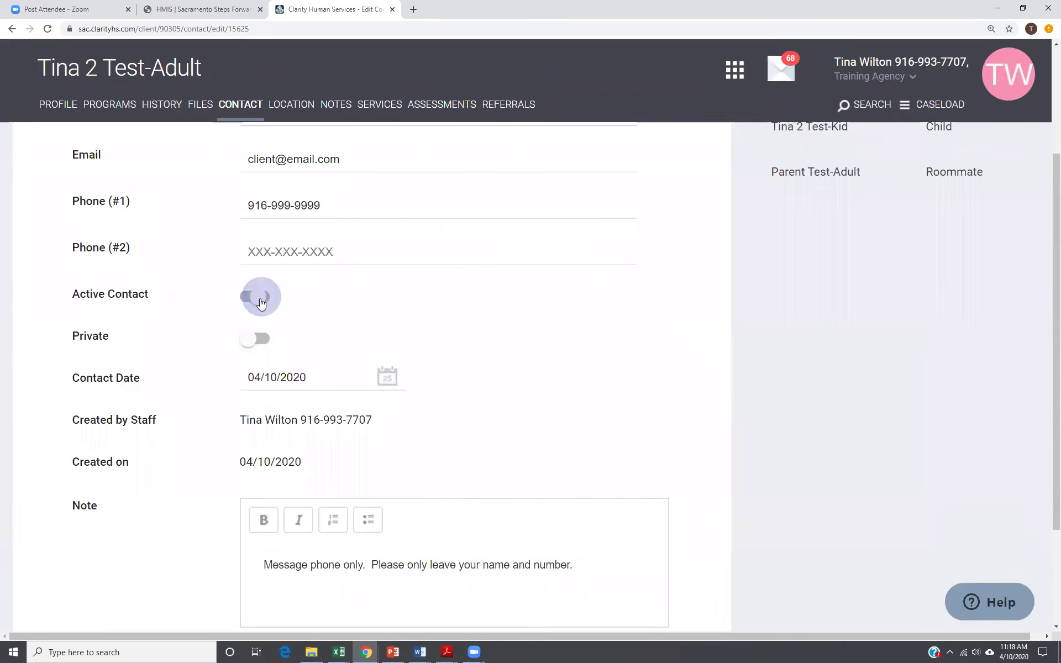
scroll(332, 584, "down", 3)
left_click(336, 536)
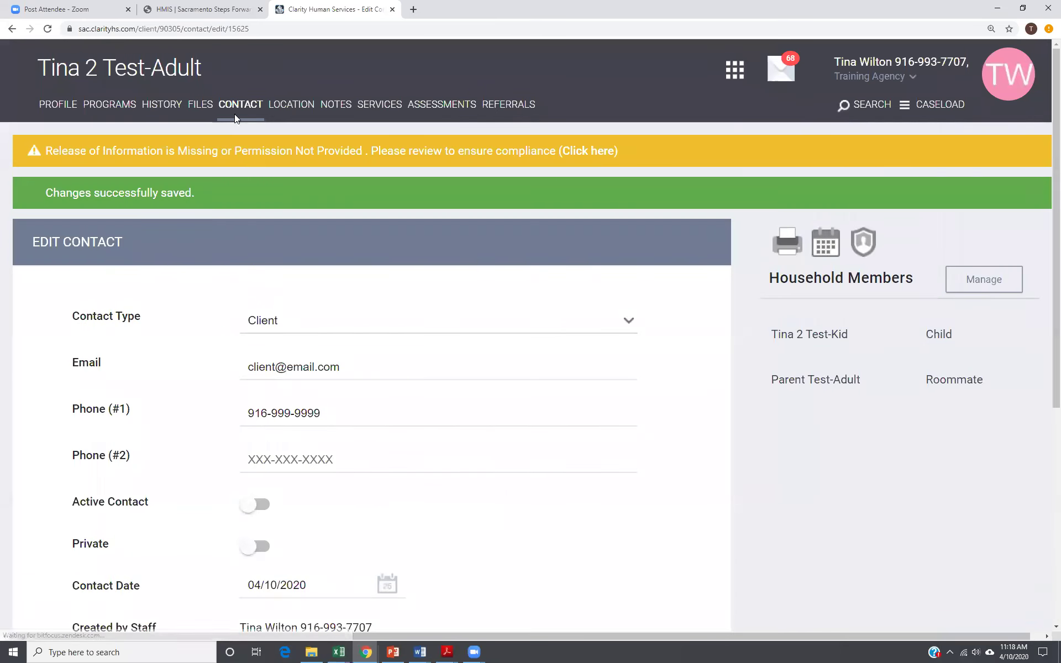
left_click(244, 106)
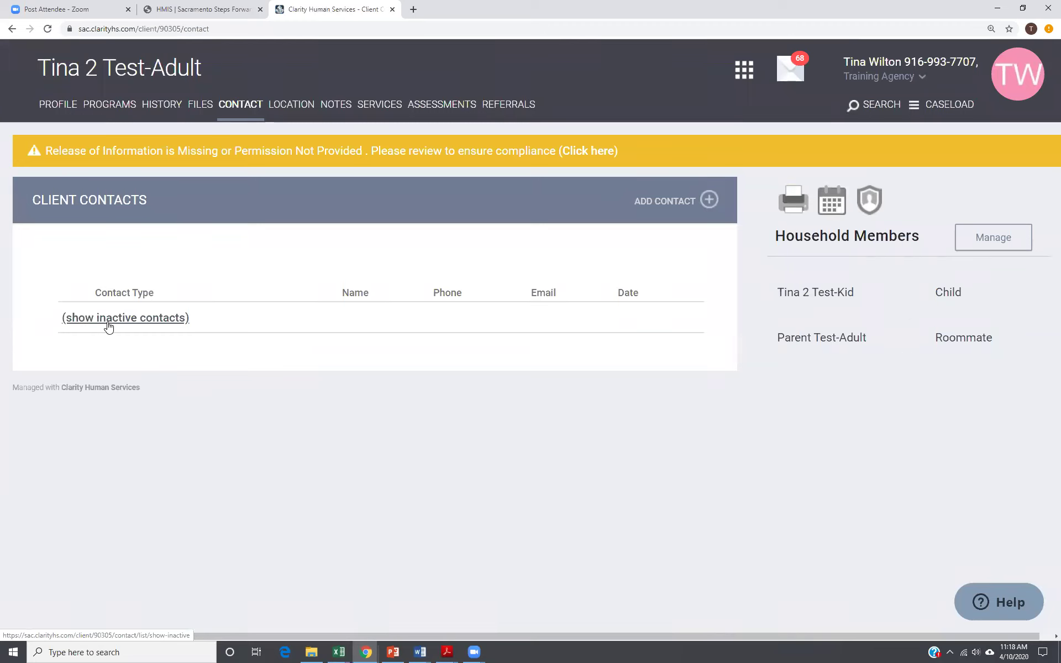
- Show the inactive contacts, turn Active Contact back on for the client's contact, save it and return to the contacts list
left_click(136, 322)
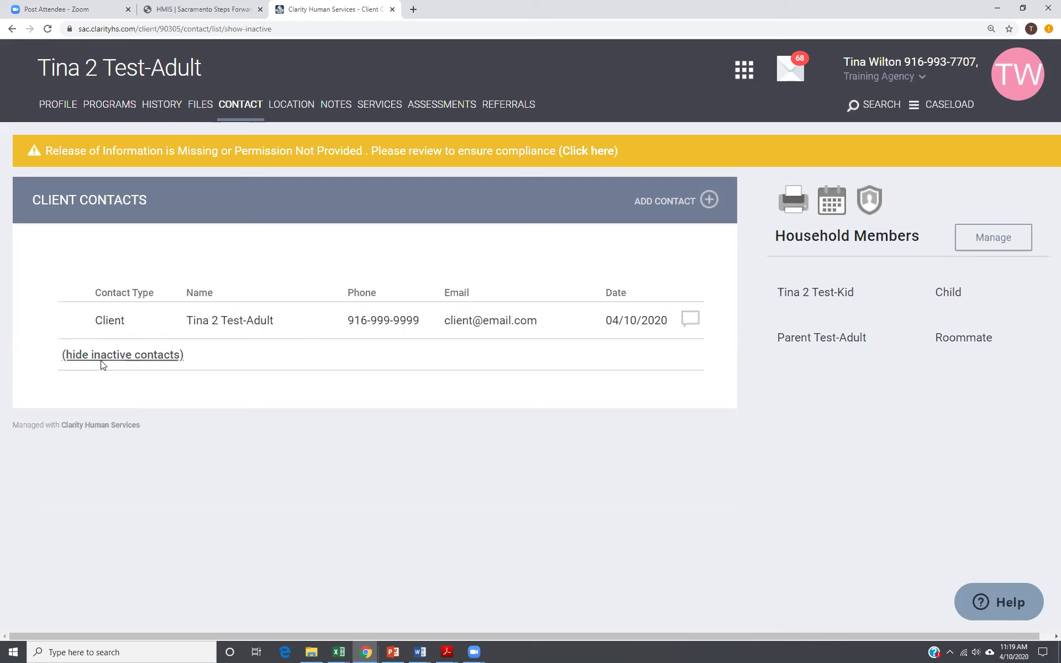
left_click(70, 330)
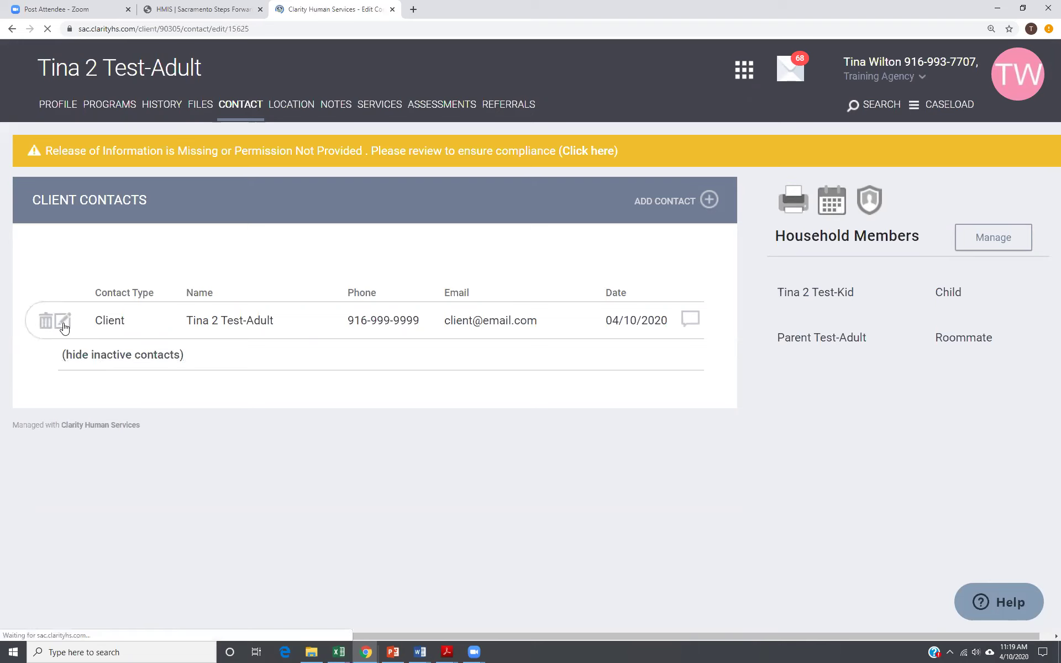
scroll(188, 354, "down", 2)
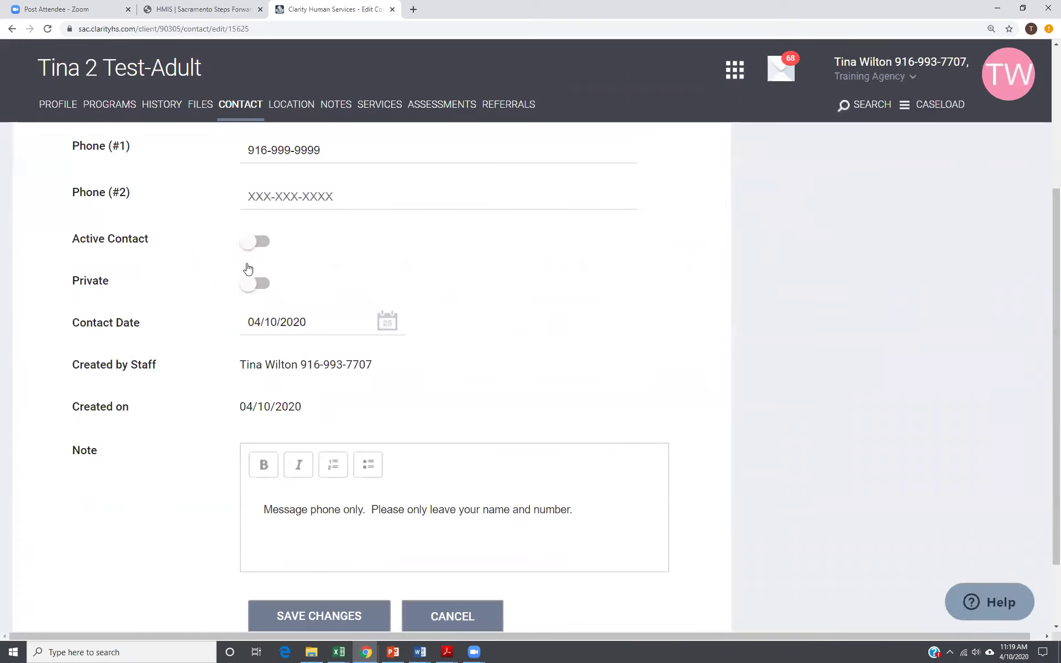
left_click(257, 246)
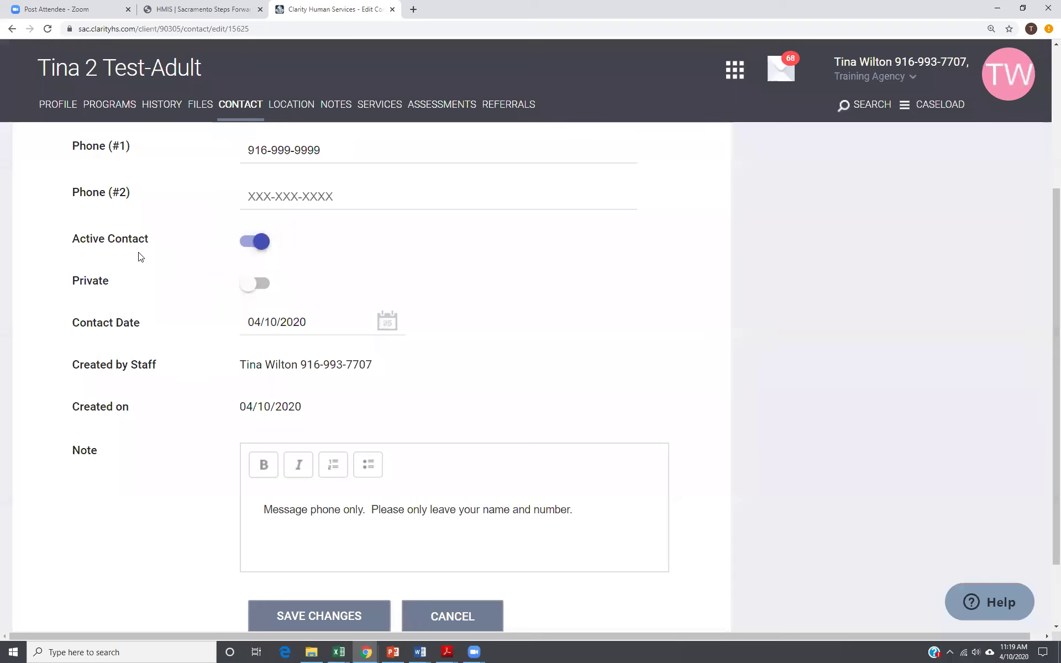
scroll(260, 456, "down", 2)
left_click(351, 530)
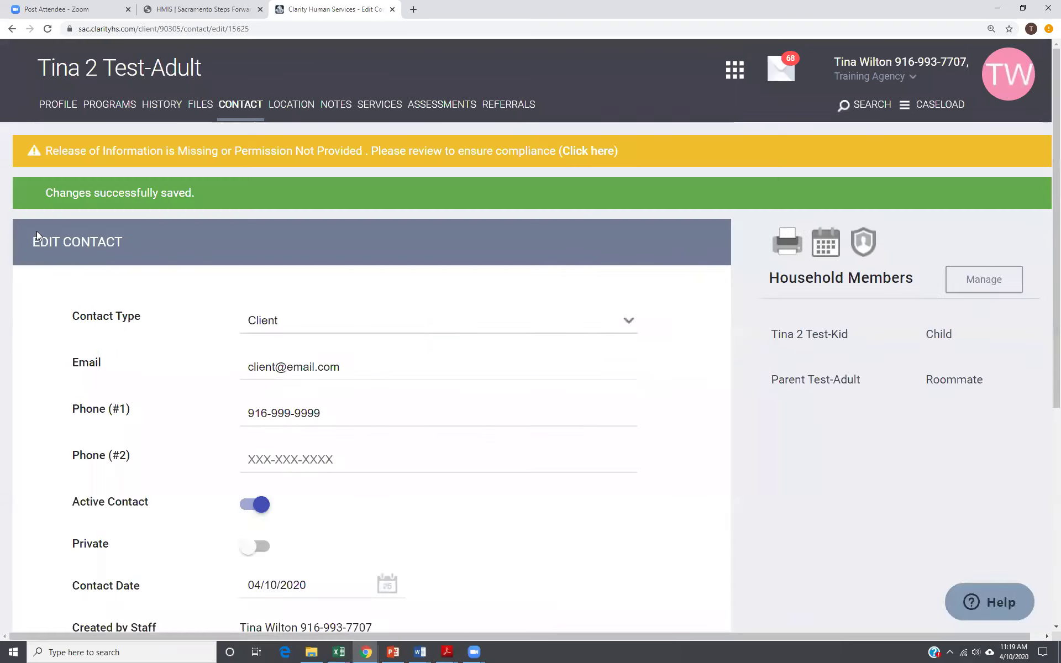
left_click(222, 107)
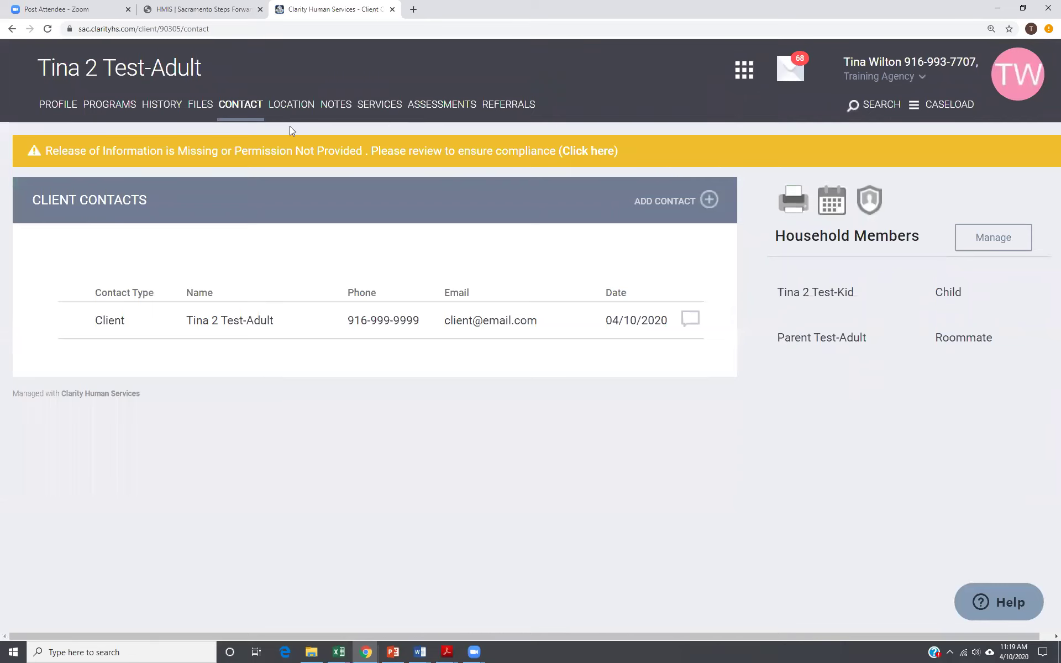
- Open the client's Location page and review its map, type and status filters and address list
left_click(294, 106)
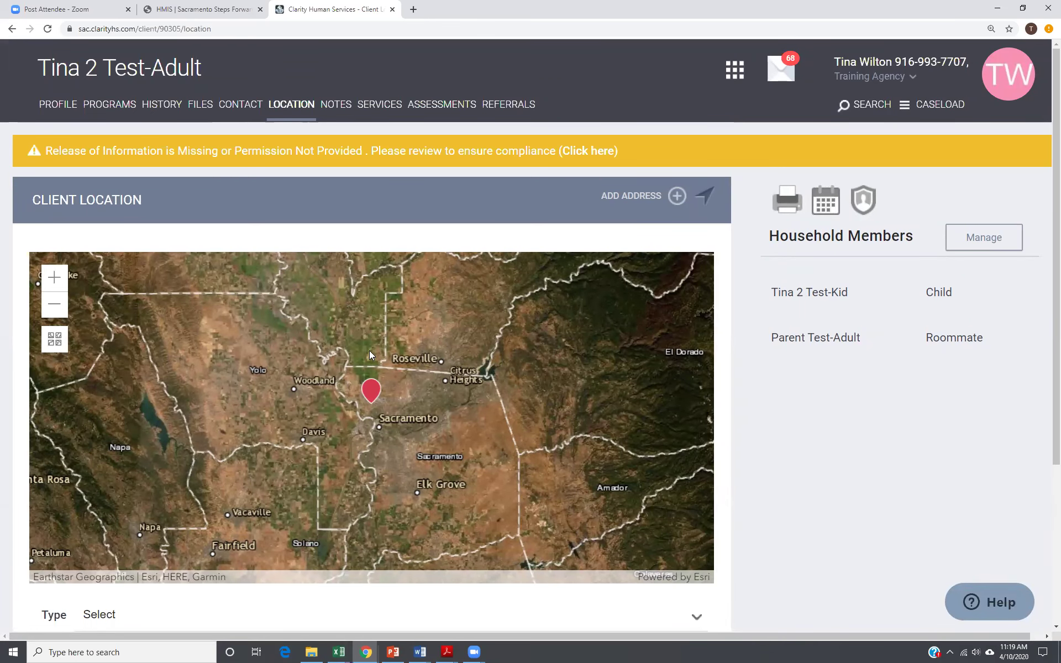
scroll(369, 351, "down", 2)
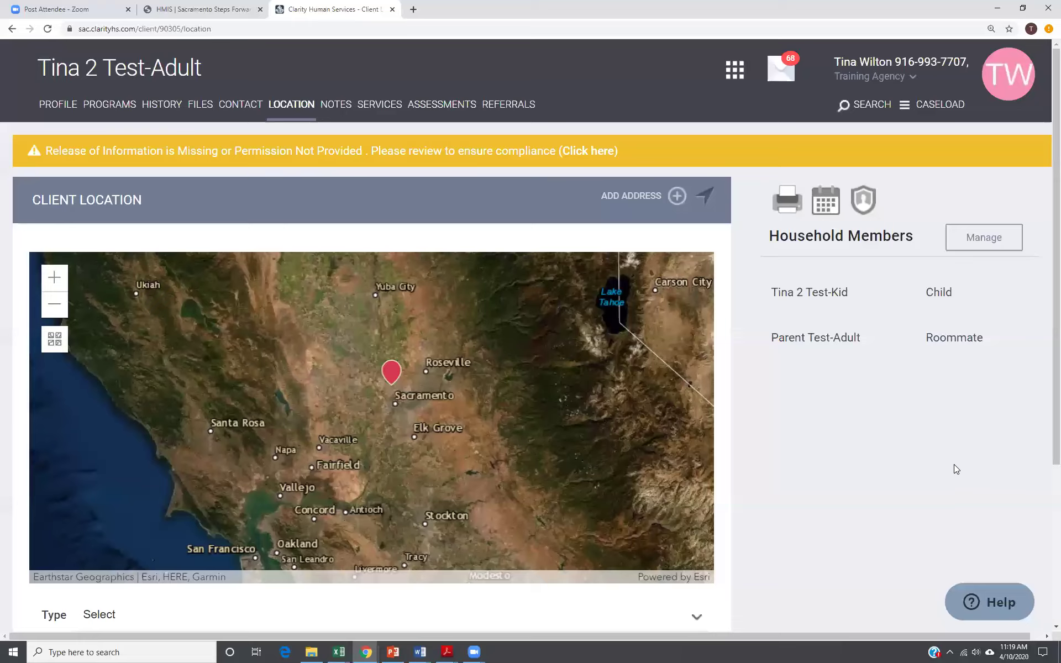
scroll(955, 467, "down", 4)
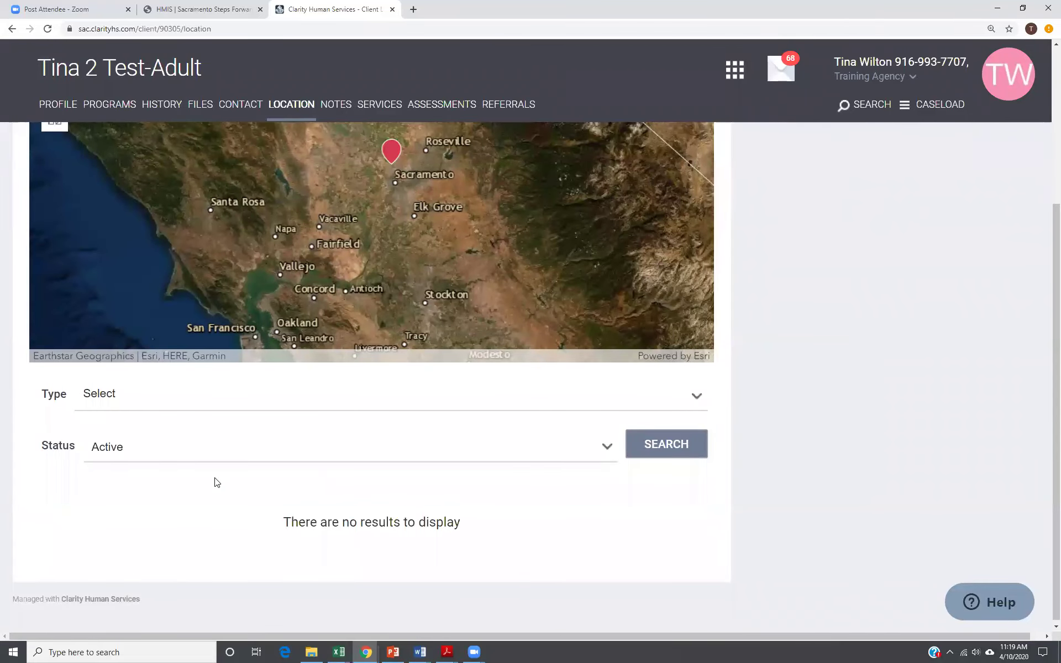
scroll(430, 406, "up", 2)
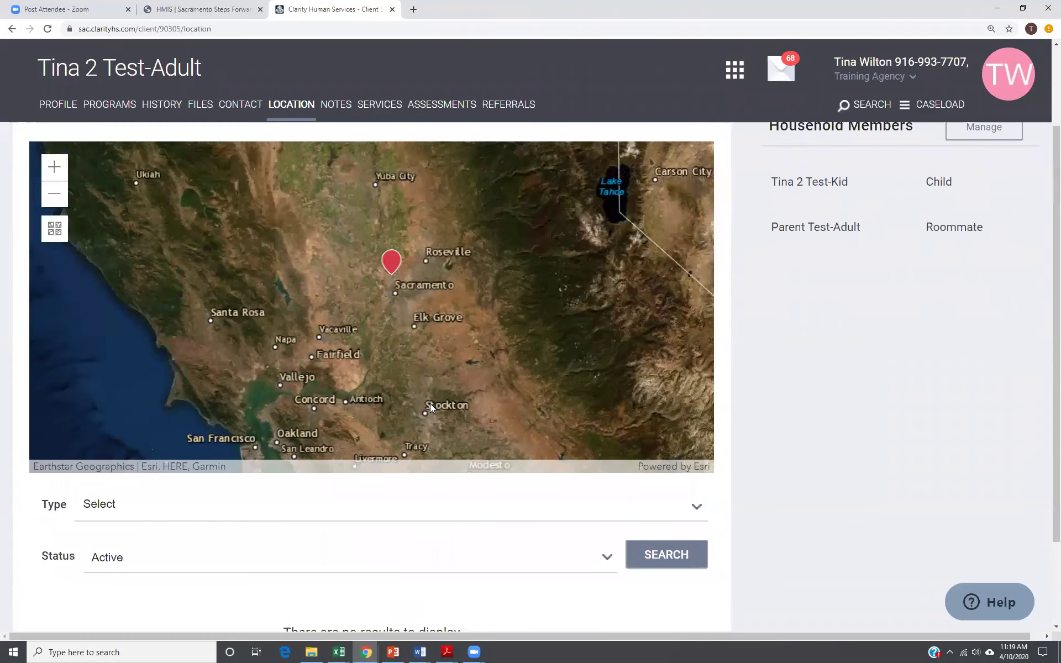
- Change the client location map's basemap to Imagery Hybrid and inspect the Sacramento area up close
left_click(58, 231)
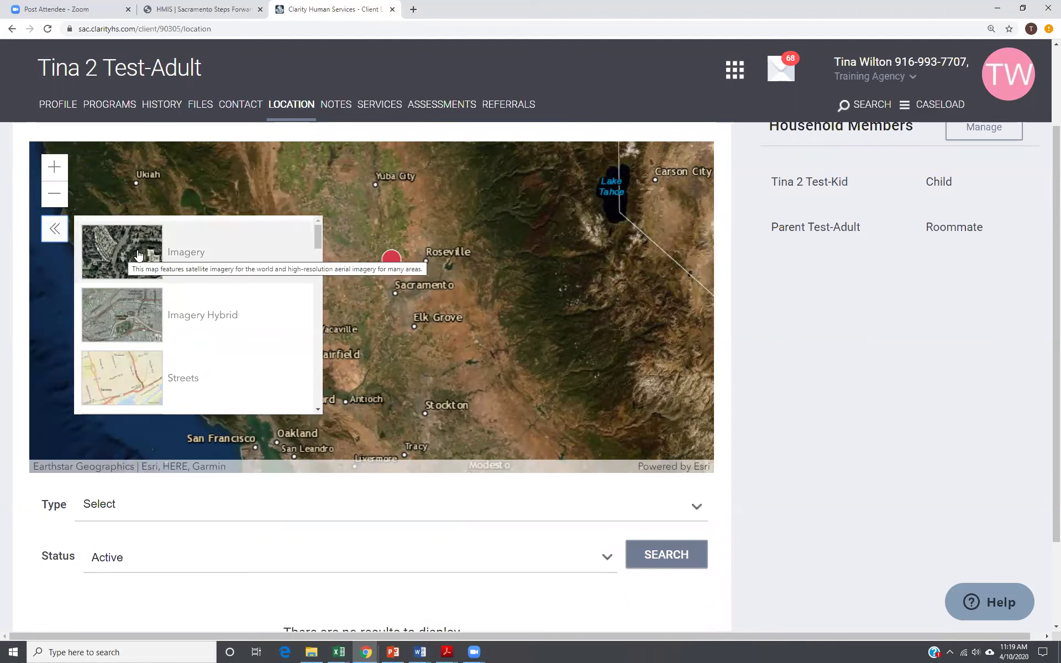
left_click(127, 321)
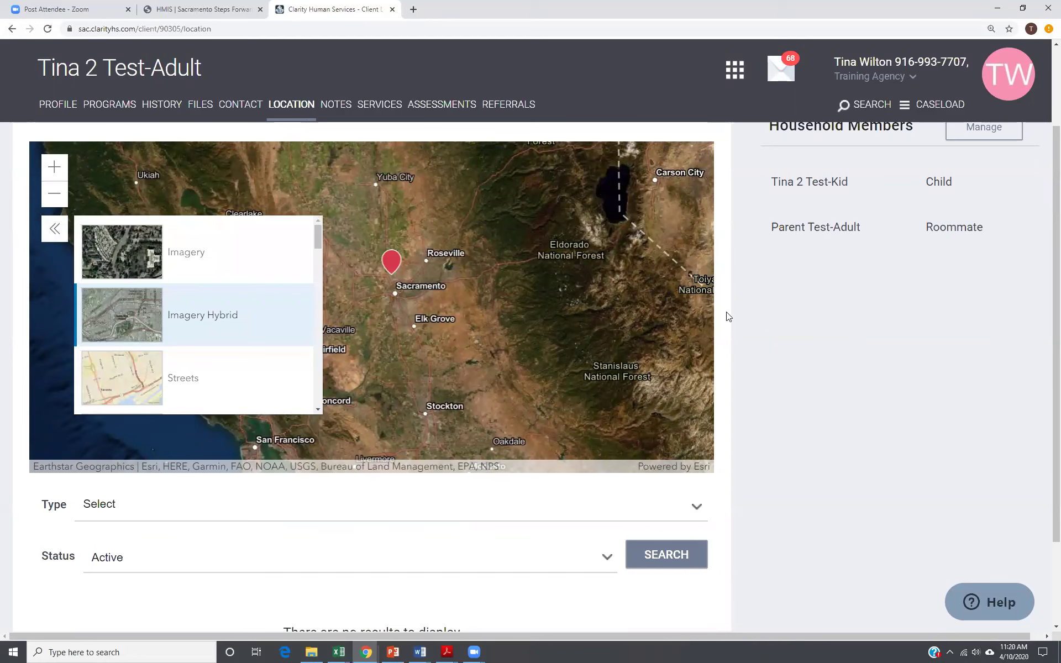
scroll(478, 368, "up", 2)
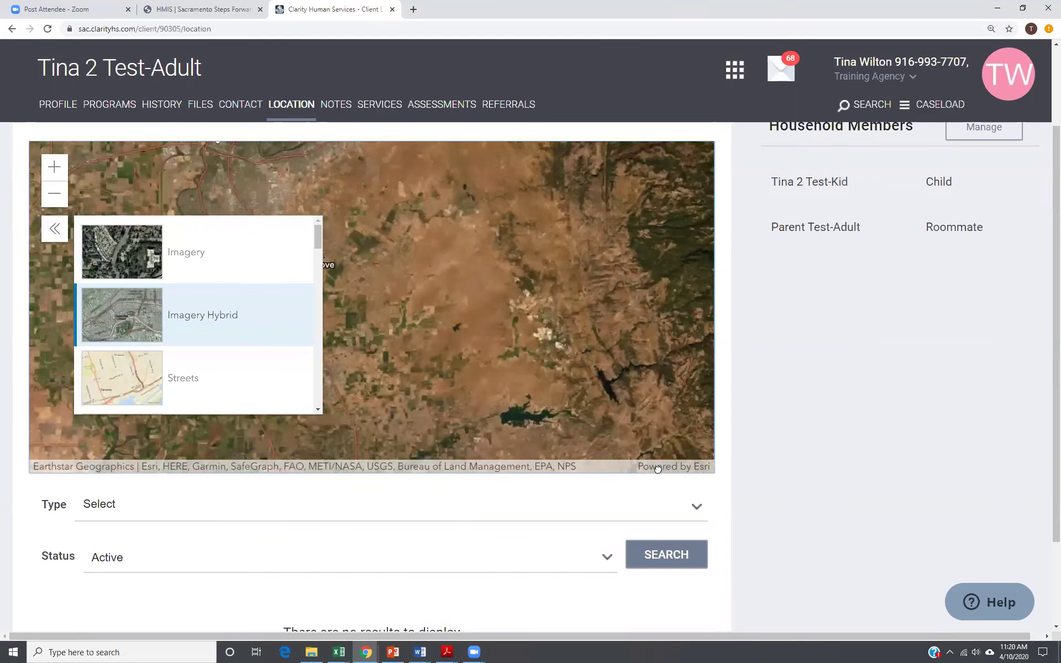
scroll(497, 360, "up", 2)
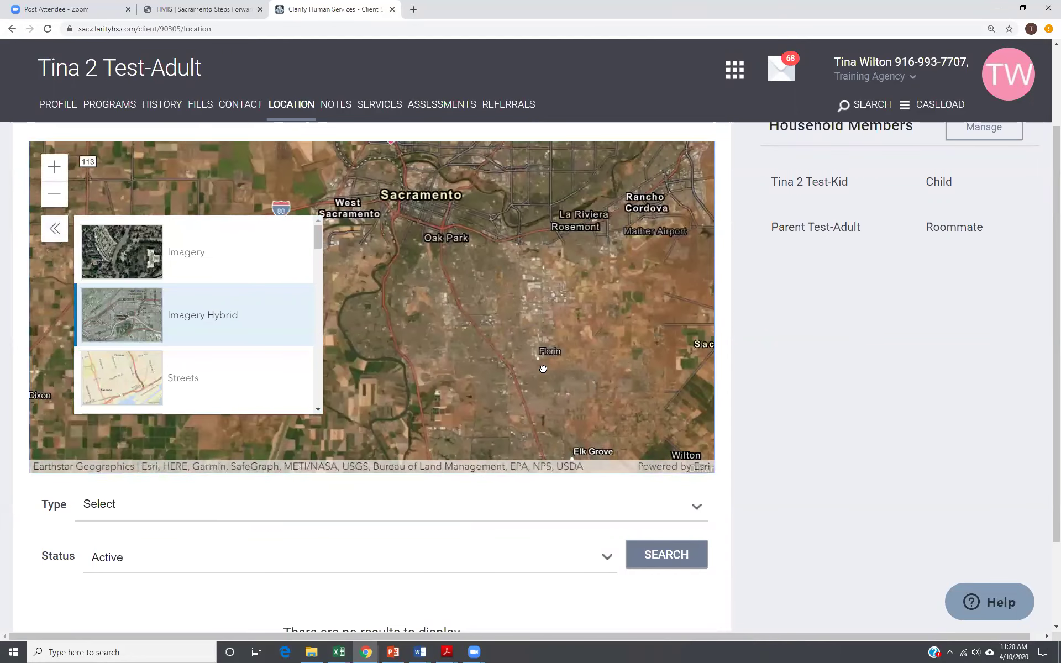
scroll(533, 359, "up", 2)
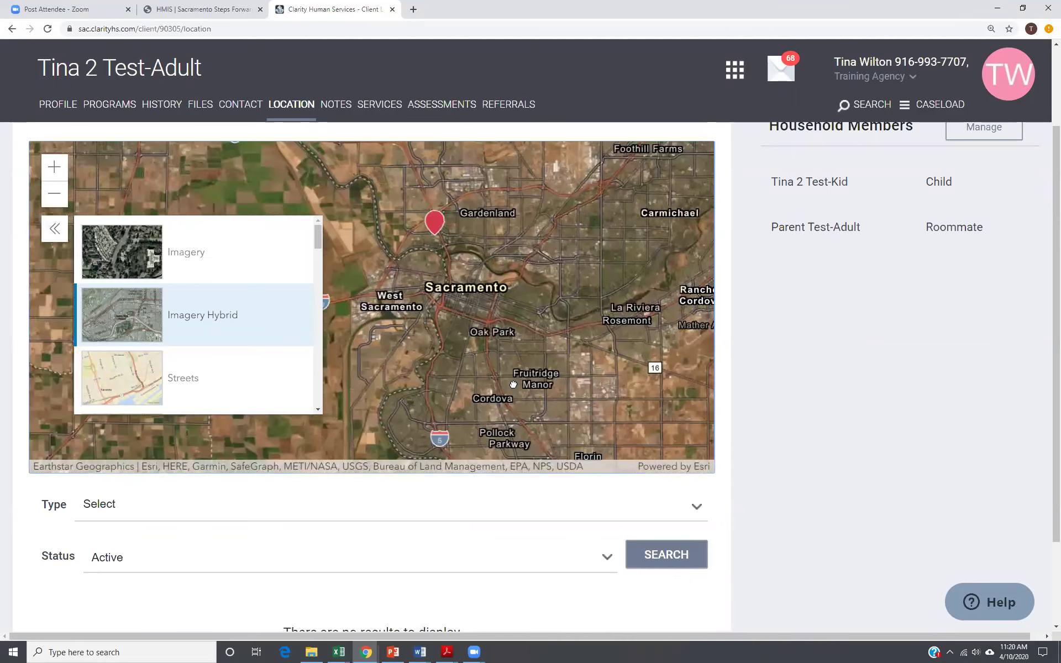
left_click_drag(529, 330, 568, 403)
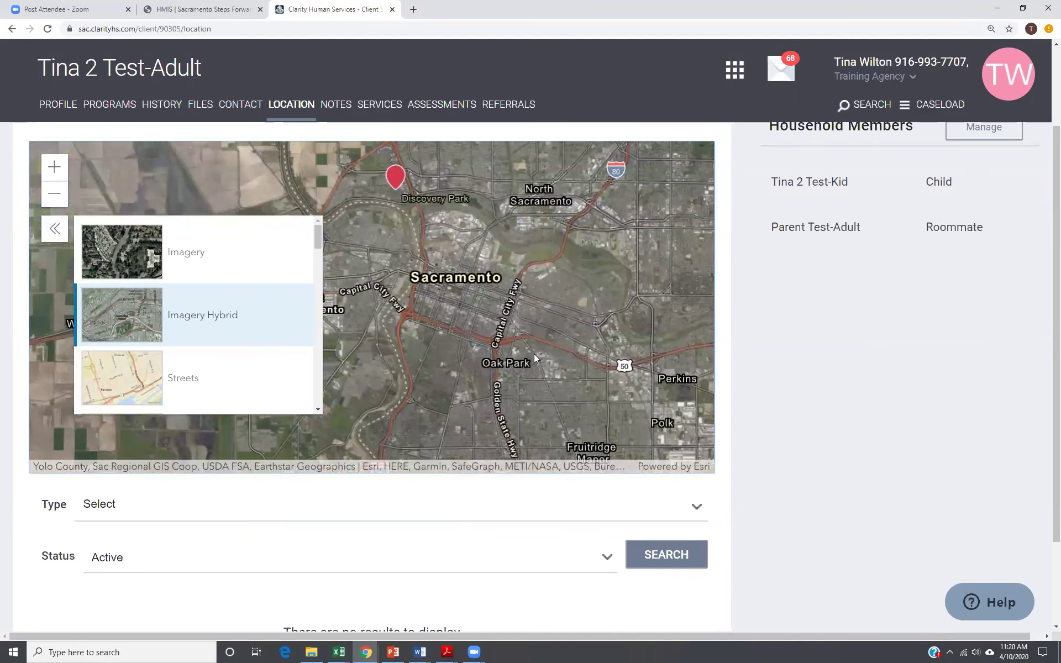
- Switch the client location map's basemap to Streets and view the Sacramento area in that style
left_click(122, 388)
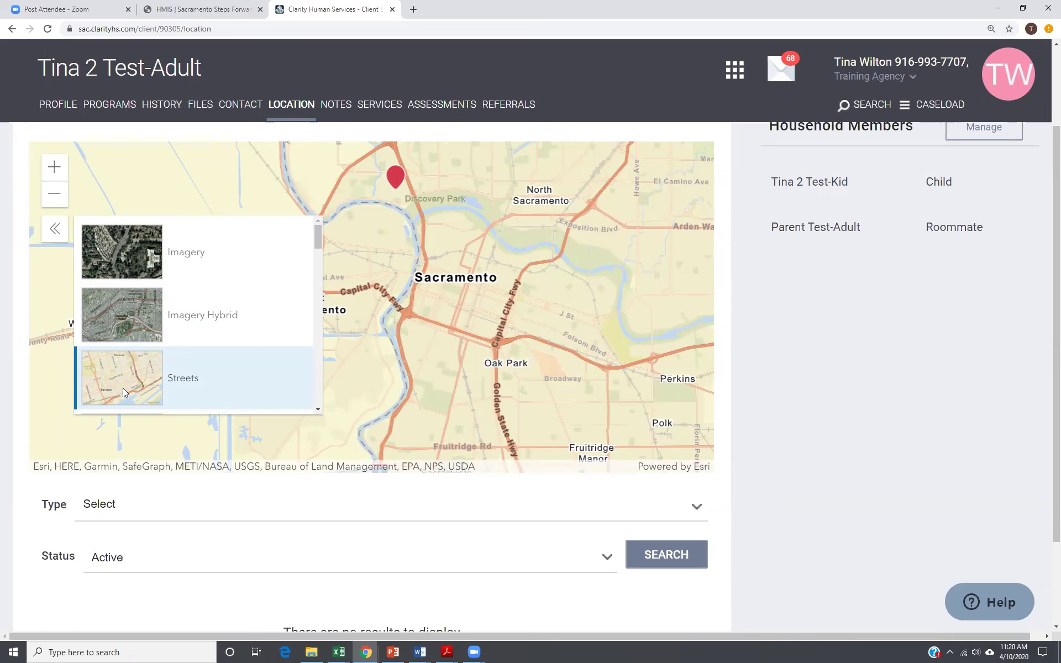
scroll(620, 350, "up", 2)
scroll(620, 359, "down", 2)
scroll(930, 443, "up", 2)
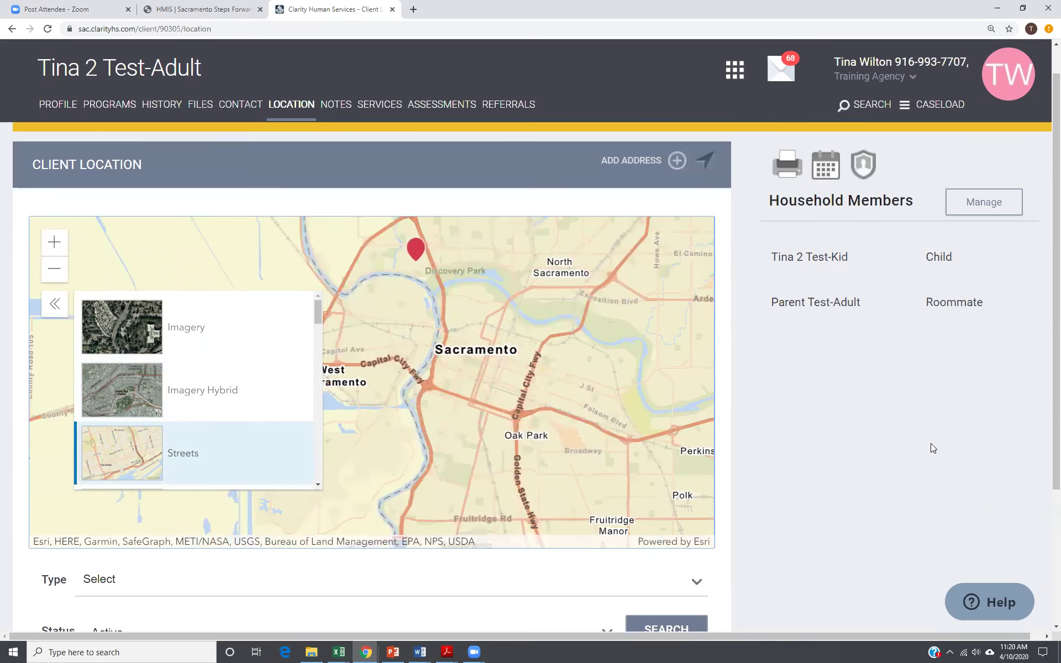
scroll(931, 447, "up", 1)
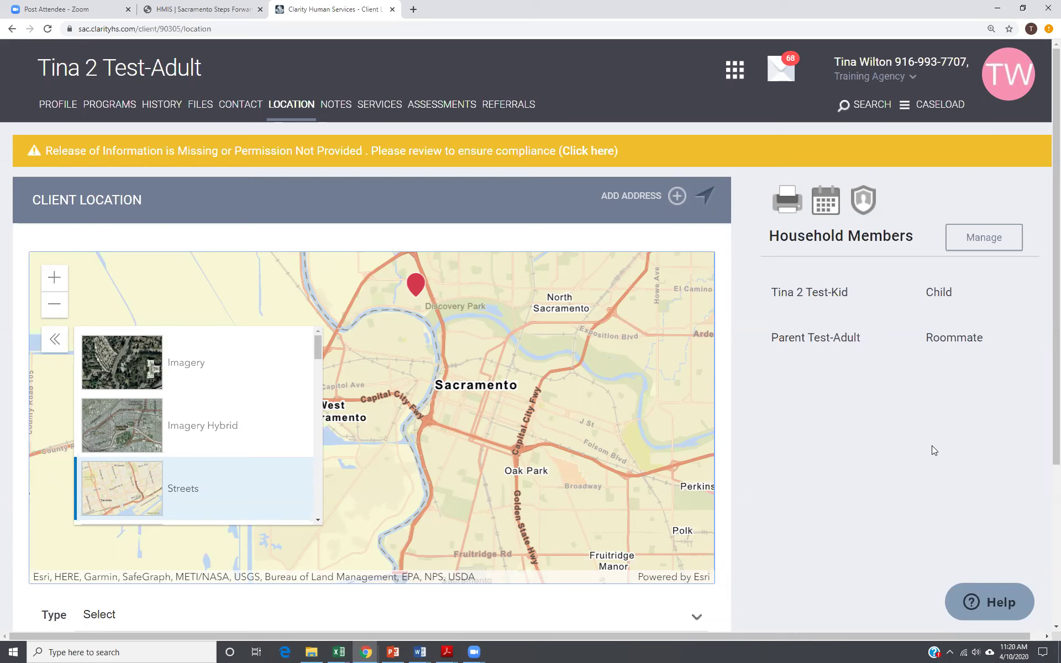
- Add the current device location to the client's addresses, accept the message and delete the resulting field interaction record
left_click(705, 197)
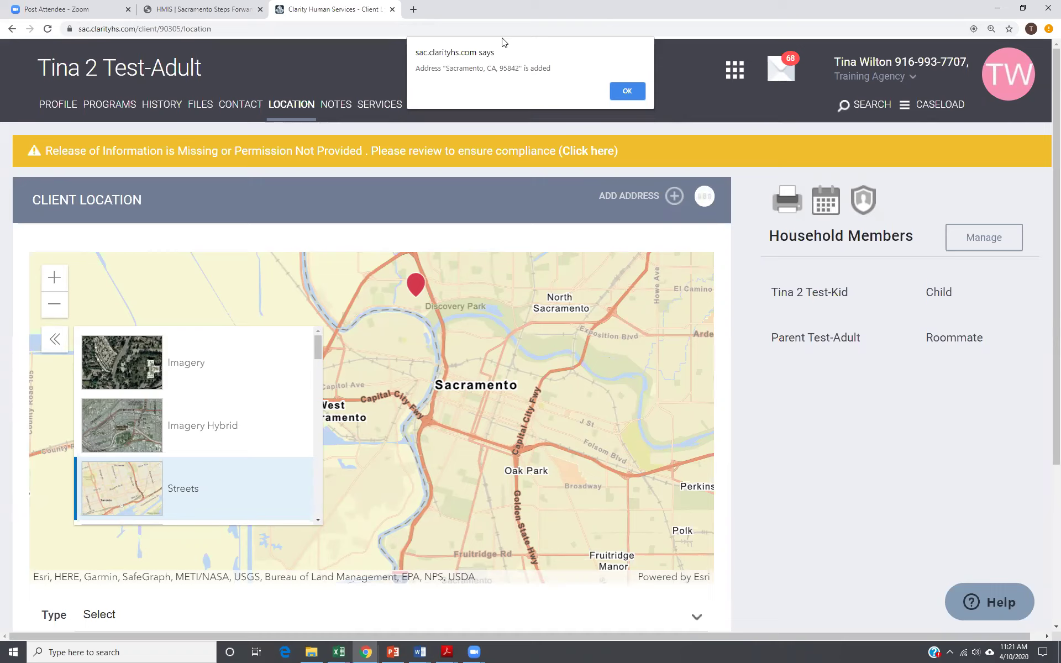
left_click(627, 92)
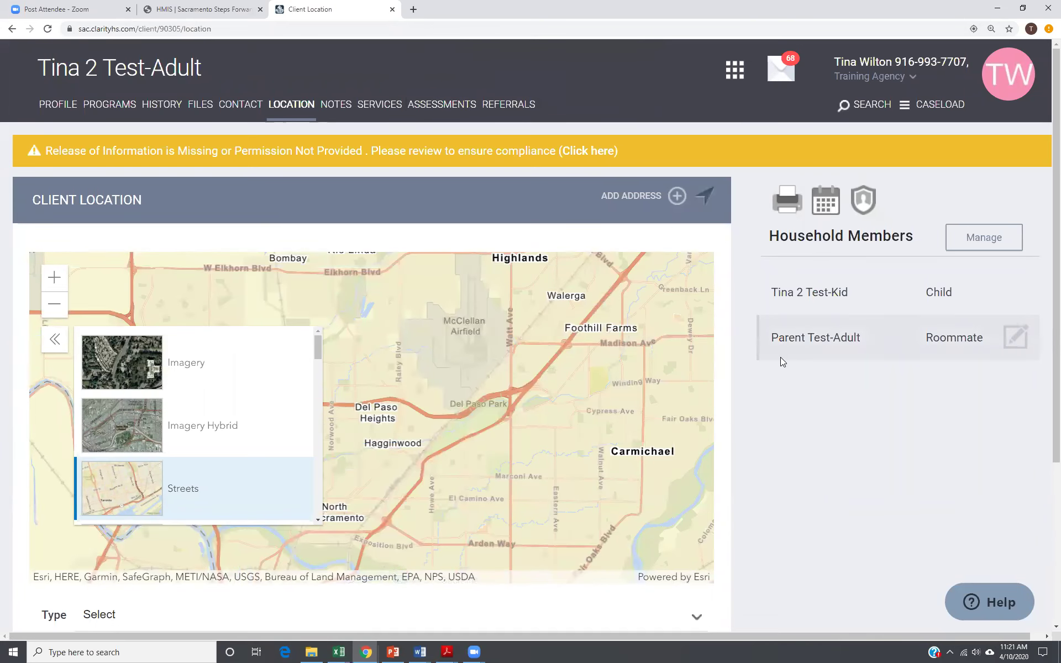
scroll(781, 355, "down", 5)
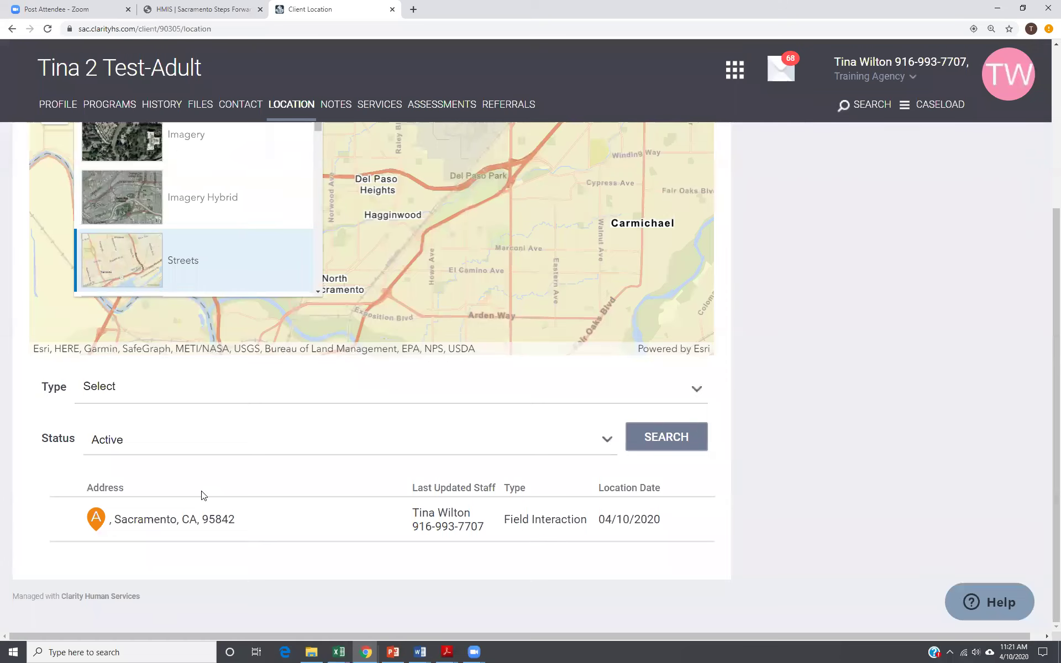
left_click(37, 520)
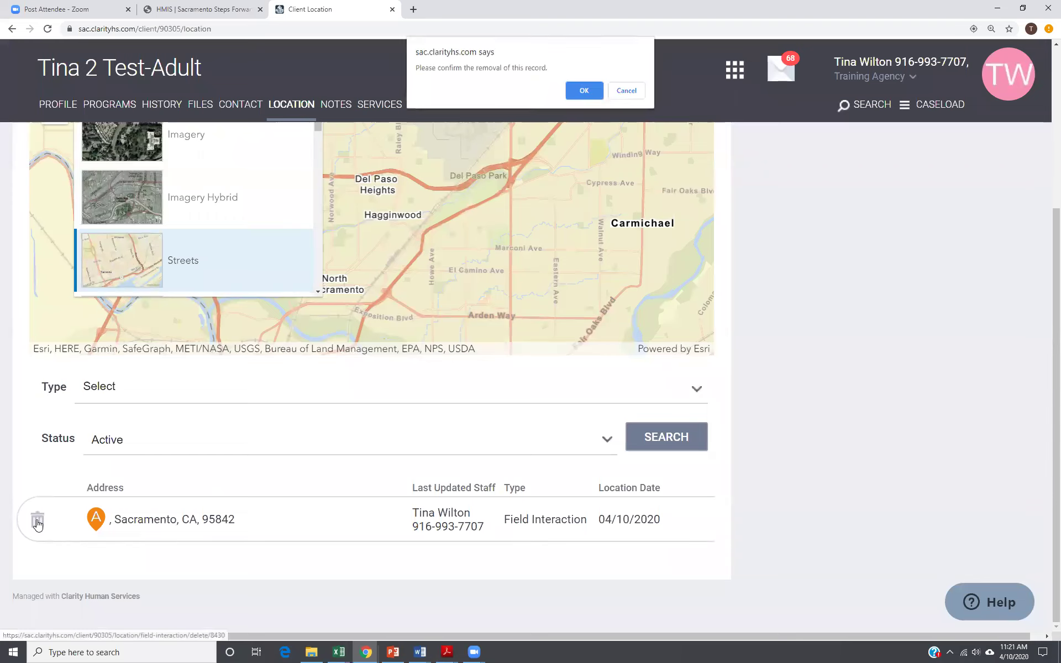
left_click(580, 90)
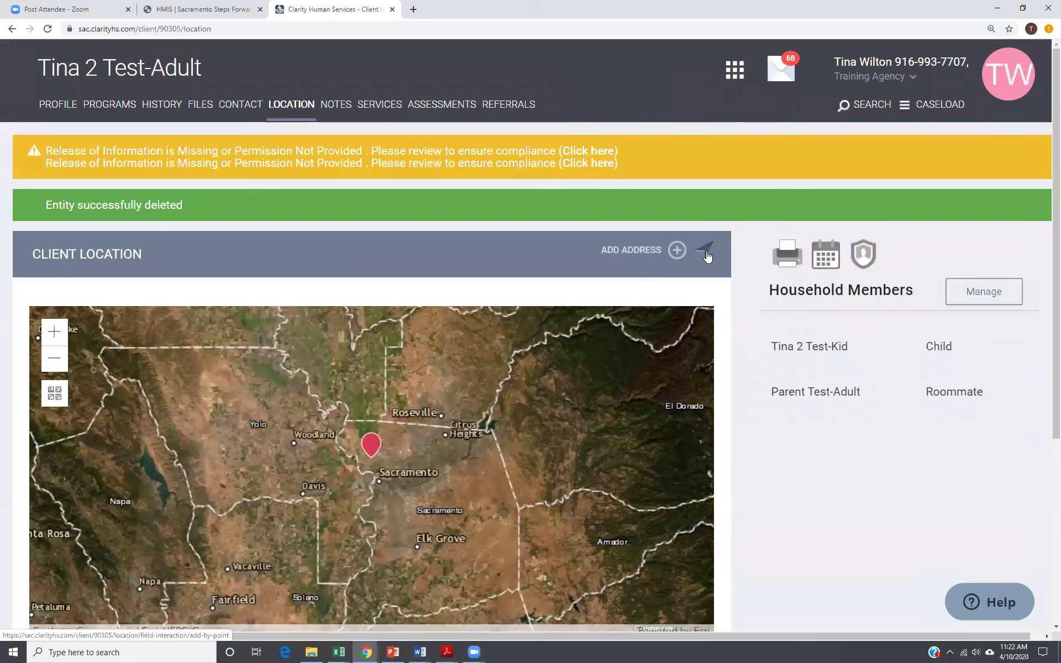
- Record the current device location for the client again and review it on the map and in the active addresses list
left_click(706, 251)
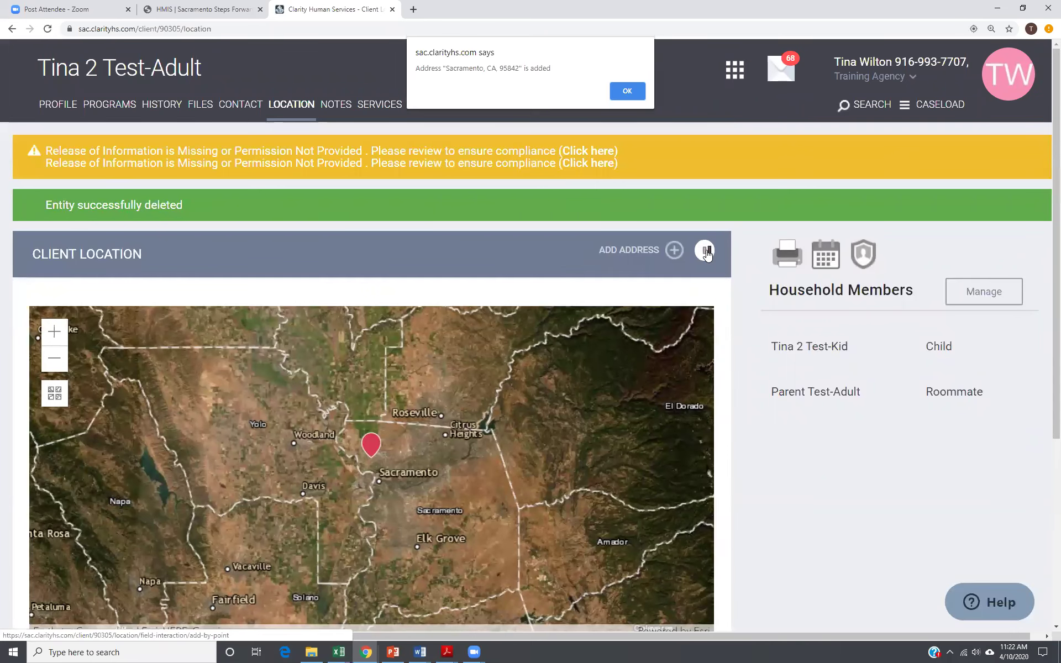
left_click(626, 92)
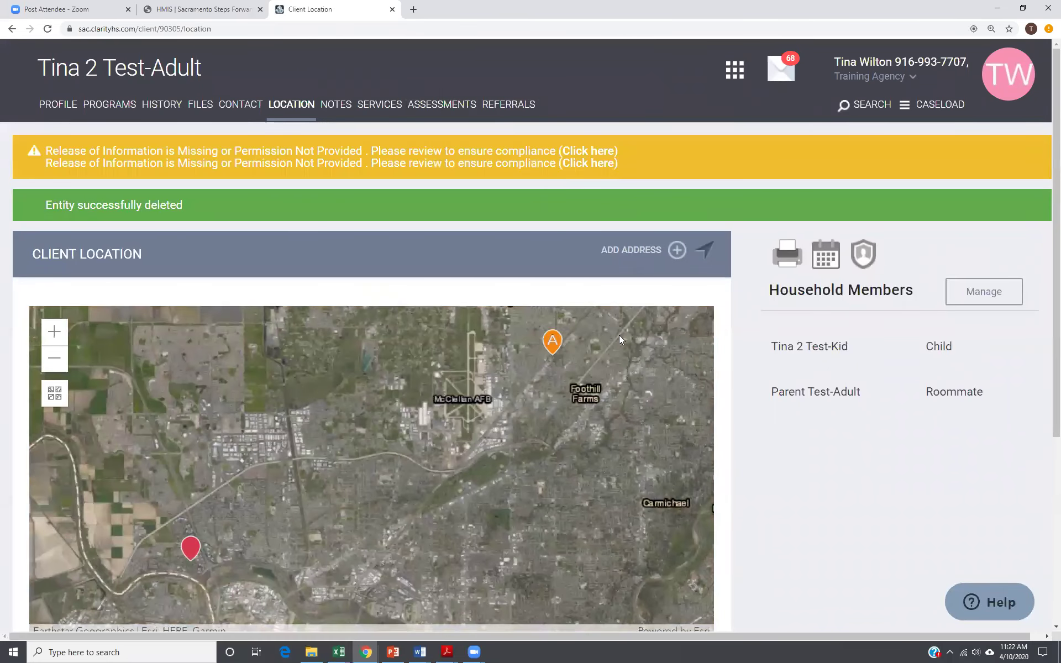
scroll(568, 431, "down", 1)
scroll(779, 434, "down", 1)
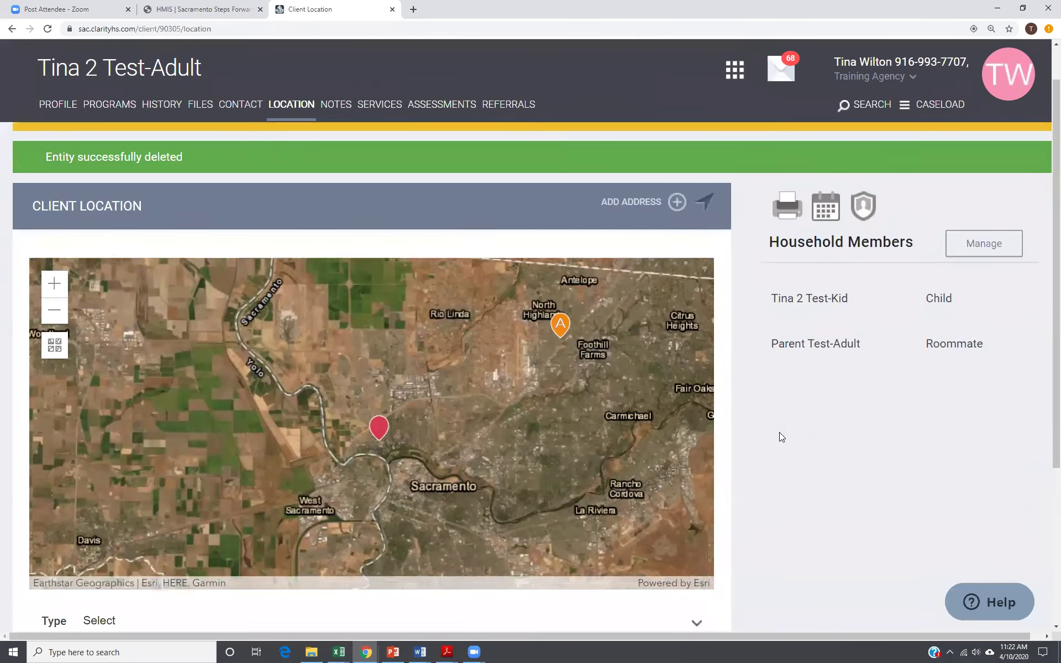
scroll(779, 432, "down", 4)
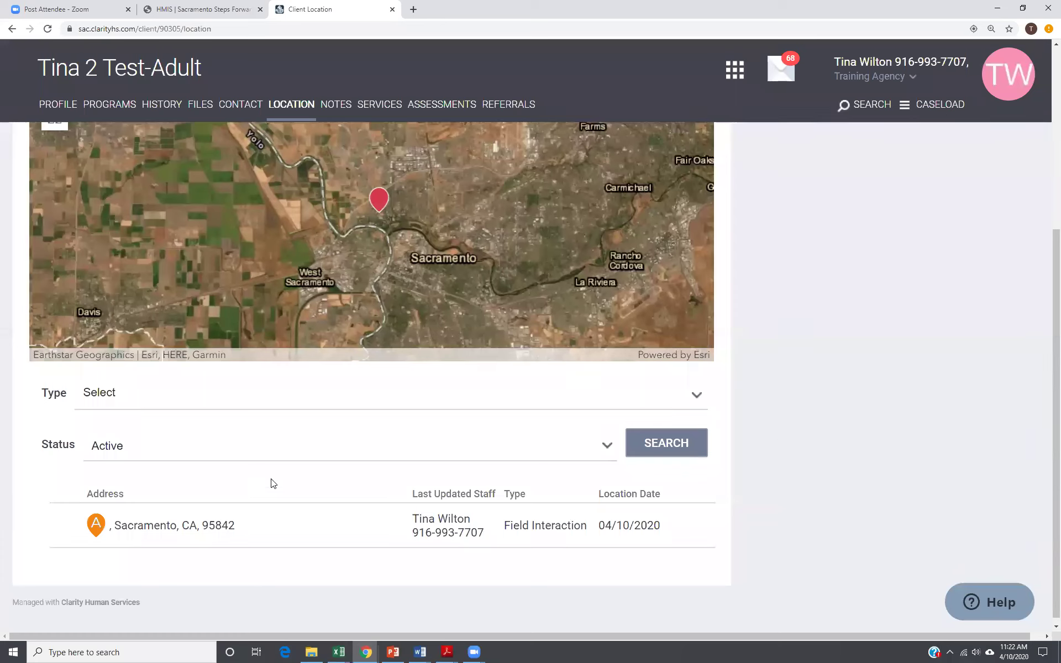
scroll(362, 476, "up", 2)
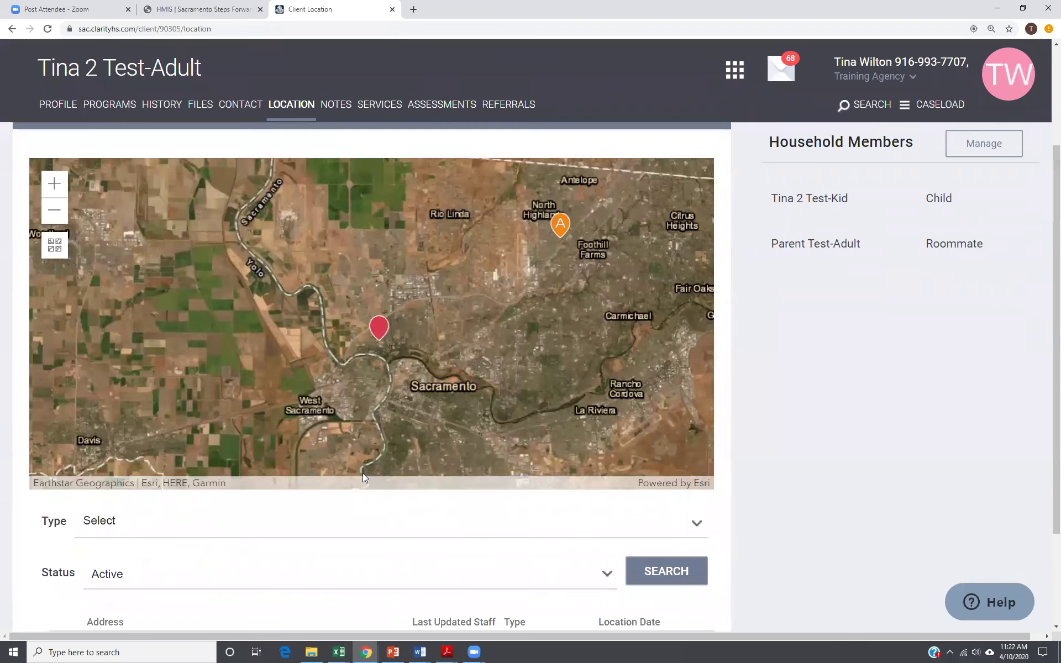
scroll(362, 477, "up", 2)
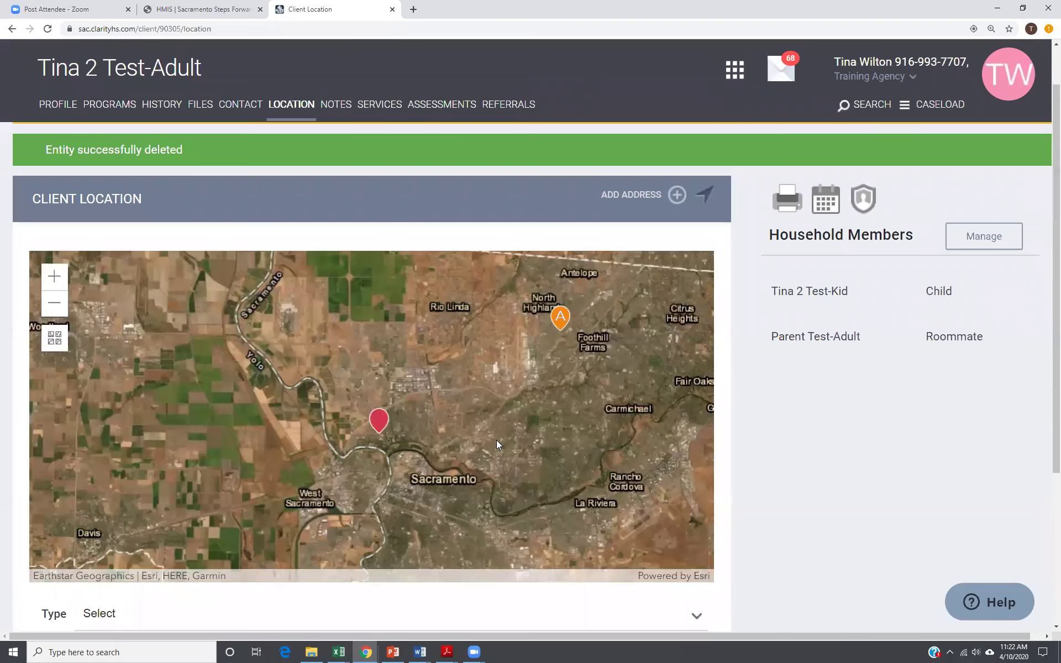
- Start a new client location with address type Encampment and the name "Encampment"
left_click(677, 197)
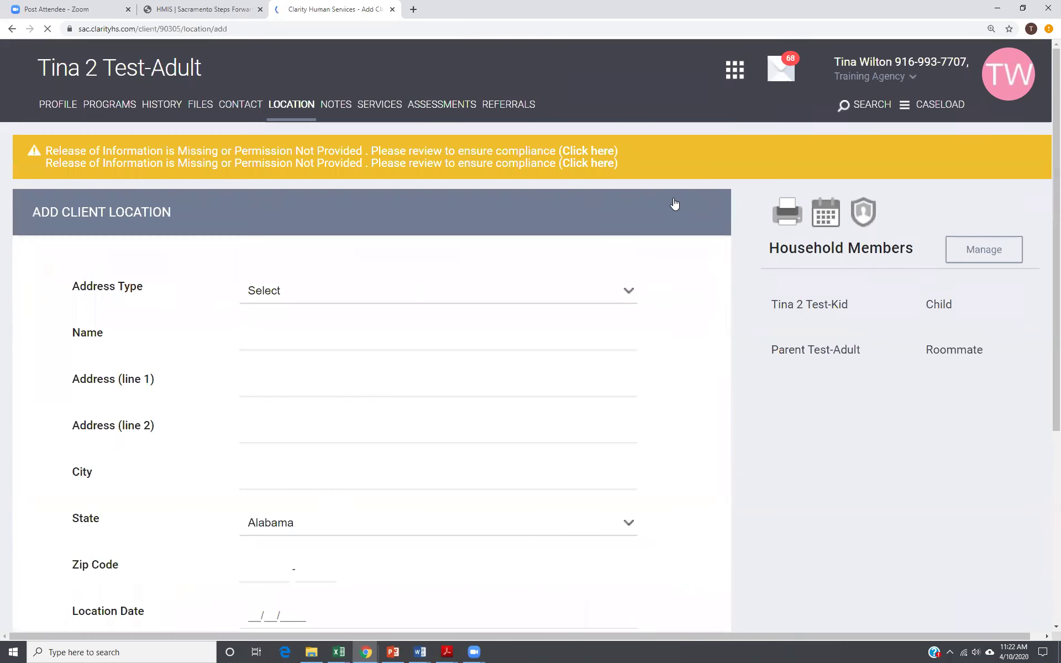
left_click(332, 290)
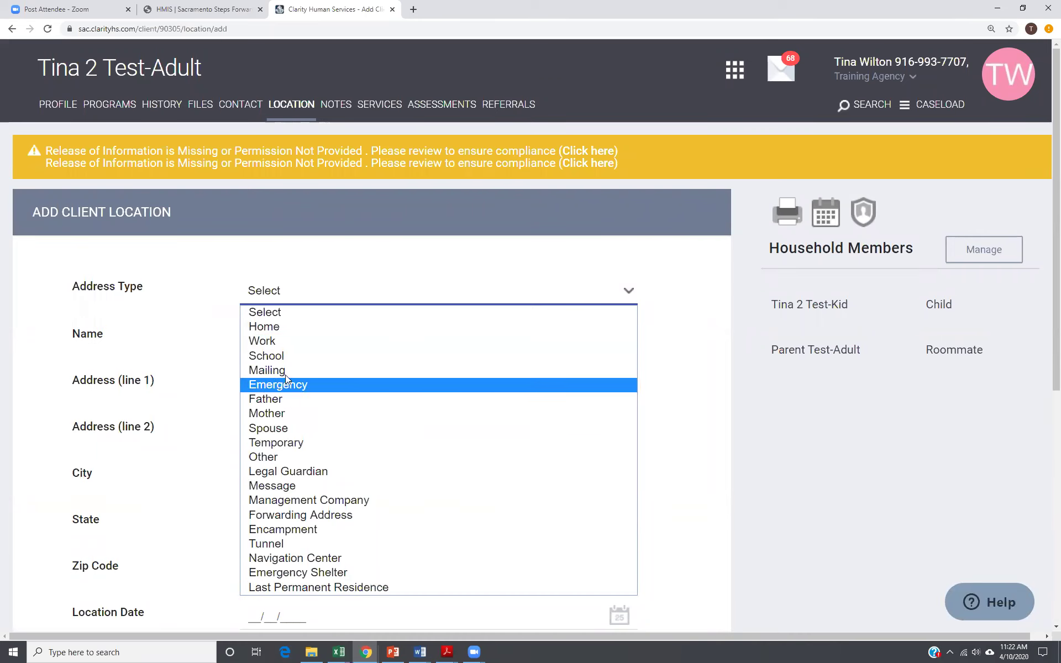
left_click(302, 533)
left_click(278, 340)
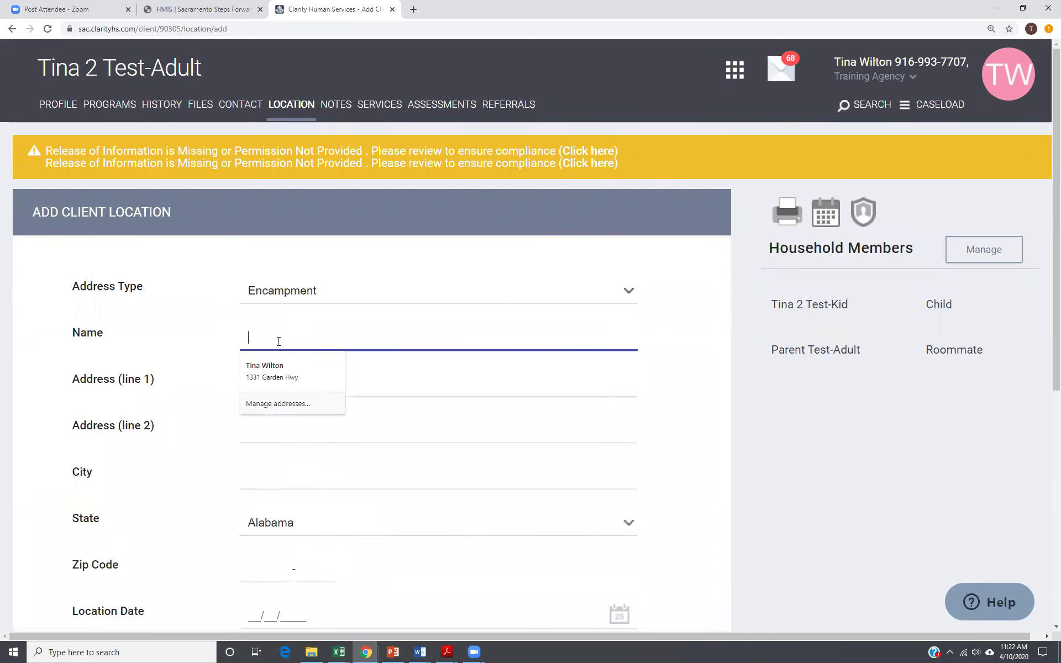
type("E")
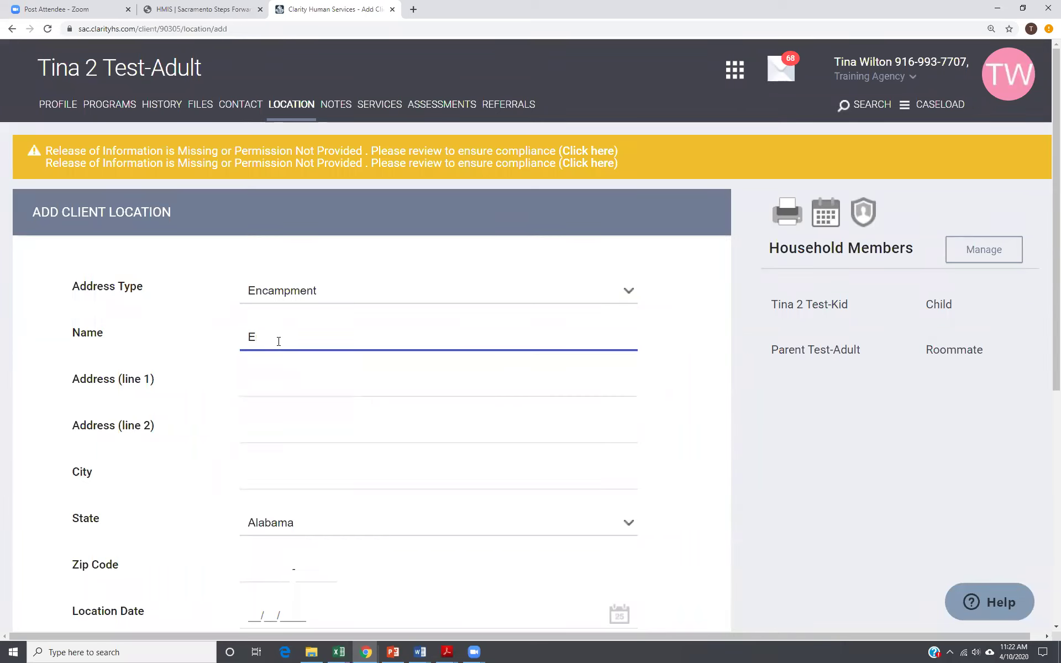
type("ncampment")
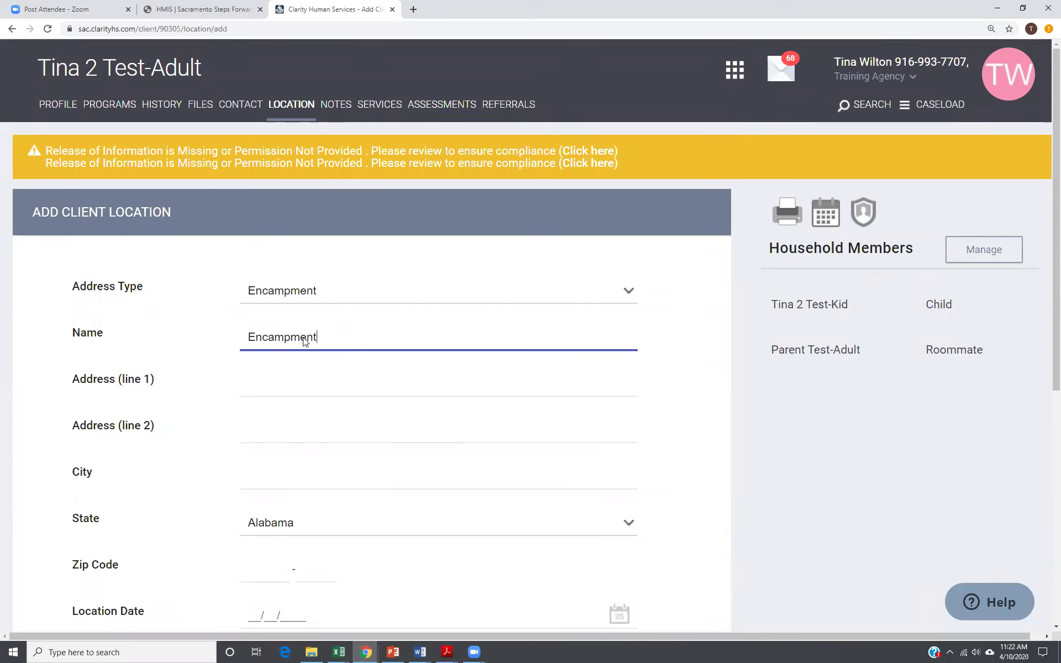
- Enter the encampment's two cross streets, one in each address line
left_click(293, 389)
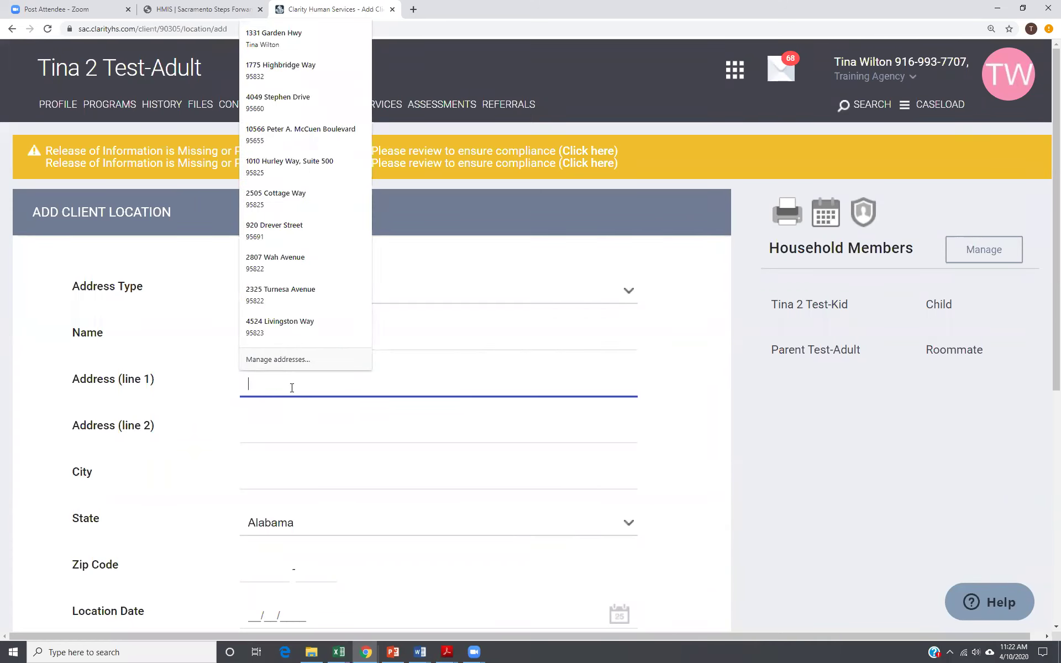
type("Ho")
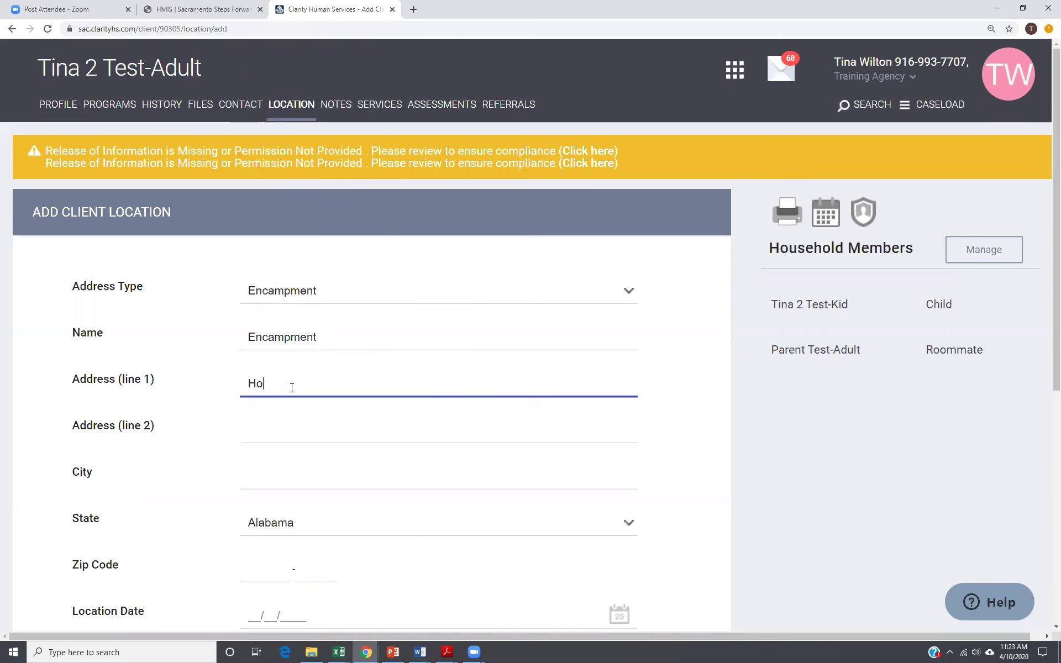
type("we Ave")
left_click(297, 430)
type("A")
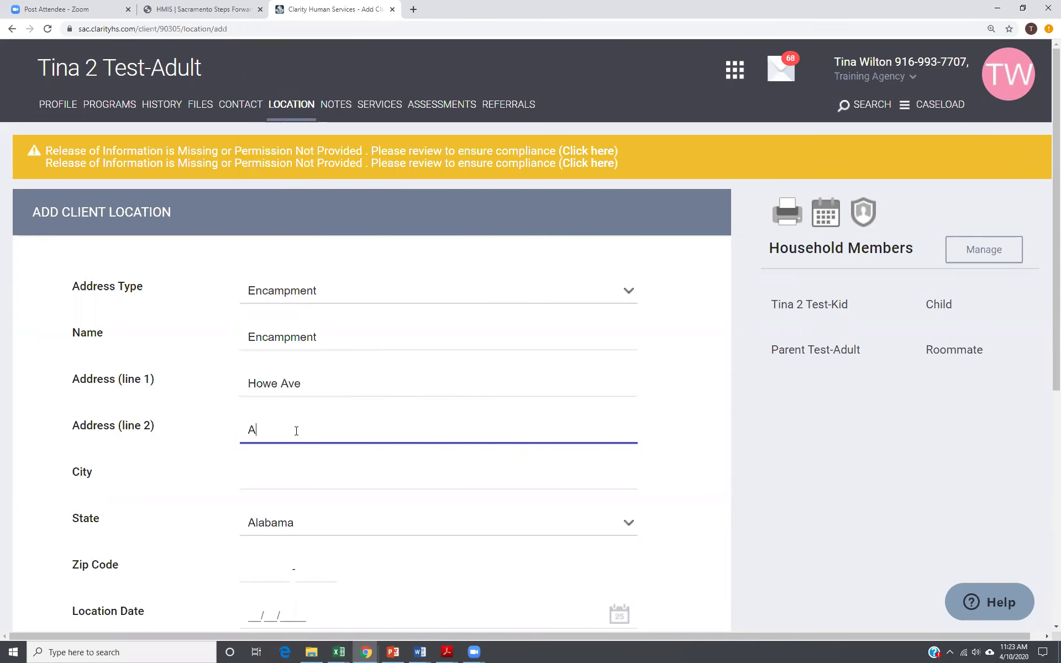
type("rden Way")
- Set the city to Sacramento and fill in California and the encampment's zip code from a saved address suggestion
left_click(305, 481)
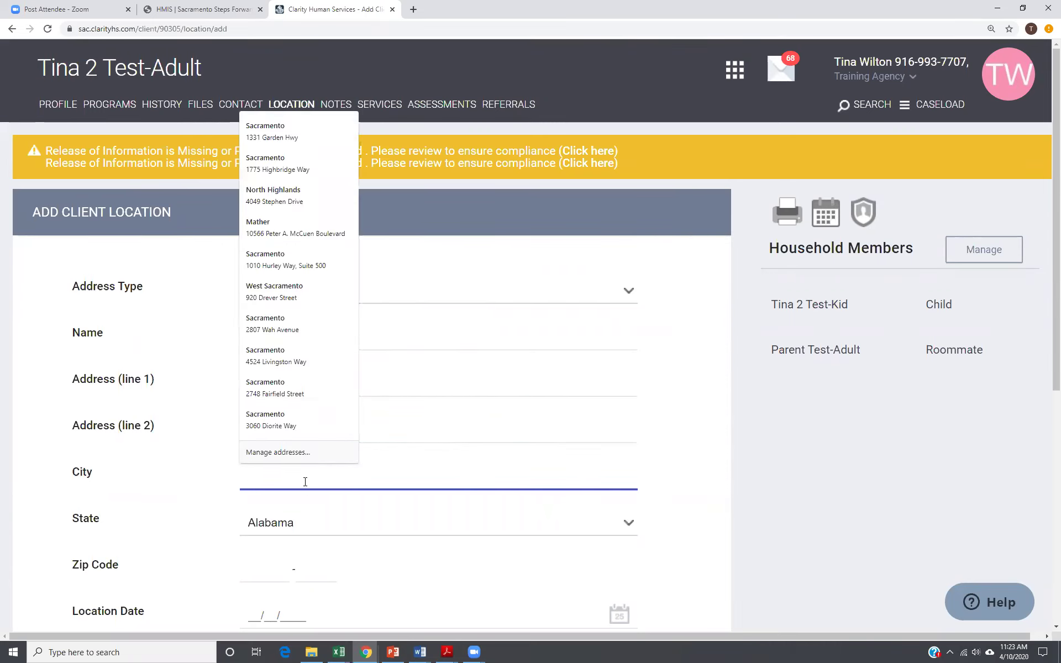
type("C")
key("BackSpace")
type("Sacramento")
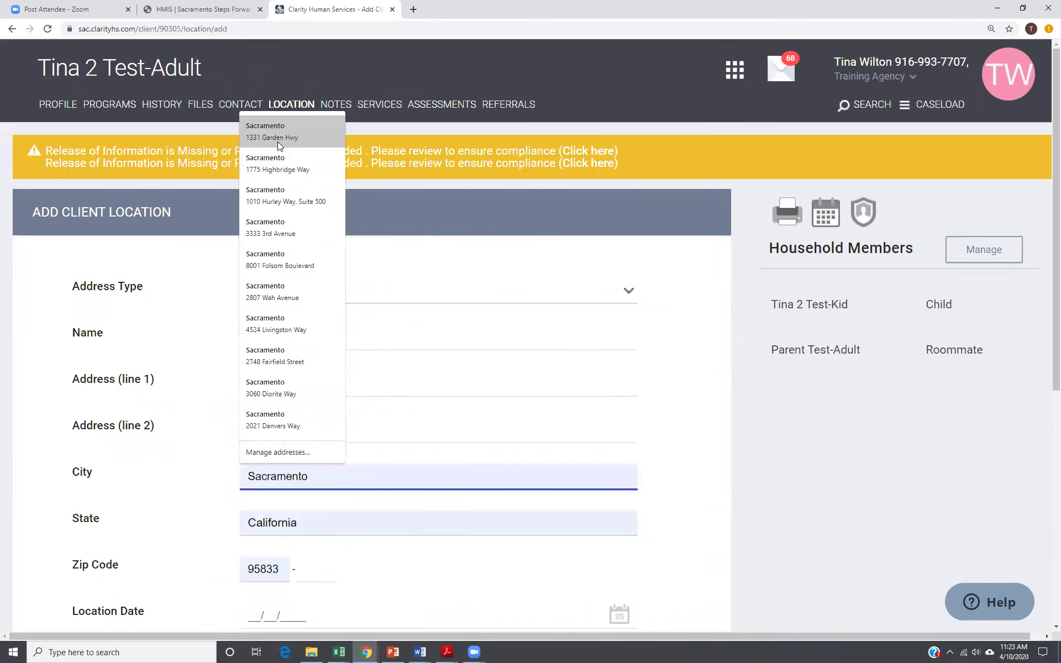
left_click(269, 195)
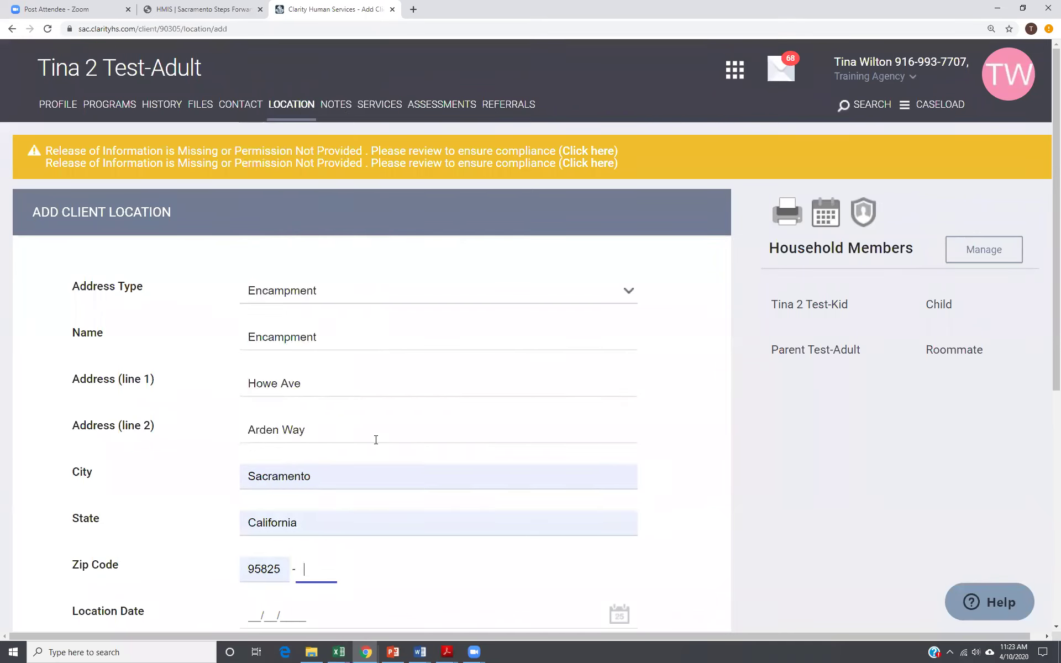
- Set the encampment's location date to 04/10/2020
scroll(299, 519, "down", 3)
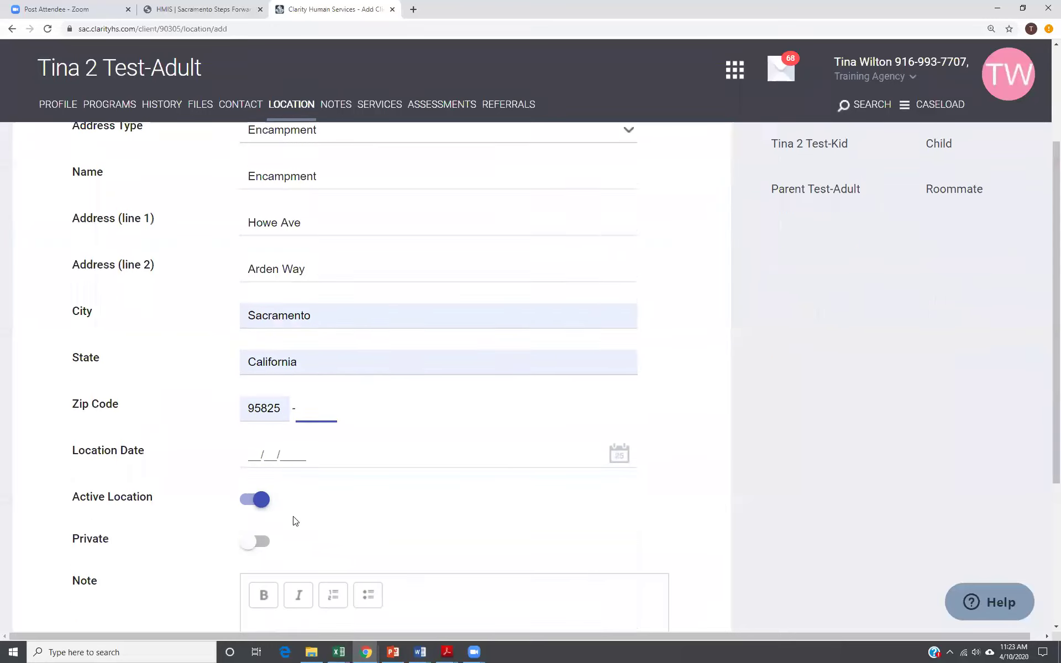
left_click(278, 449)
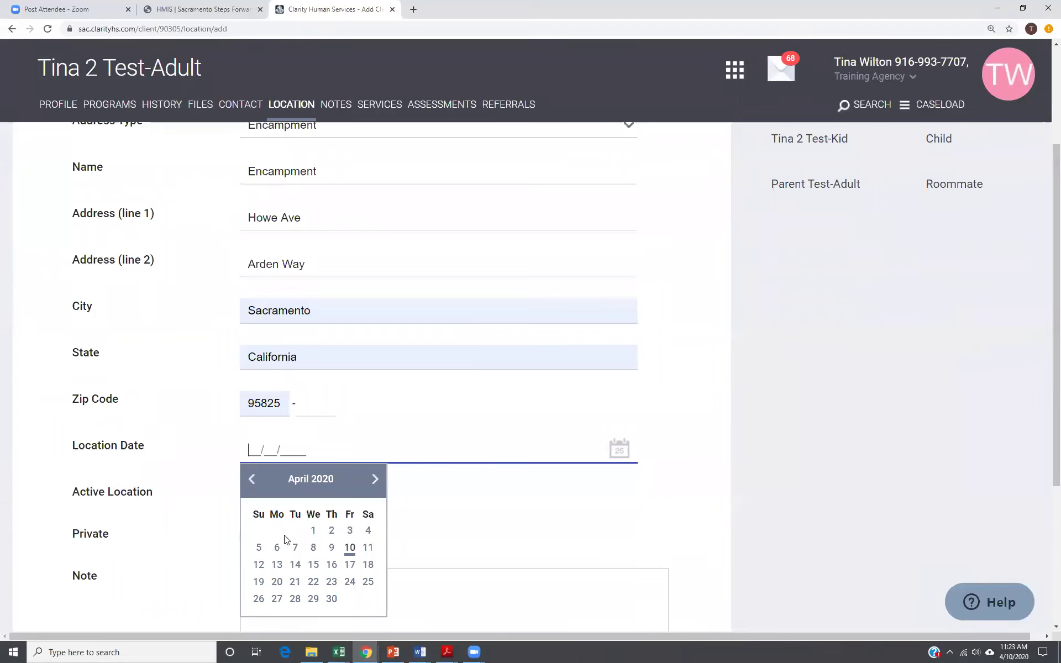
left_click(349, 548)
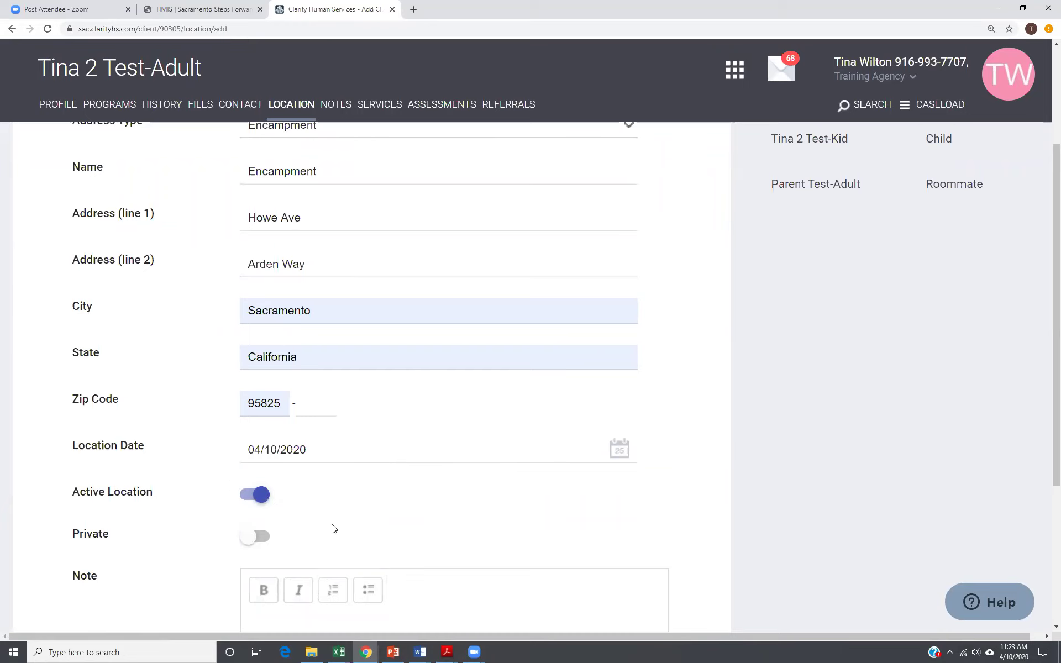
- Add the note "Tent is behind the open lot. Client has 2 large dogs." to the encampment location and save it
scroll(334, 528, "down", 3)
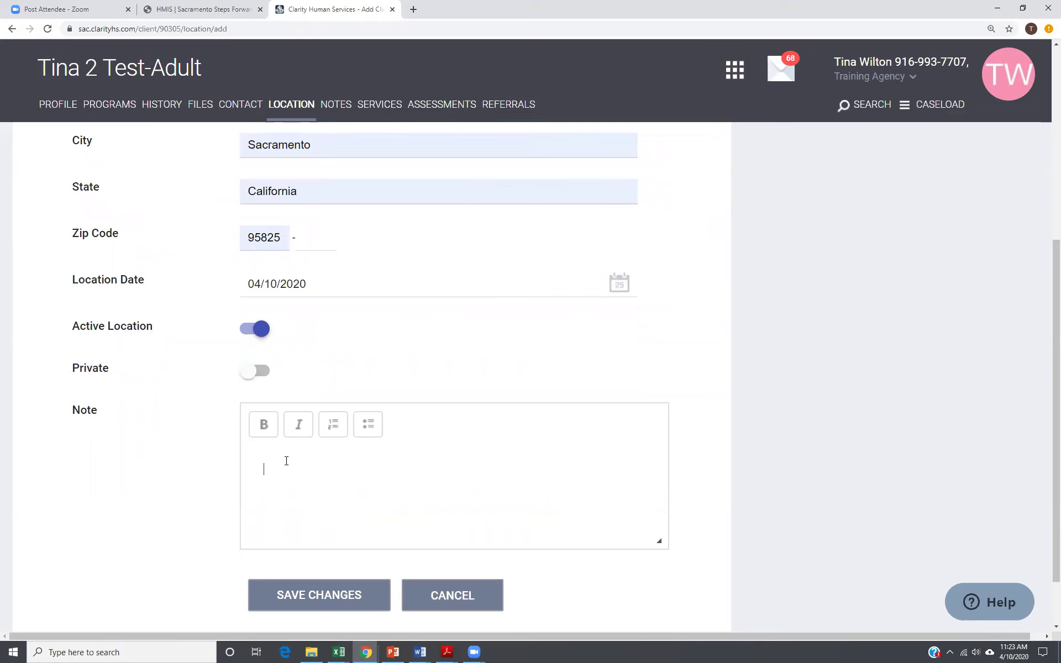
type("T")
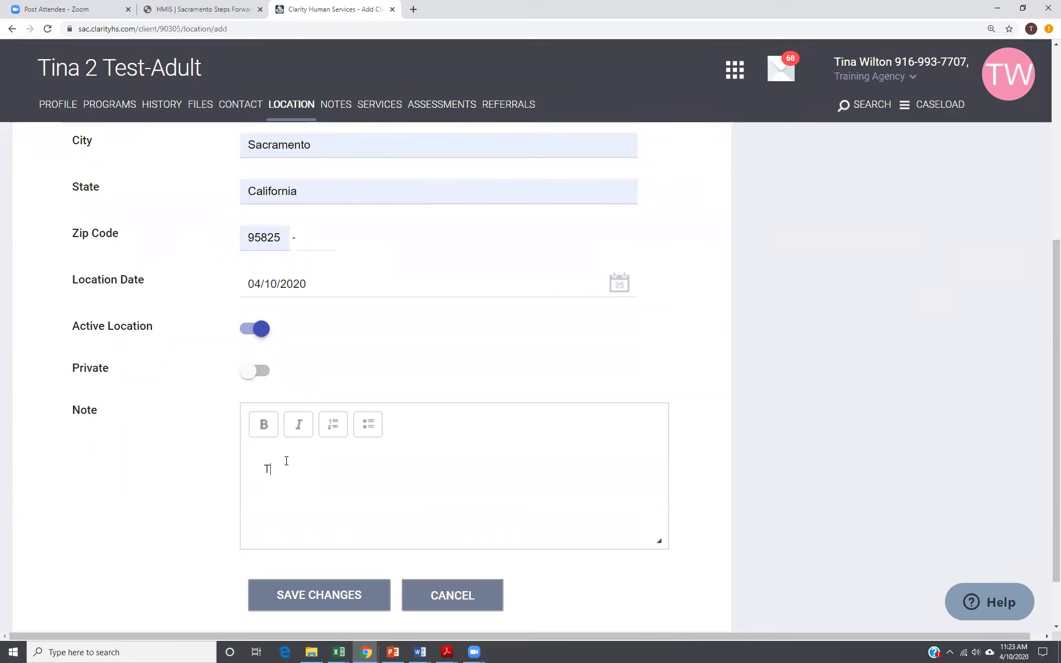
type("ent is behind")
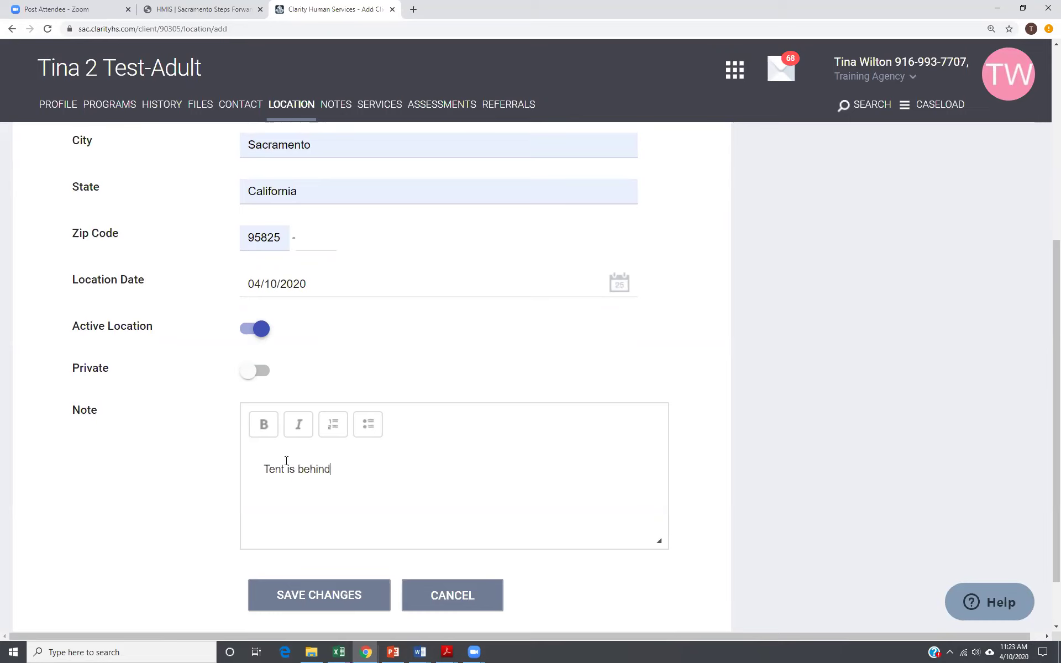
type(" the open lot")
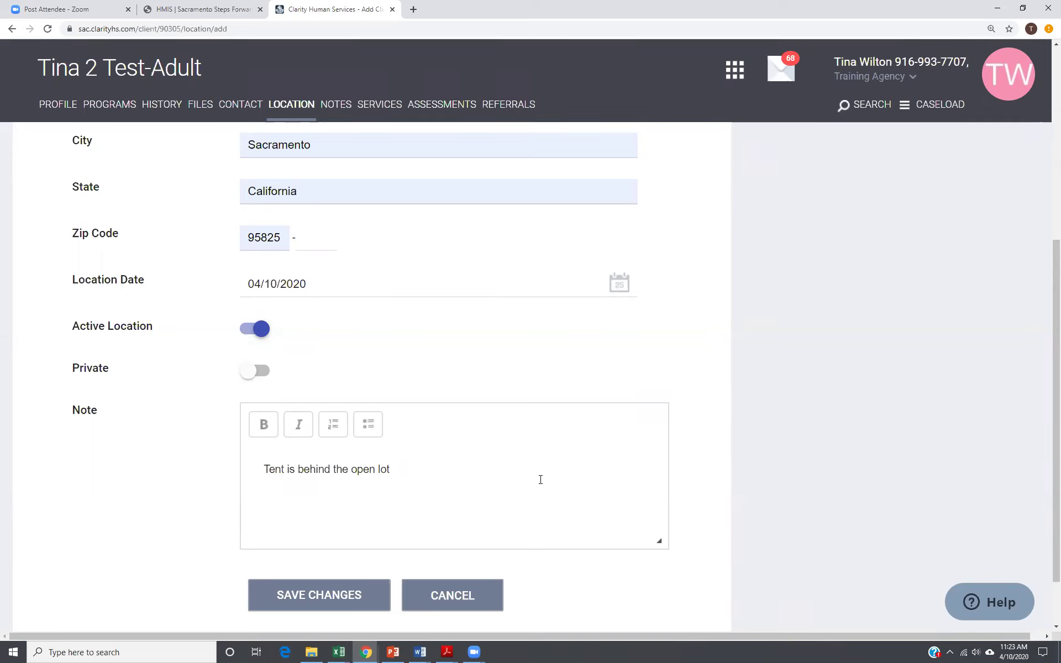
type(".  Client has 2 la")
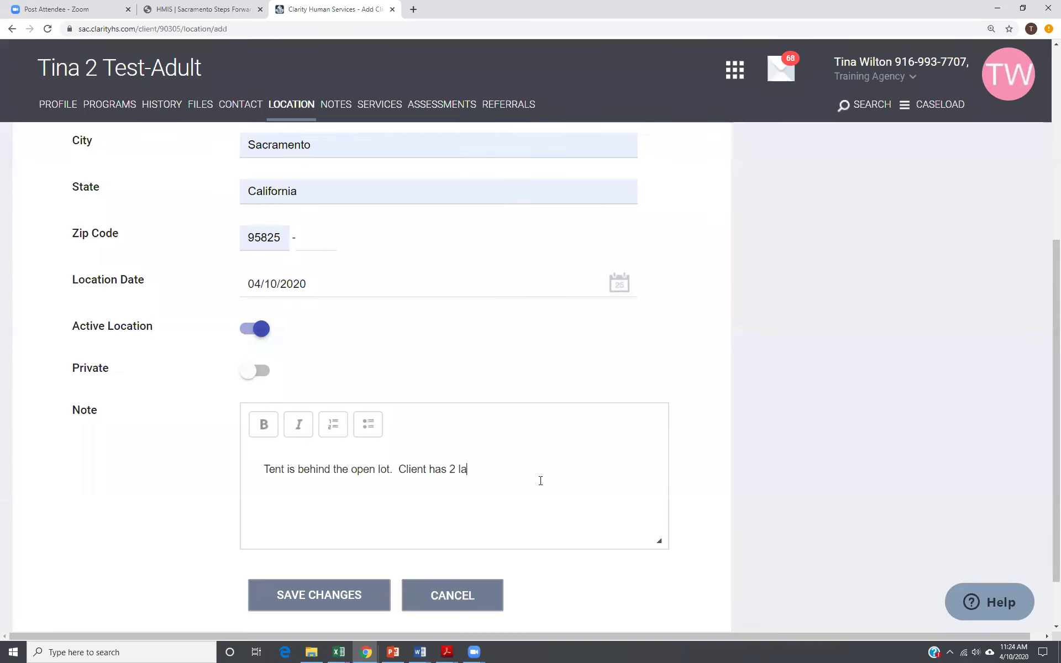
type("rge d")
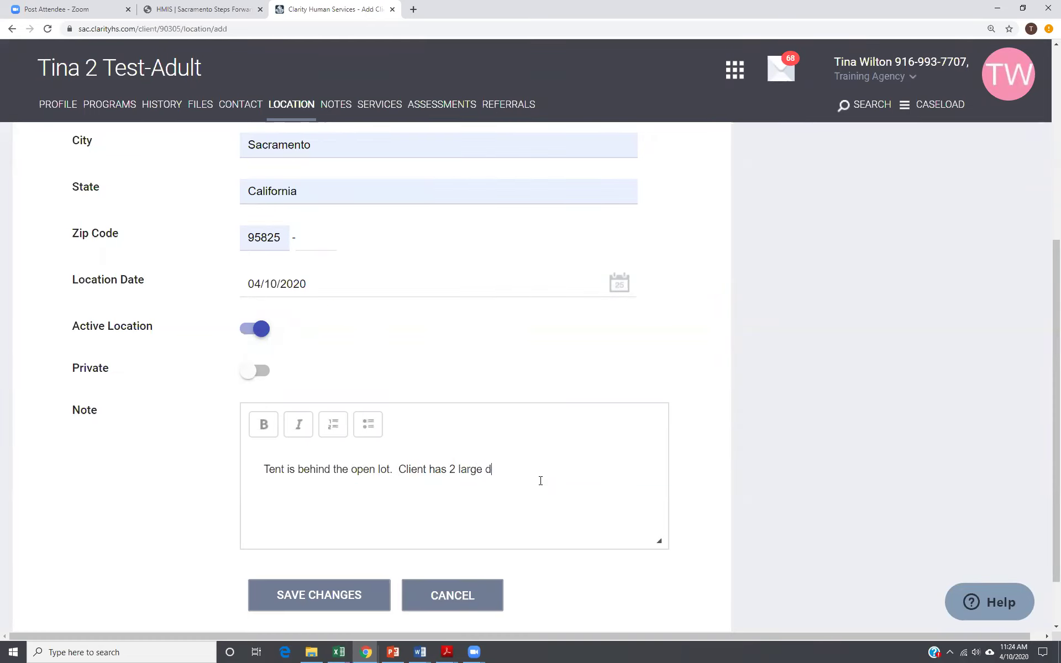
type("ogs.")
scroll(424, 504, "down", 2)
left_click(360, 531)
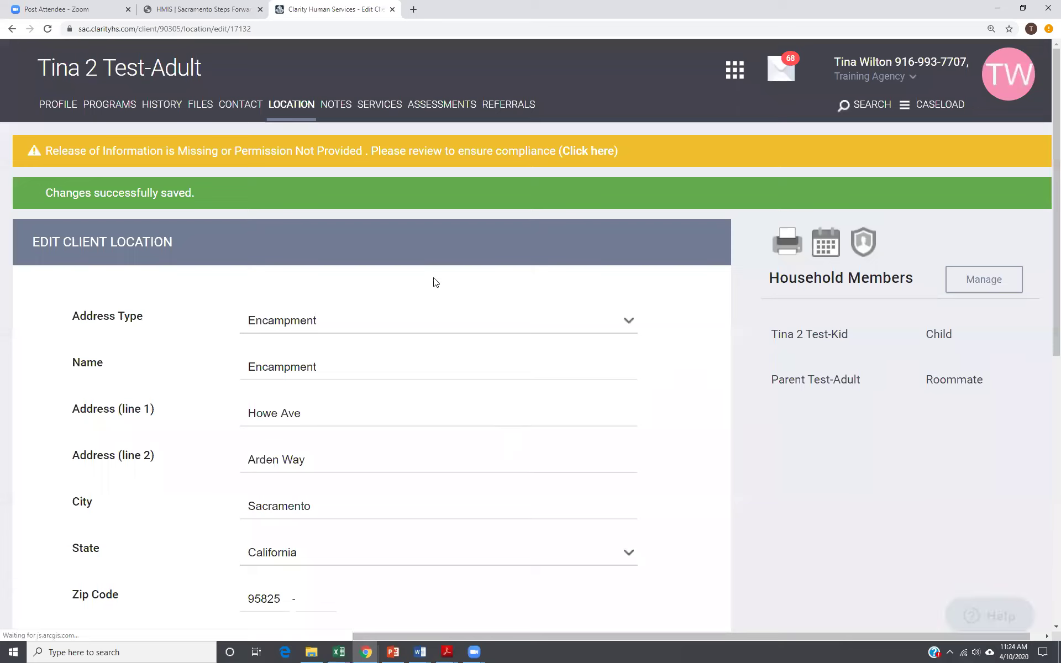
- Return to the client's locations and inspect the encampment marker close up on the map
left_click(293, 108)
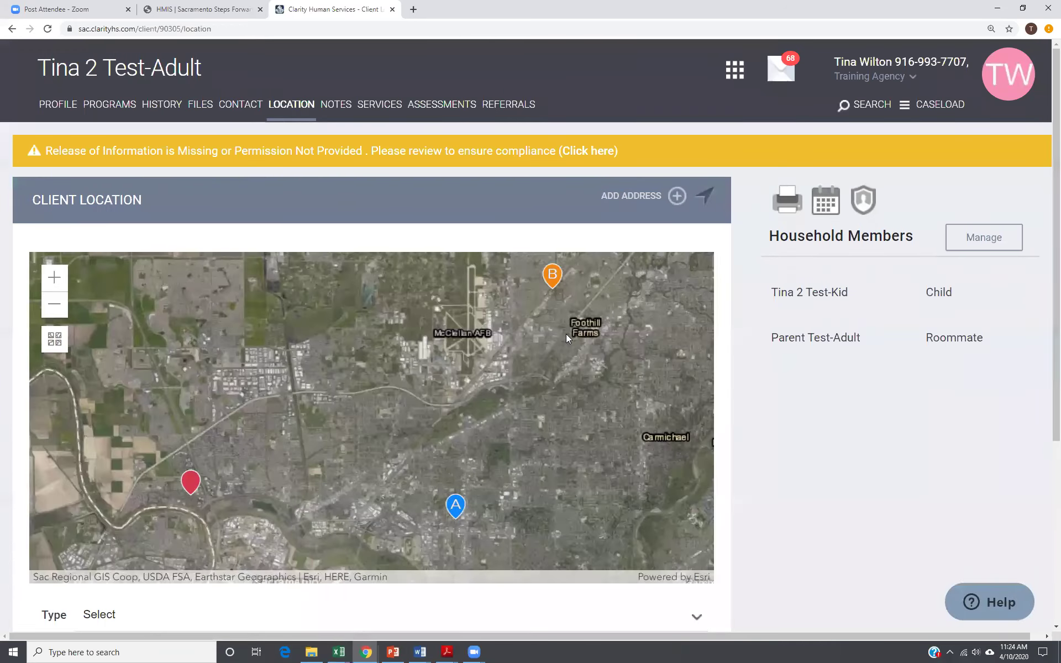
scroll(566, 333, "down", 1)
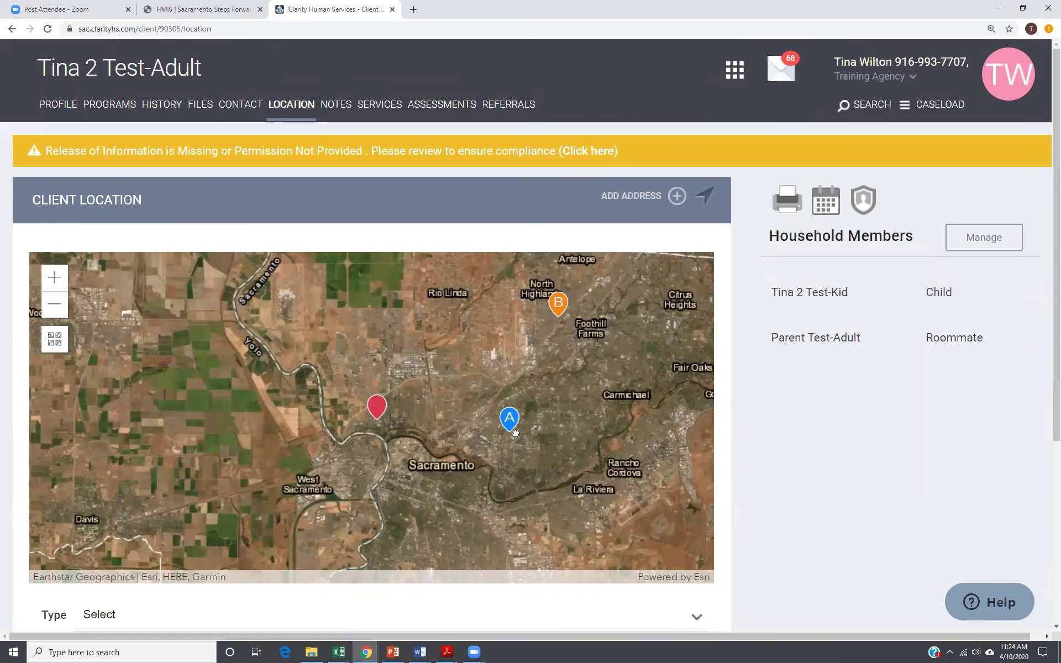
scroll(519, 438, "up", 3)
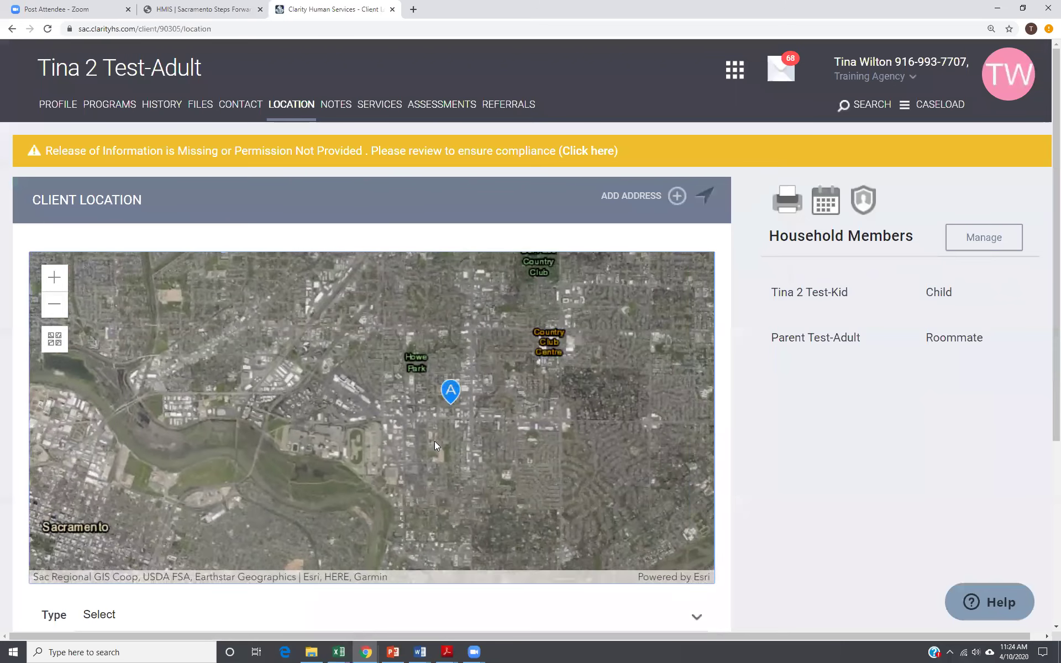
scroll(434, 441, "up", 2)
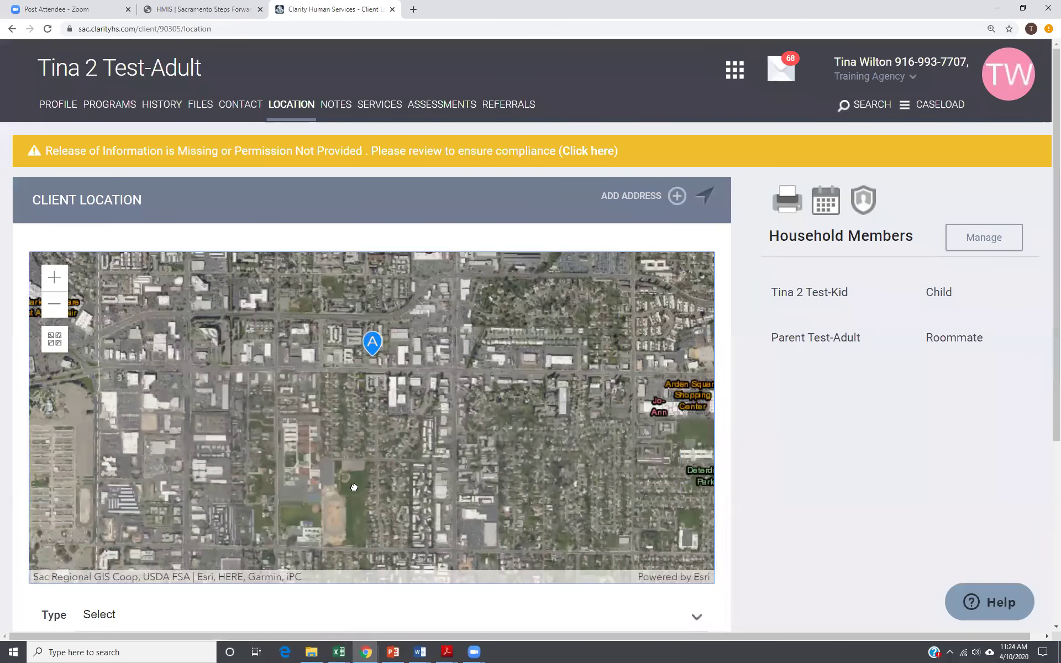
- Switch the location map to the Streets basemap, view the area around the encampment marker, and collapse the basemap choices
left_click(56, 340)
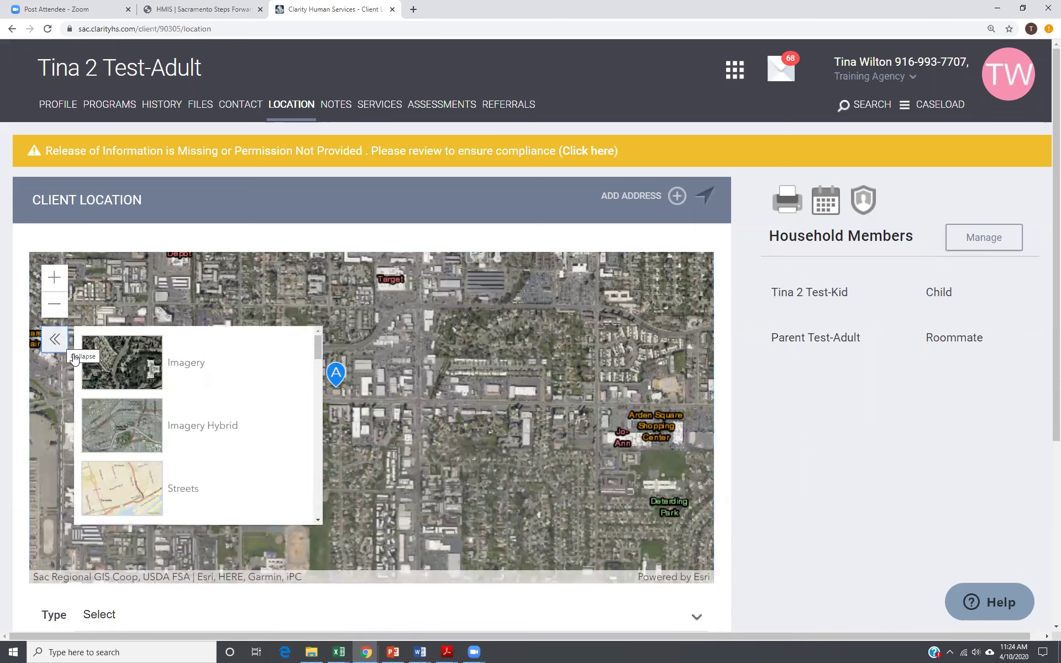
left_click(130, 495)
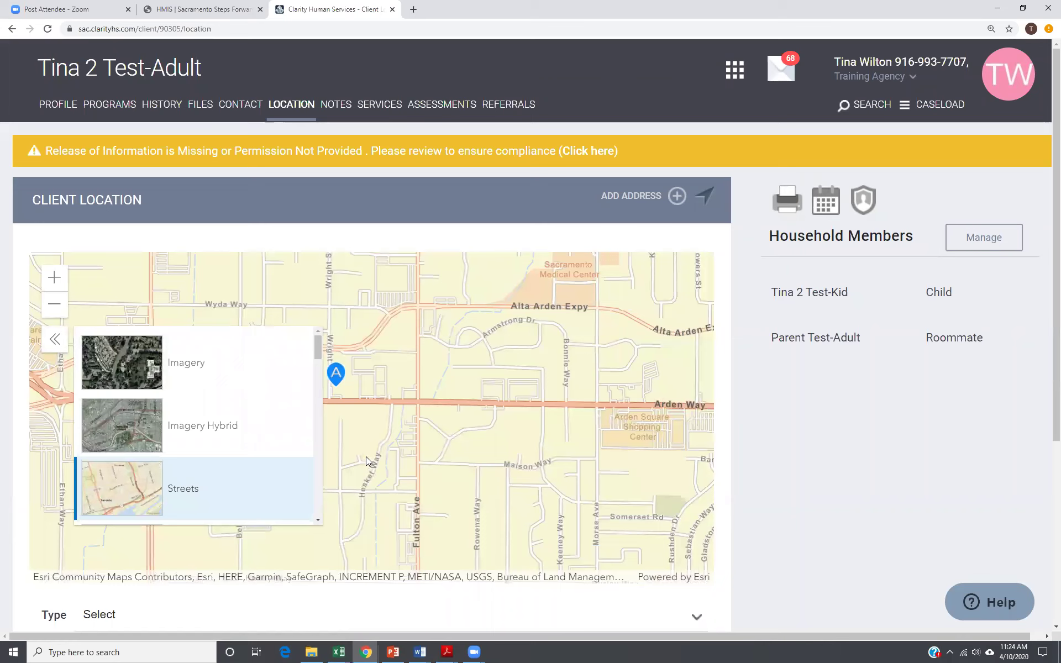
left_click(353, 481)
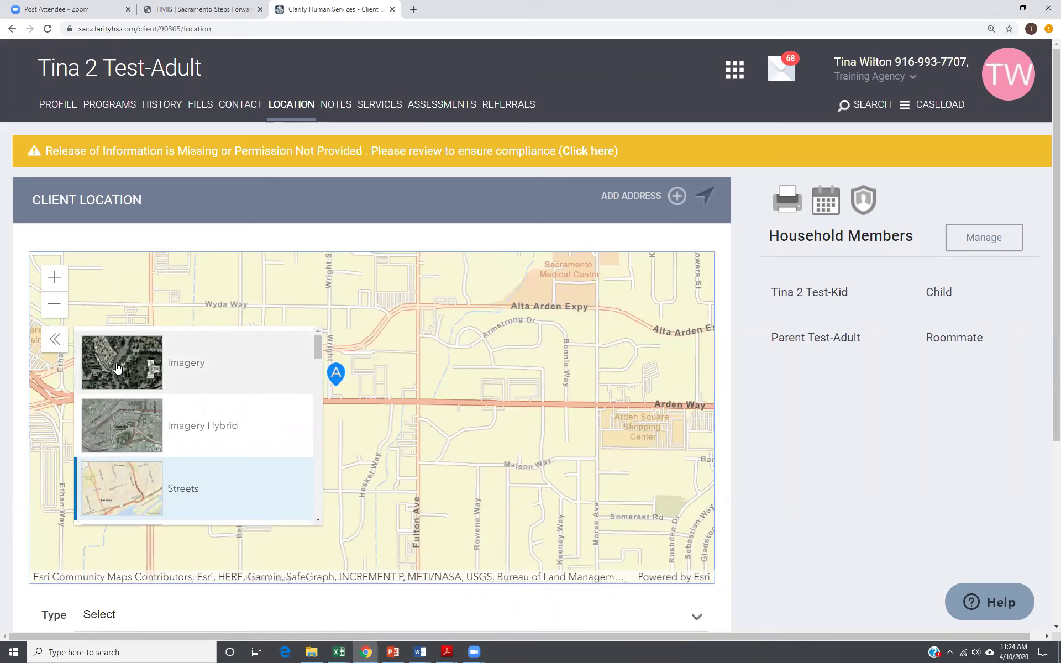
scroll(367, 497, "down", 1)
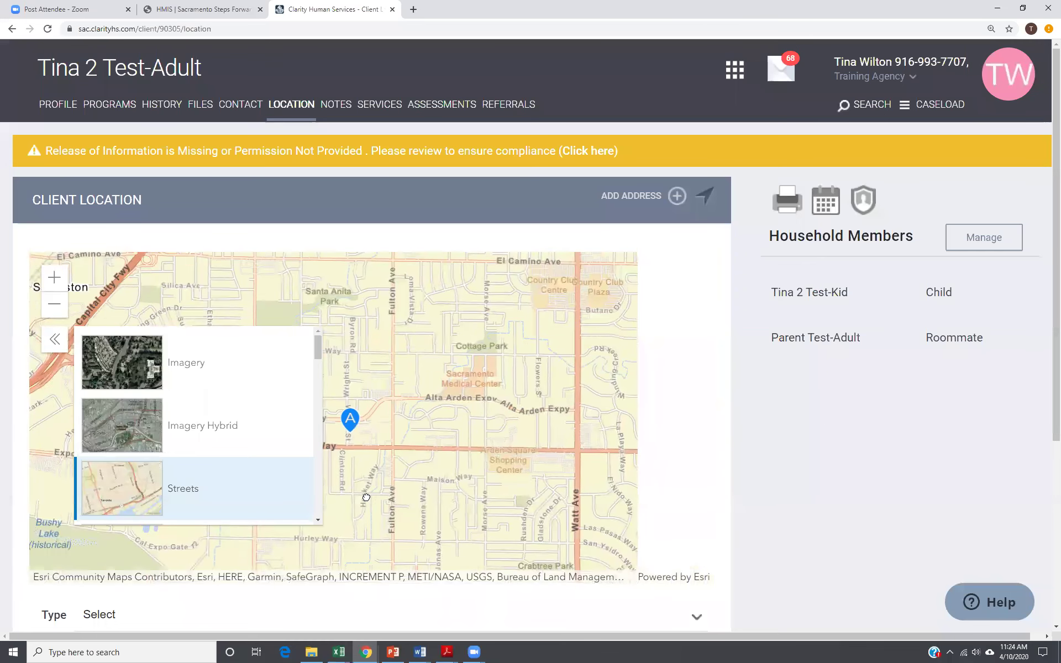
left_click(55, 339)
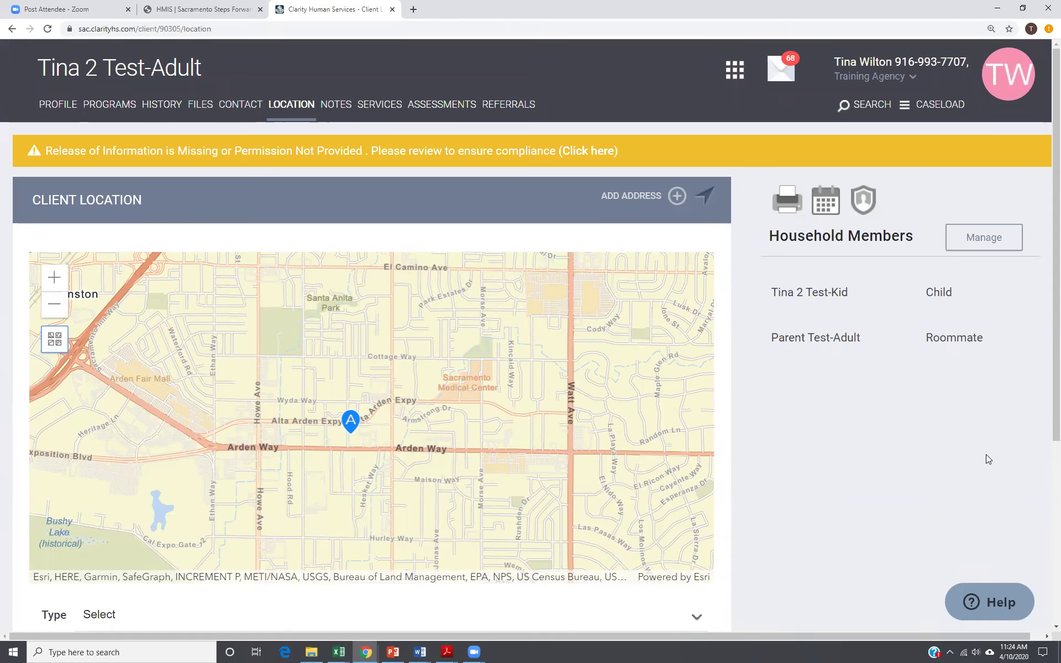
- Open the encampment address for editing, turn off its Active Location setting, and save the change
scroll(1046, 460, "down", 4)
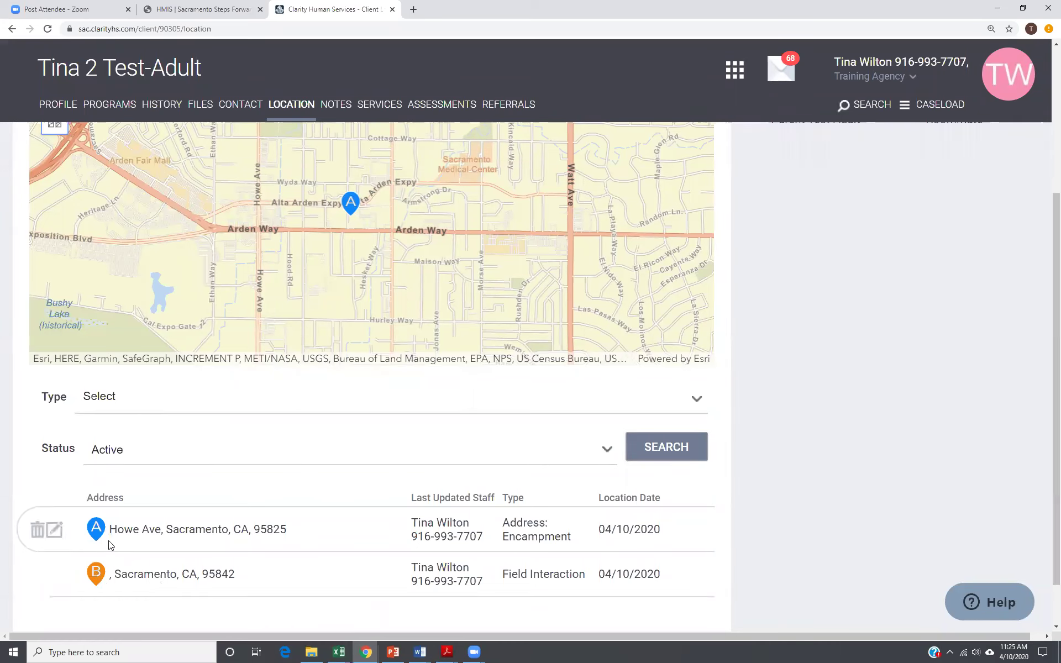
left_click(57, 532)
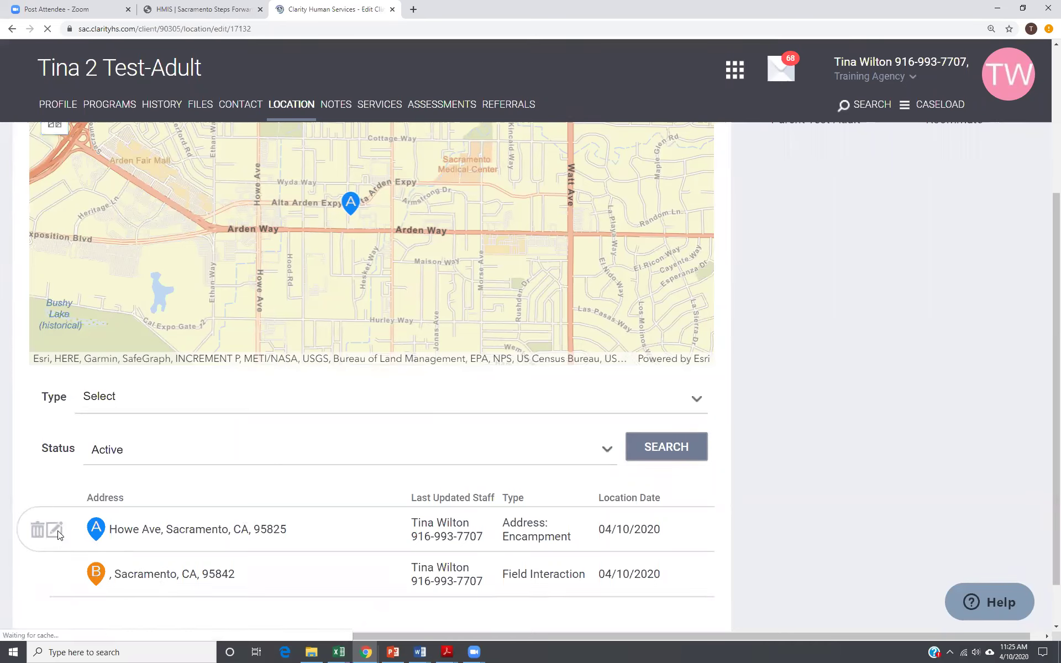
scroll(424, 393, "down", 8)
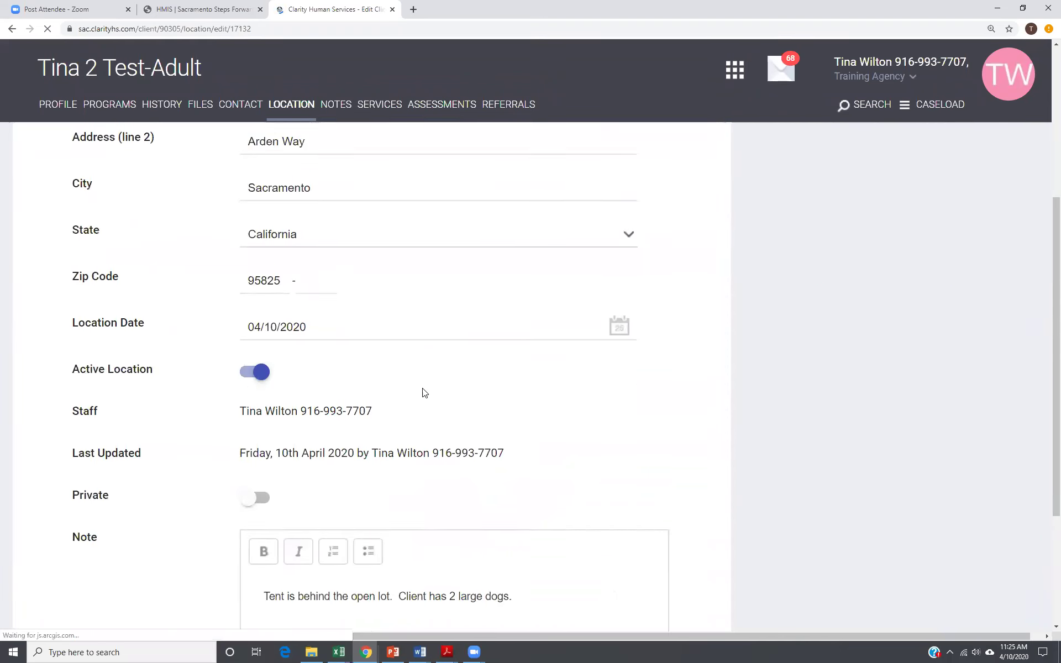
left_click(263, 177)
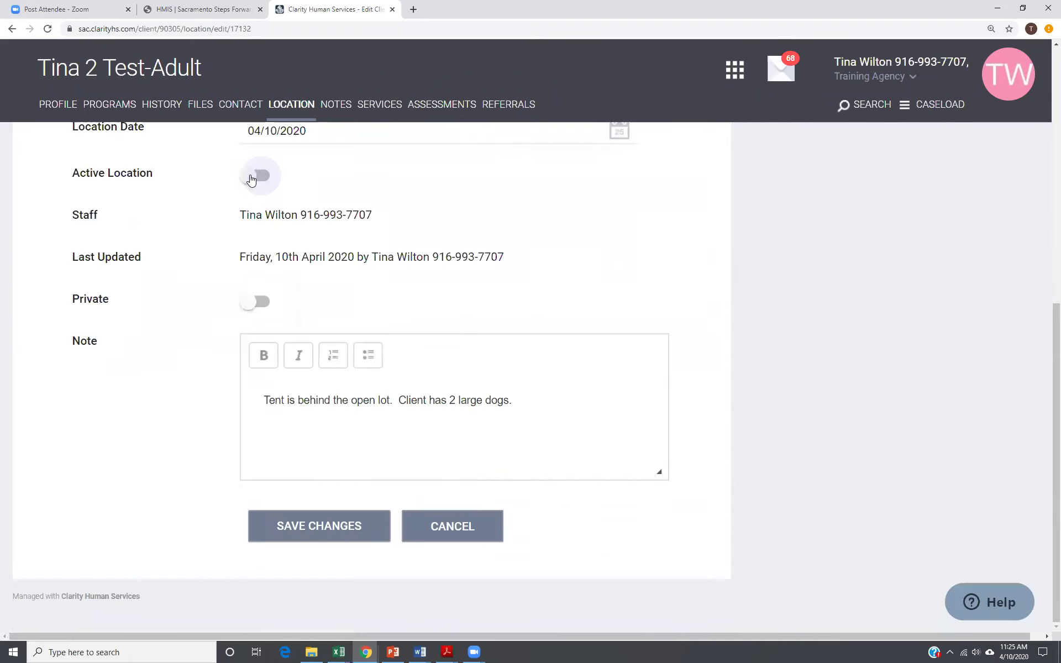
left_click(339, 535)
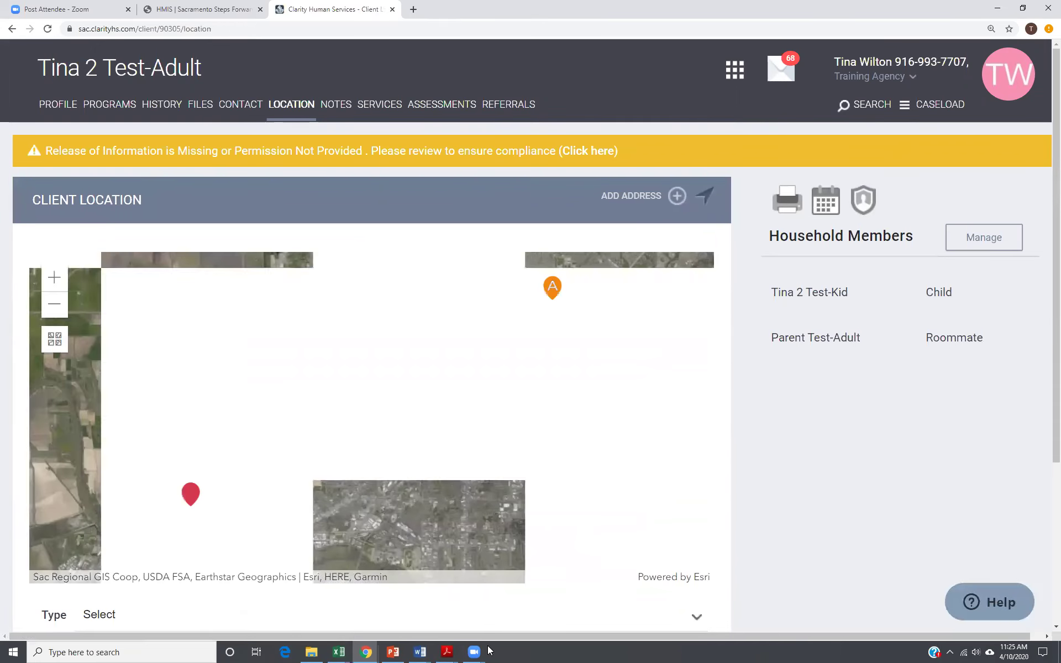
- Check the client's active locations, then search the list again with the status set to Inactive
scroll(511, 429, "down", 1)
scroll(890, 474, "down", 4)
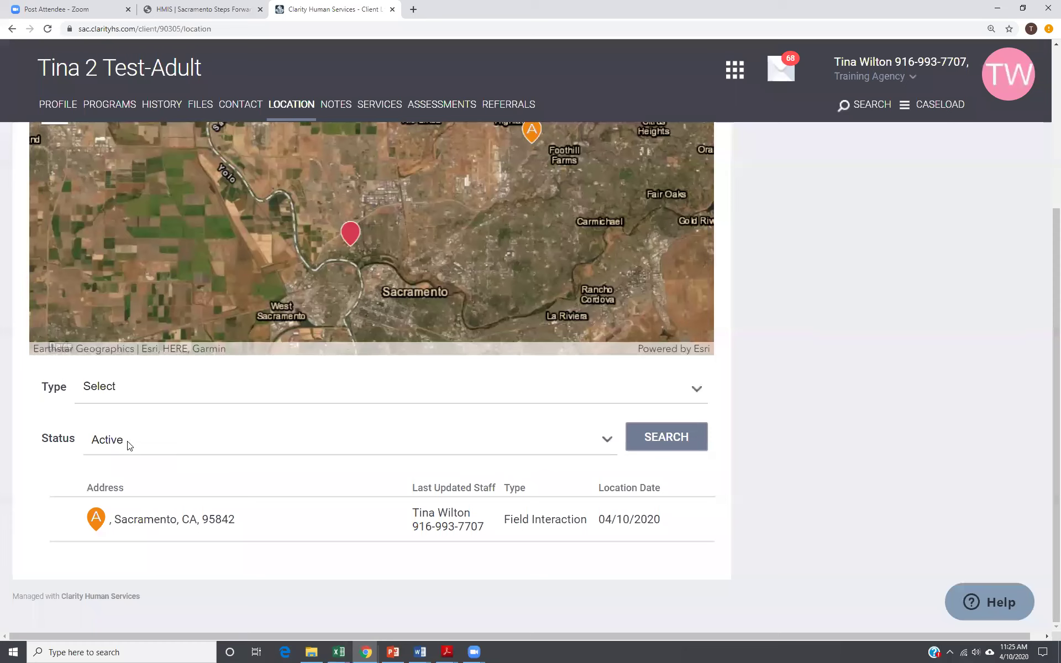
left_click(608, 447)
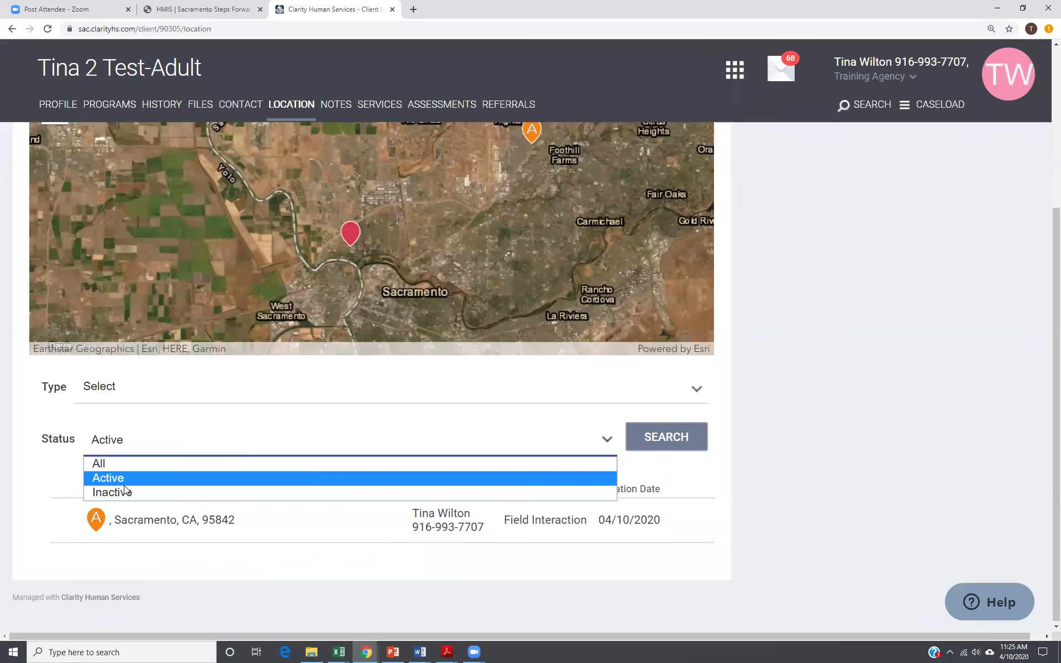
left_click(399, 492)
left_click(669, 440)
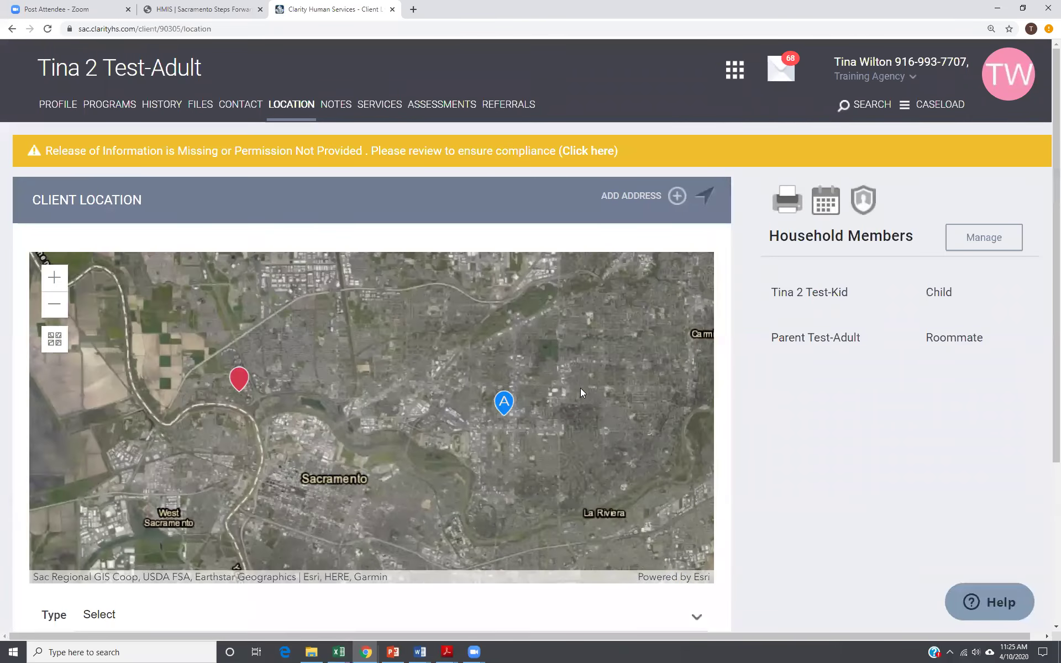
scroll(909, 442, "down", 3)
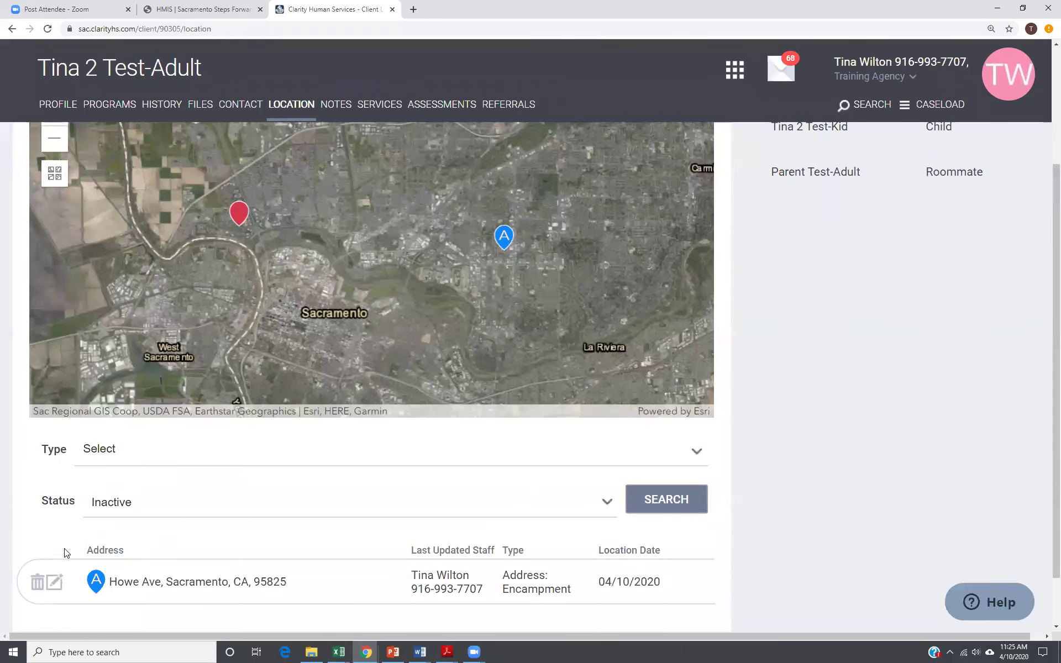
- Search the client's locations with the status set to All and review the listed entries
left_click(208, 507)
left_click(139, 524)
left_click(661, 507)
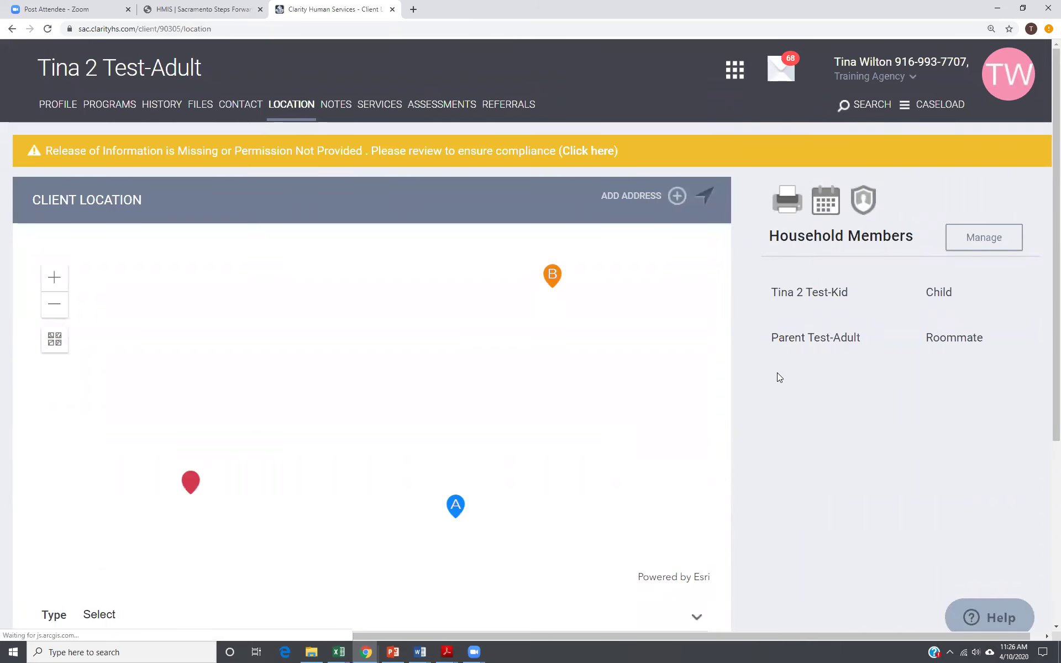
scroll(173, 445, "down", 5)
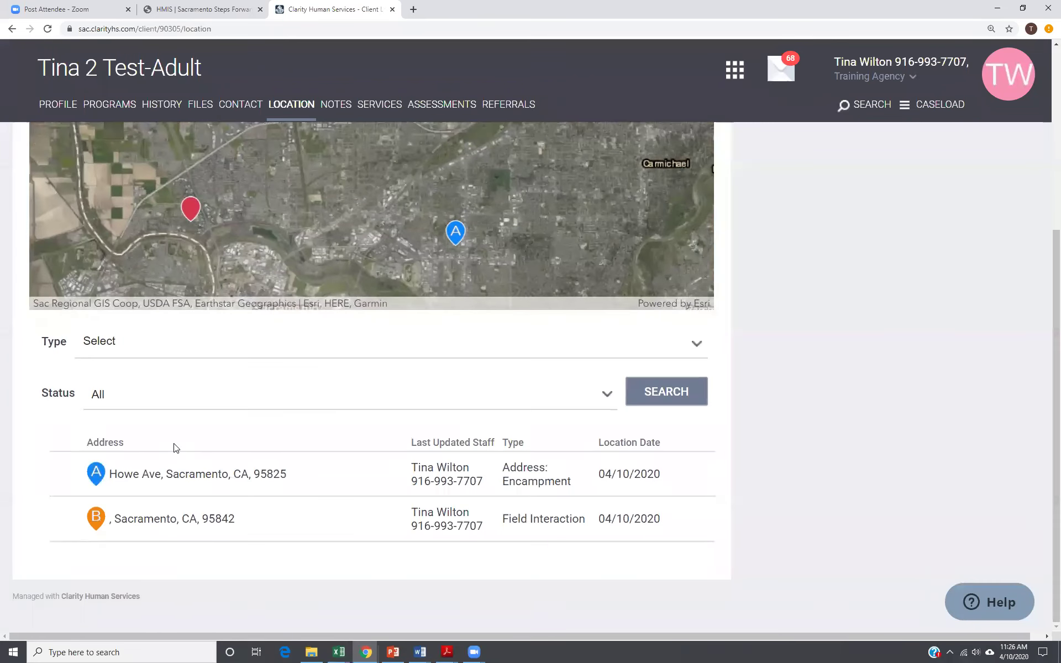
- Filter the client's locations to the Address type and review the matching entries
left_click(695, 347)
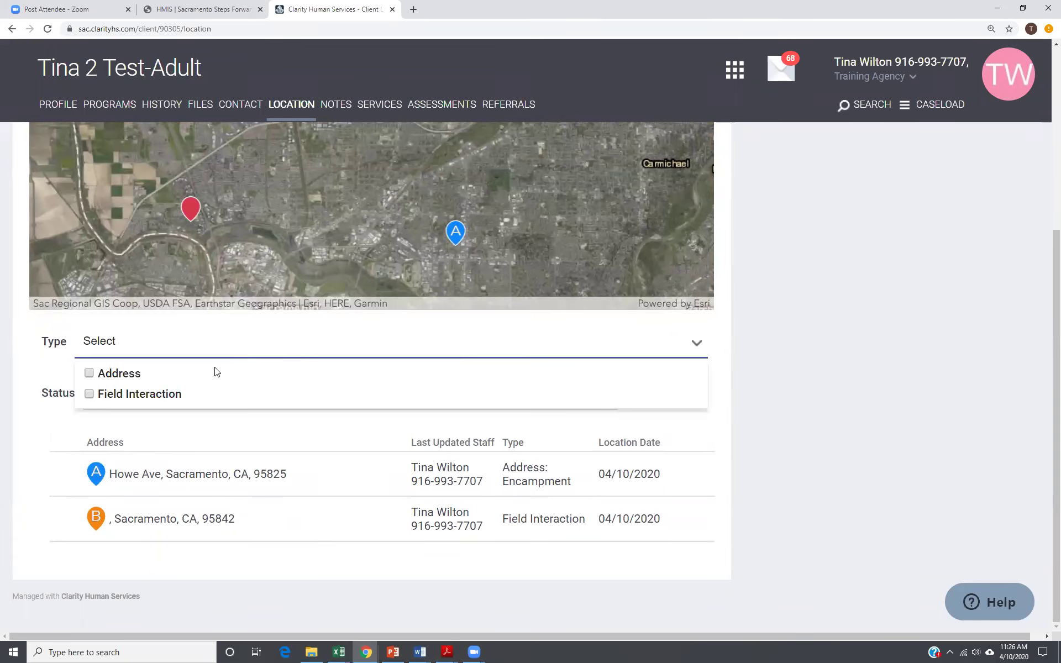
left_click(108, 377)
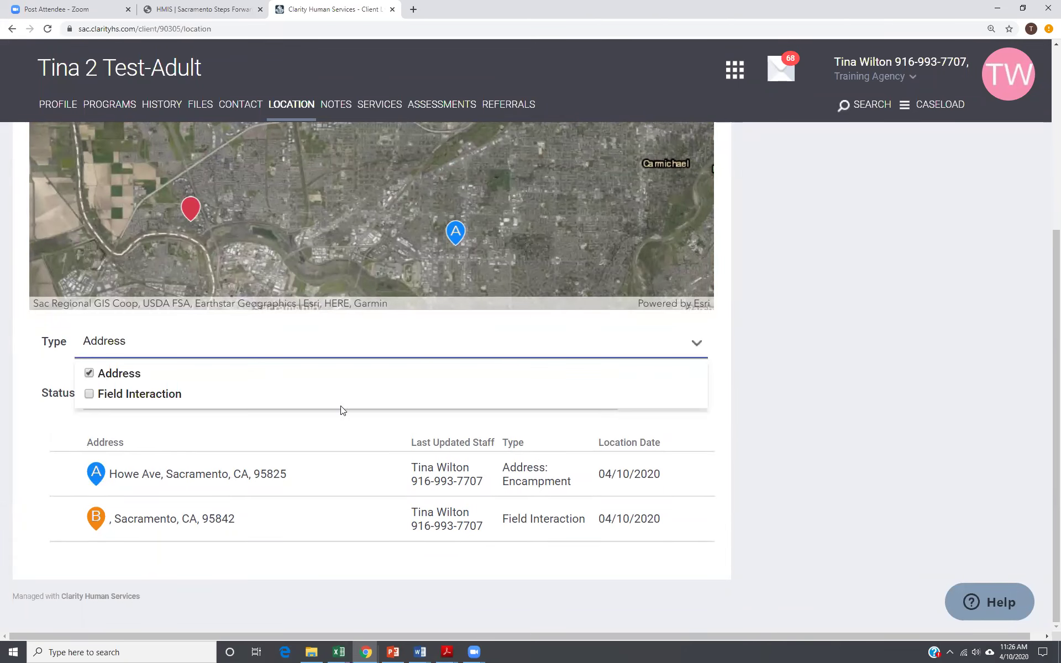
left_click(790, 400)
left_click(652, 393)
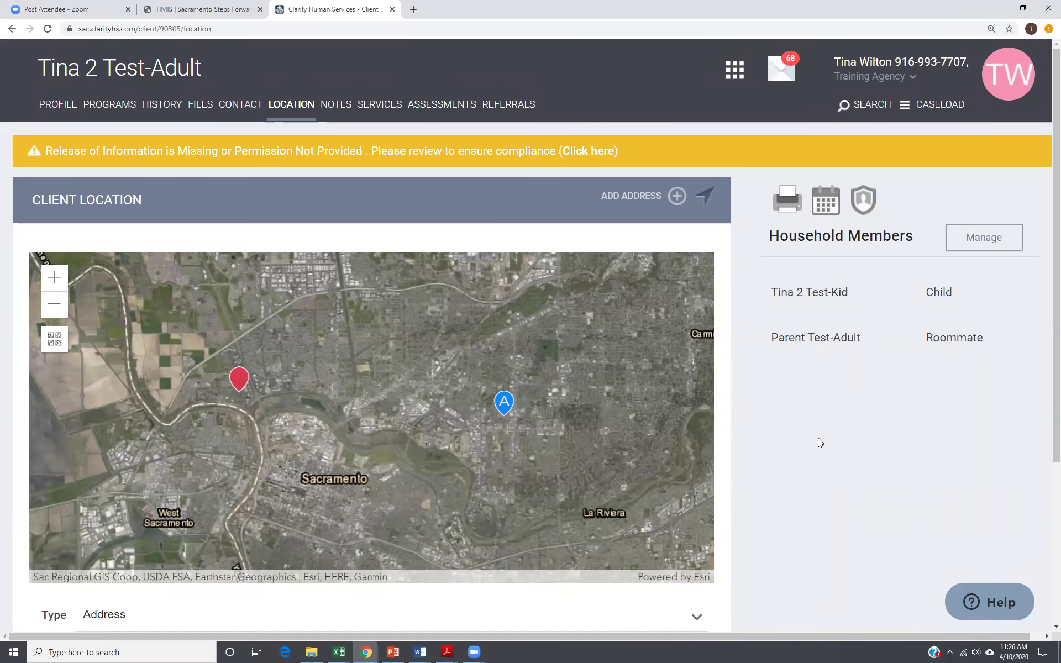
scroll(826, 451, "down", 1)
scroll(830, 458, "down", 3)
- Search the client's locations with the type filter set to Field Interaction only and review the map
left_click(197, 404)
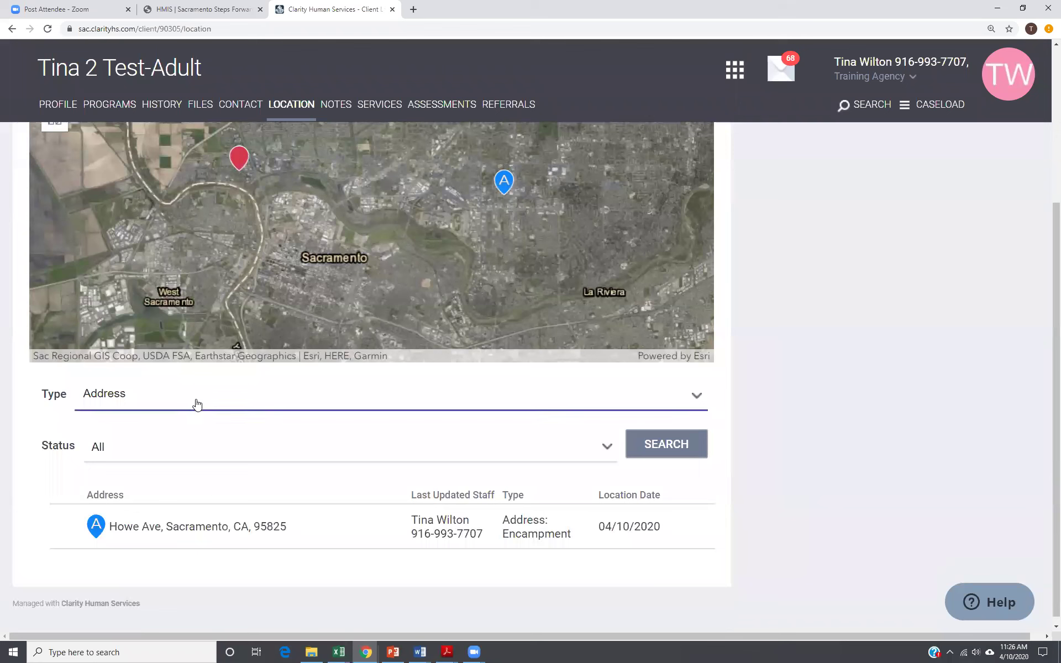
left_click(102, 426)
left_click(103, 447)
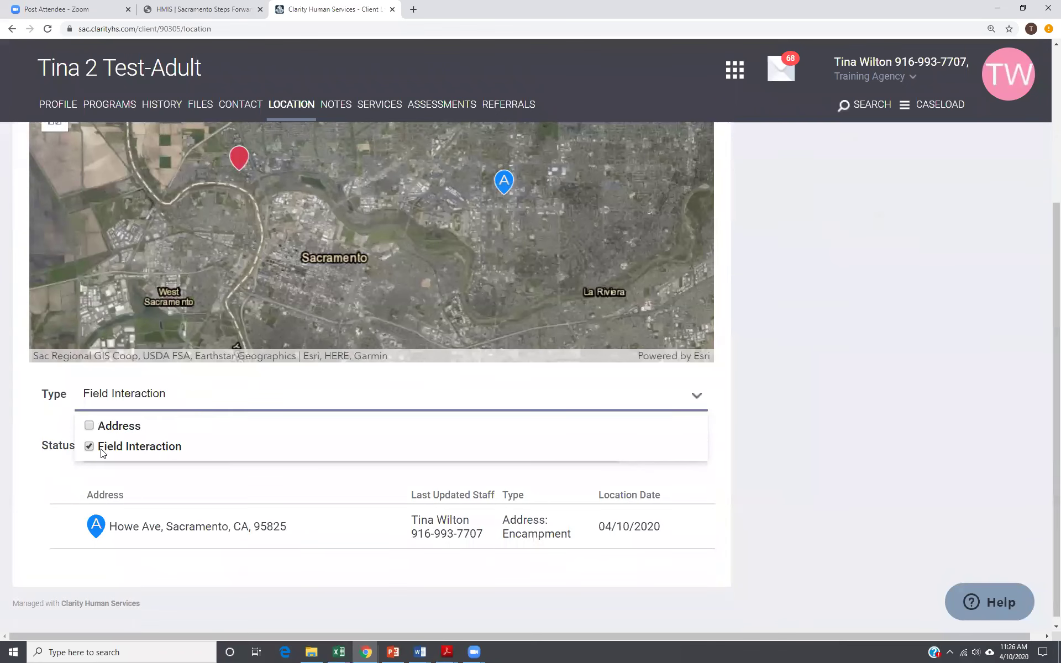
left_click(808, 427)
left_click(663, 449)
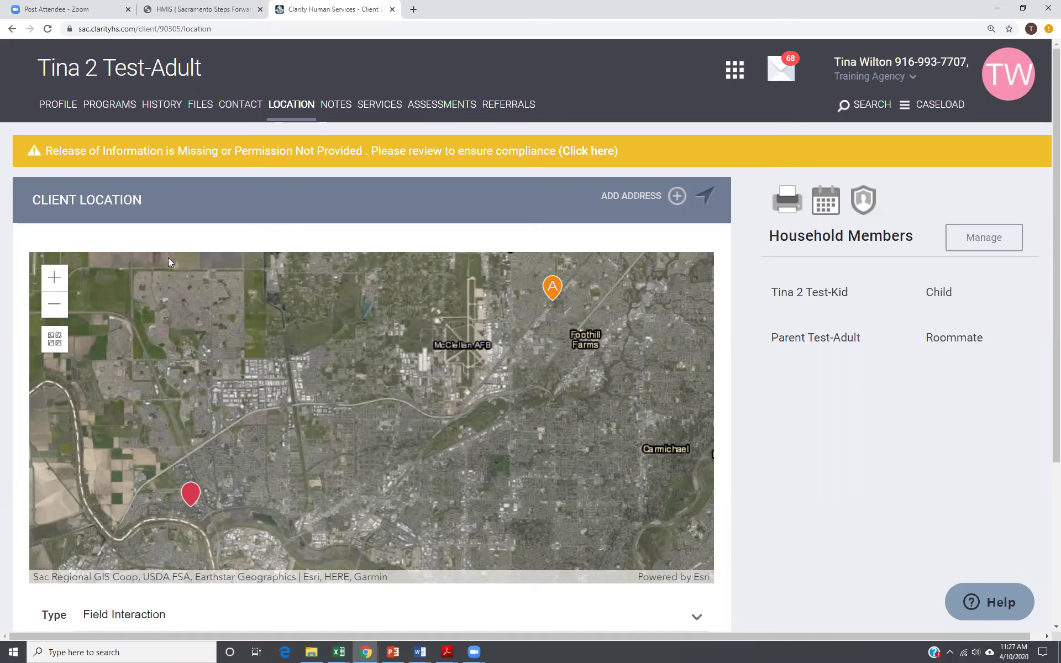
- Switch to the PowerPoint slide show and advance past the Contact Tab slide to review the Location Tab slide
left_click(395, 651)
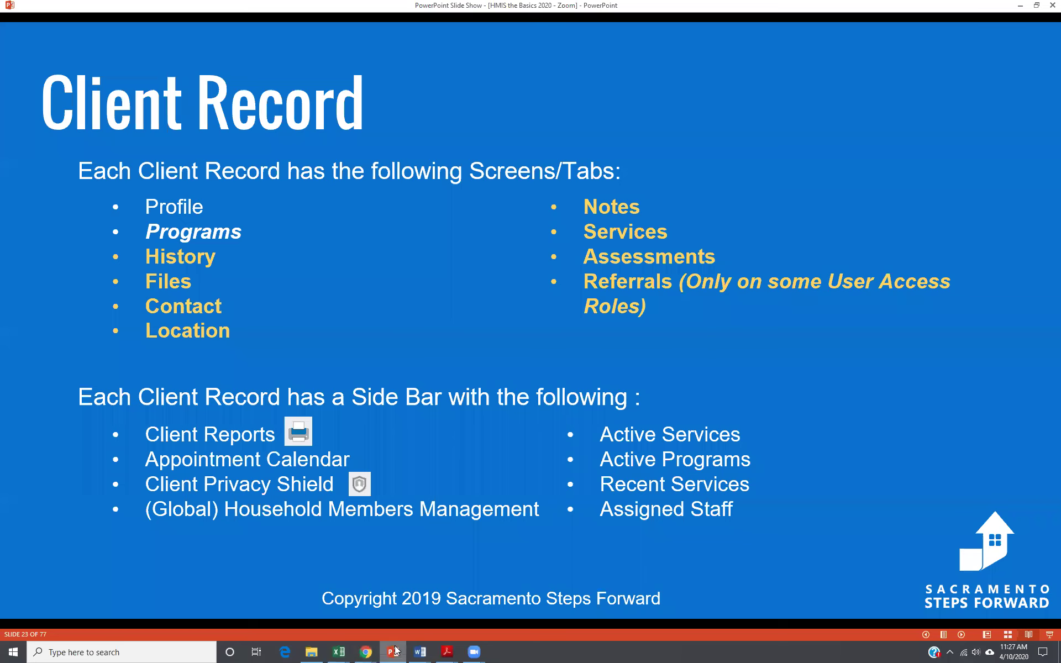
key("Right")
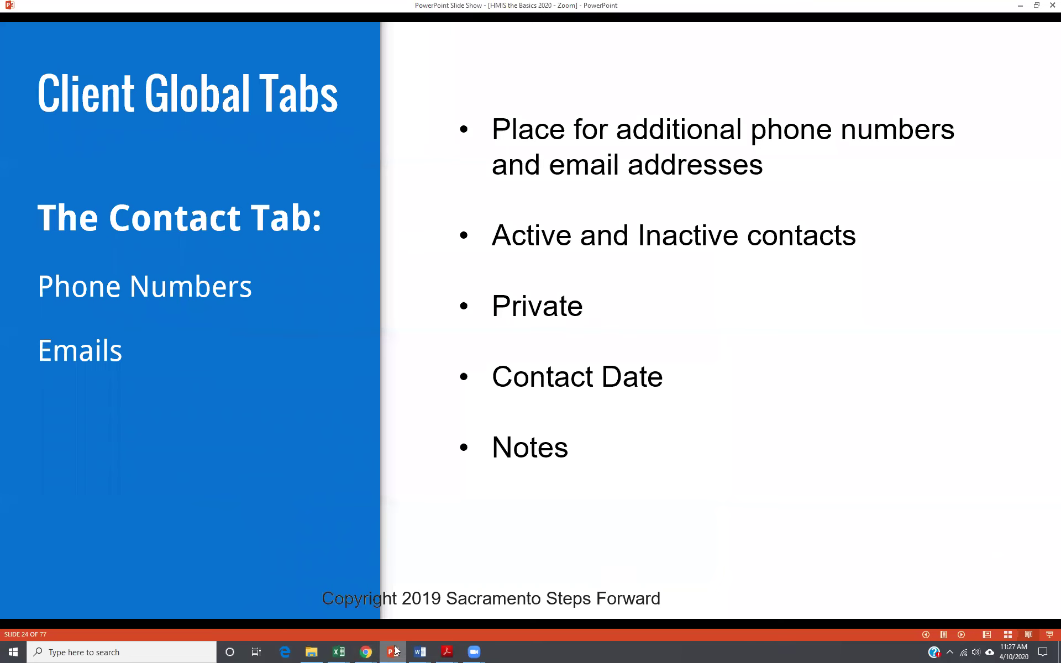
key("Right")
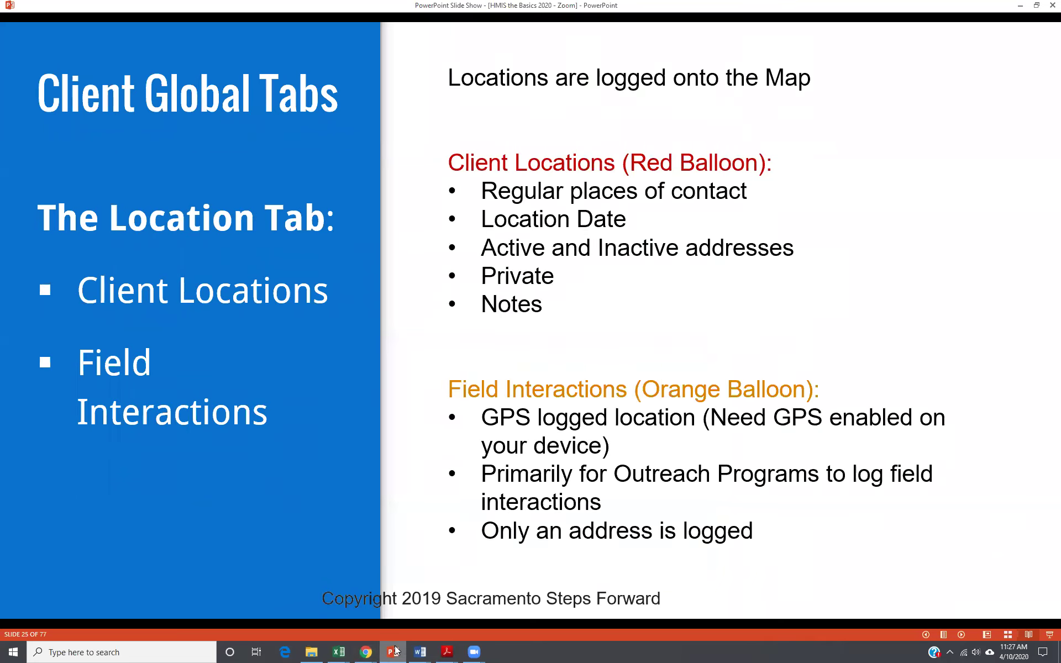
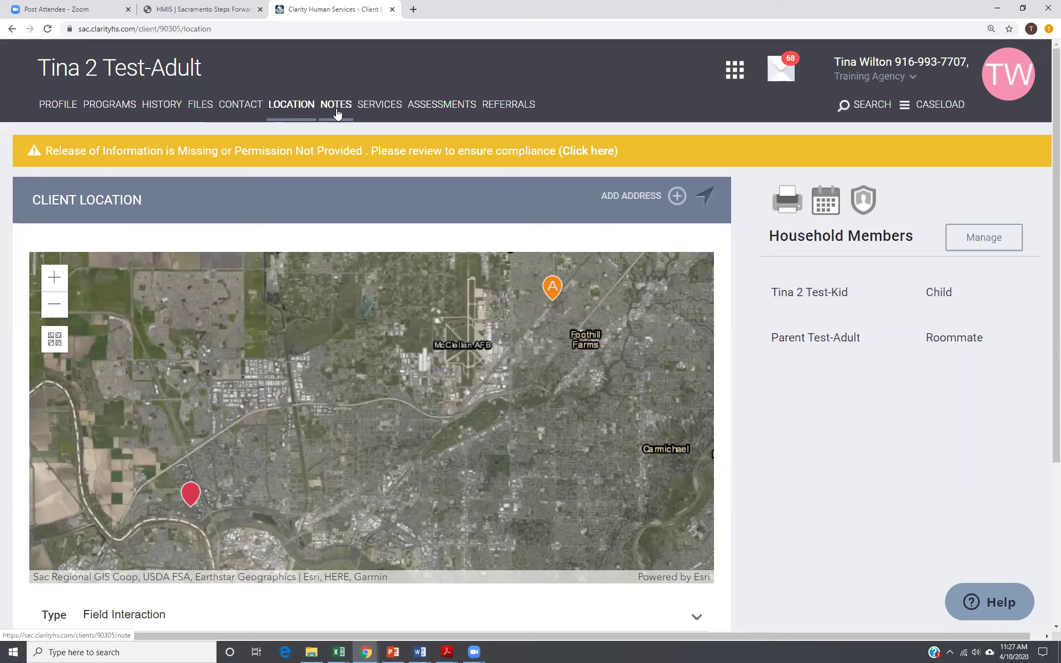
- Start a new client note titled "Verbal Consent Obtained" and check the hour and minute choices for Time Tracking
left_click(339, 108)
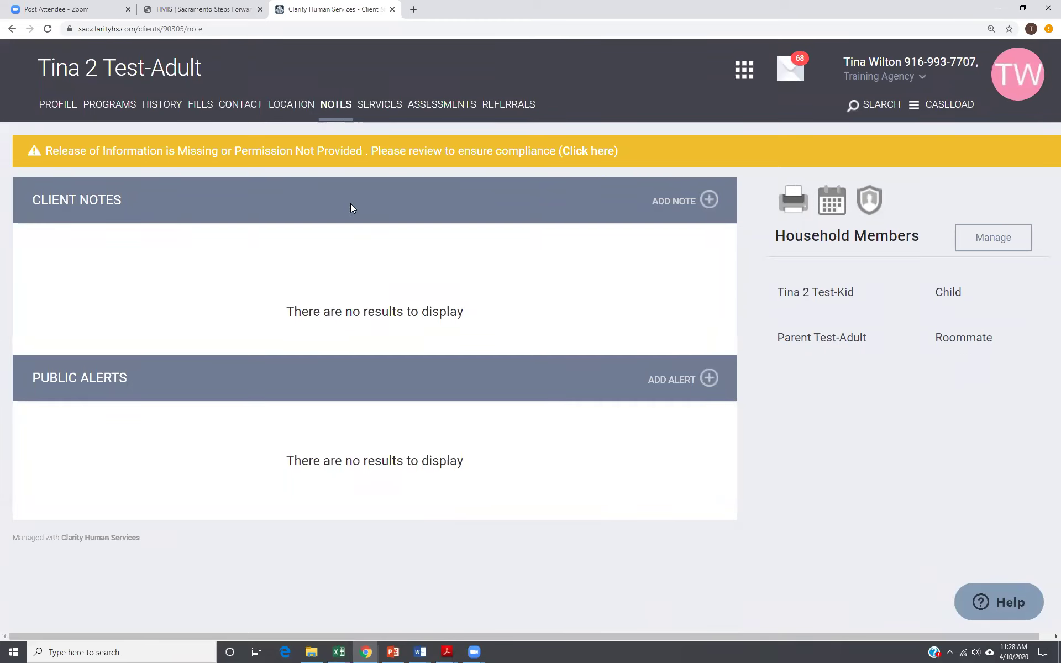
left_click(710, 204)
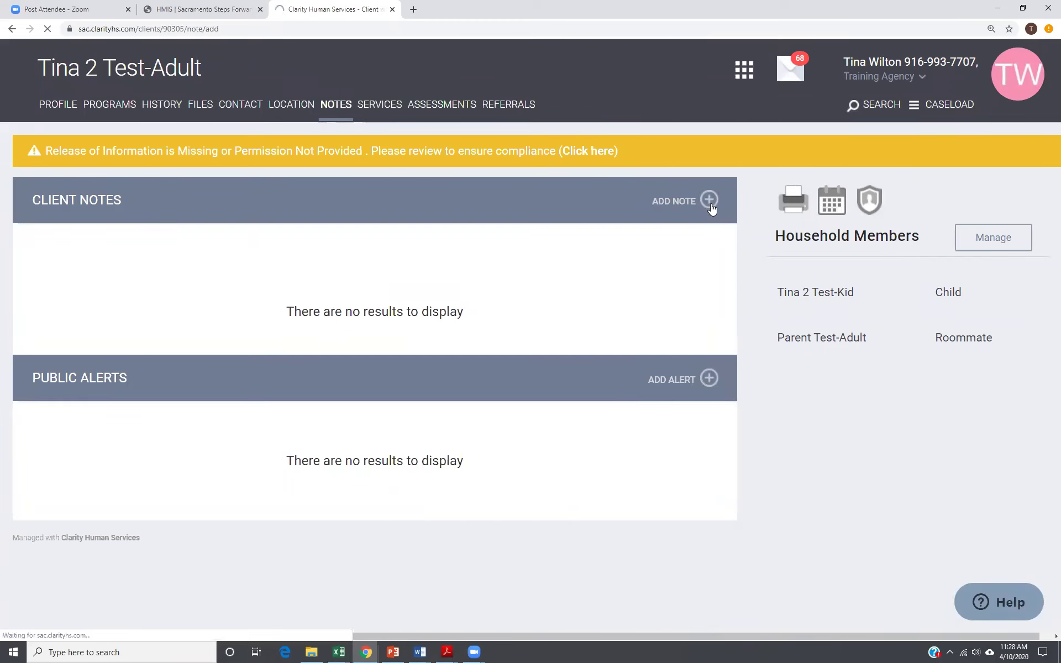
left_click(238, 269)
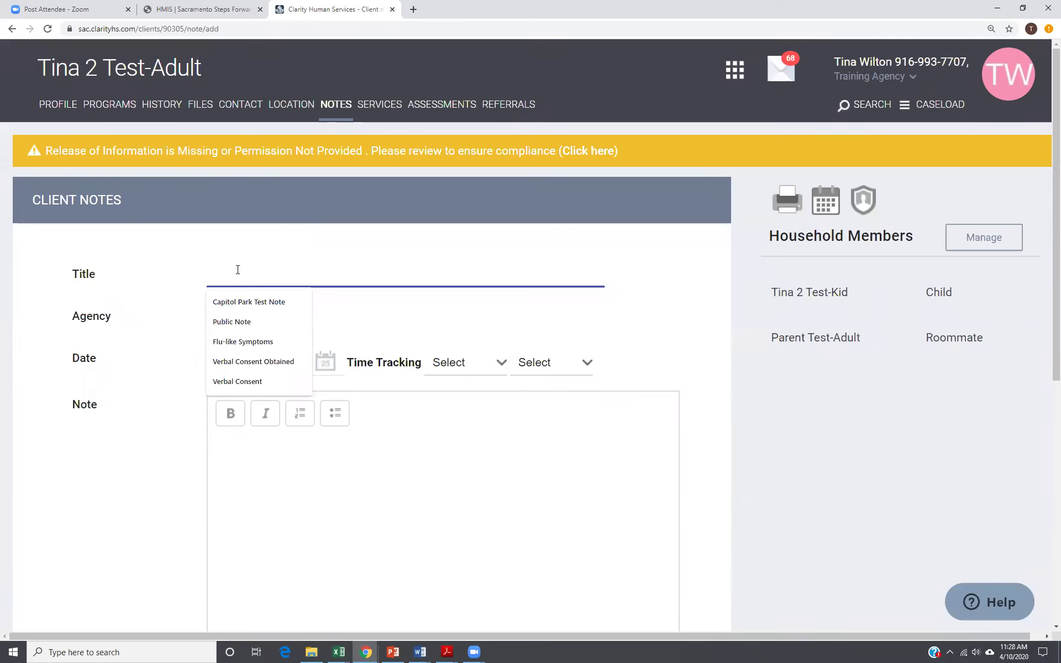
left_click(262, 364)
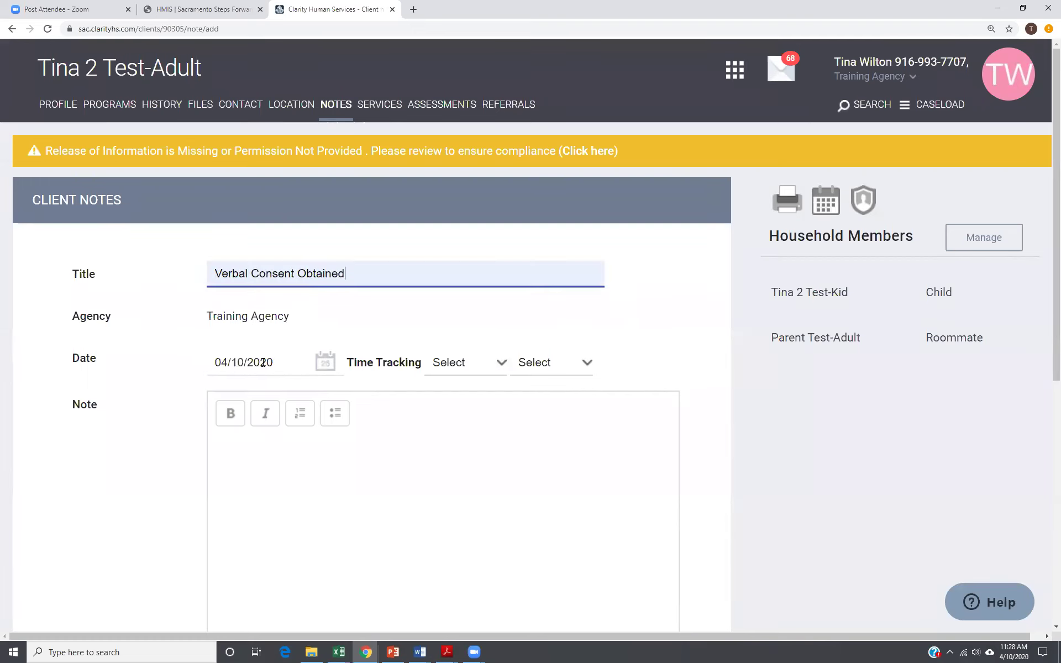
left_click(500, 364)
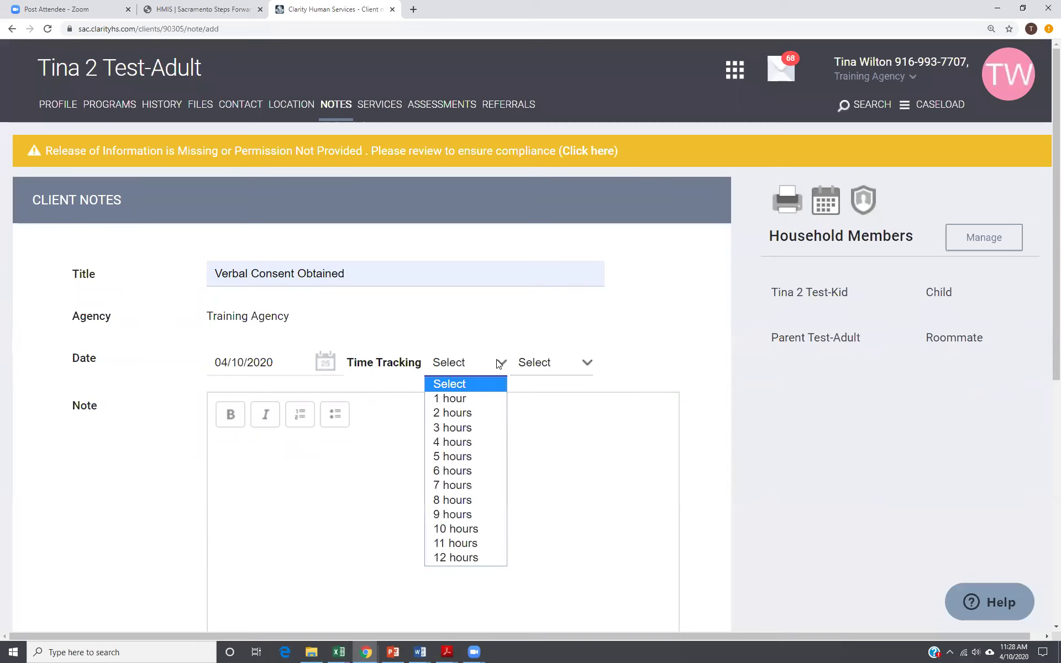
left_click(558, 368)
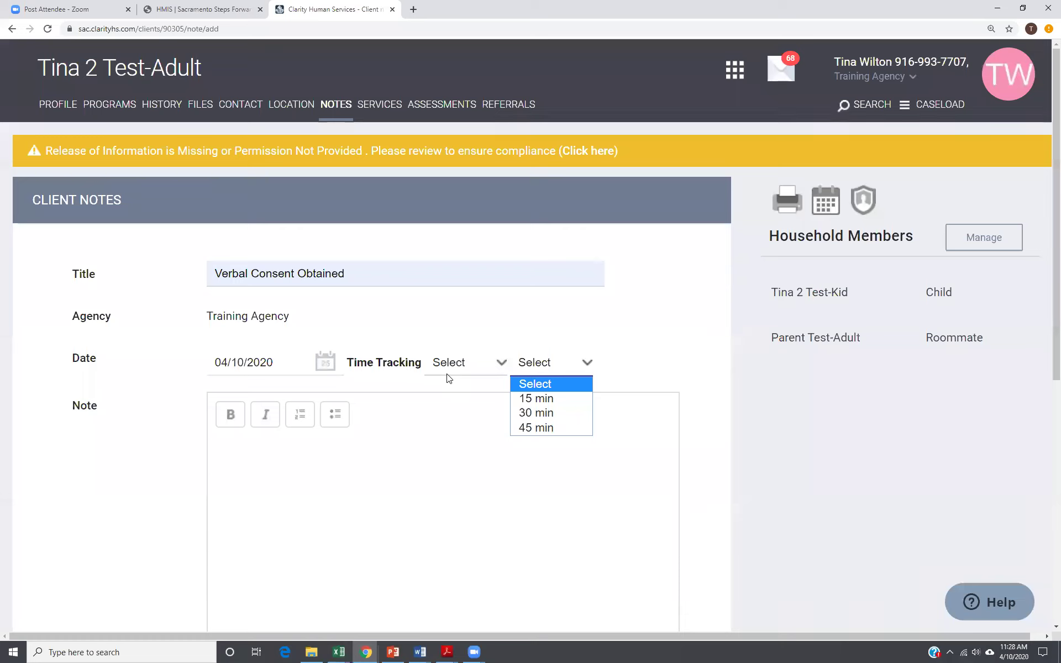
- Write in the note body: "I reviewed the HMIS Consent form and the client agreed to have their information entered and shared in HMIS."
left_click(284, 476)
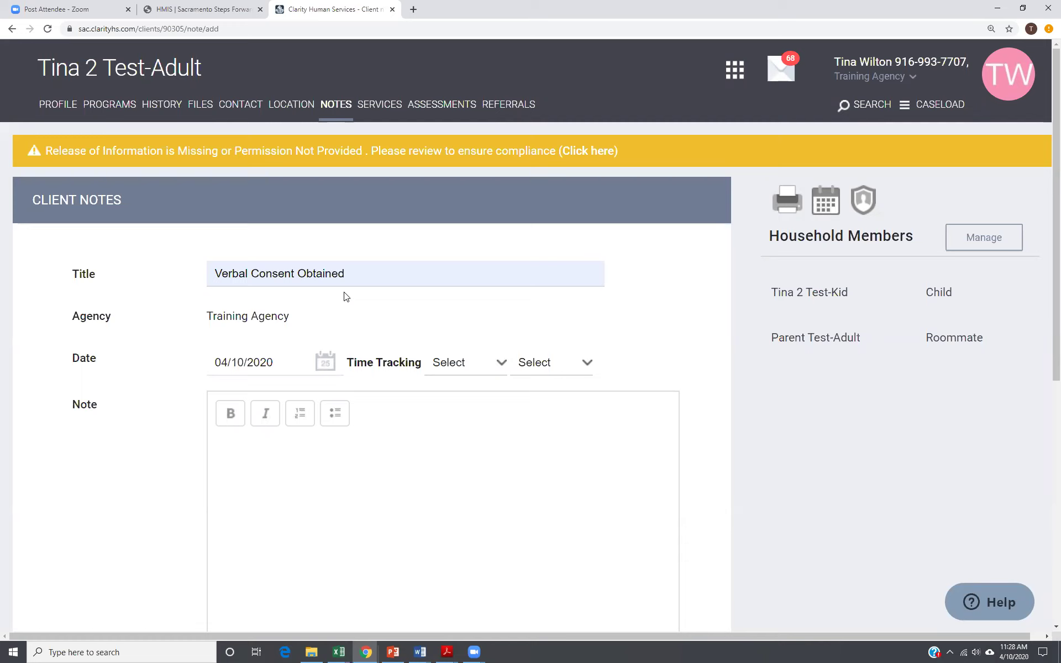
type("I reviewed the H")
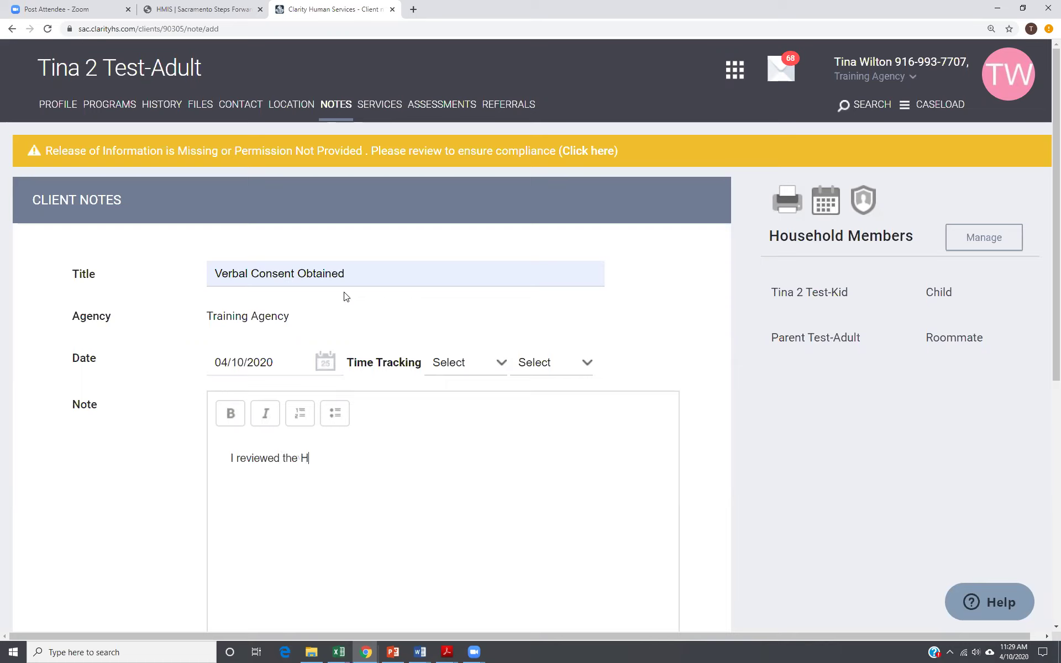
type("MIS Consent form and the clien")
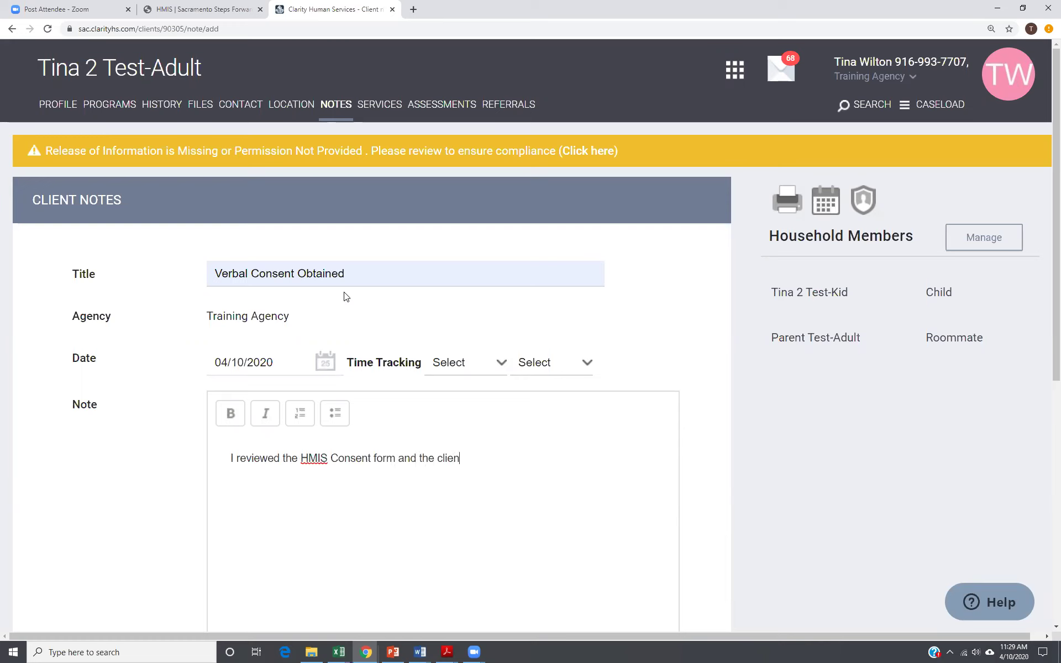
type("t agr")
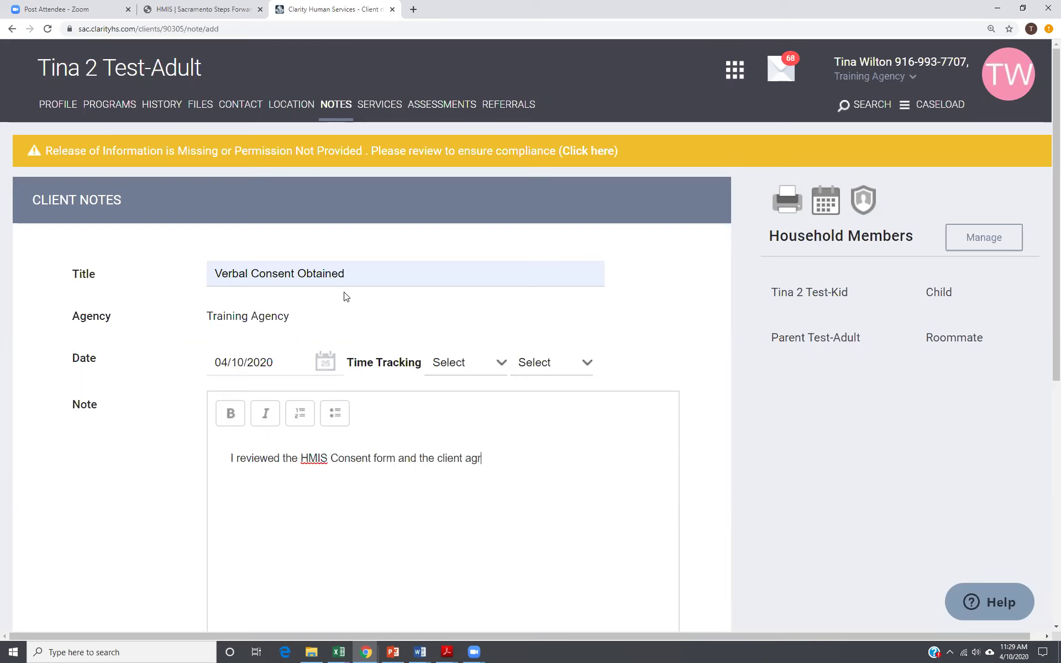
type("eed to have their informatio")
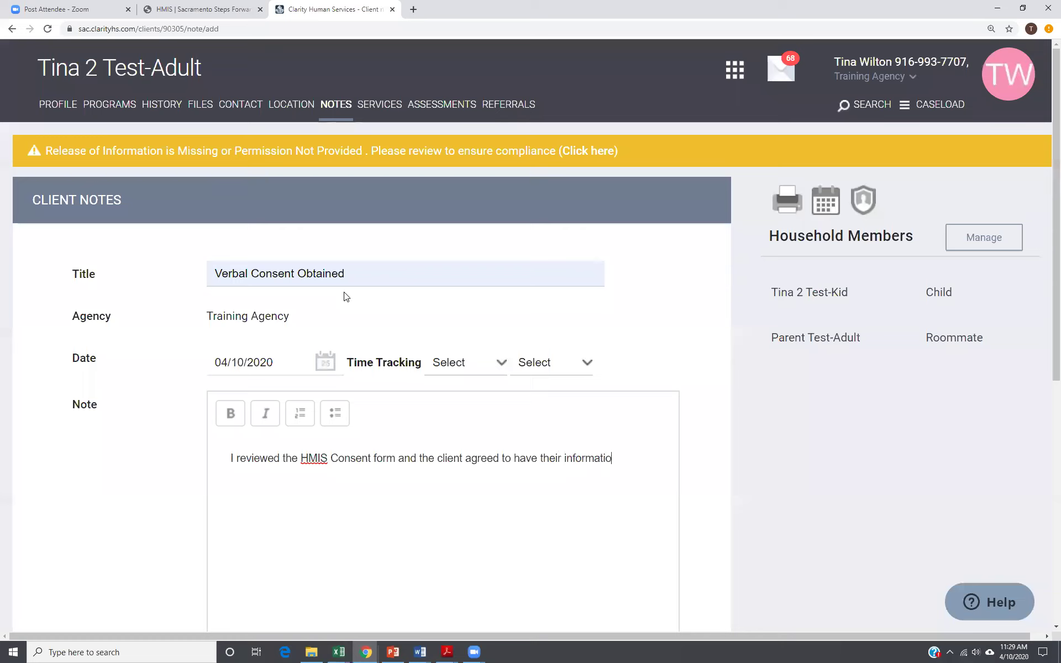
type("n entered ")
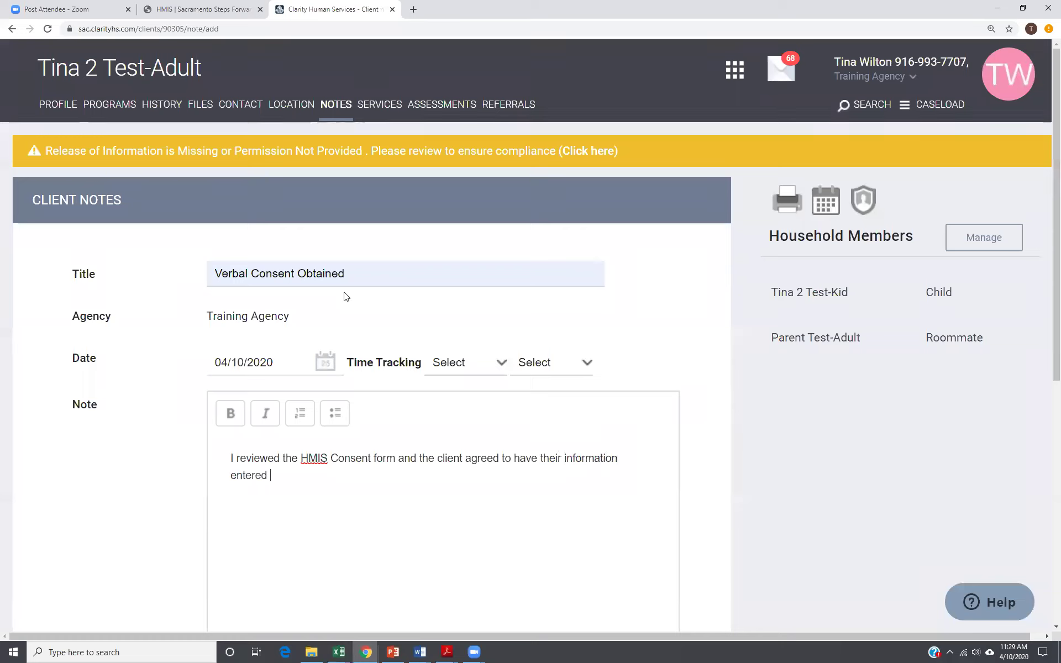
type("and shared in HMIS.  Verbal")
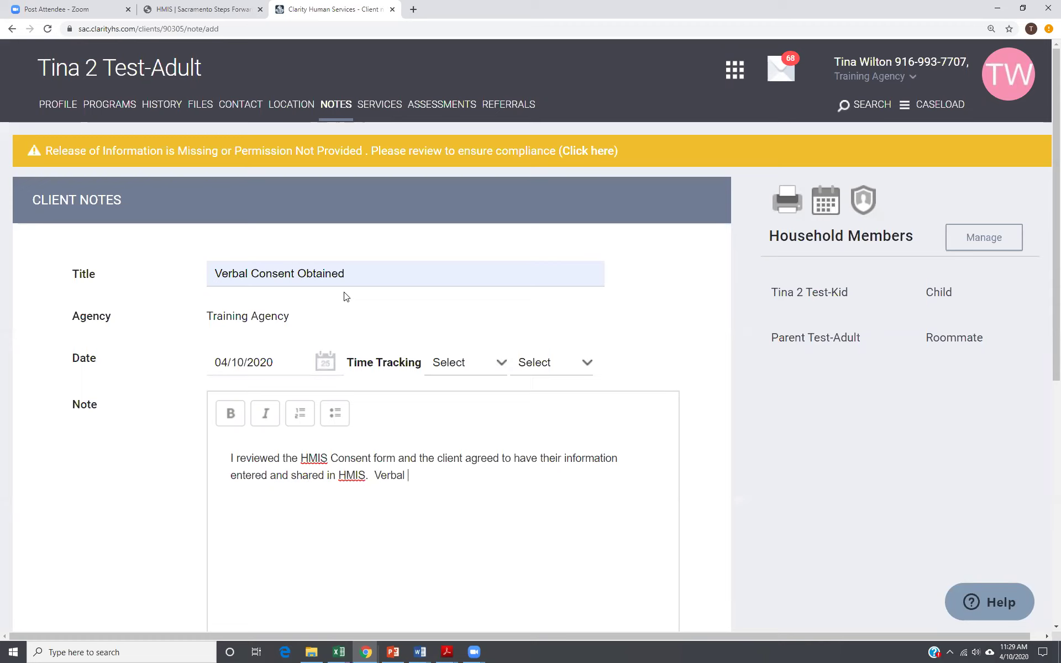
- Complete the note's second sentence as "Verbal consent was obtained to maintain safe social distancing." and save the note without marking it private
type(" consent was obtained to ma")
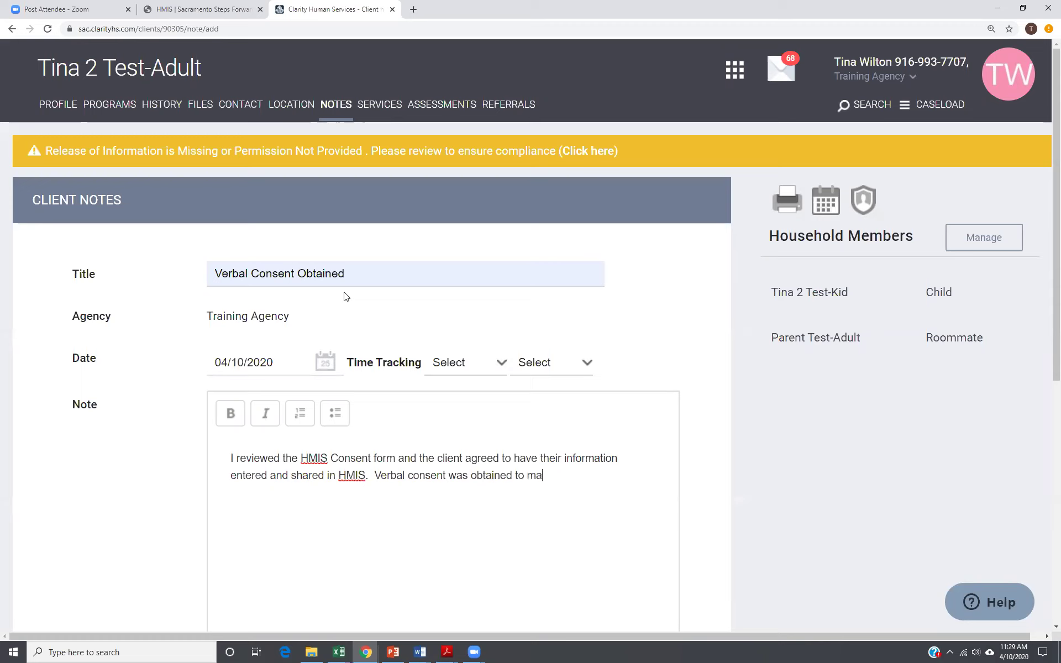
type("intain safe social distancing")
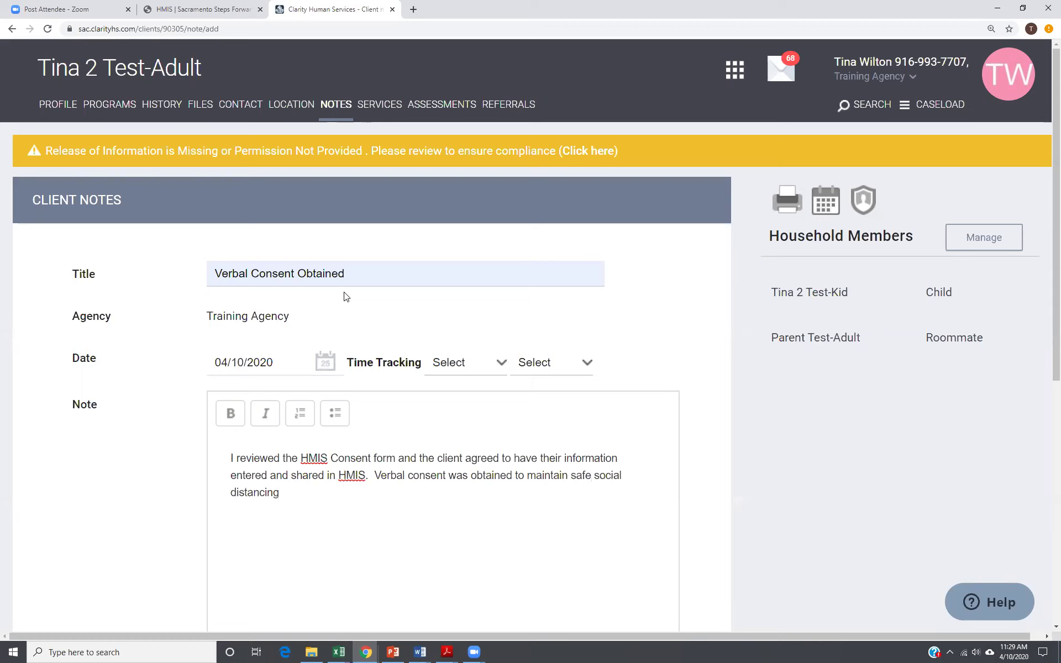
type(".")
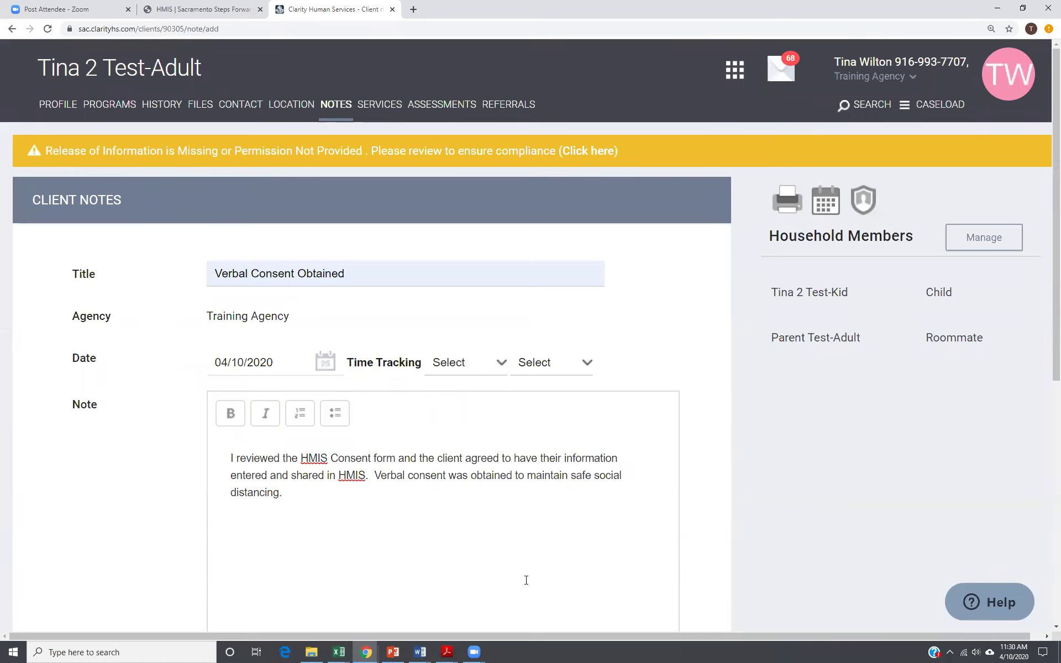
scroll(505, 566, "down", 9)
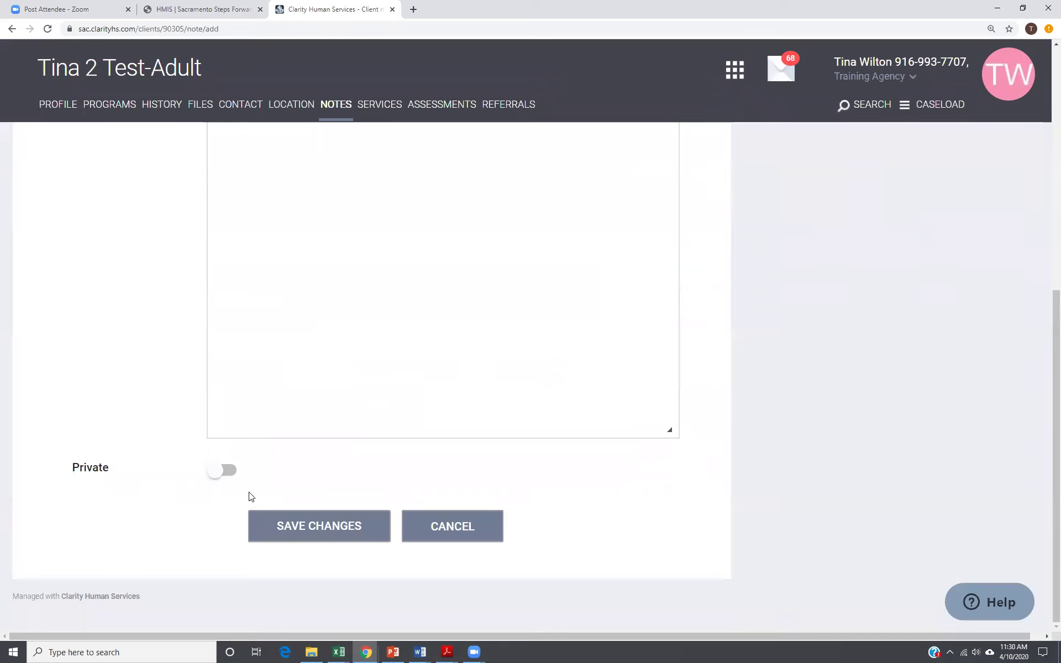
left_click(330, 537)
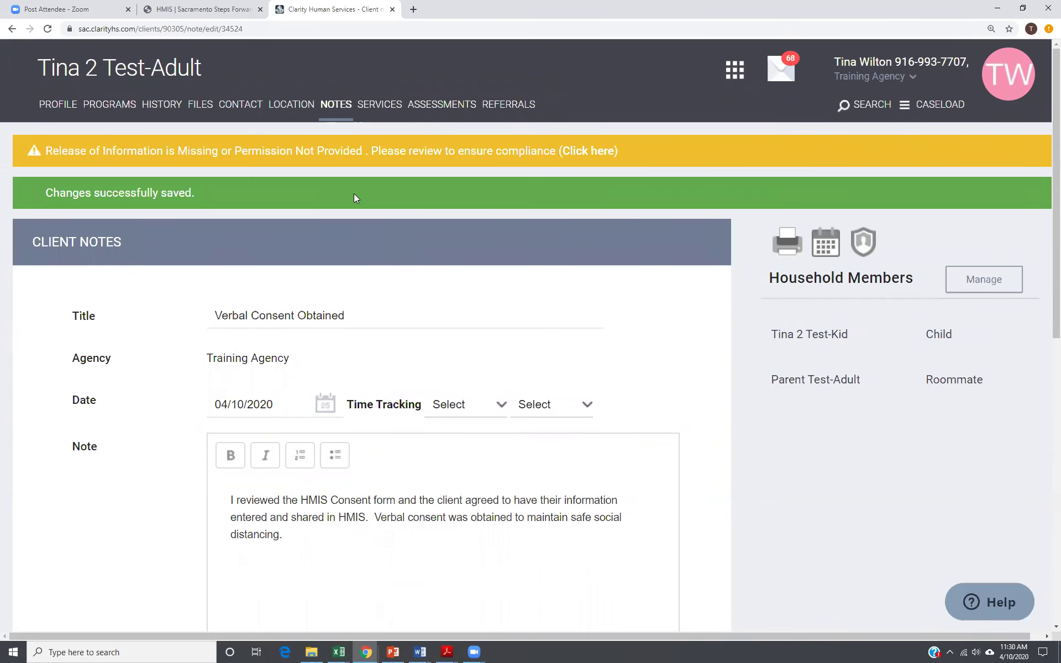
- Reopen the saved "Verbal Consent Obtained" note from the client's notes list, review its details, and return to the list
left_click(338, 106)
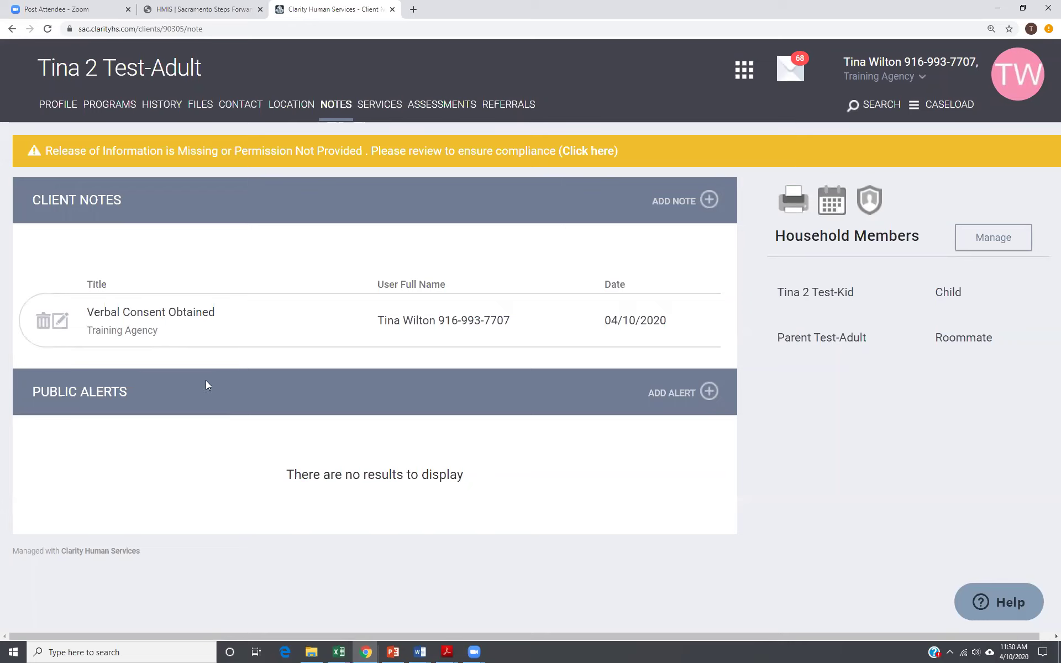
left_click(61, 327)
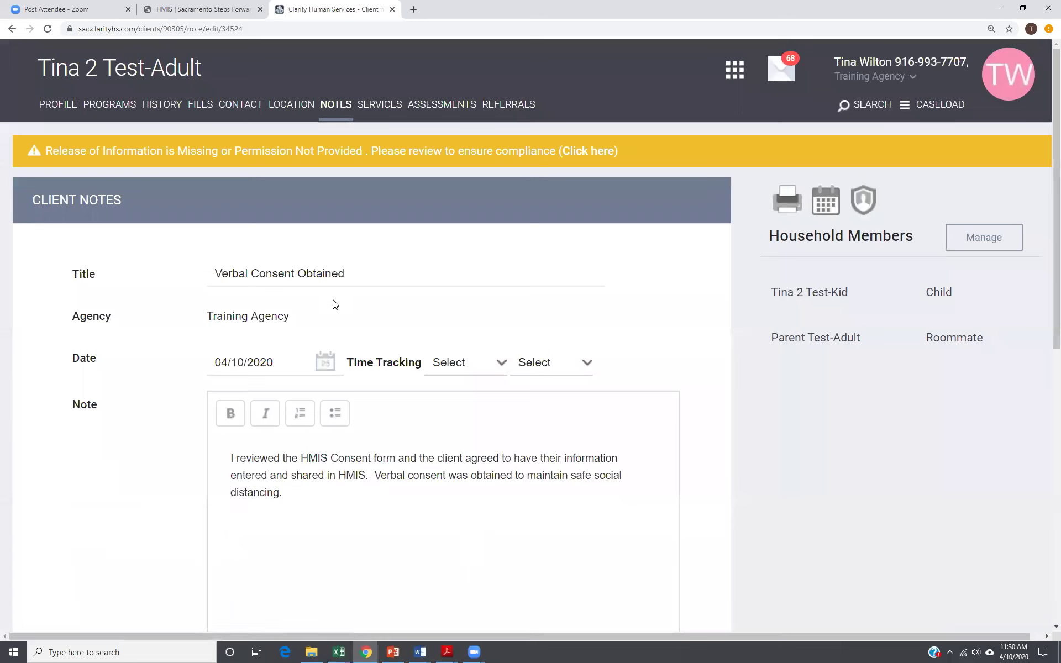
scroll(341, 319, "down", 10)
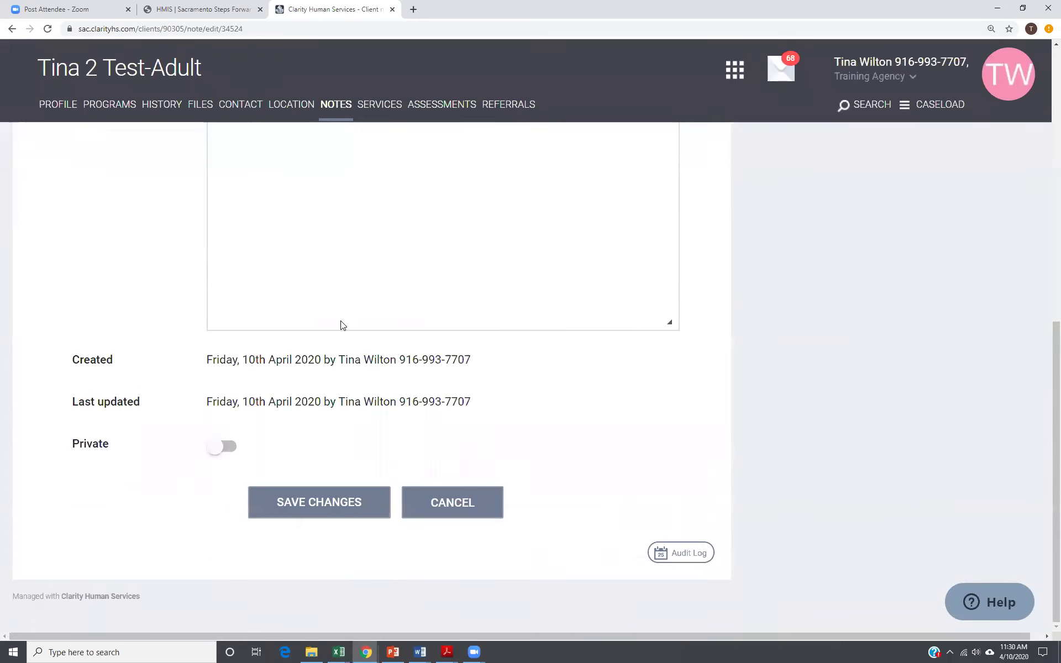
scroll(341, 325, "up", 6)
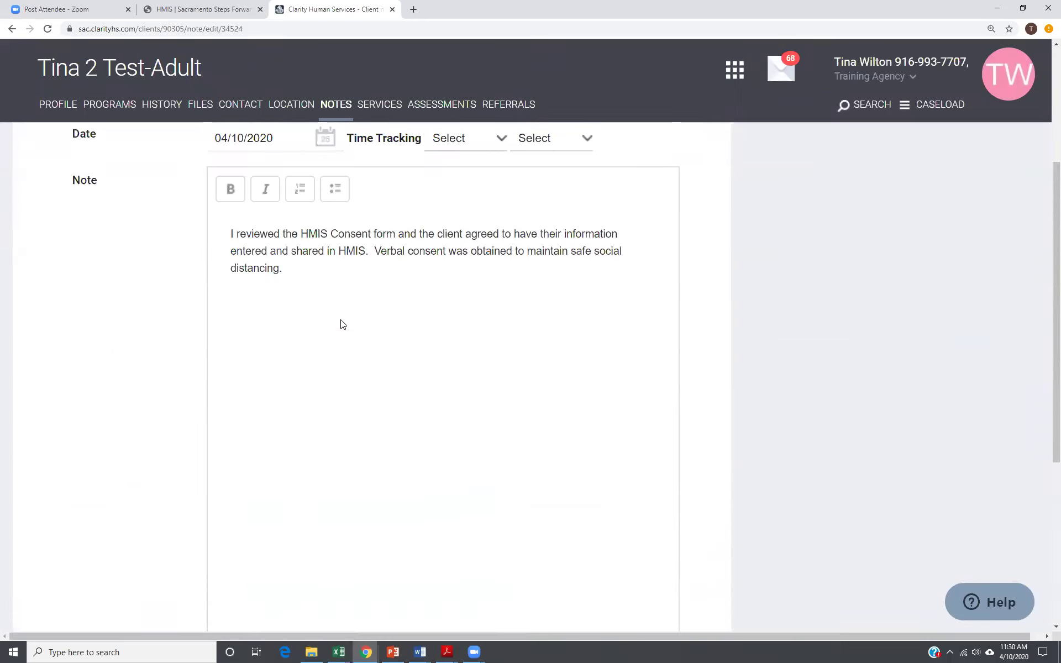
scroll(341, 319, "up", 3)
left_click(336, 105)
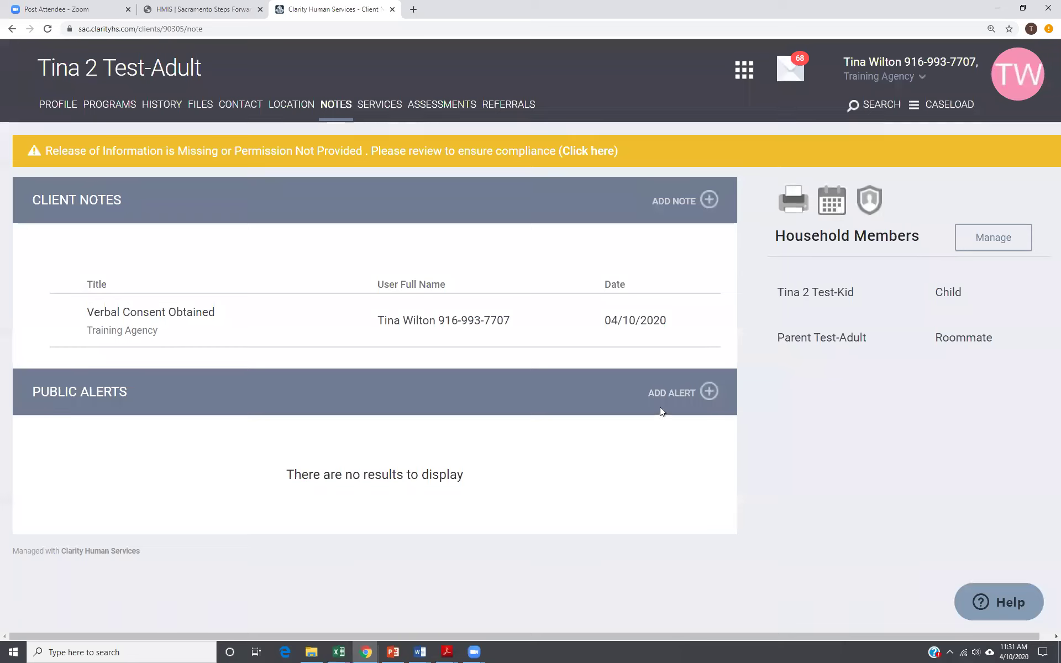
- Start a new public alert titled "Health & Safety" with an expiration date of 04/11/2020
left_click(708, 393)
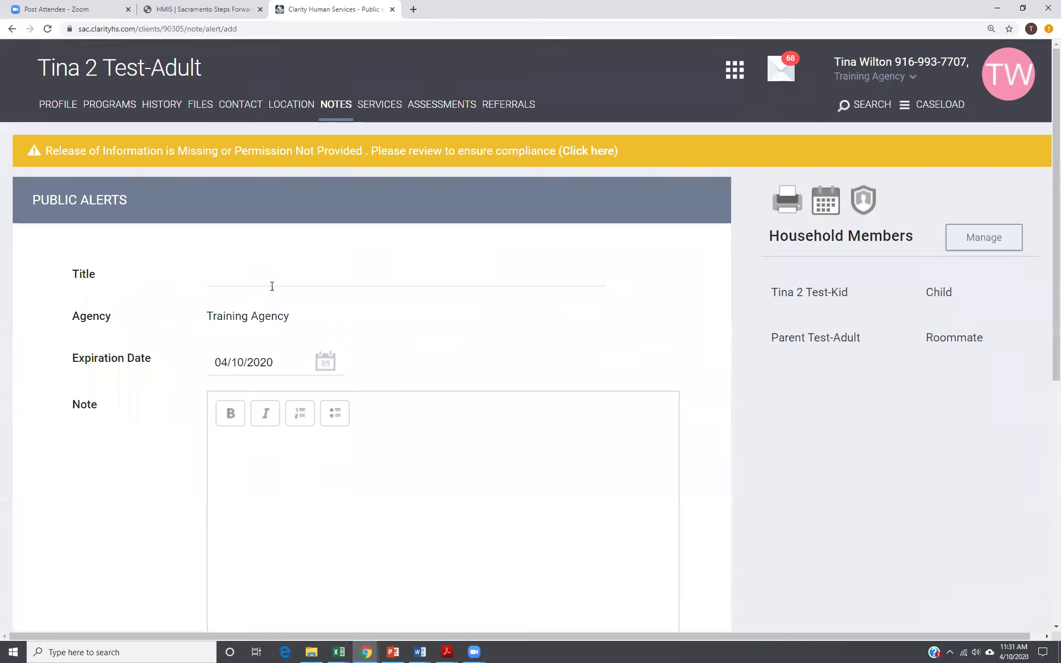
left_click(259, 282)
type("Hea")
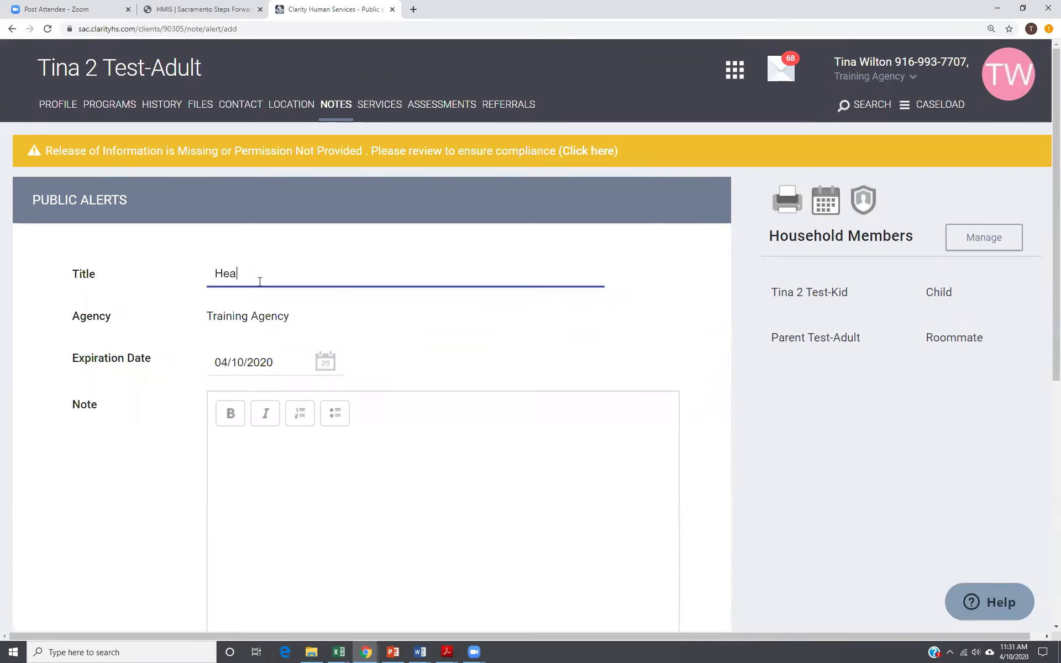
type("lth & Safety")
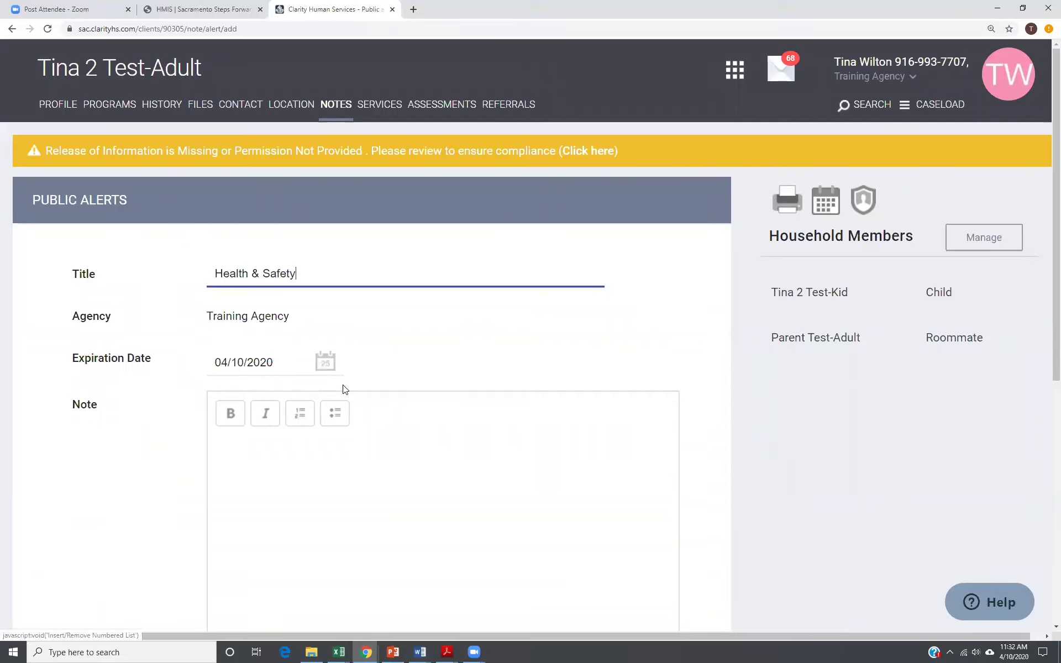
left_click(326, 362)
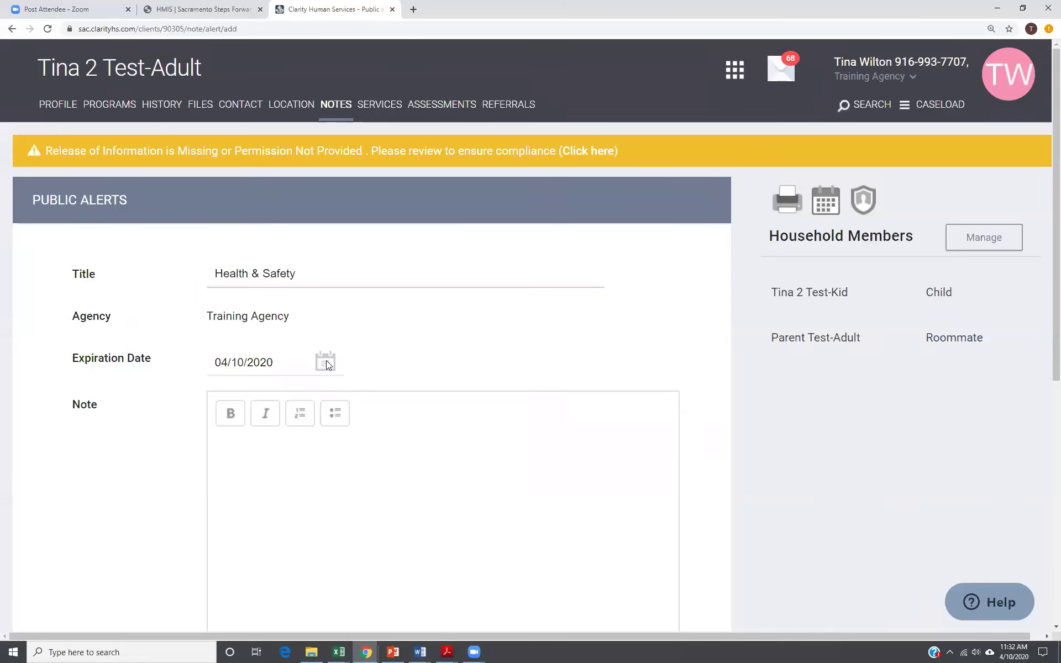
left_click(335, 460)
- Write an alert note asking to have the client call, including the callback phone number, and save the alert without marking it private
type("Pl")
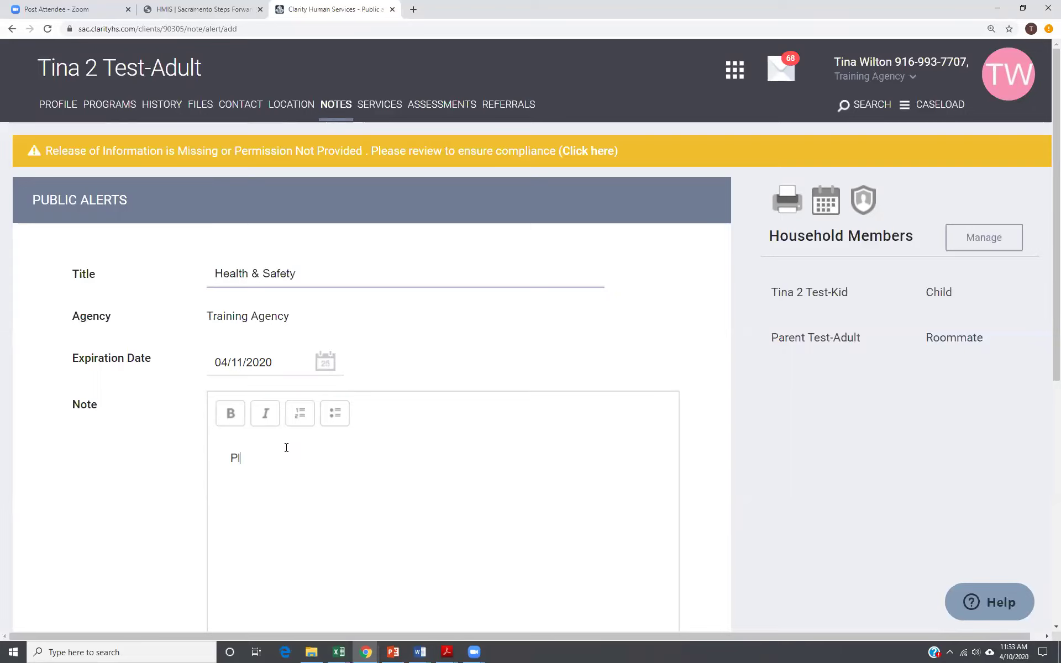
type("ease have t")
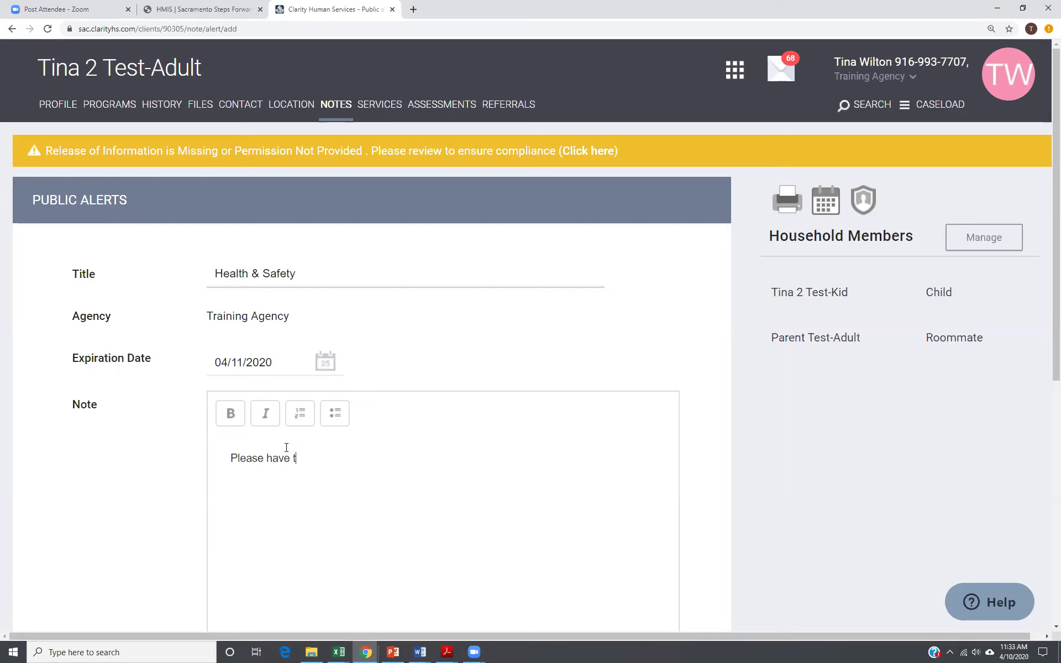
type("he client call me at 916-9")
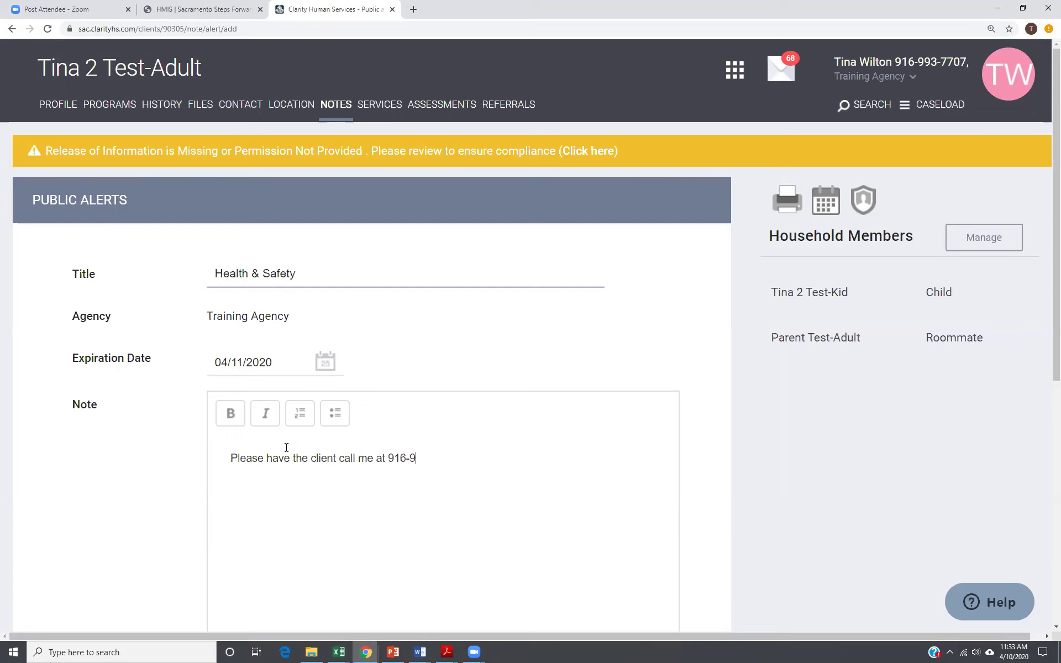
type("99-9999")
scroll(491, 387, "down", 10)
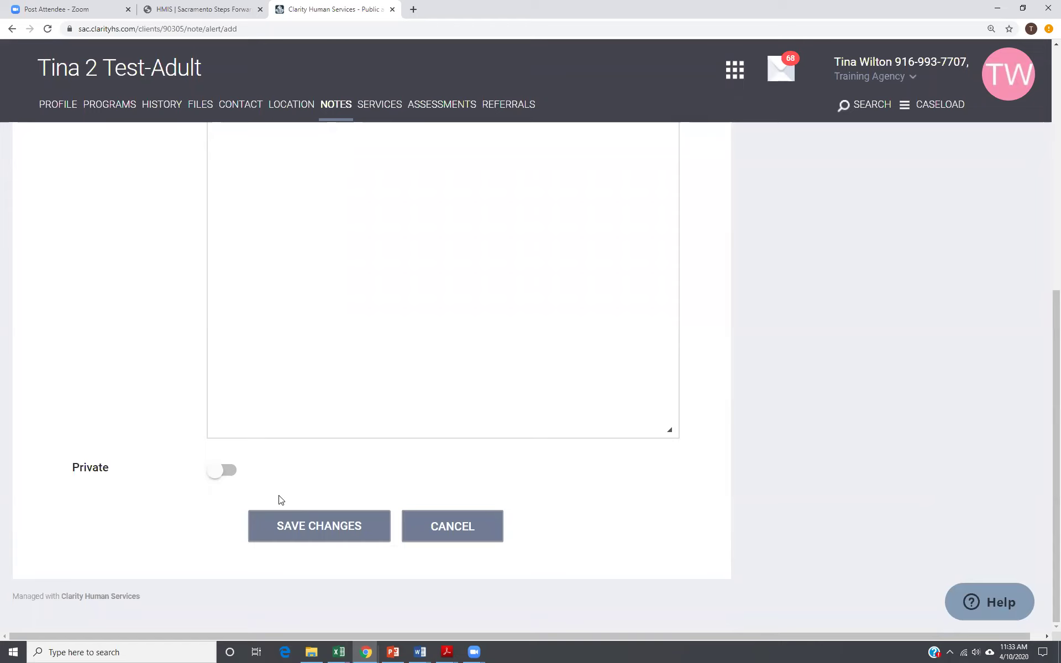
left_click(303, 536)
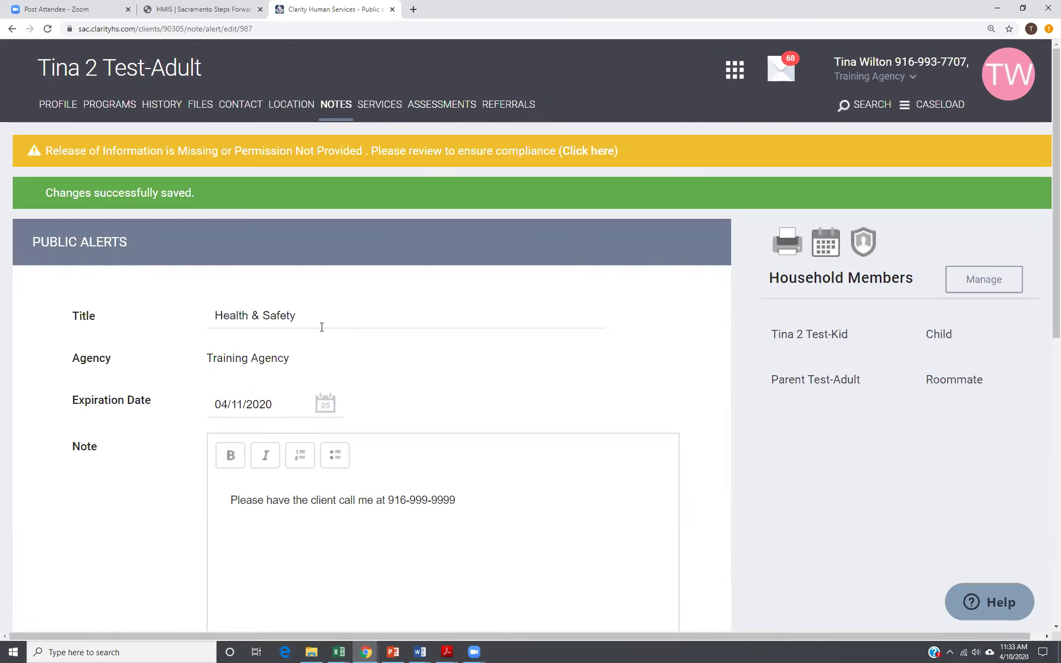
- Check the alert in the client's notes list, and open it from the profile's public alert banner to review its details
left_click(335, 105)
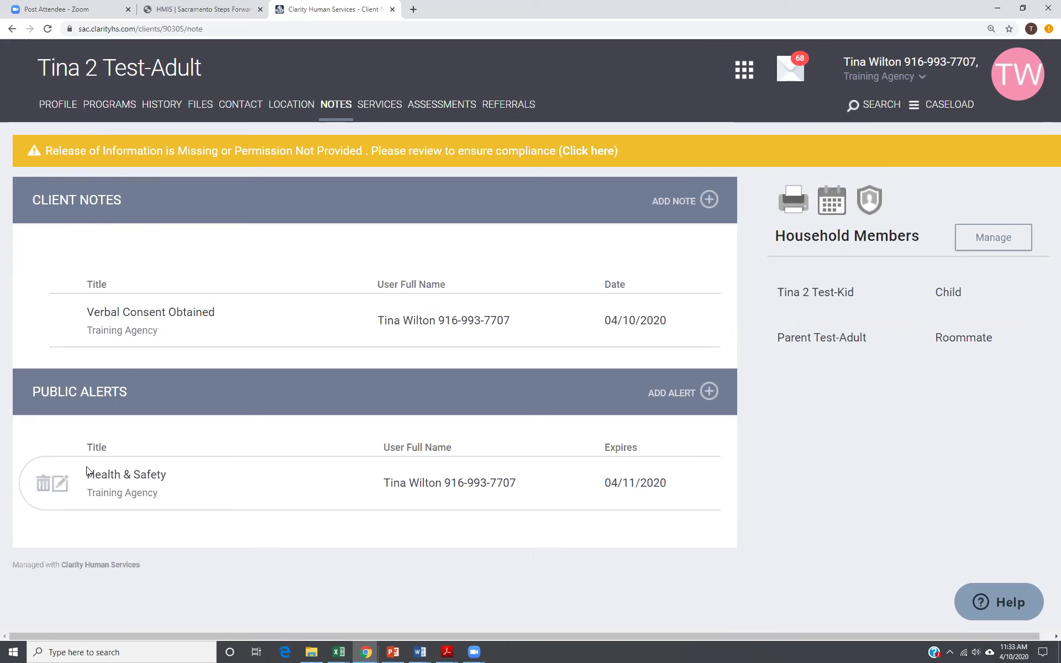
left_click(56, 106)
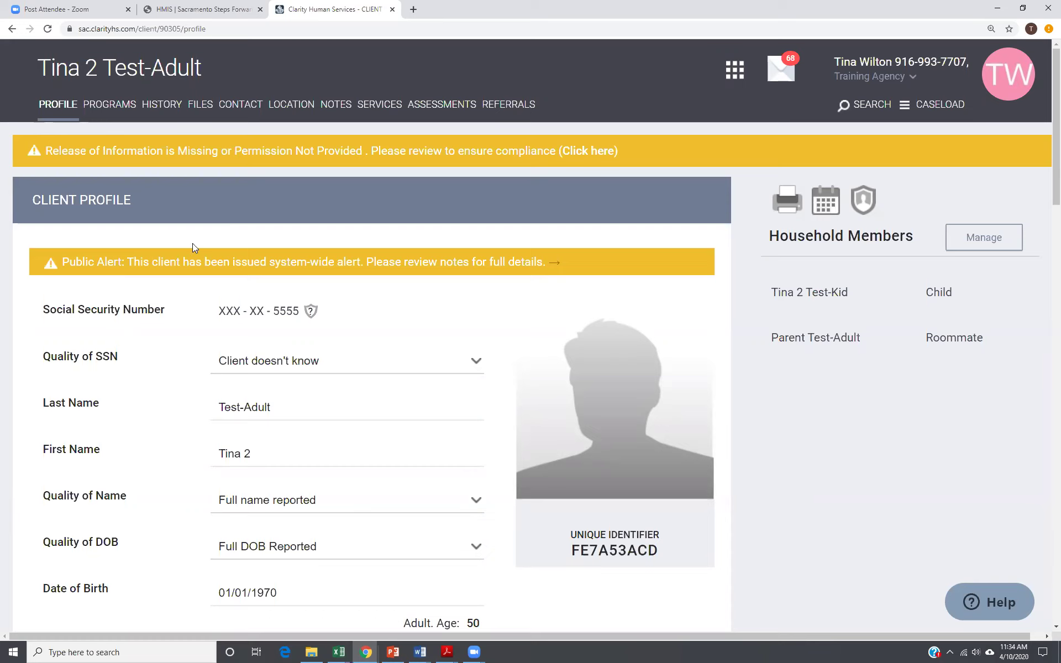
left_click(555, 264)
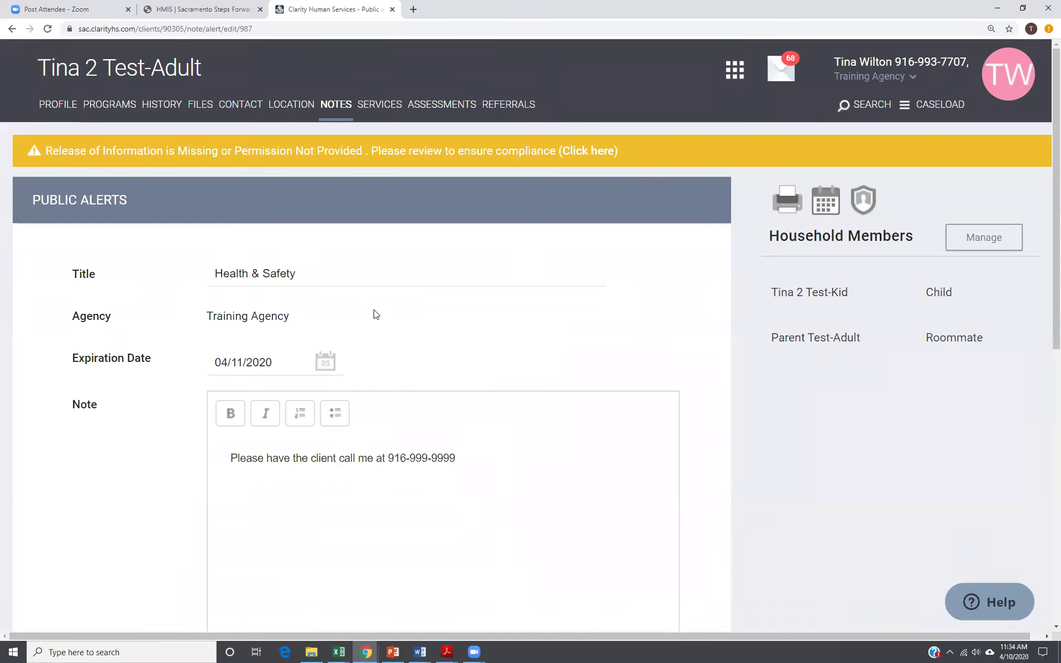
scroll(460, 432, "down", 4)
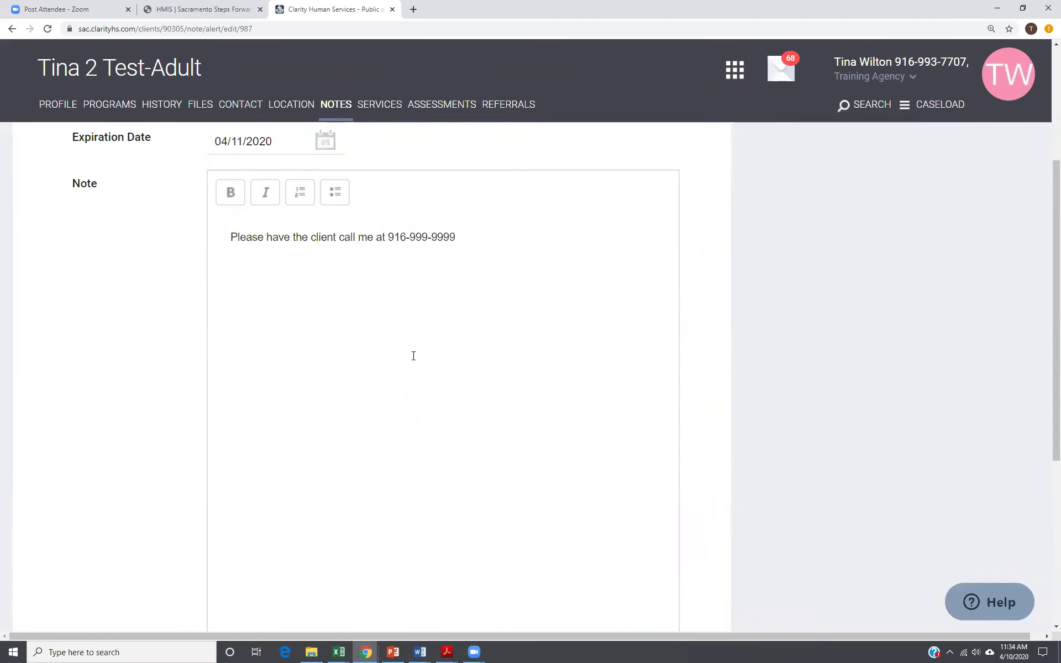
scroll(413, 355, "down", 4)
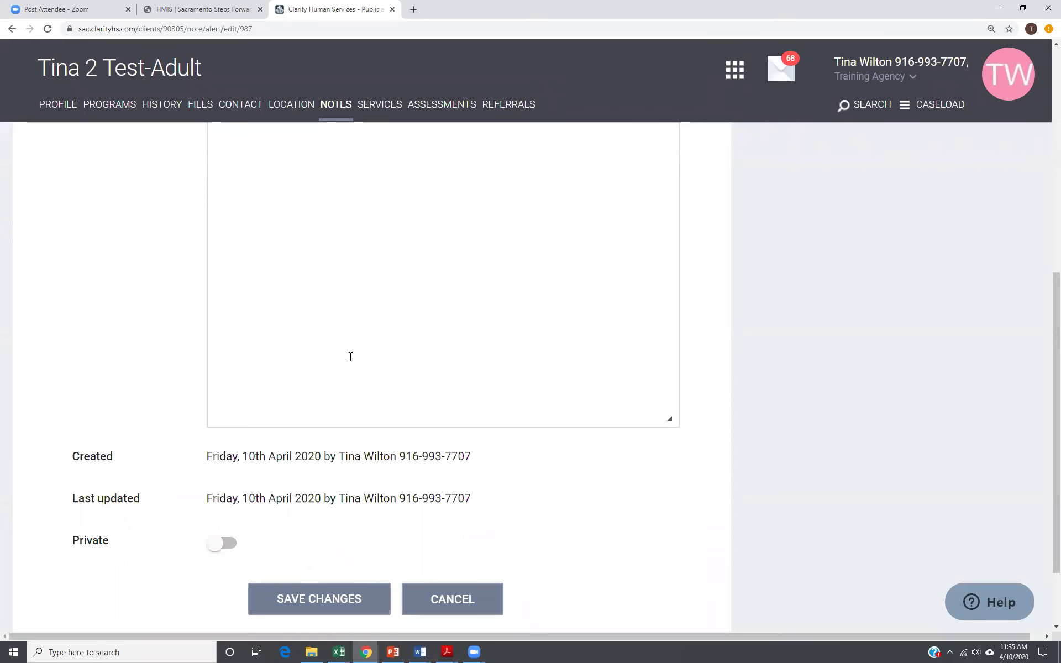
- Set the "Health & Safety" alert's expiration date to 04/09/2020, save it, and check the client profile for the alert banner
scroll(350, 364, "up", 10)
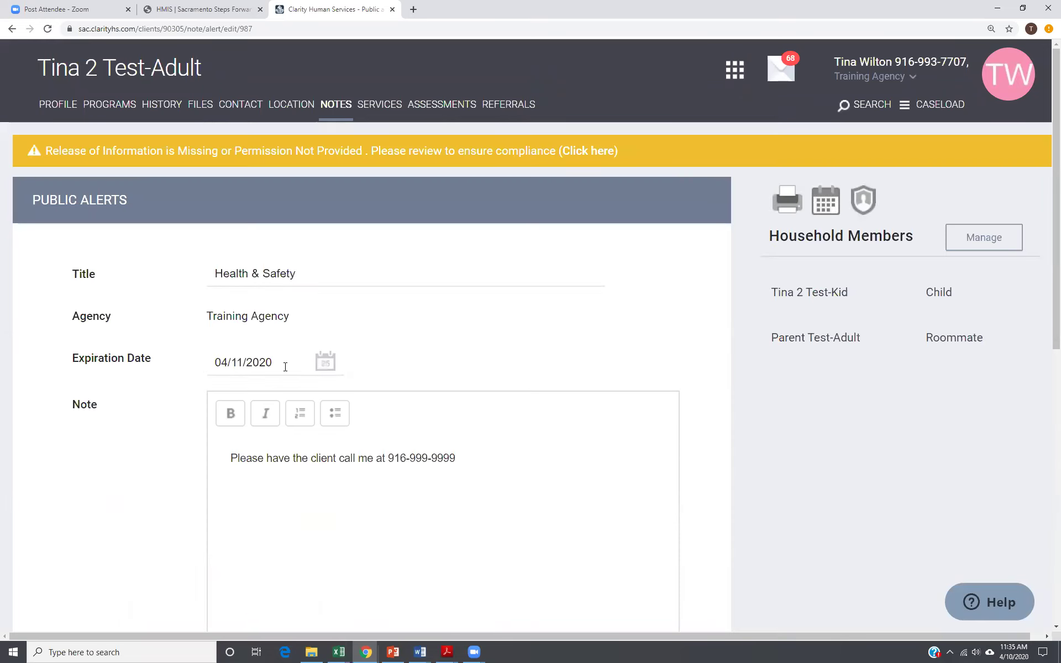
left_click(327, 366)
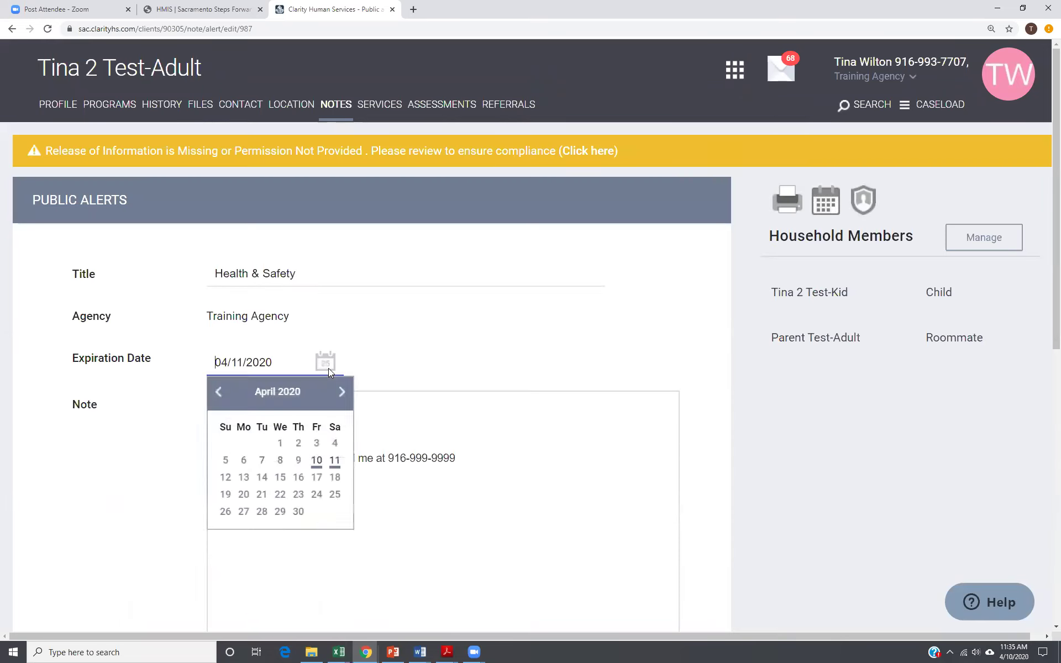
left_click(299, 461)
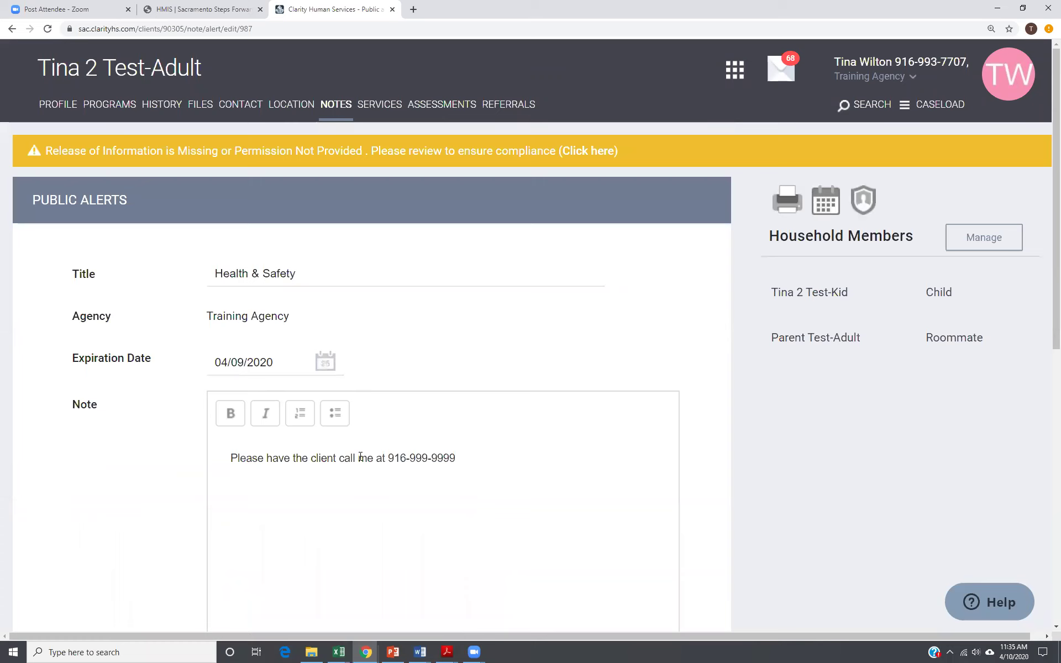
scroll(354, 464, "down", 9)
left_click(330, 514)
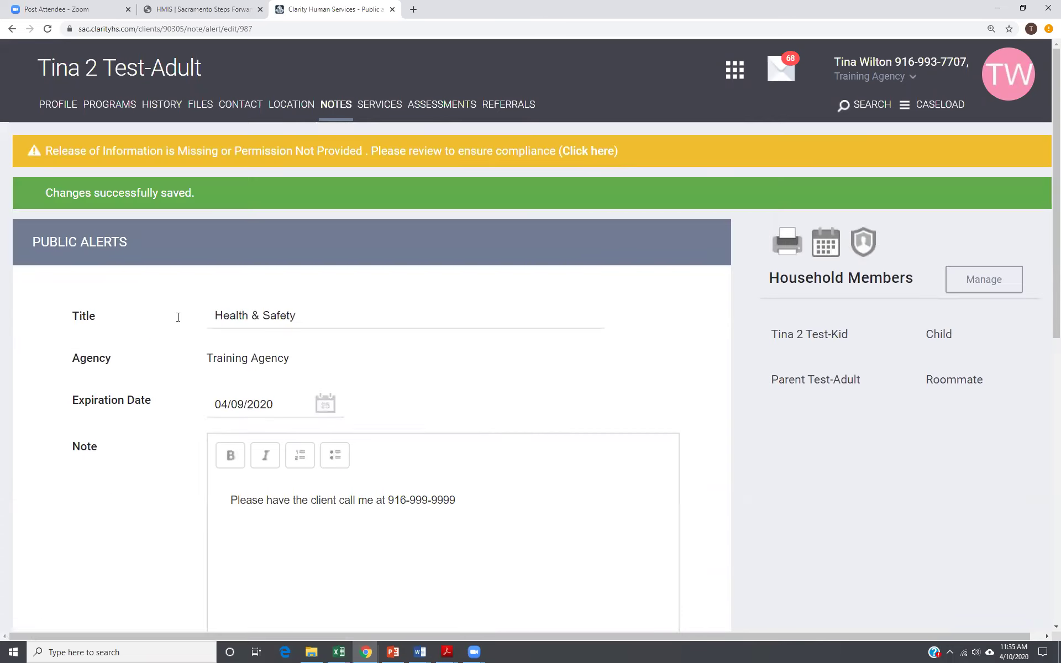
left_click(50, 114)
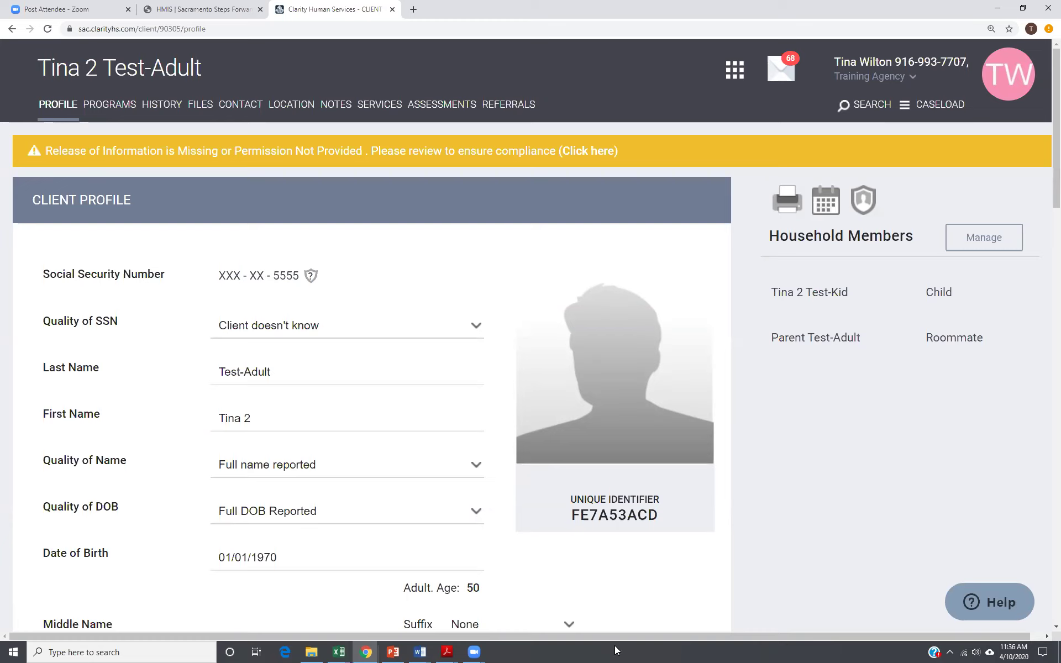
- Switch to the PowerPoint slide show and advance to the slide about the Files Tab
left_click(372, 651)
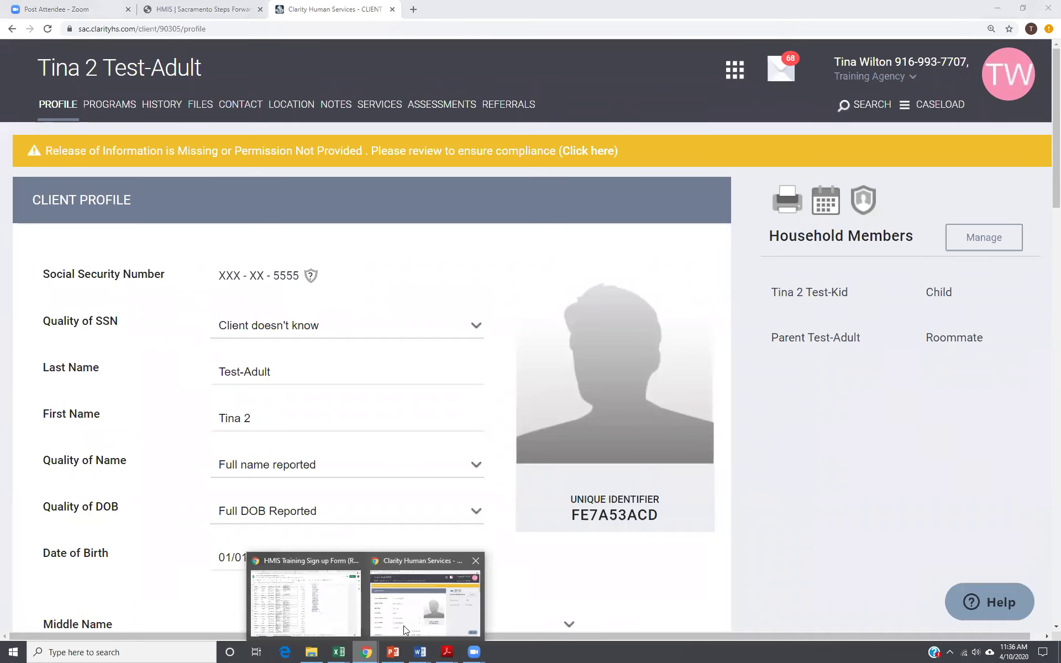
left_click(396, 652)
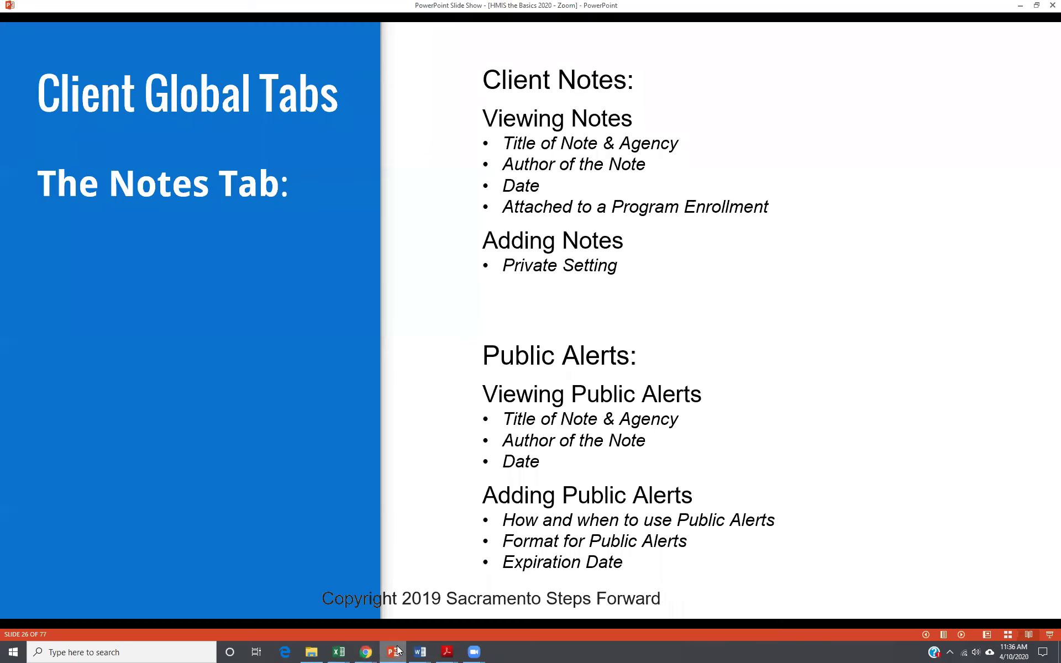
left_click(556, 503)
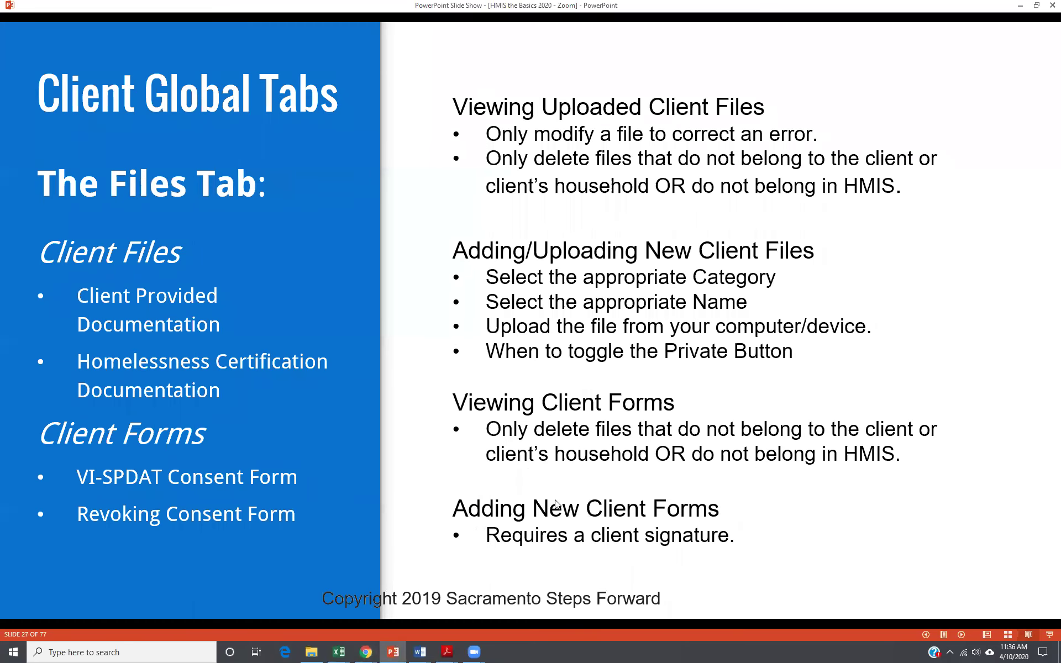
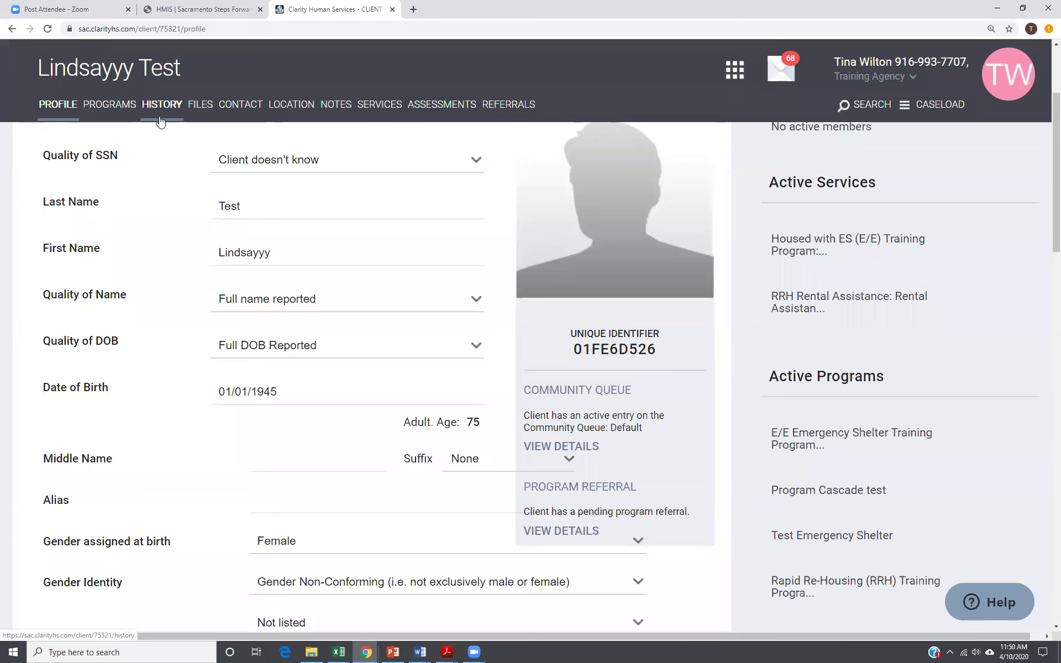
- Open the test client's history and examine the listed services, programs, referrals and assessments along with the color legend
left_click(163, 108)
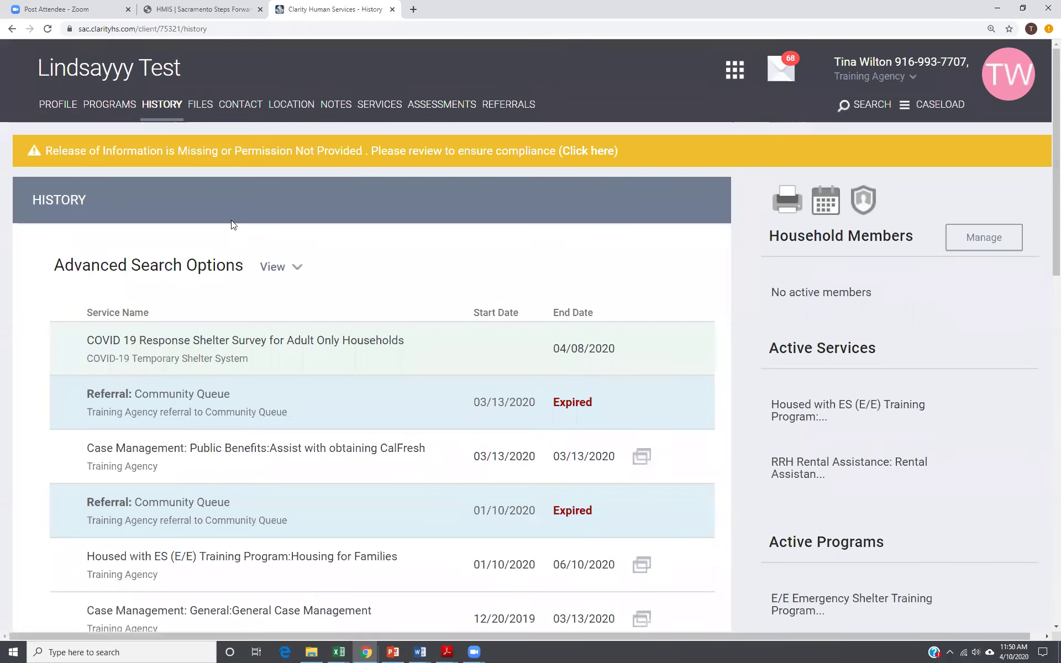
scroll(351, 294, "down", 3)
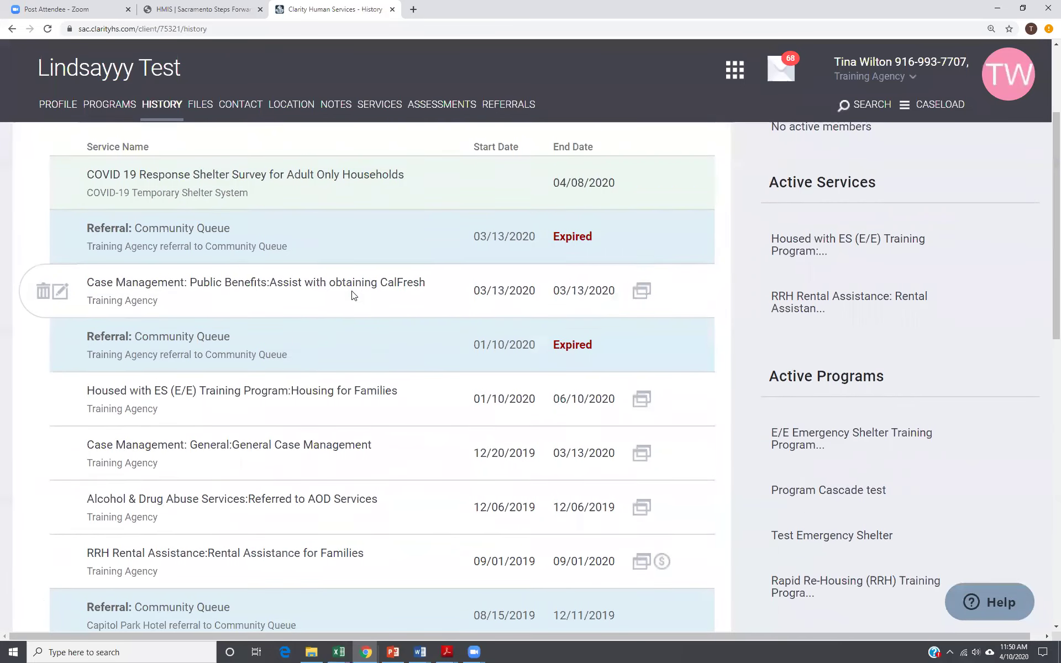
scroll(442, 335, "down", 12)
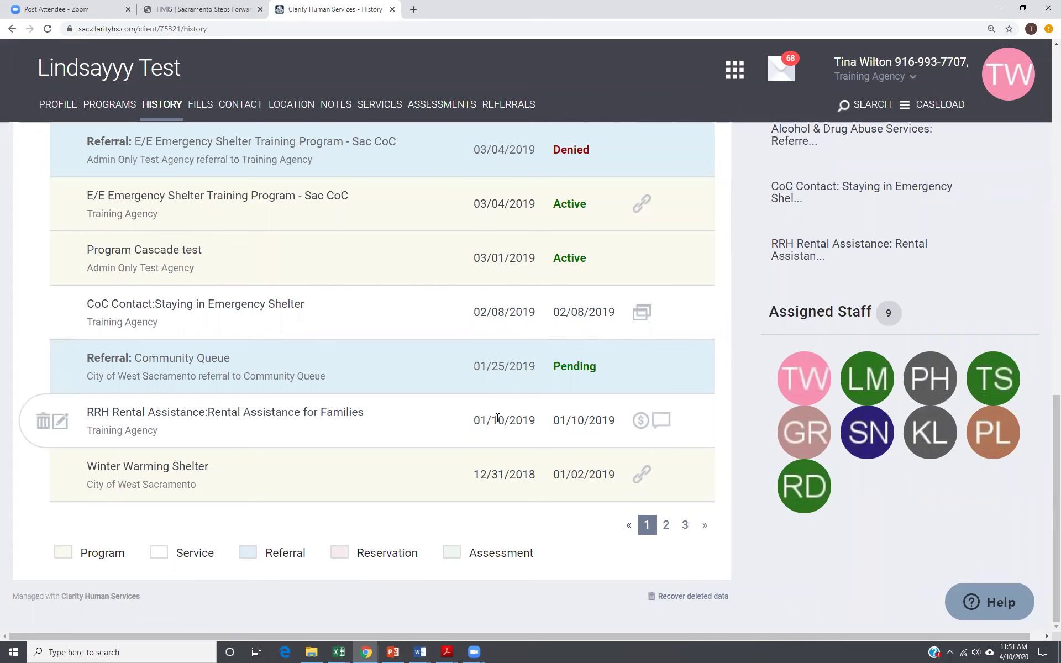
scroll(453, 383, "up", 2)
scroll(454, 382, "up", 10)
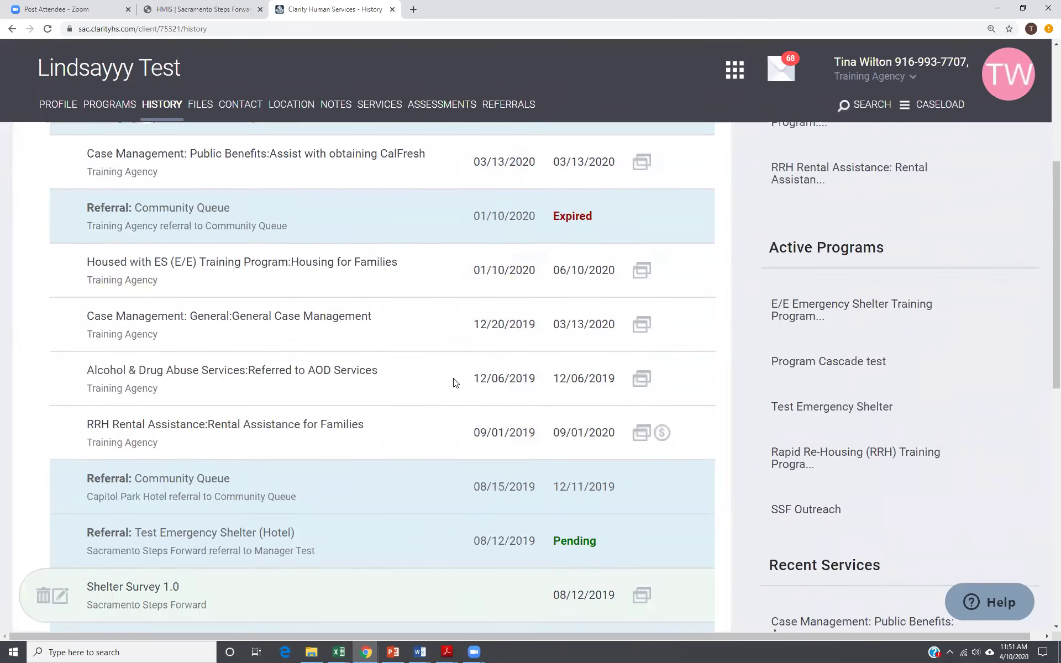
scroll(454, 383, "up", 2)
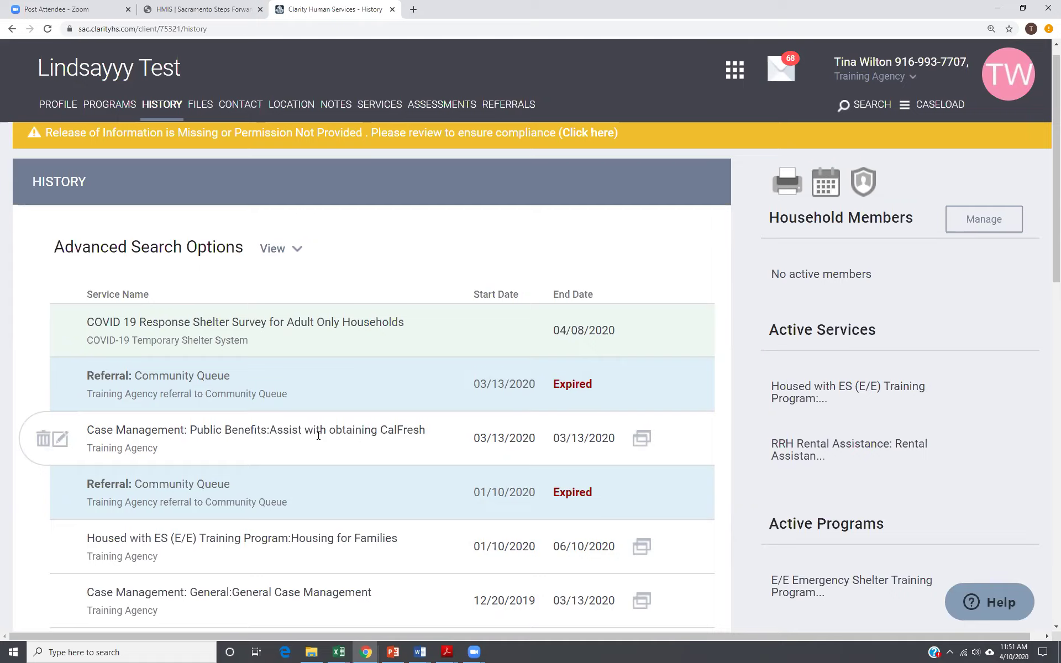
scroll(318, 436, "down", 13)
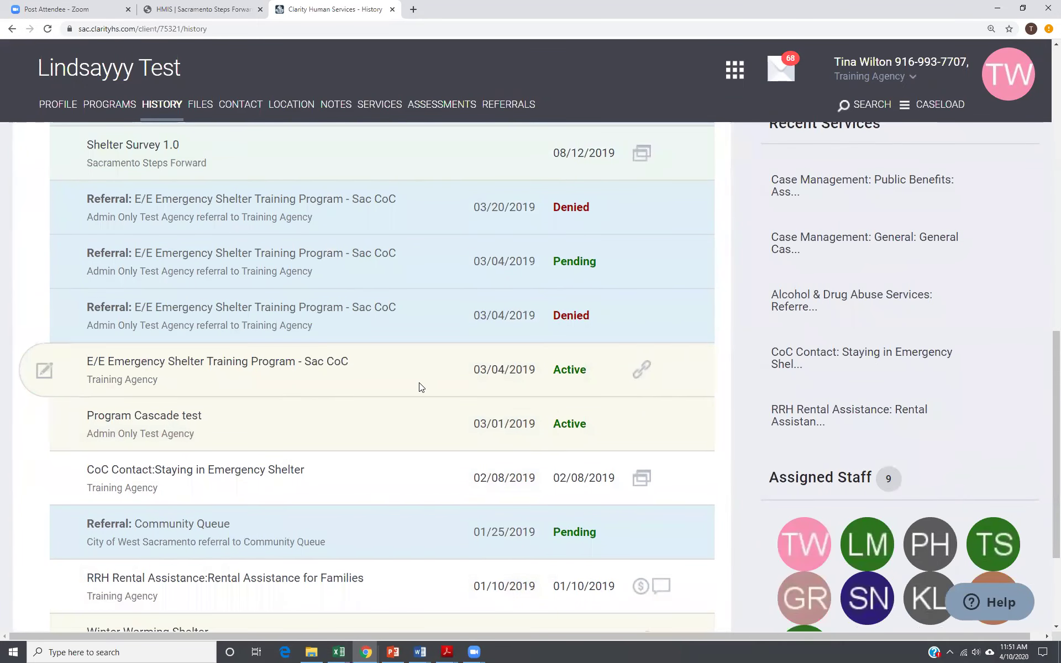
scroll(421, 389, "down", 3)
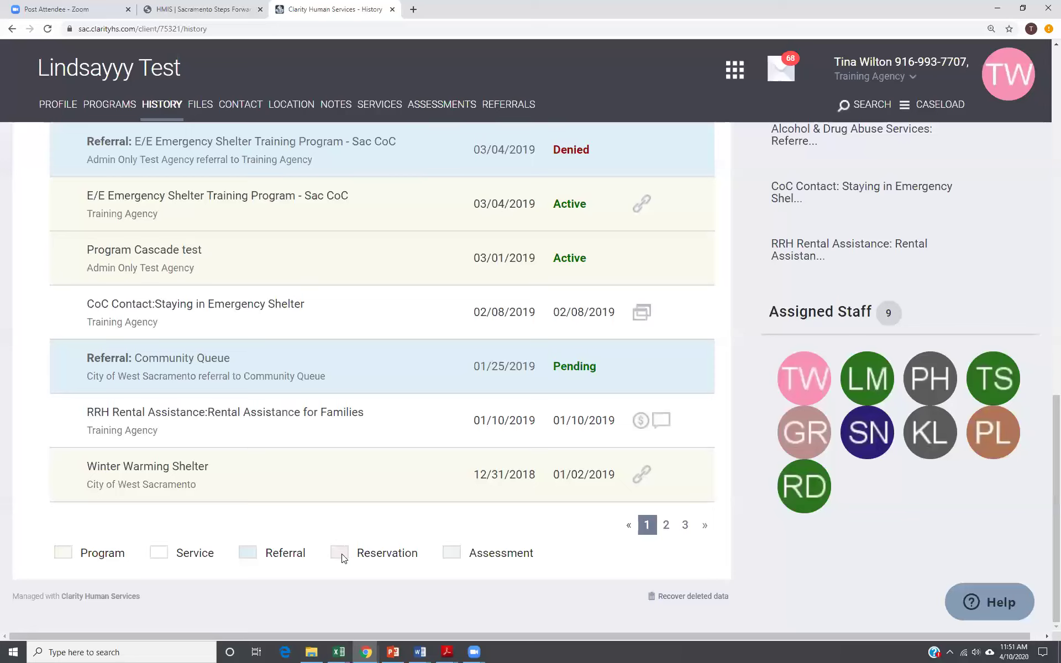
mouse_move(349, 384)
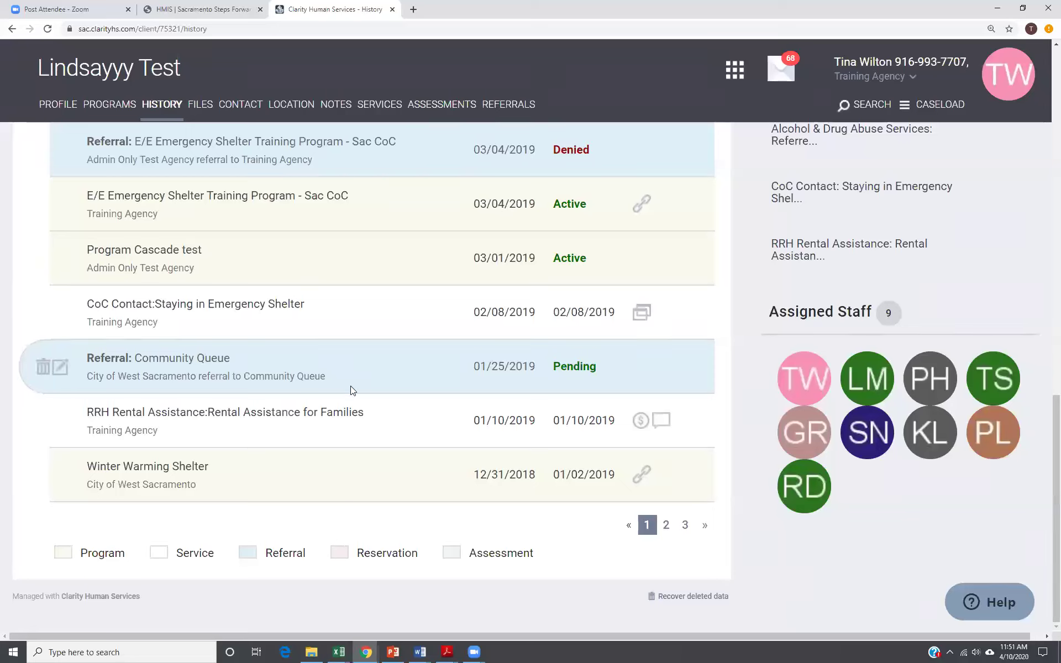
- Check the detail markers on the 09/01/2019 Rental Assistance for Families and Shelter Survey 1.0 history entries, including the service's expense details
scroll(350, 389, "up", 6)
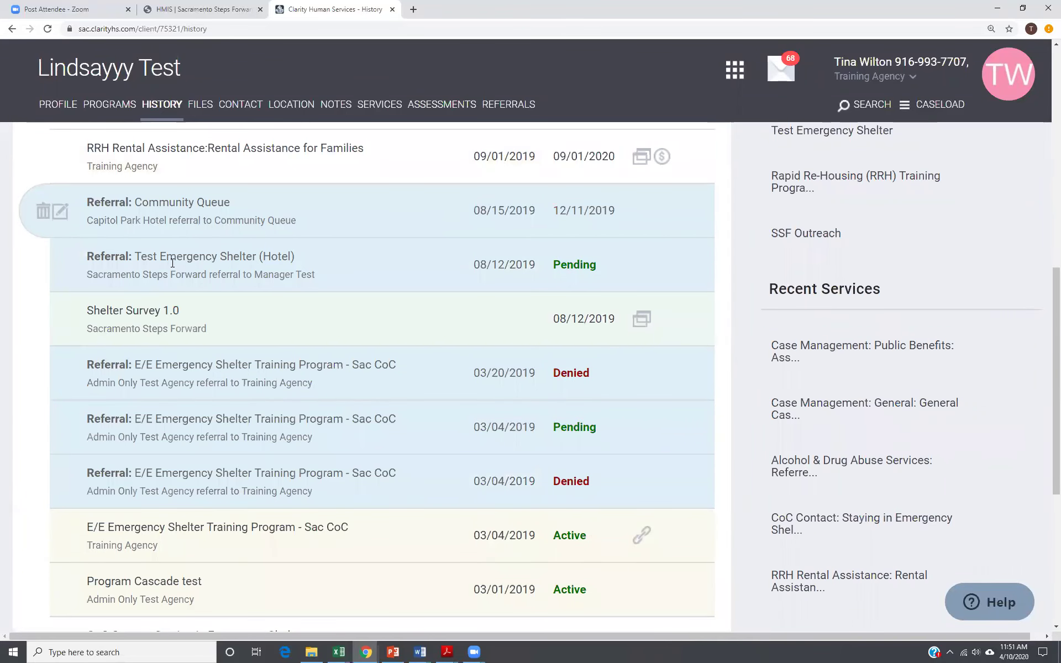
scroll(209, 339, "up", 2)
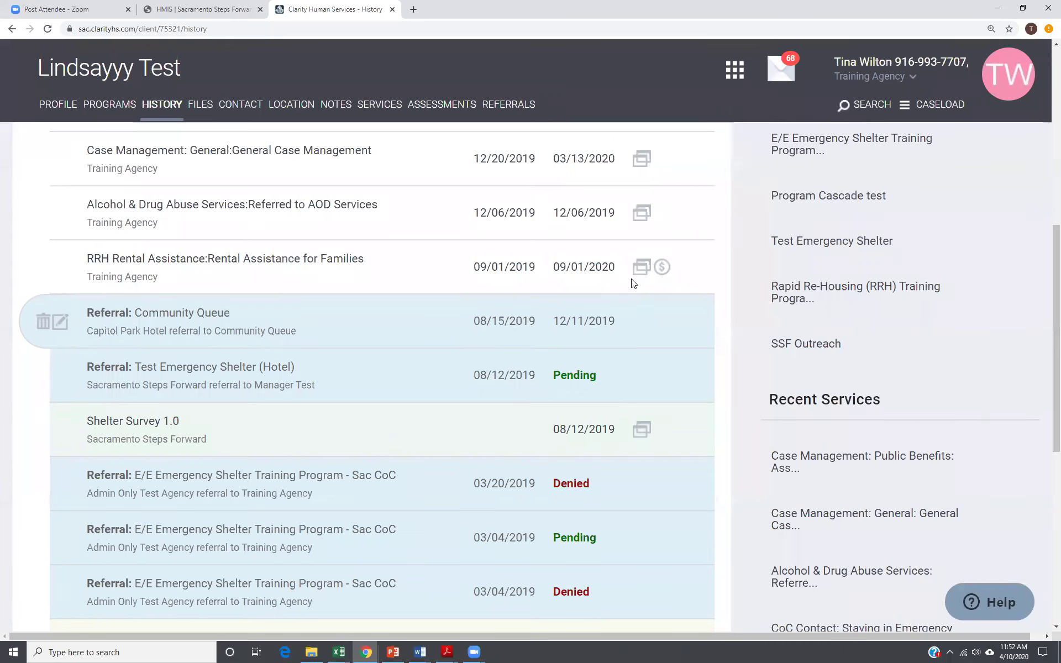
mouse_move(639, 273)
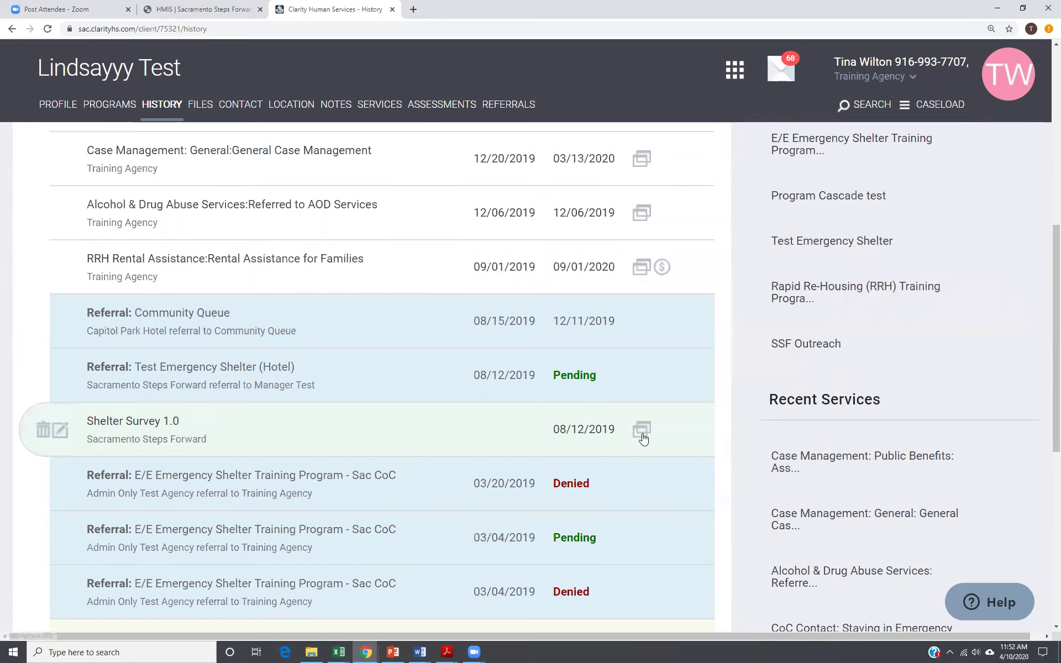
mouse_move(643, 436)
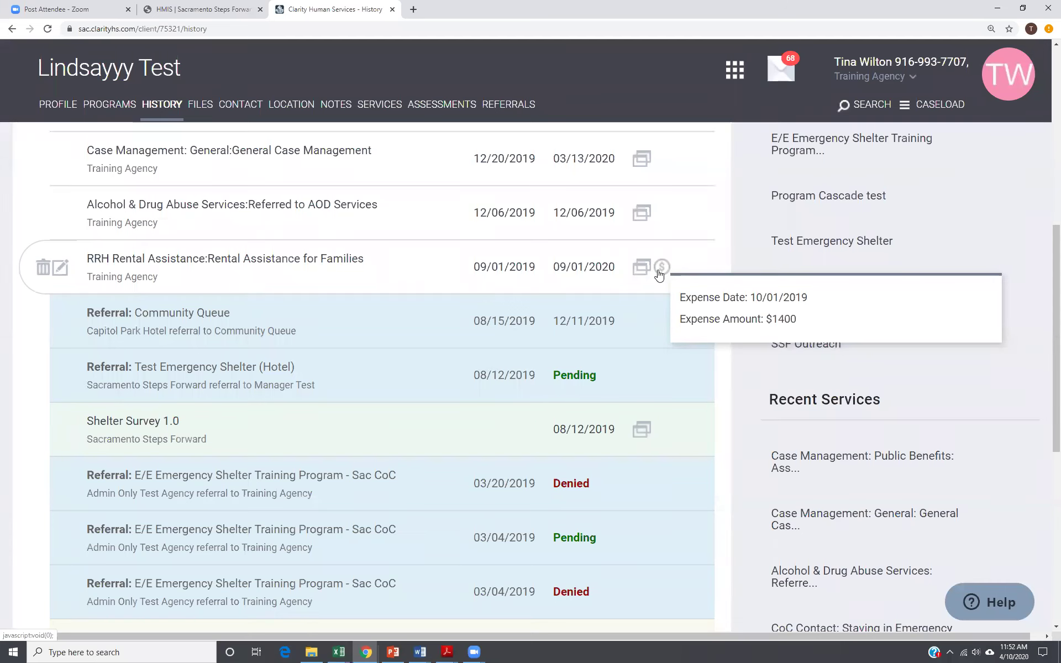
- Examine the test client's full history list, checking referral statuses, program entries, detail markers and the color legend
scroll(661, 275, "up", 3)
scroll(657, 271, "up", 5)
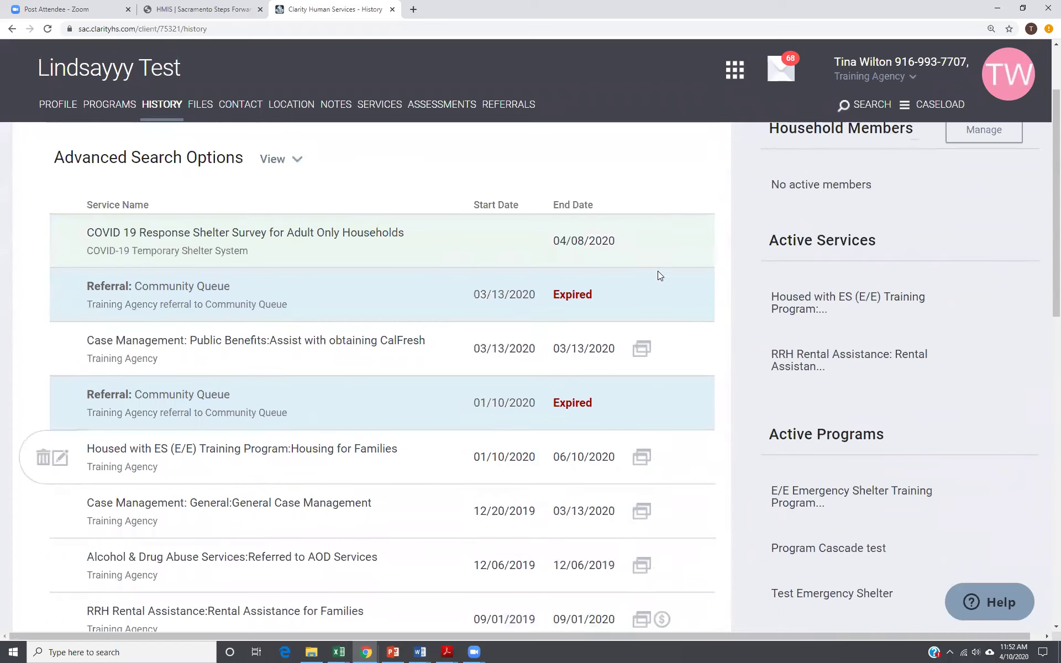
scroll(689, 369, "down", 7)
scroll(688, 368, "down", 8)
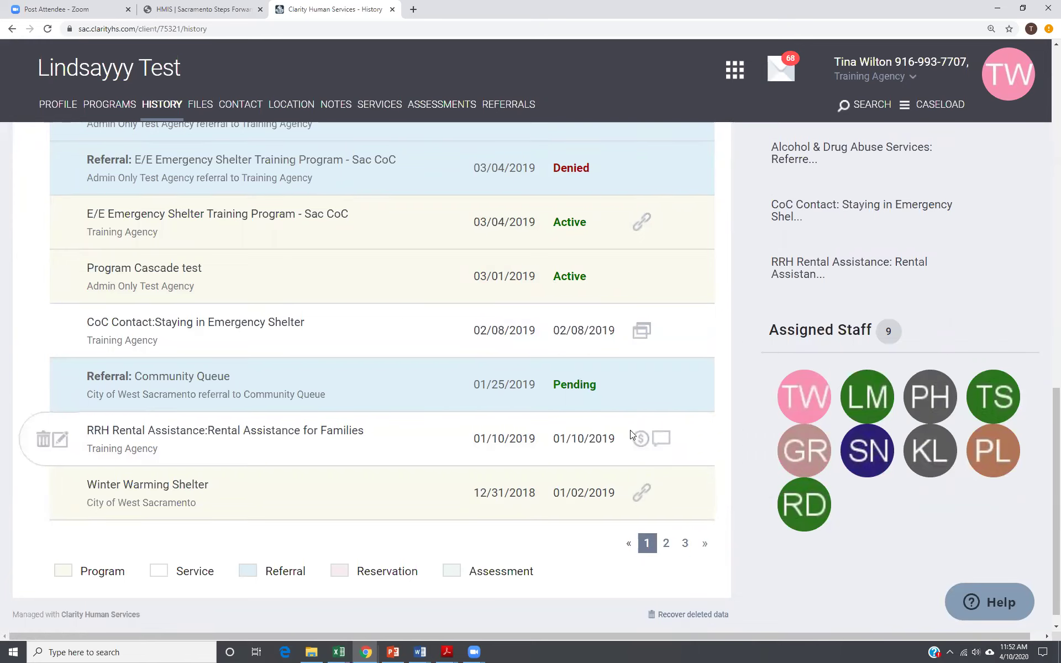
scroll(654, 414, "up", 2)
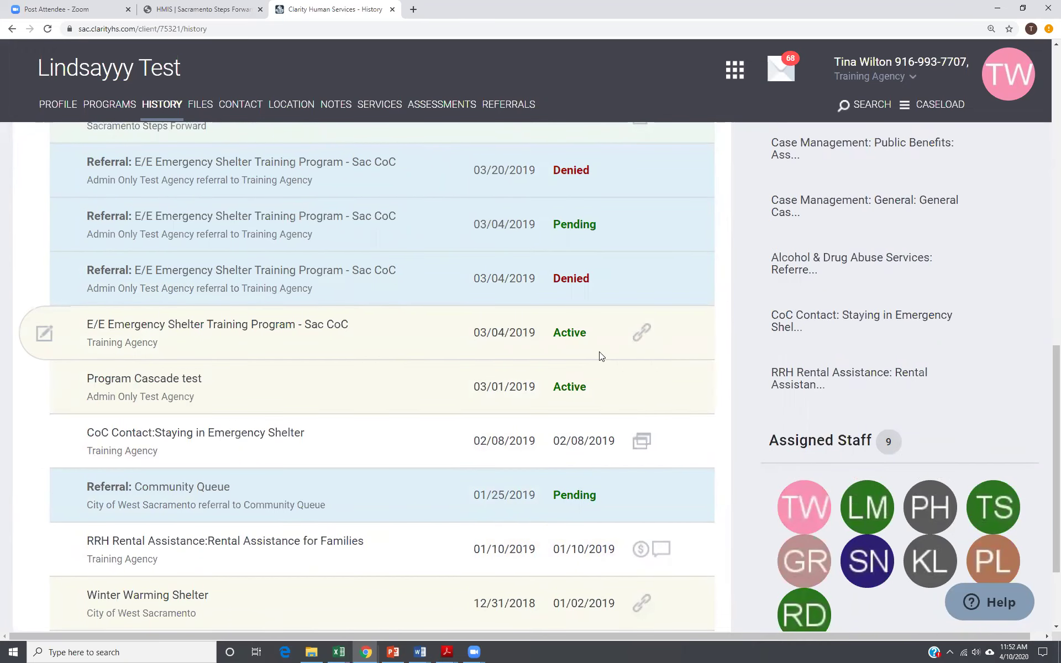
mouse_move(639, 322)
scroll(656, 347, "up", 7)
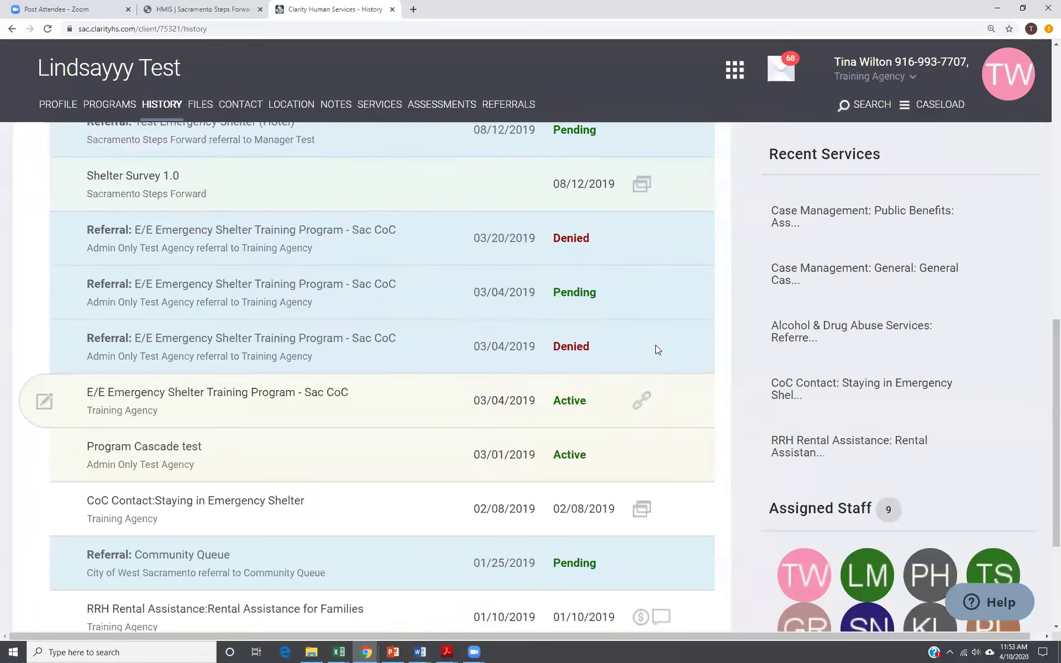
scroll(655, 345, "up", 7)
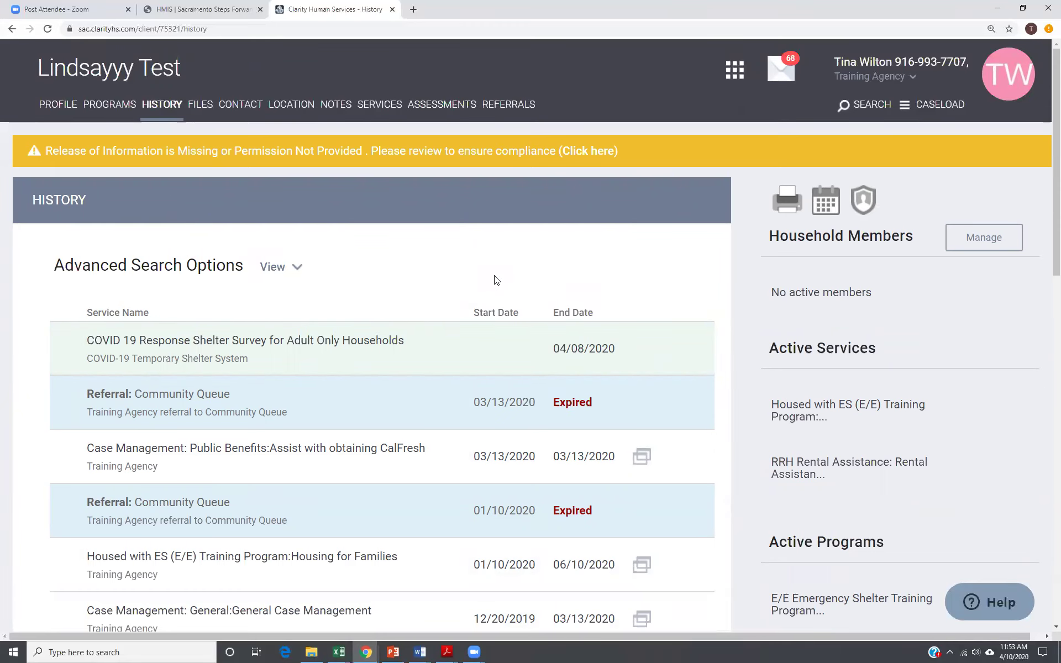
- Expand the advanced search options and filter the history by the Services type across any category
left_click(298, 272)
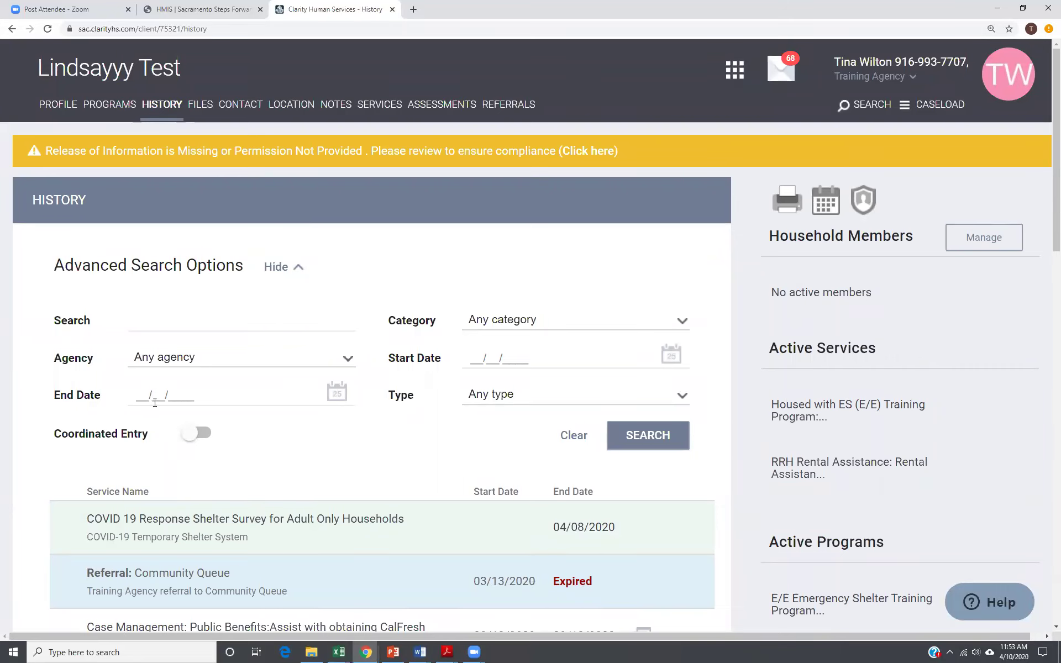
left_click(634, 325)
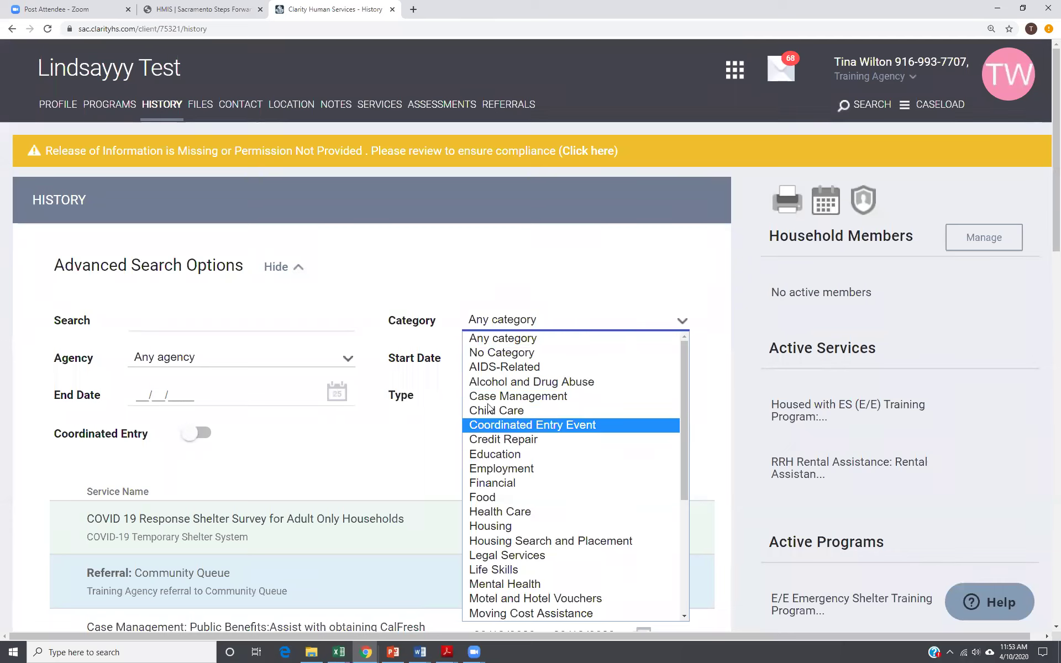
left_click(516, 395)
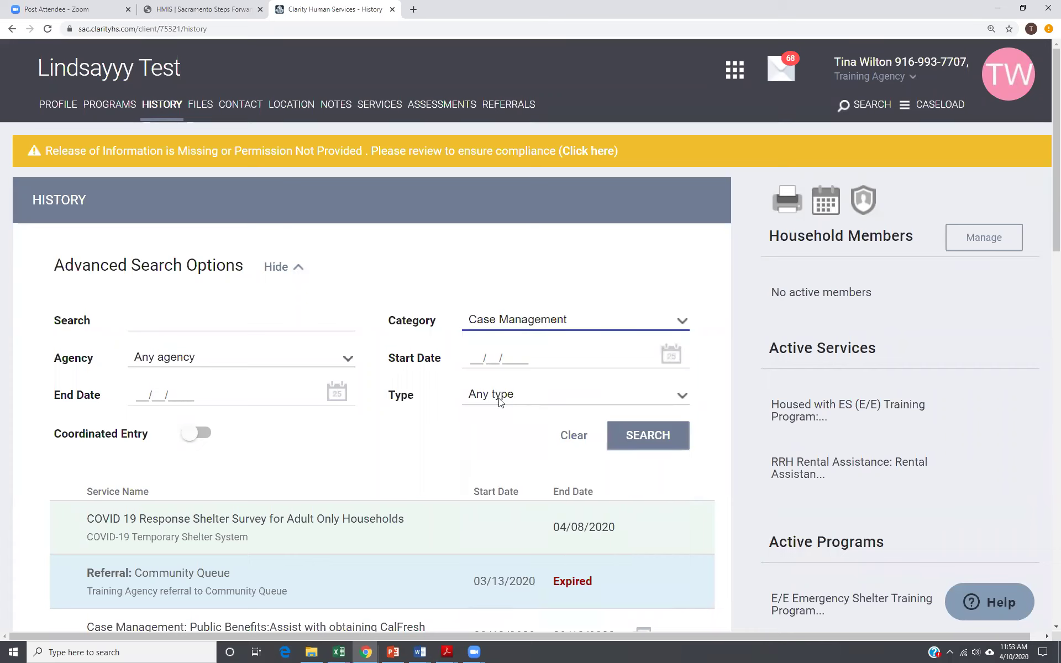
left_click(500, 401)
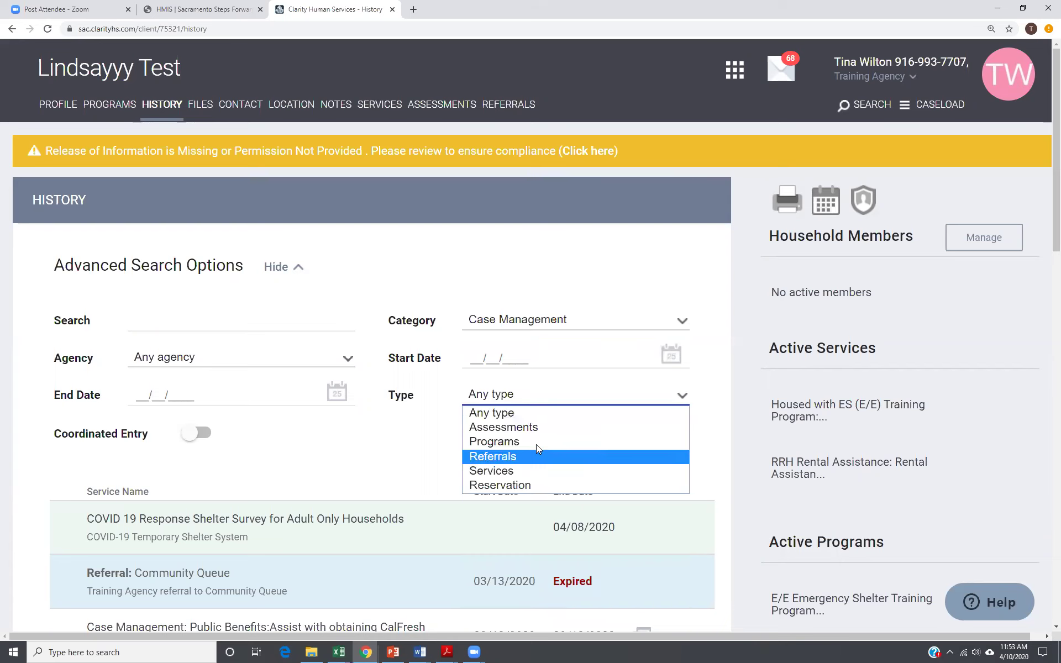
left_click(504, 471)
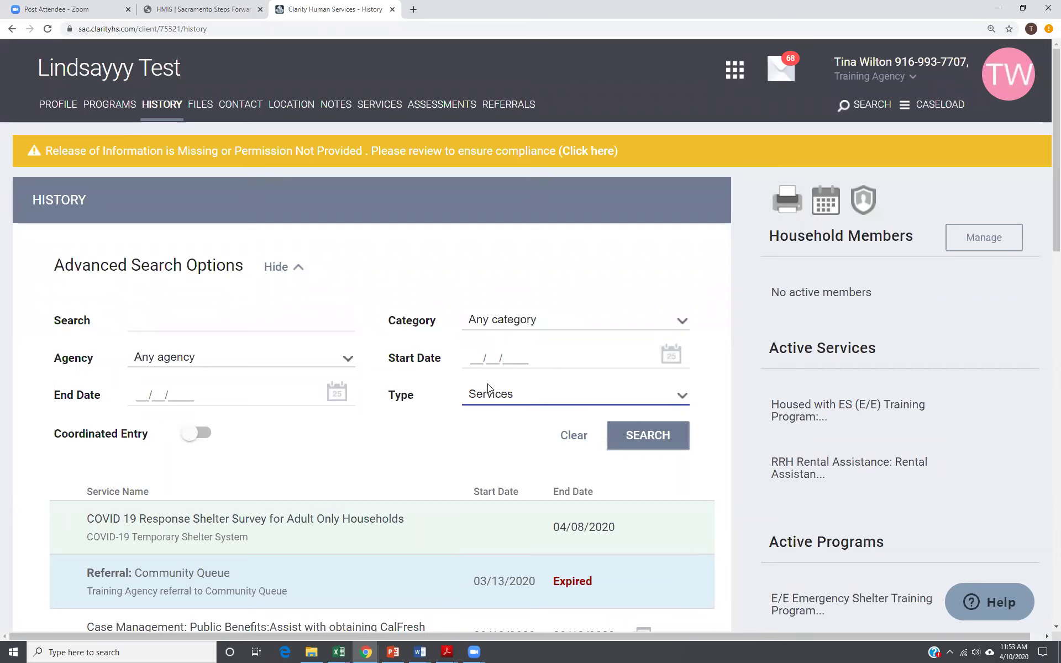
left_click(668, 438)
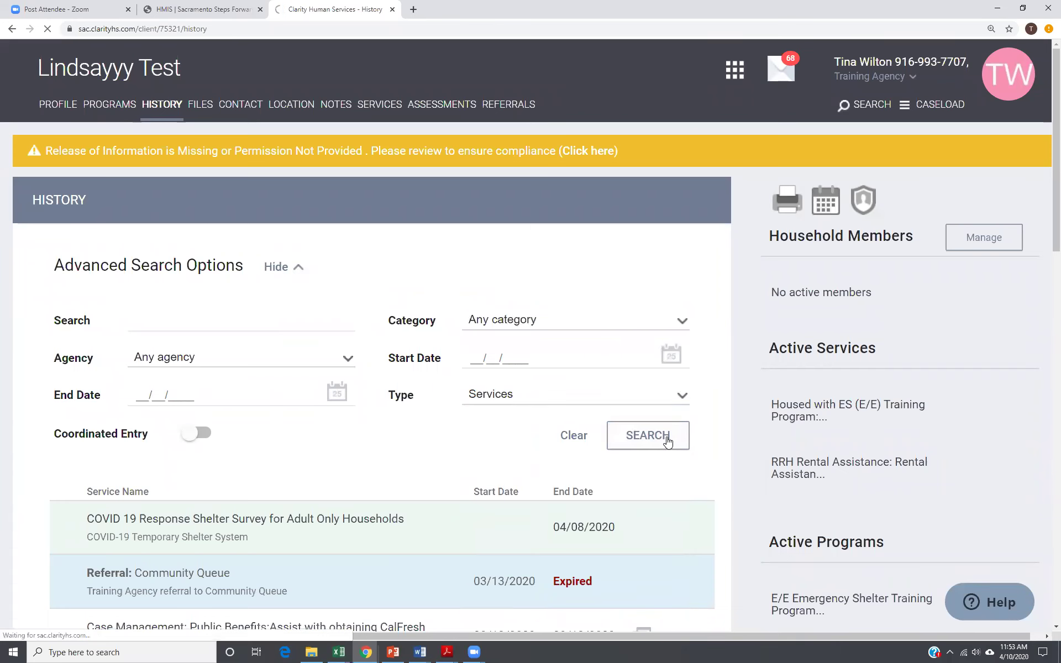
left_click(668, 440)
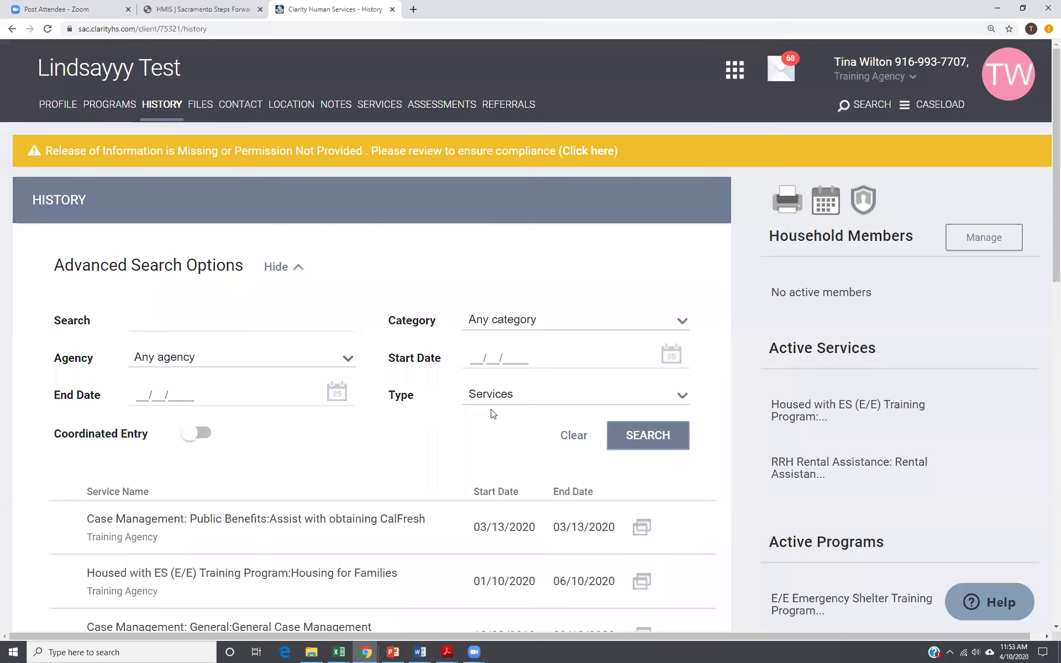
- Narrow the Services search to the Case Management category and check the results, including the note marker on the test food entry
left_click(554, 322)
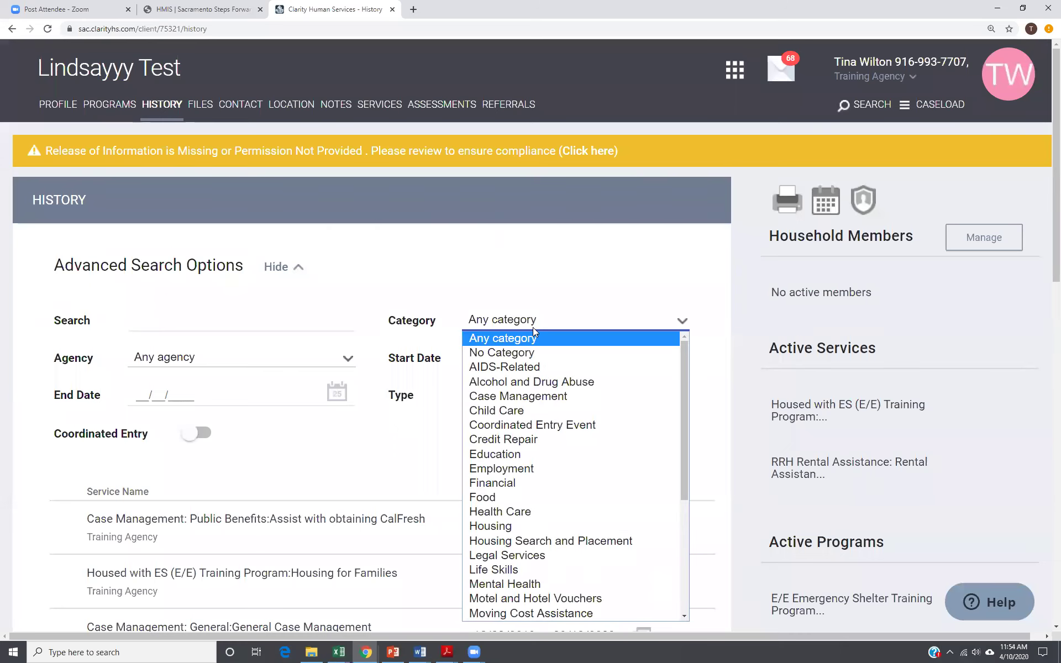
left_click(514, 396)
left_click(634, 436)
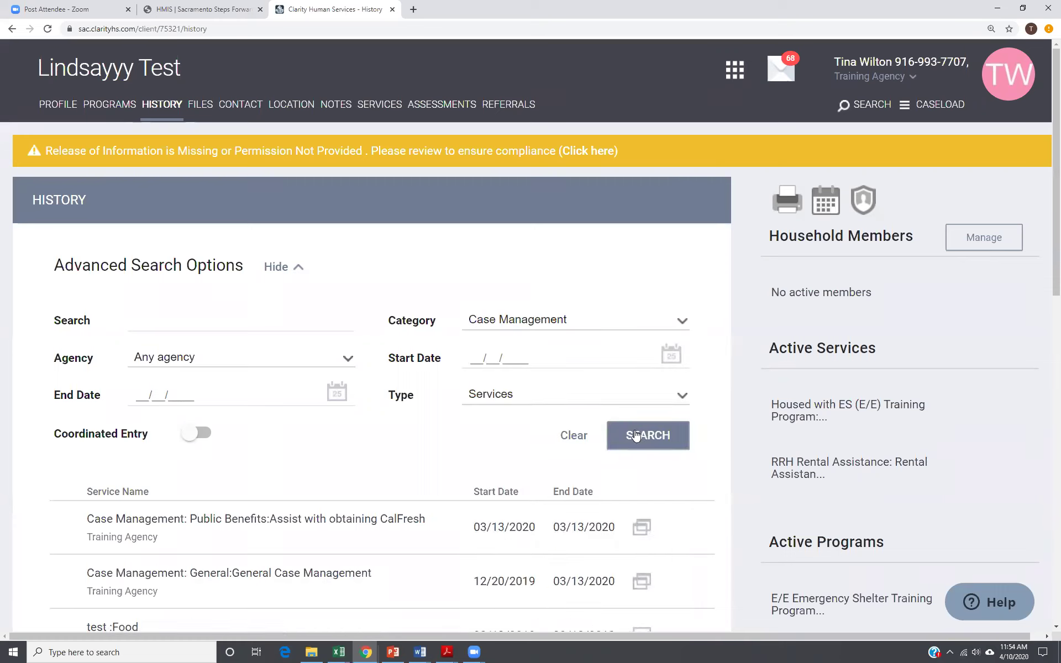
left_click(636, 436)
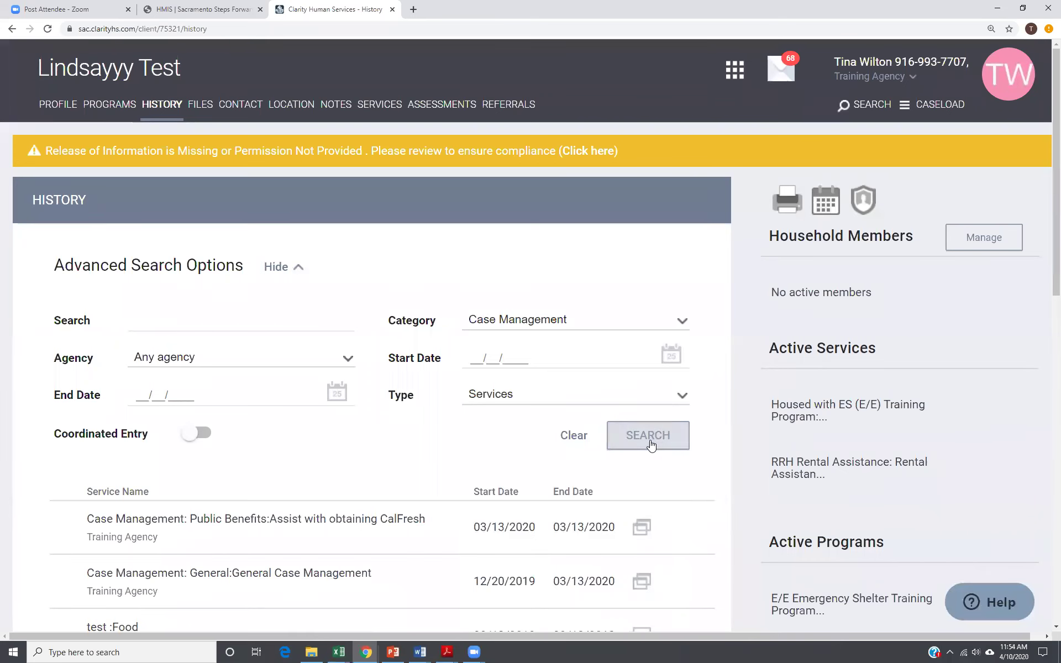
scroll(138, 322, "down", 1)
scroll(138, 322, "down", 3)
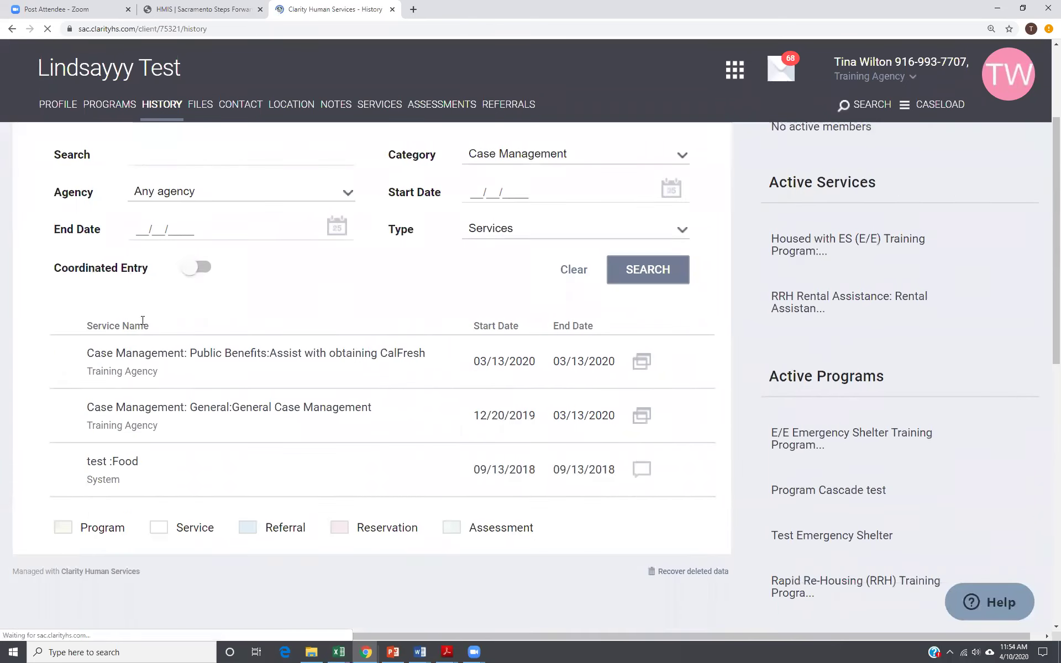
scroll(256, 344, "down", 4)
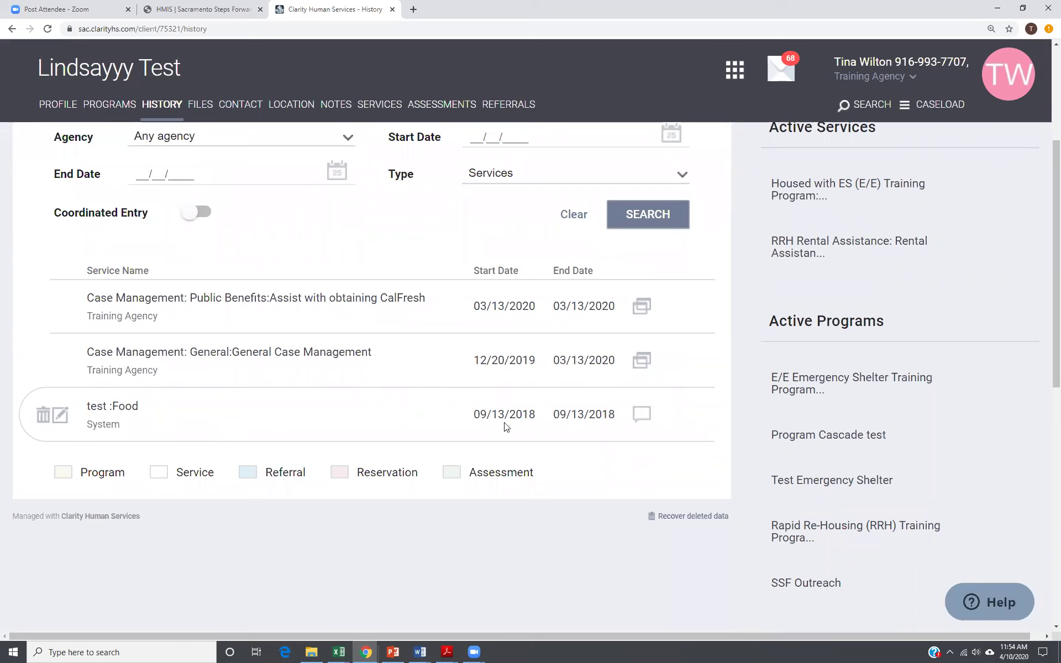
left_click(641, 415)
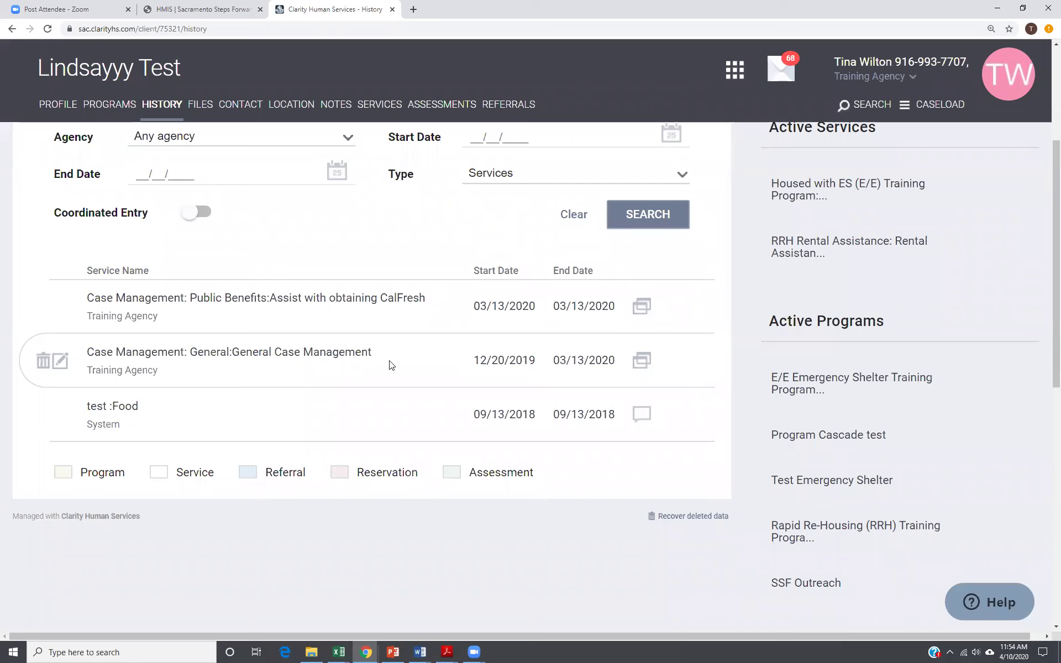
- Open the General Case Management service entry for editing and review its details, linked program, expenses, notes and attendance dates
left_click(62, 362)
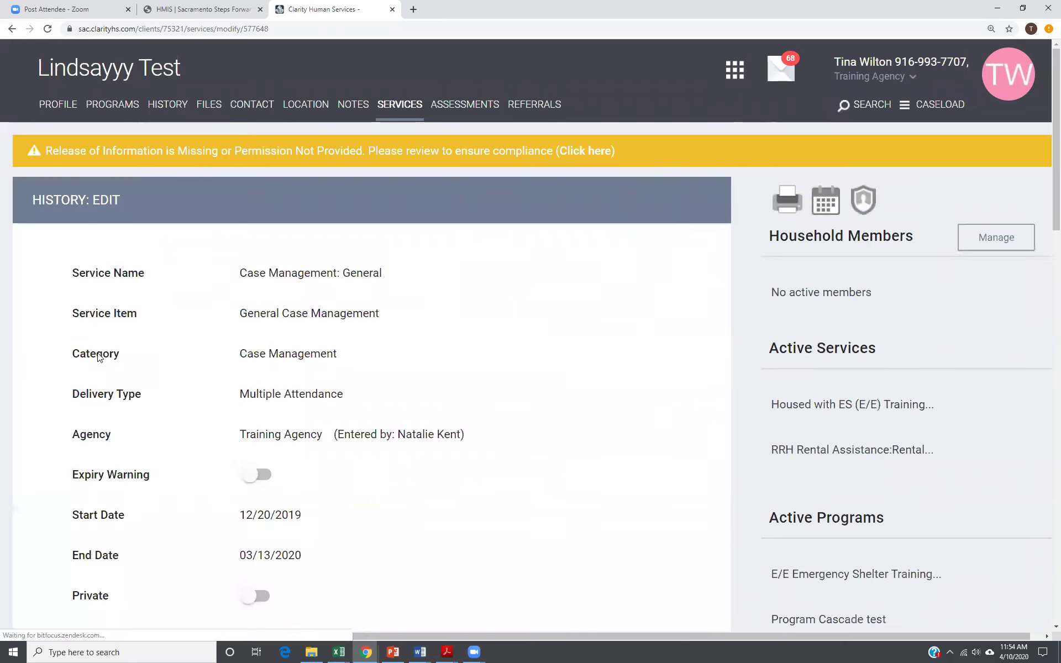
scroll(442, 386, "down", 2)
scroll(445, 388, "down", 2)
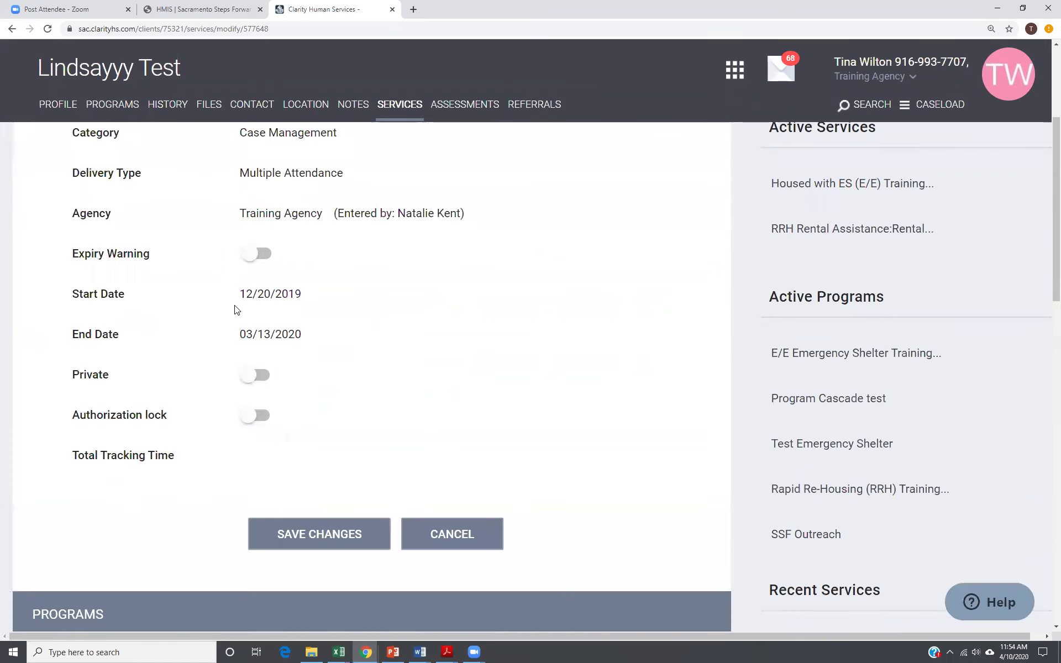
scroll(331, 342, "down", 5)
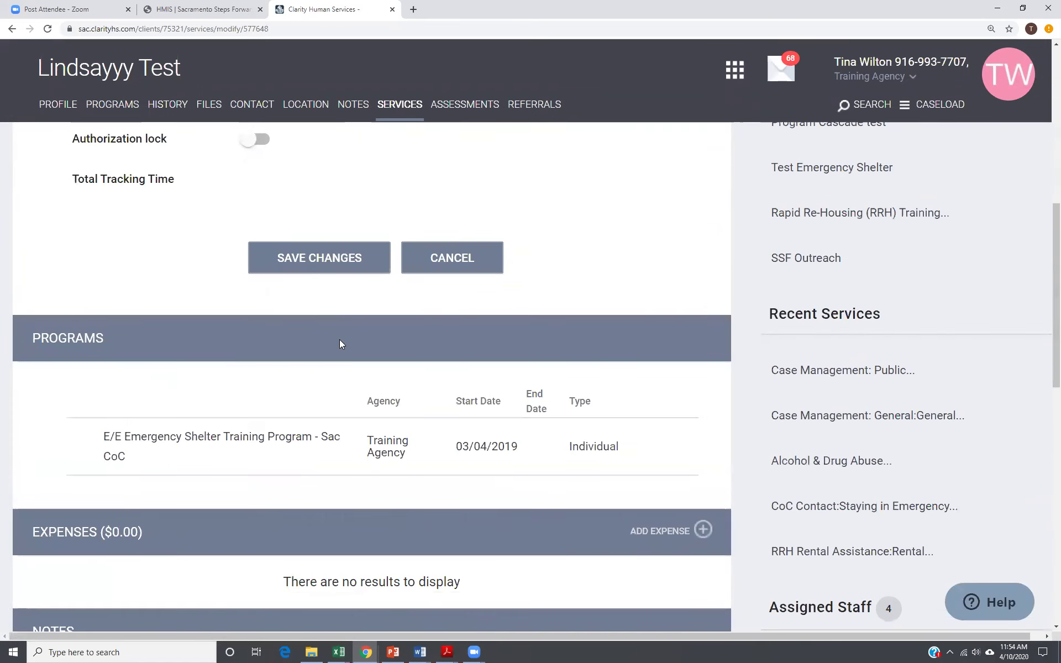
scroll(280, 353, "down", 2)
scroll(279, 354, "down", 1)
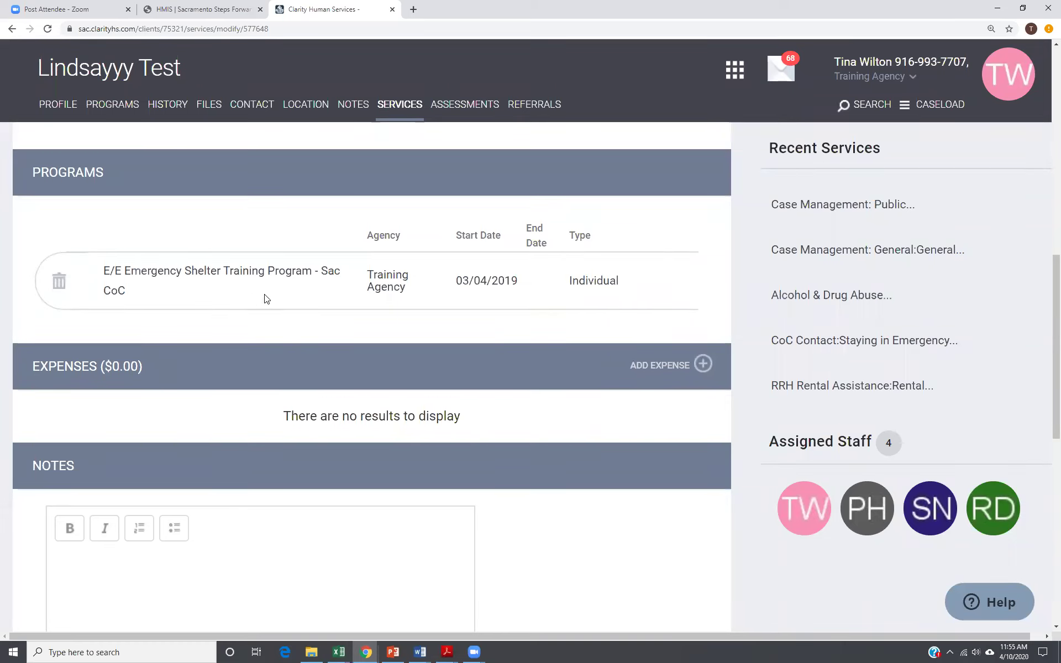
scroll(265, 297, "down", 9)
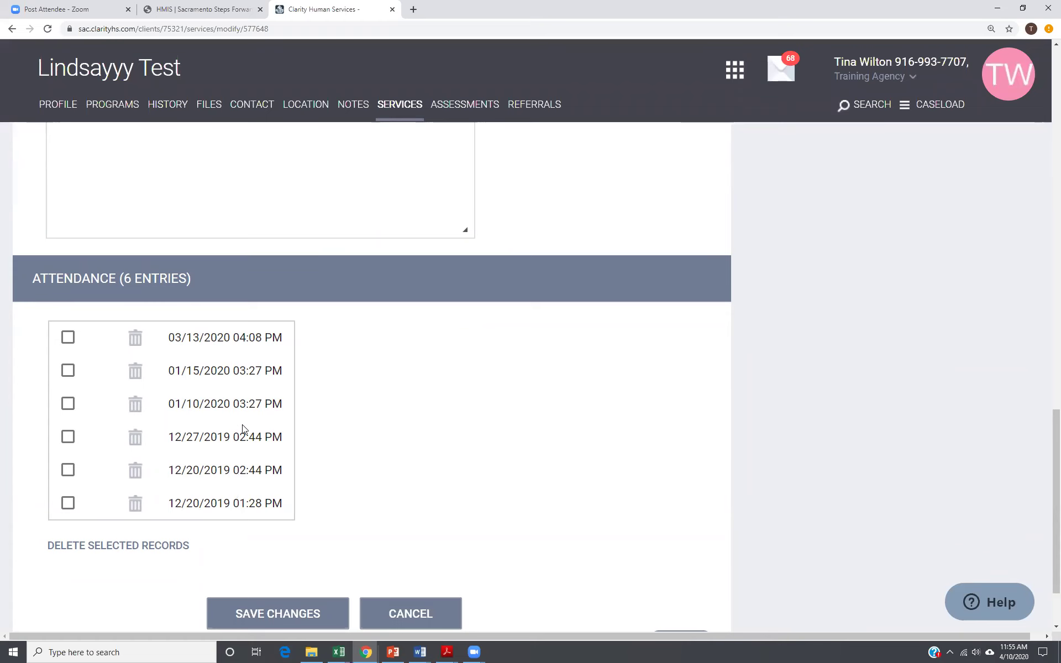
scroll(335, 406, "up", 2)
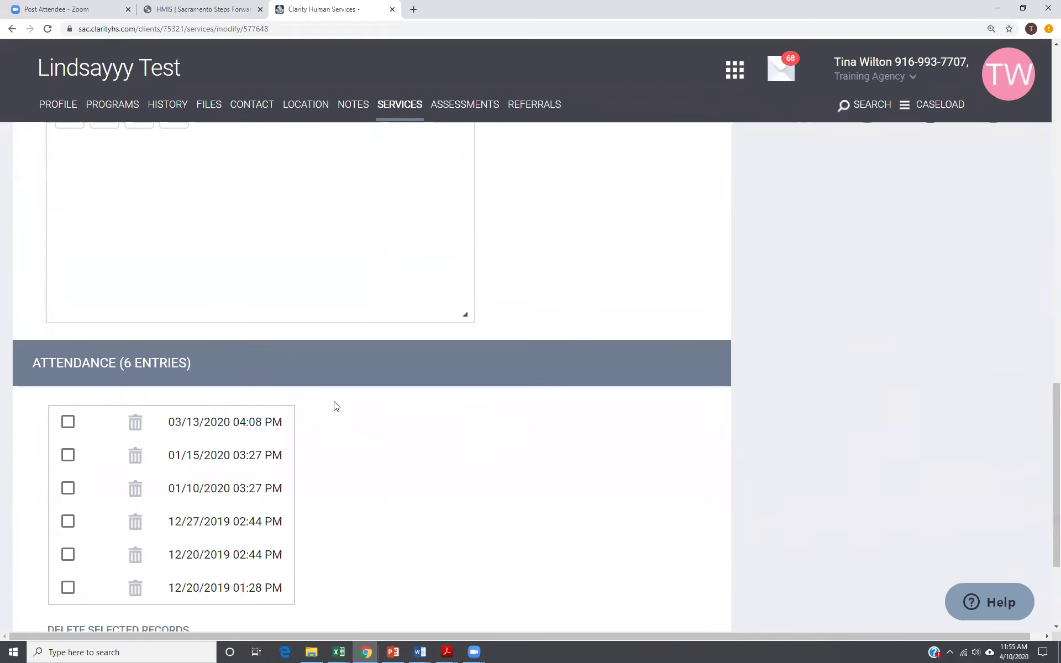
scroll(334, 406, "up", 10)
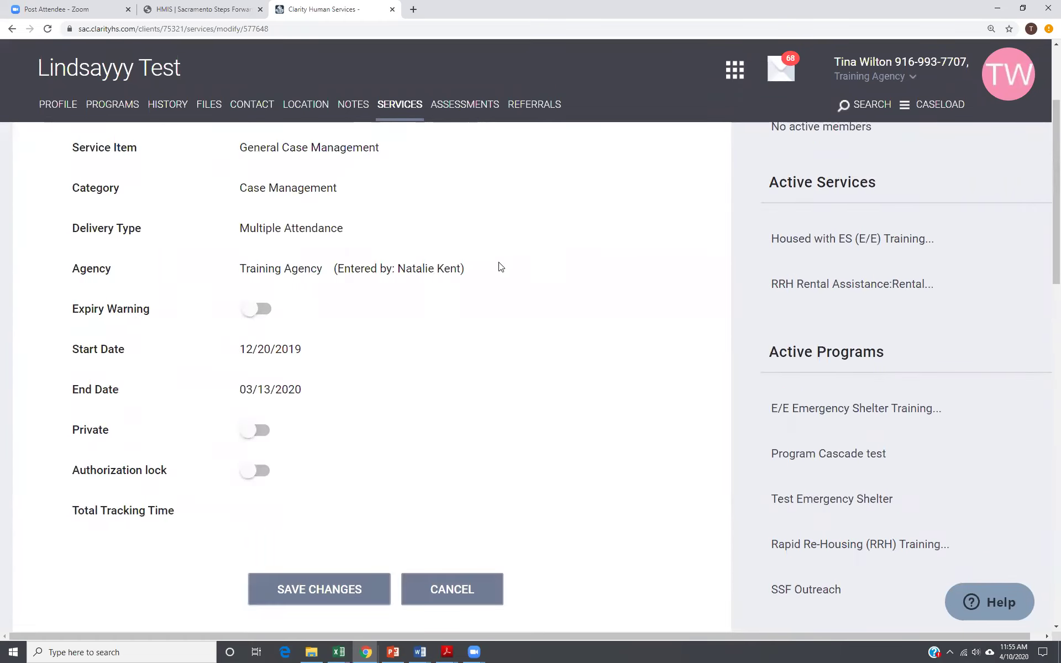
- Go back to the history page, try reloading it, and try loading the client's web address without the history part
left_click(6, 29)
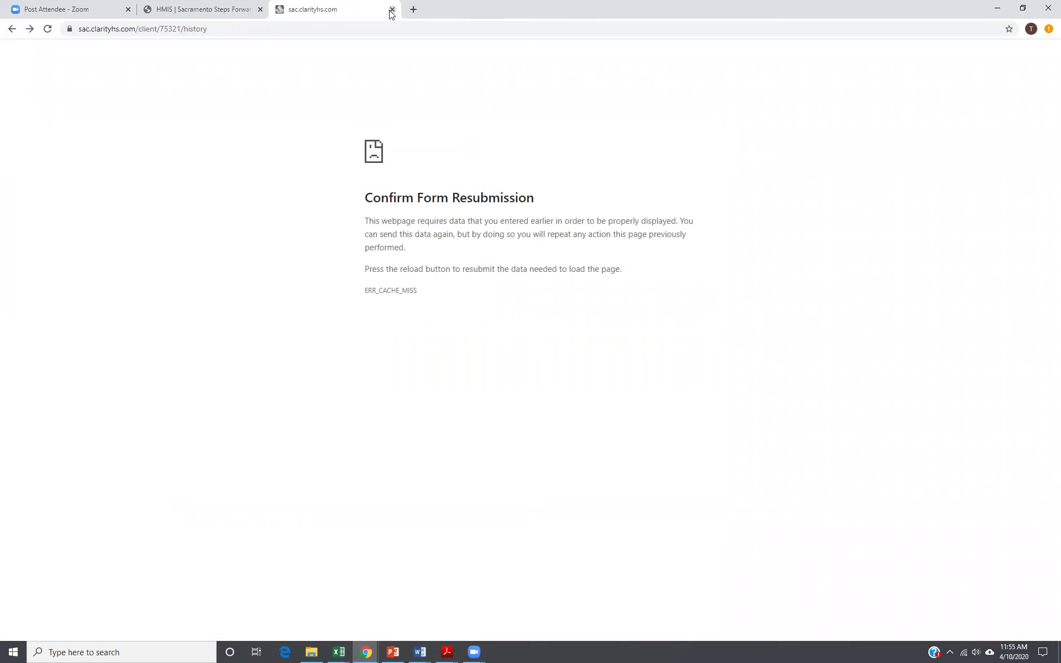
left_click(47, 28)
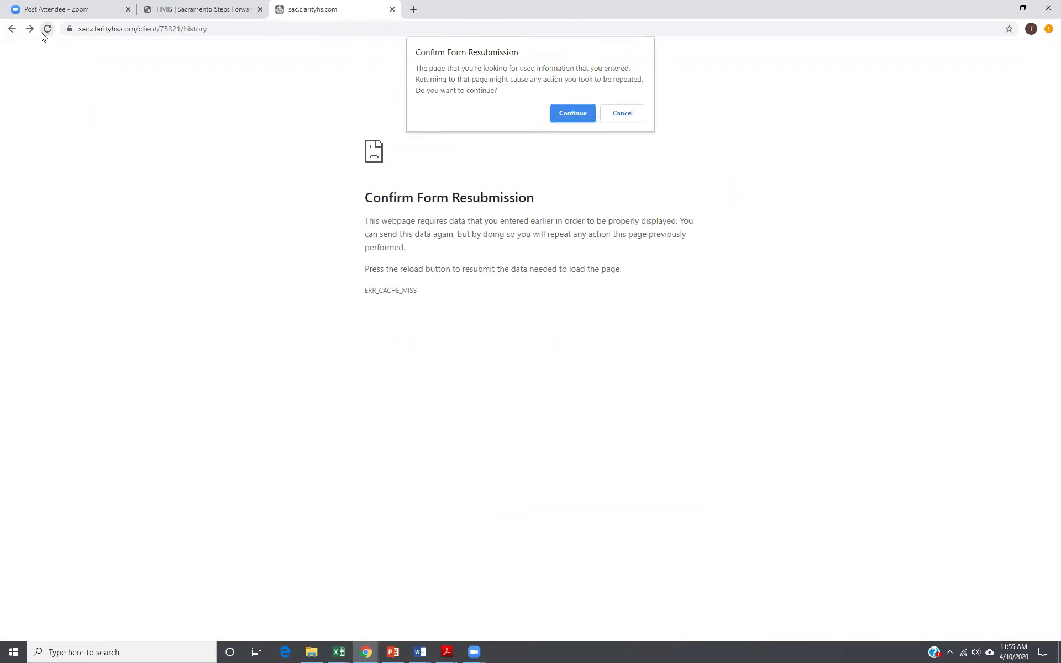
left_click(232, 31)
left_click(181, 31)
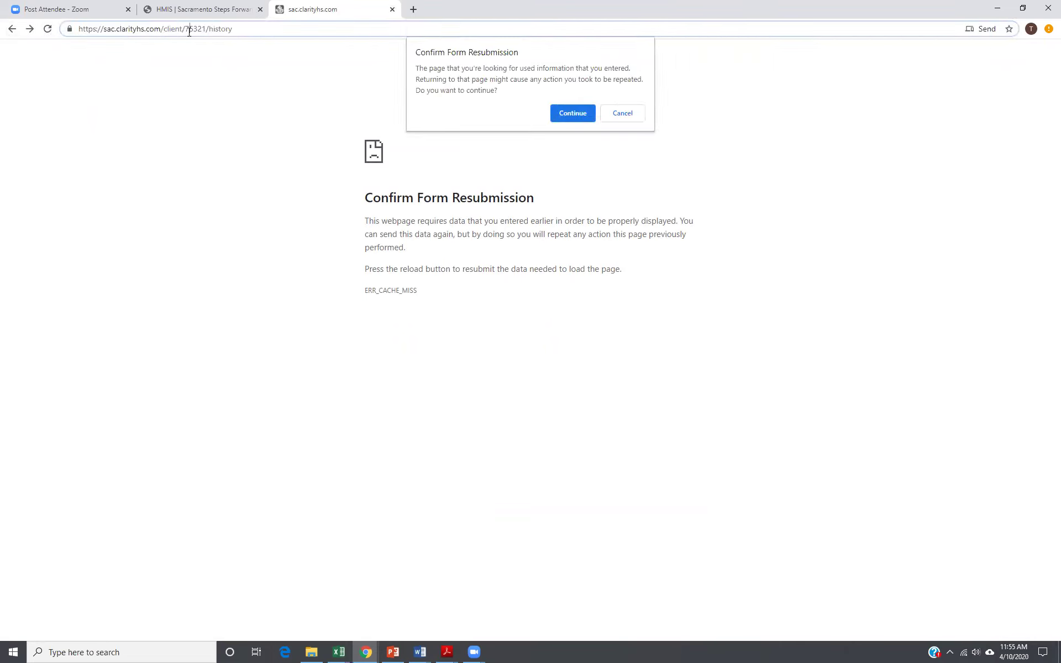
left_click_drag(208, 30, 458, 52)
key("BackSpace")
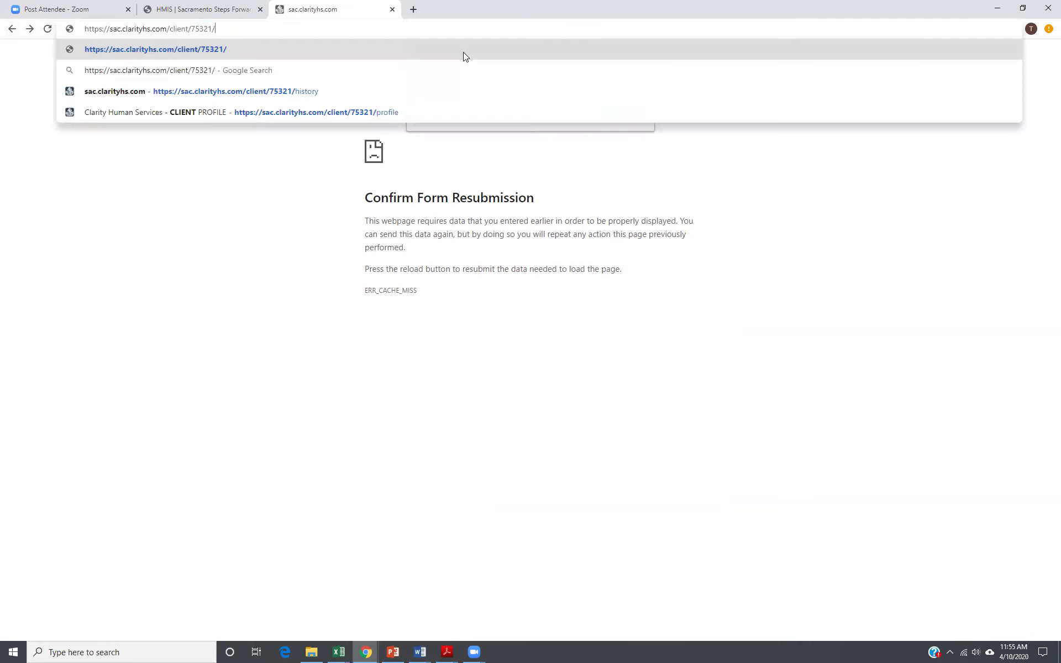
key("Return")
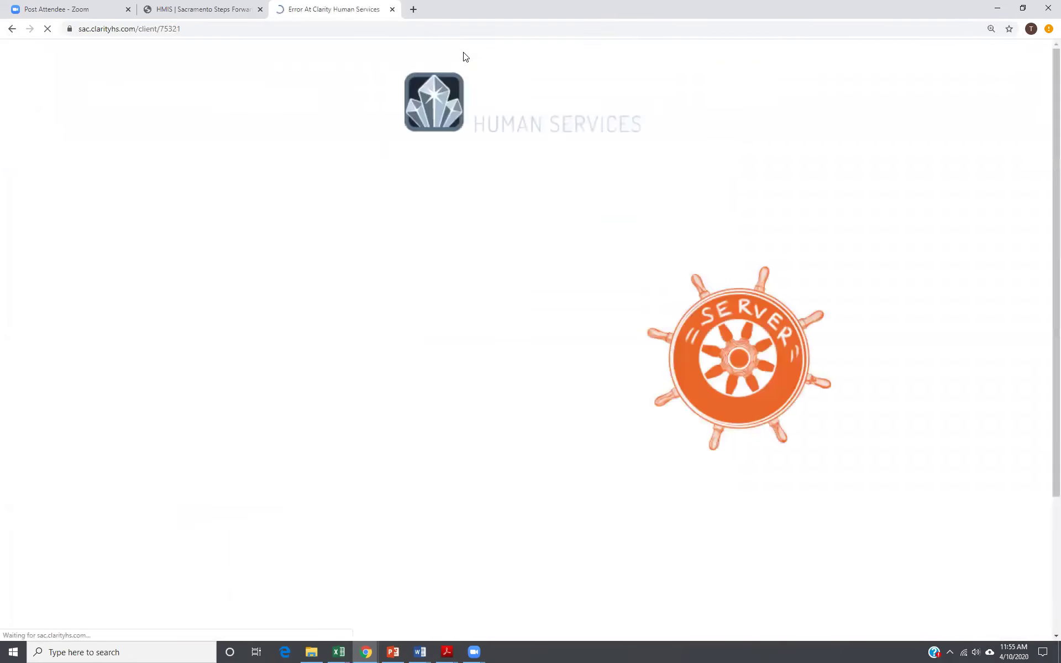